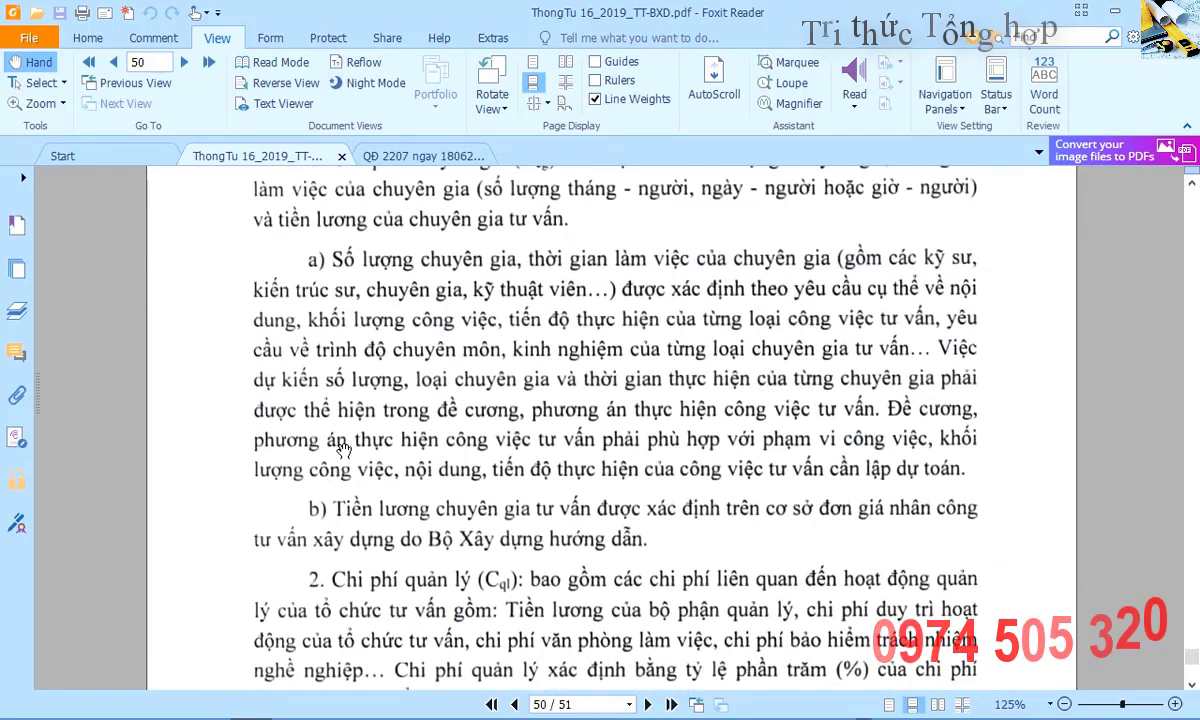
# - Review the consulting cost guidance and summary table in Appendix 3 of Circular 16/2019/TT-BXD
pyautogui.scroll(-8, 343, 450)
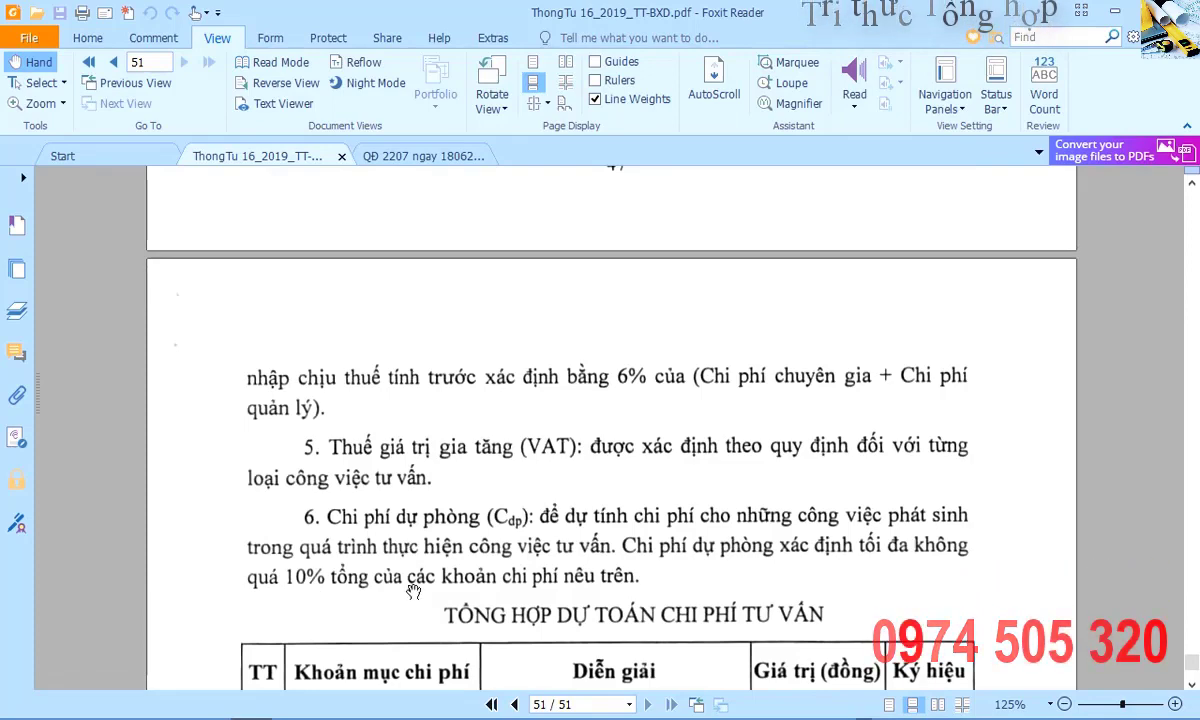
pyautogui.scroll(-5, 350, 560)
pyautogui.scroll(-1, 380, 480)
pyautogui.scroll(-6, 395, 497)
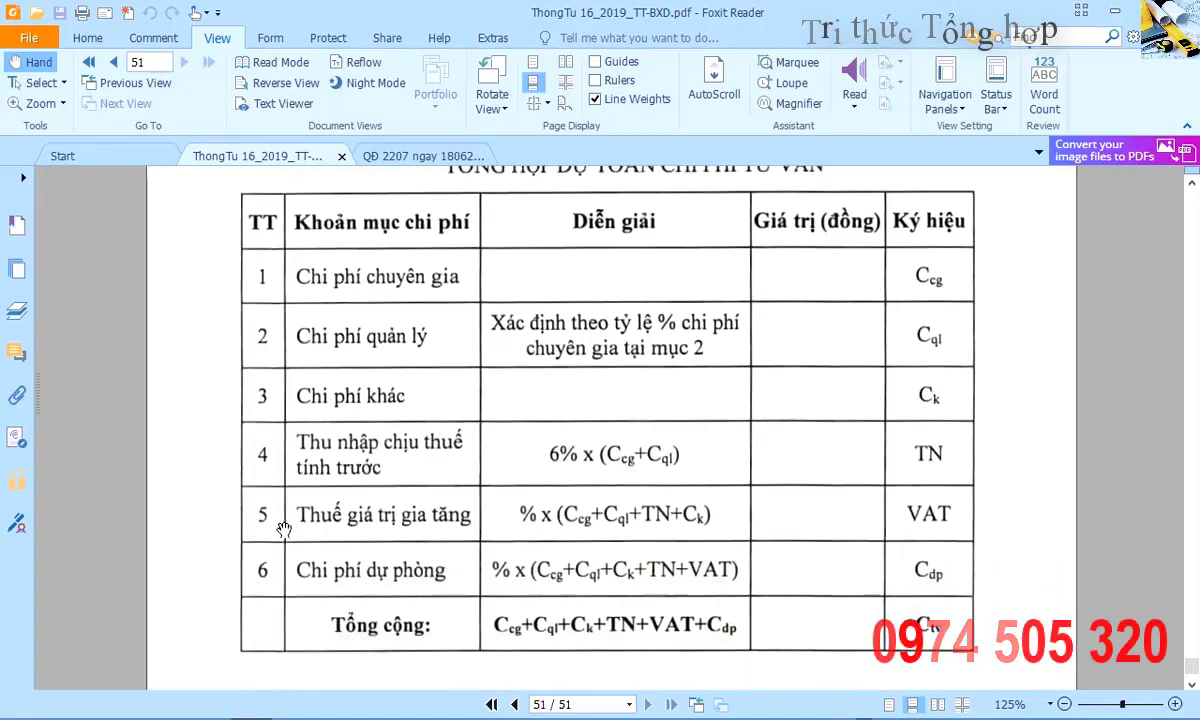
pyautogui.scroll(20, 284, 530)
pyautogui.scroll(12, 284, 530)
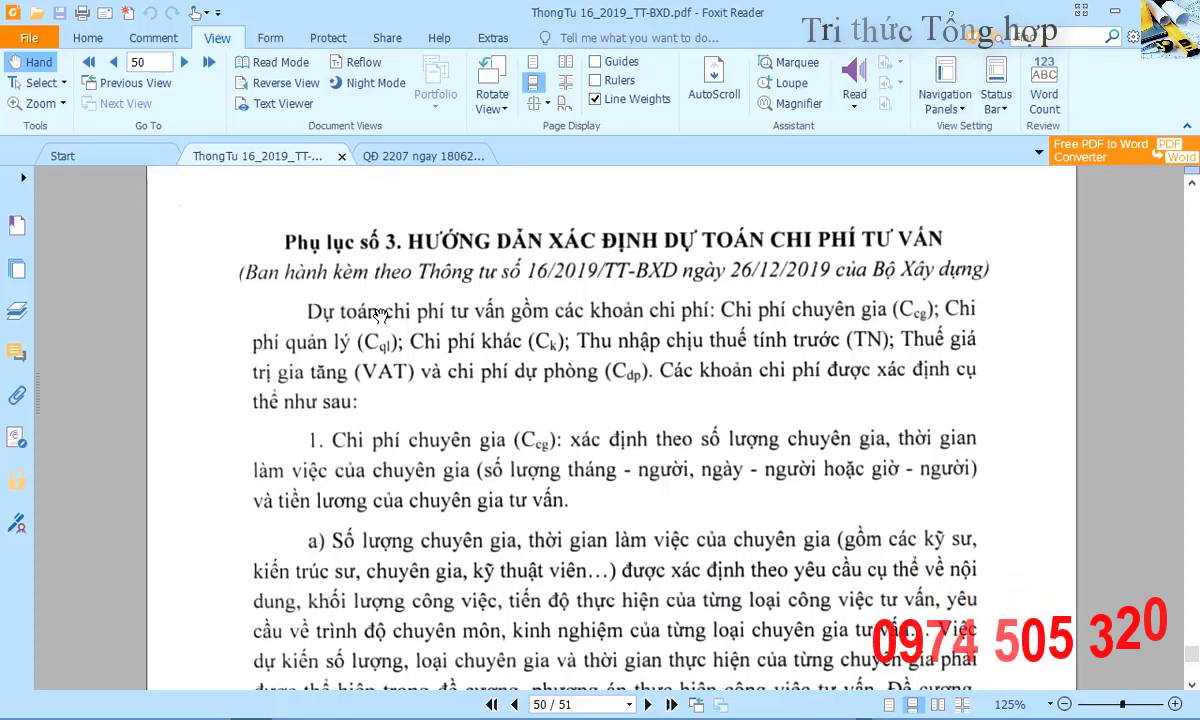
# - Switch to Dự toán G8 and examine the codes, descriptions, units and quantities of the work items under HẠNG MỤC 1
pyautogui.hotkey('alt', 'Tab')
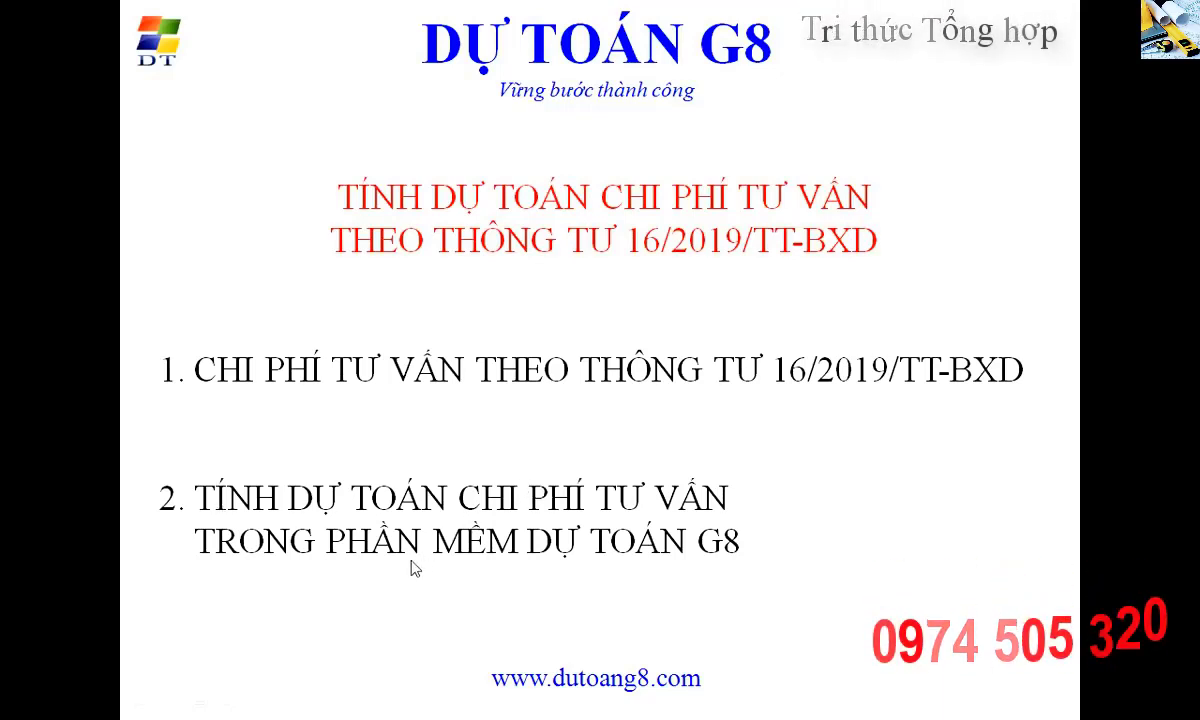
pyautogui.hotkey('alt', 'Tab')
pyautogui.press('Tab')
pyautogui.press('Tab')
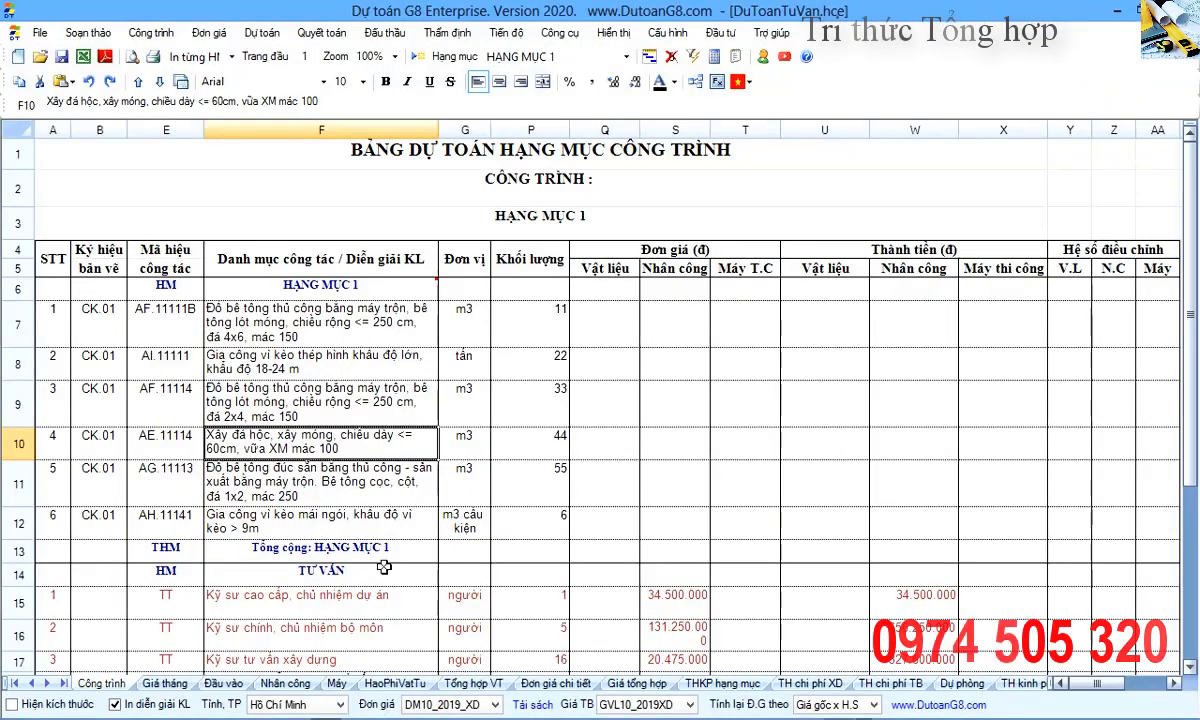
pyautogui.click(319, 420)
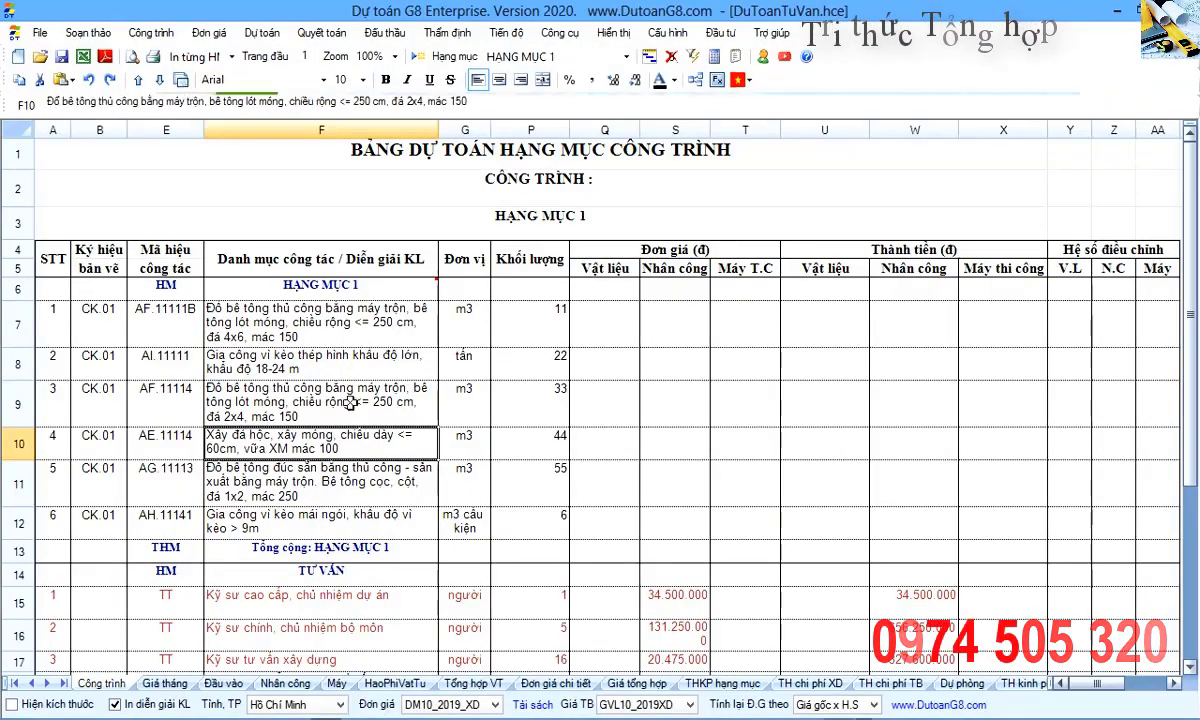
pyautogui.click(321, 496)
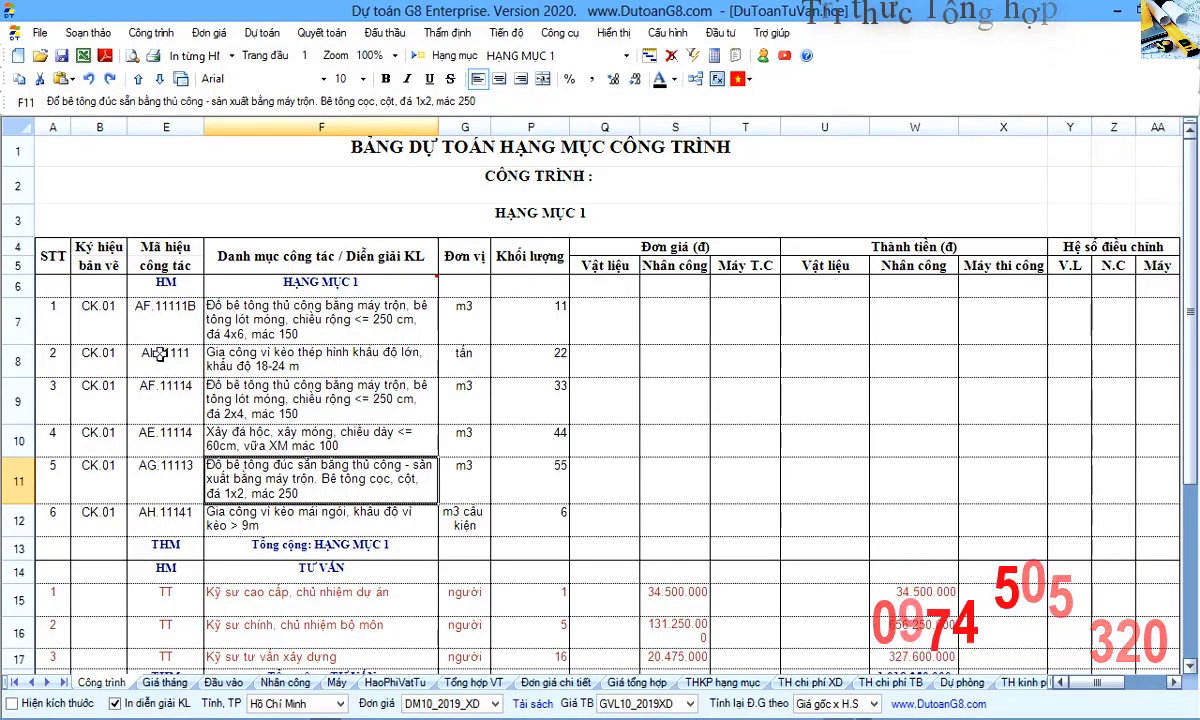
pyautogui.moveTo(120, 290); pyautogui.dragTo(572, 484)
pyautogui.click(610, 515)
pyautogui.click(253, 324)
pyautogui.click(278, 466)
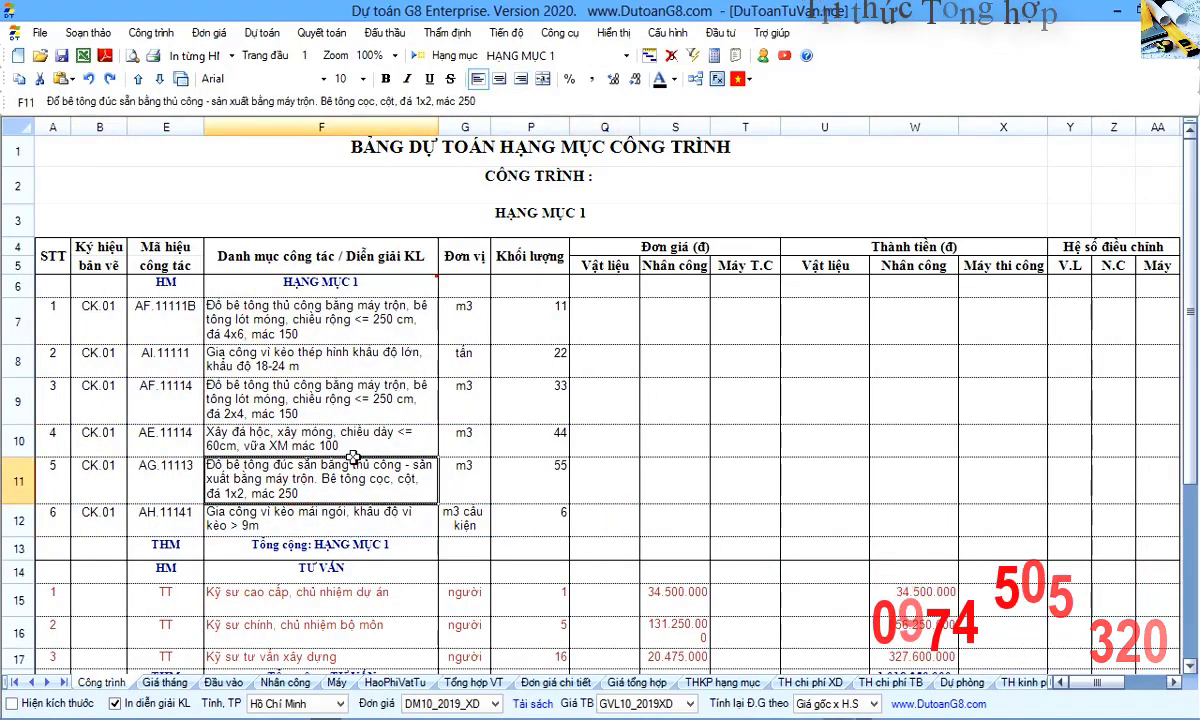
pyautogui.moveTo(158, 311); pyautogui.dragTo(523, 527)
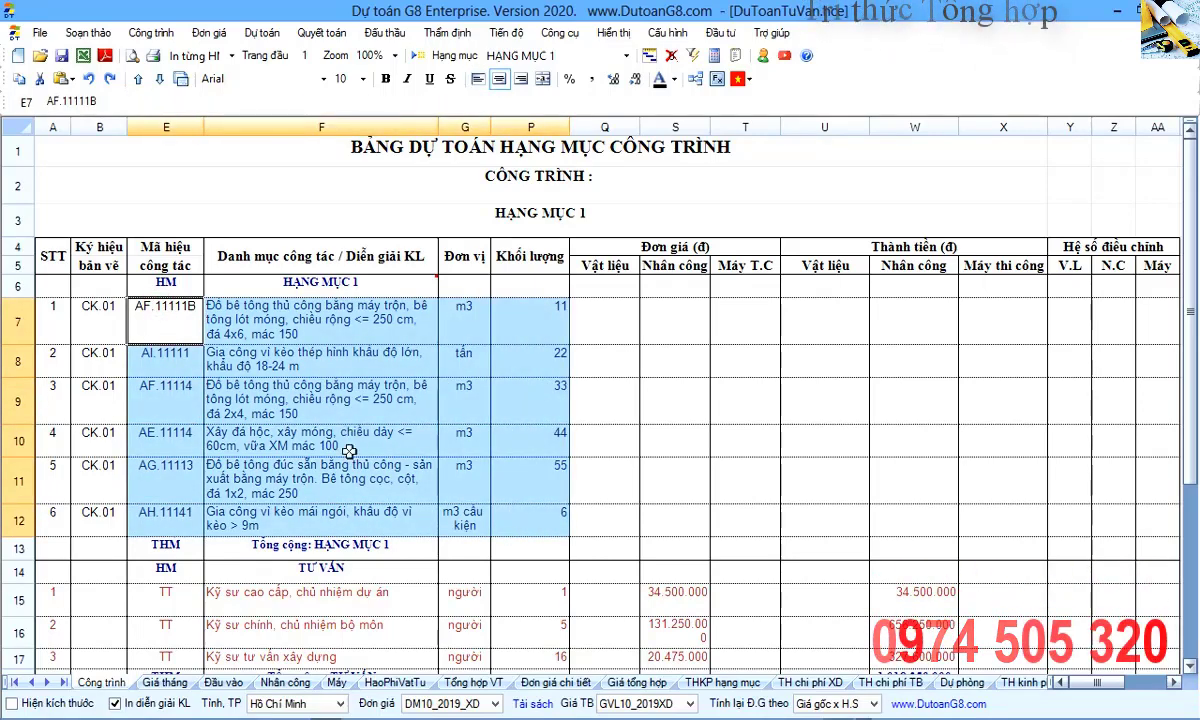
pyautogui.scroll(-2, 346, 479)
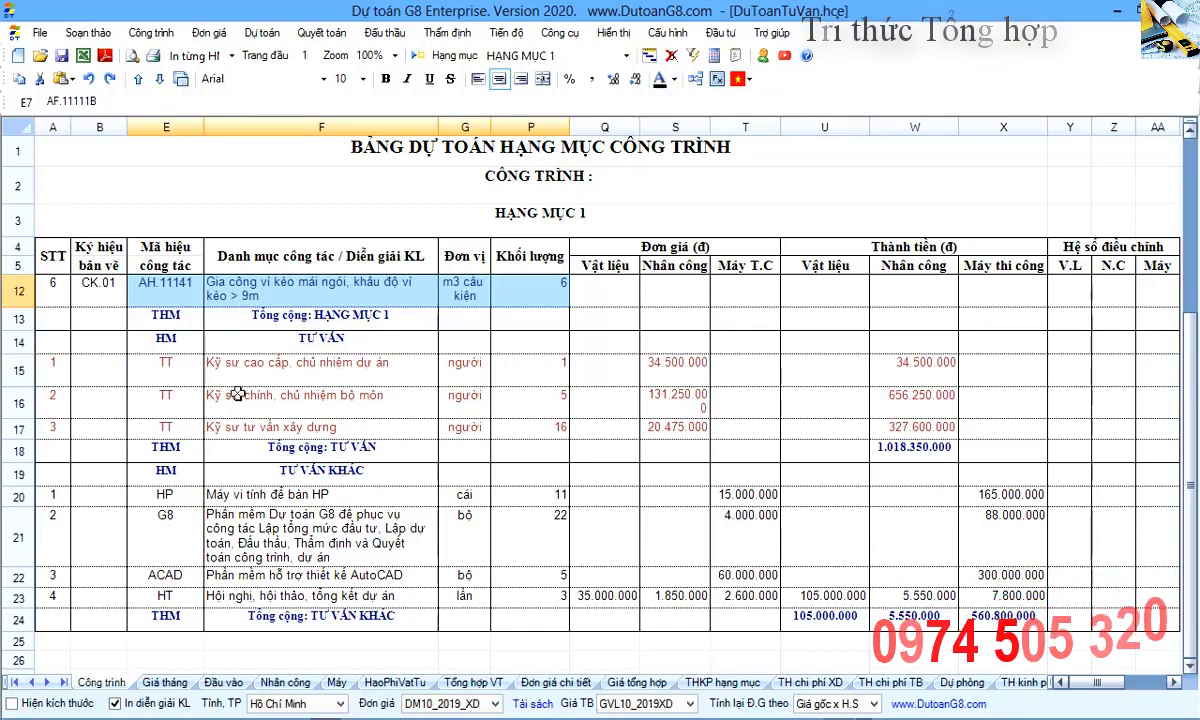
# - Examine the TƯ VẤN item's HM code and the code, description, unit and quantity of the Kỹ sư cao cấp, chủ nhiệm dự án row
pyautogui.click(166, 341)
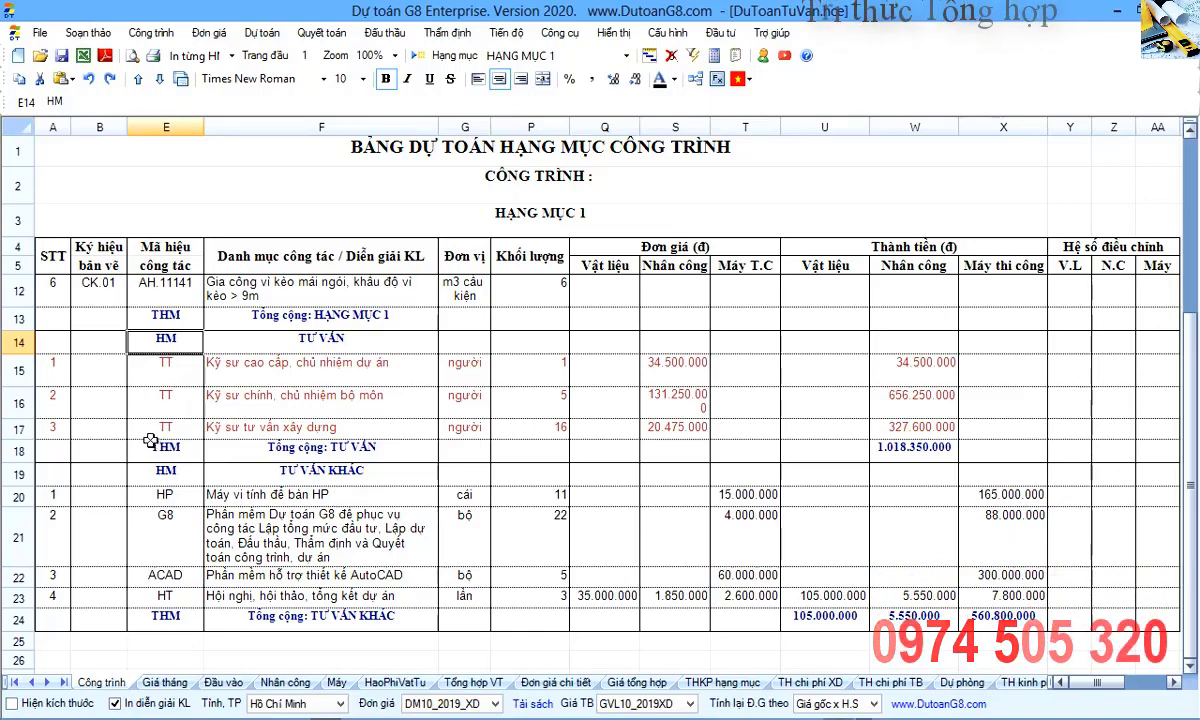
pyautogui.click(176, 378)
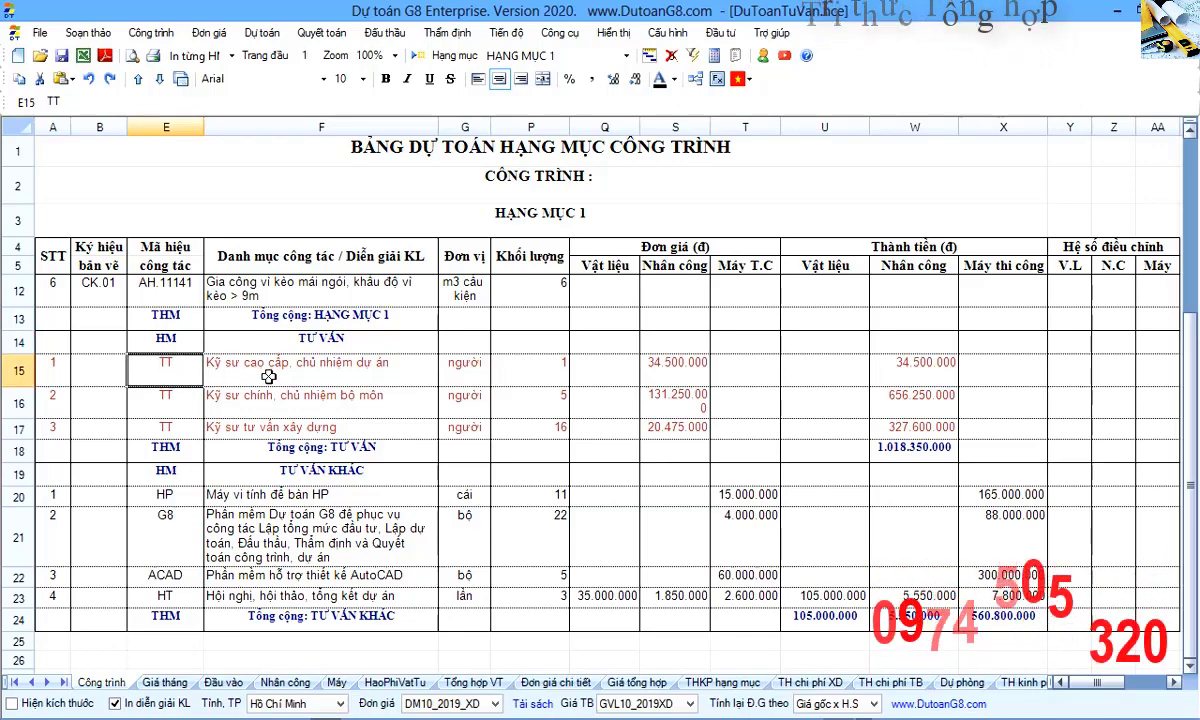
pyautogui.click(246, 356)
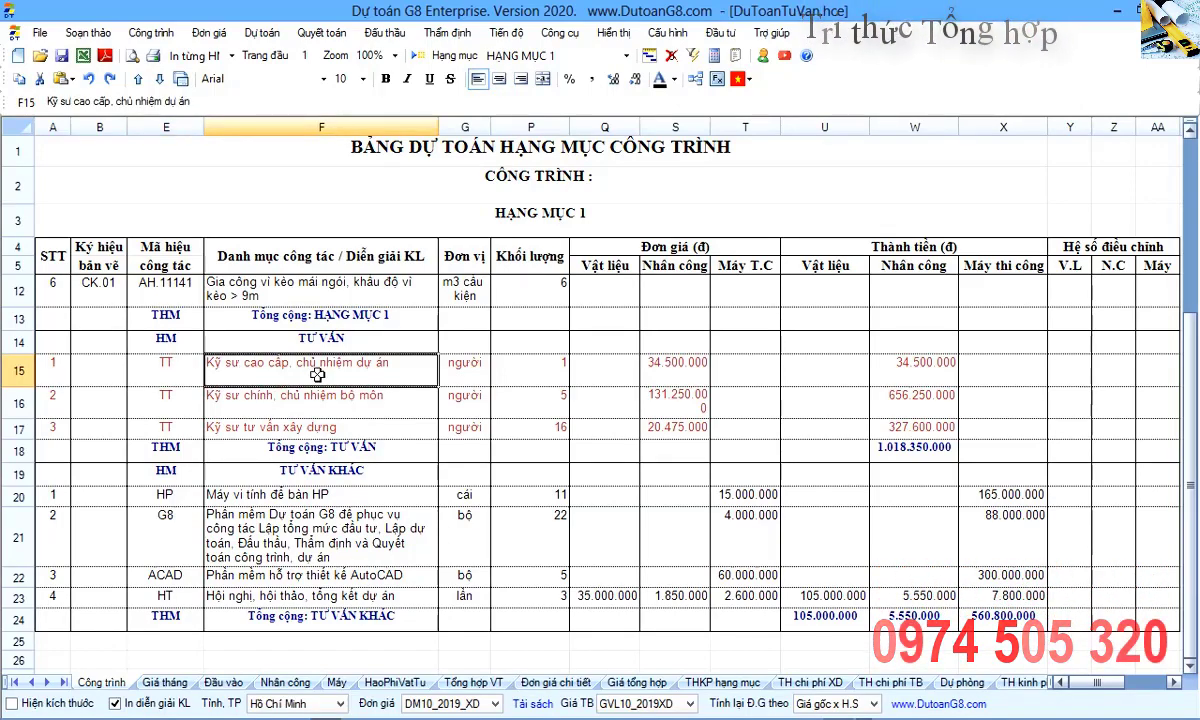
pyautogui.click(472, 358)
pyautogui.moveTo(472, 358); pyautogui.dragTo(455, 355)
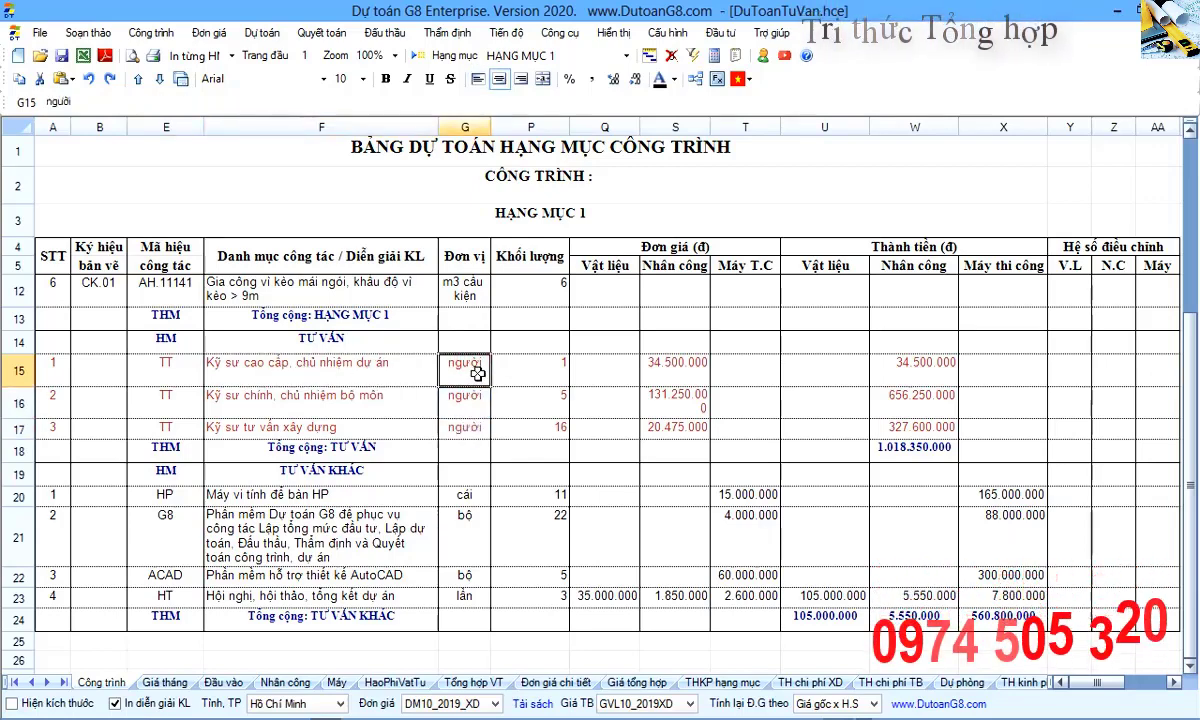
pyautogui.click(557, 370)
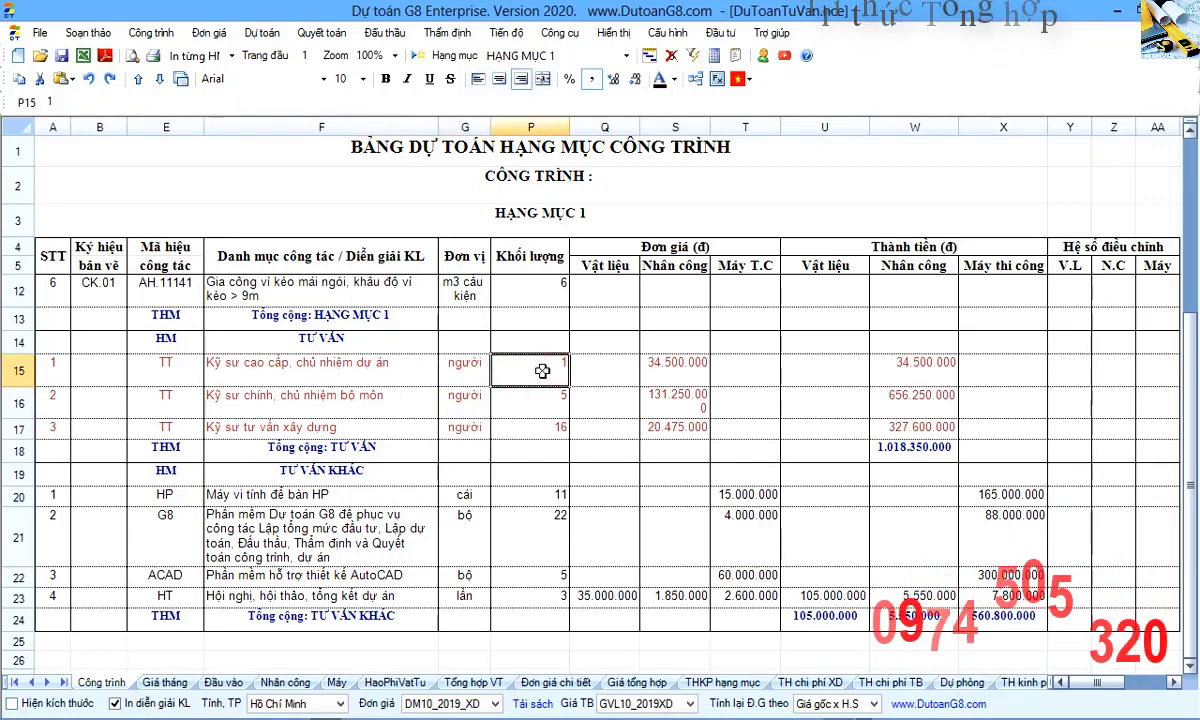
pyautogui.moveTo(182, 372); pyautogui.dragTo(557, 362)
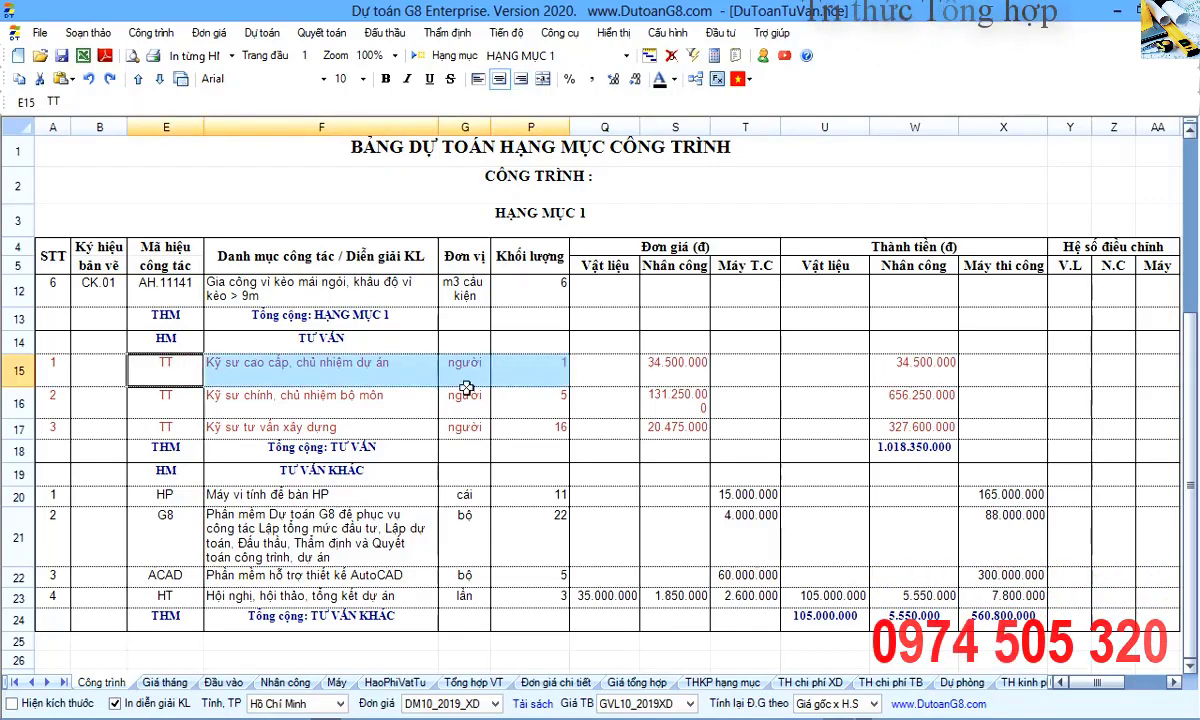
pyautogui.click(385, 360)
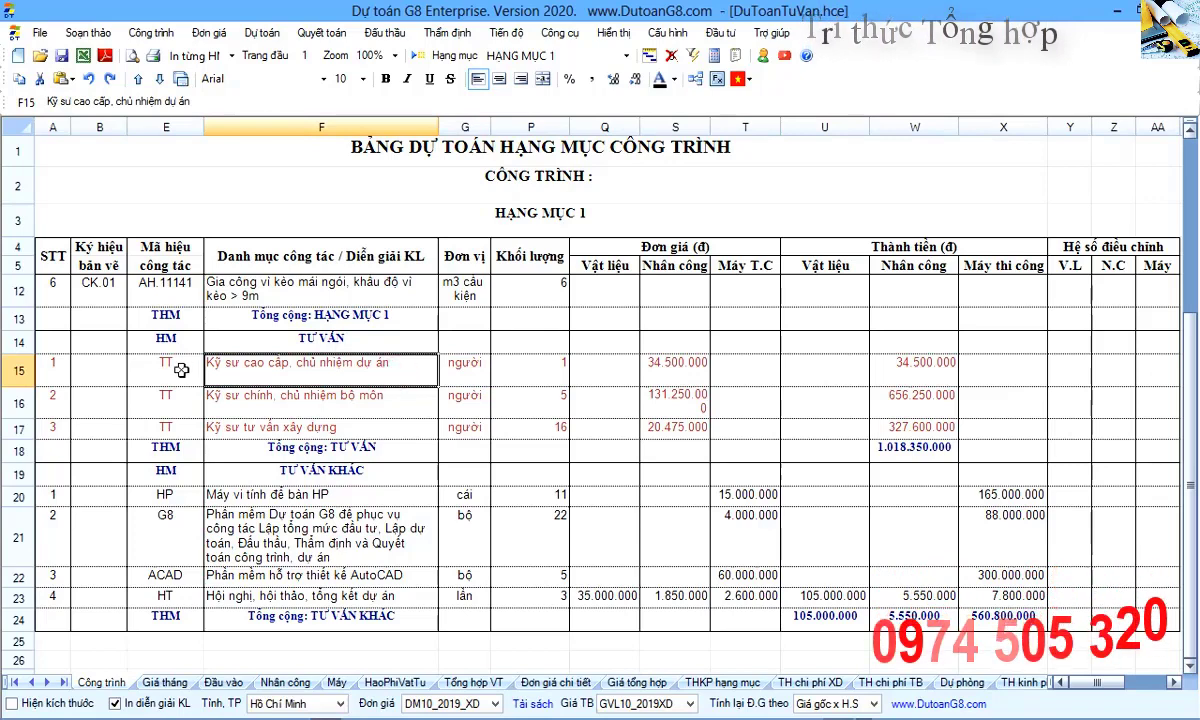
pyautogui.click(181, 370)
pyautogui.click(258, 366)
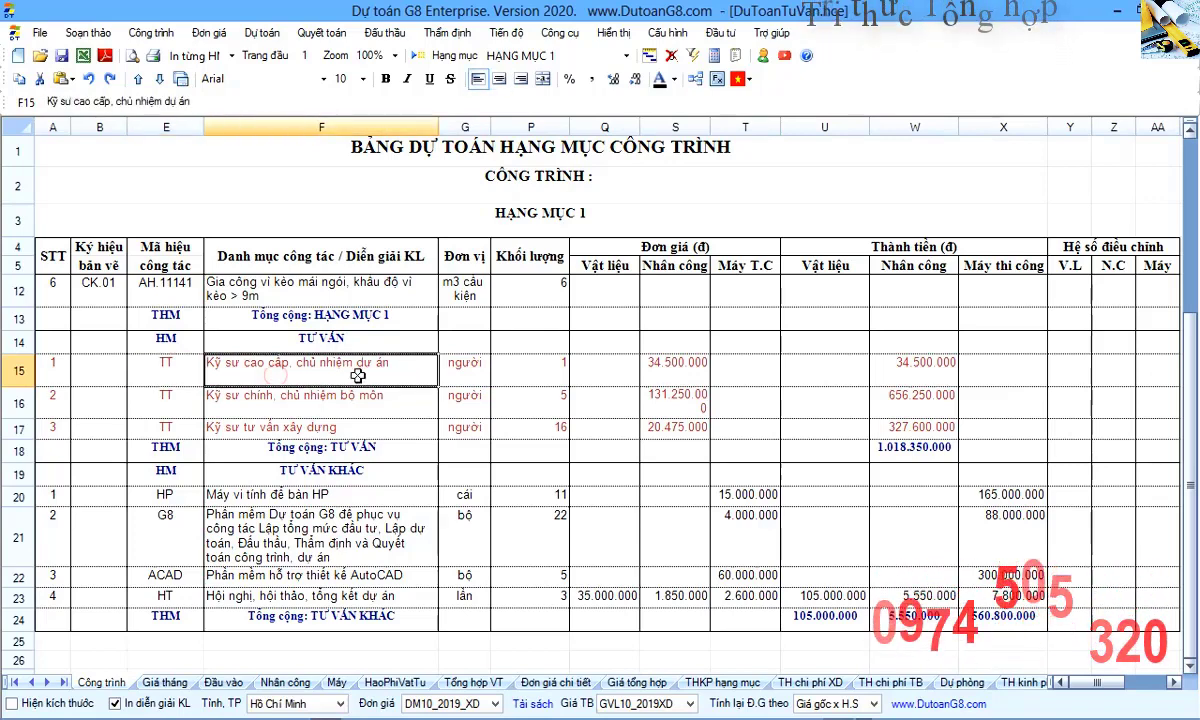
pyautogui.click(466, 377)
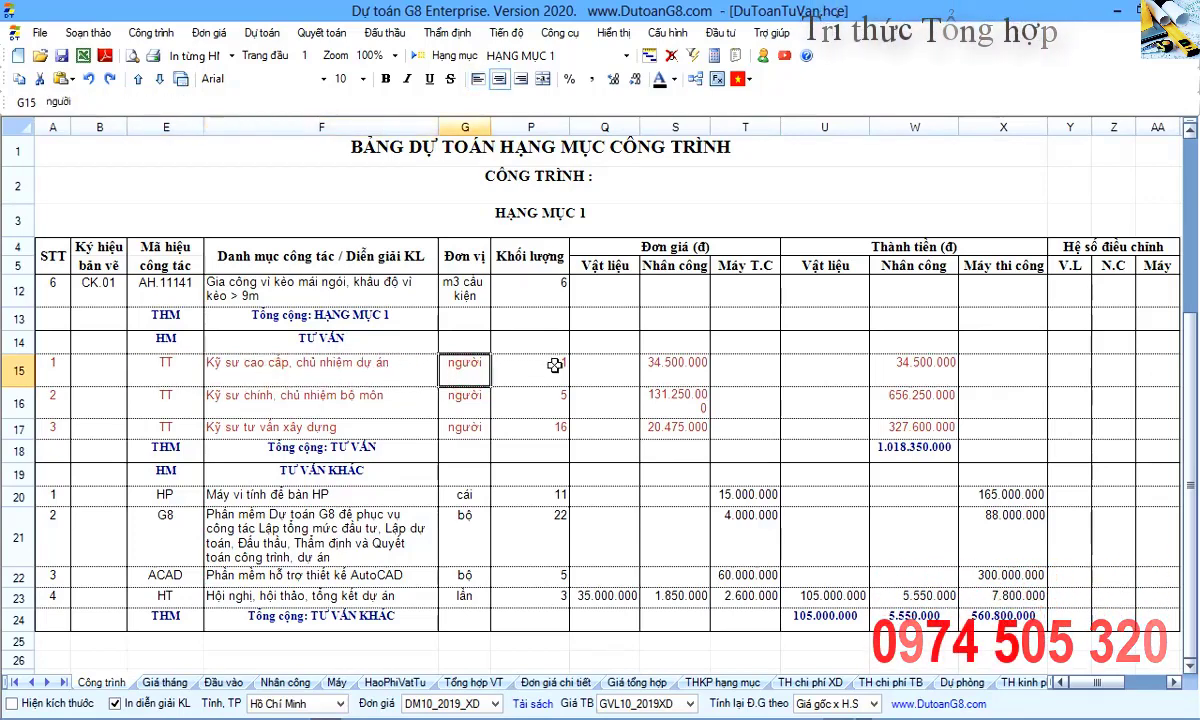
pyautogui.click(520, 345)
pyautogui.moveTo(368, 371); pyautogui.dragTo(530, 368)
pyautogui.click(530, 368)
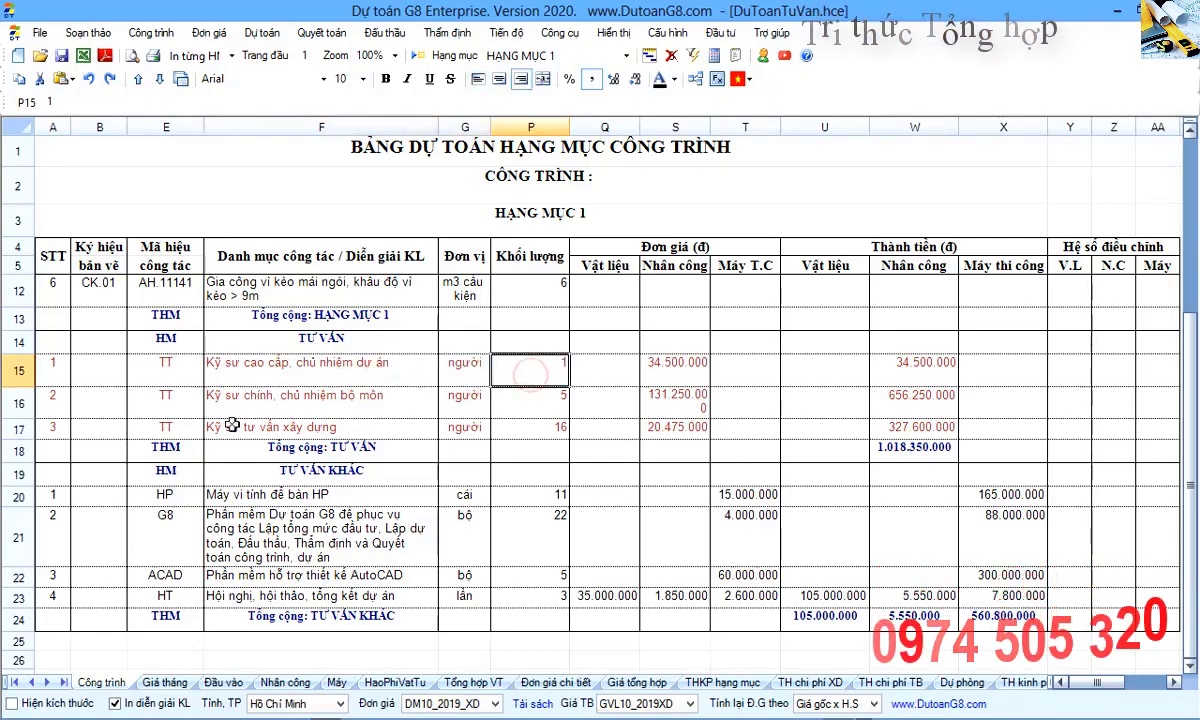
# - Examine the quantities of the Kỹ sư chính and Kỹ sư tư vấn xây dựng rows and the labour unit prices under TƯ VẤN
pyautogui.moveTo(185, 404); pyautogui.dragTo(285, 372)
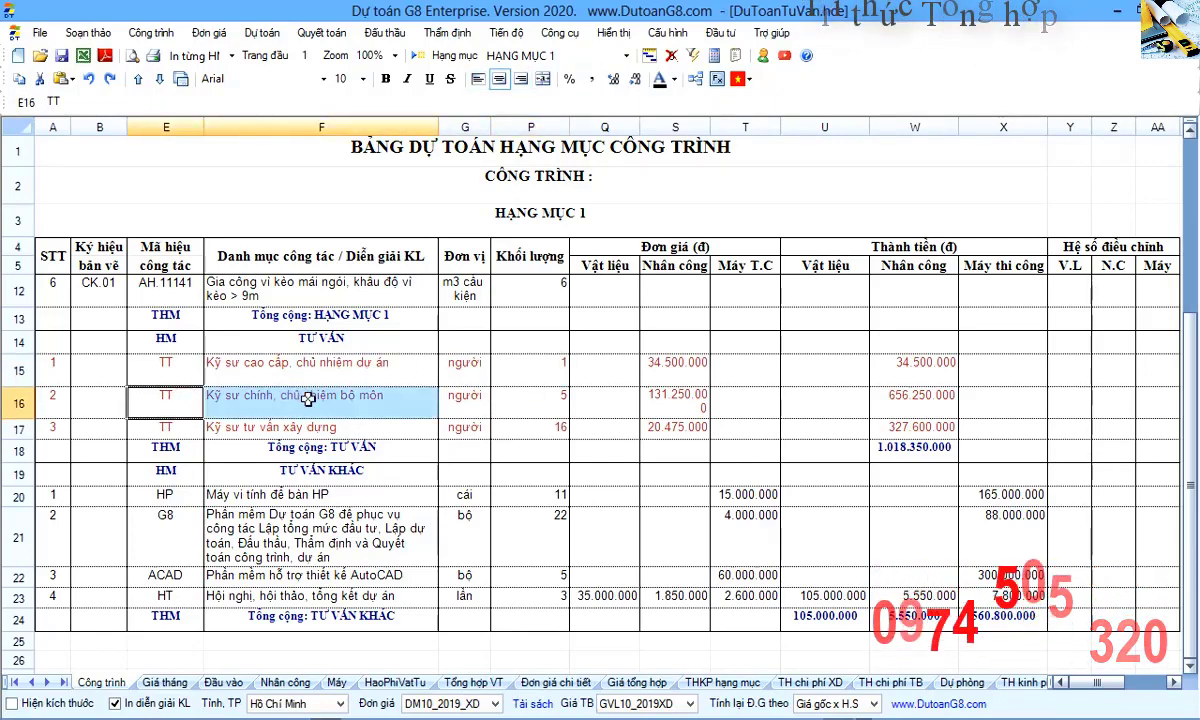
pyautogui.click(300, 397)
pyautogui.click(529, 403)
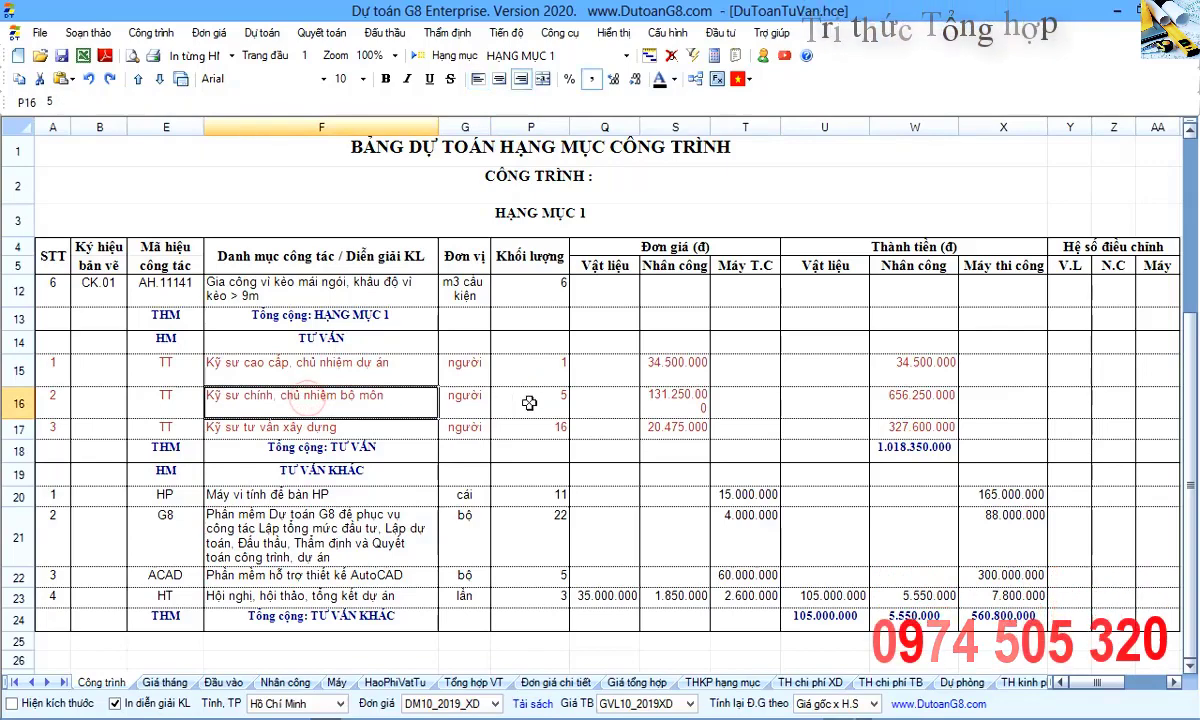
pyautogui.click(268, 427)
pyautogui.click(529, 429)
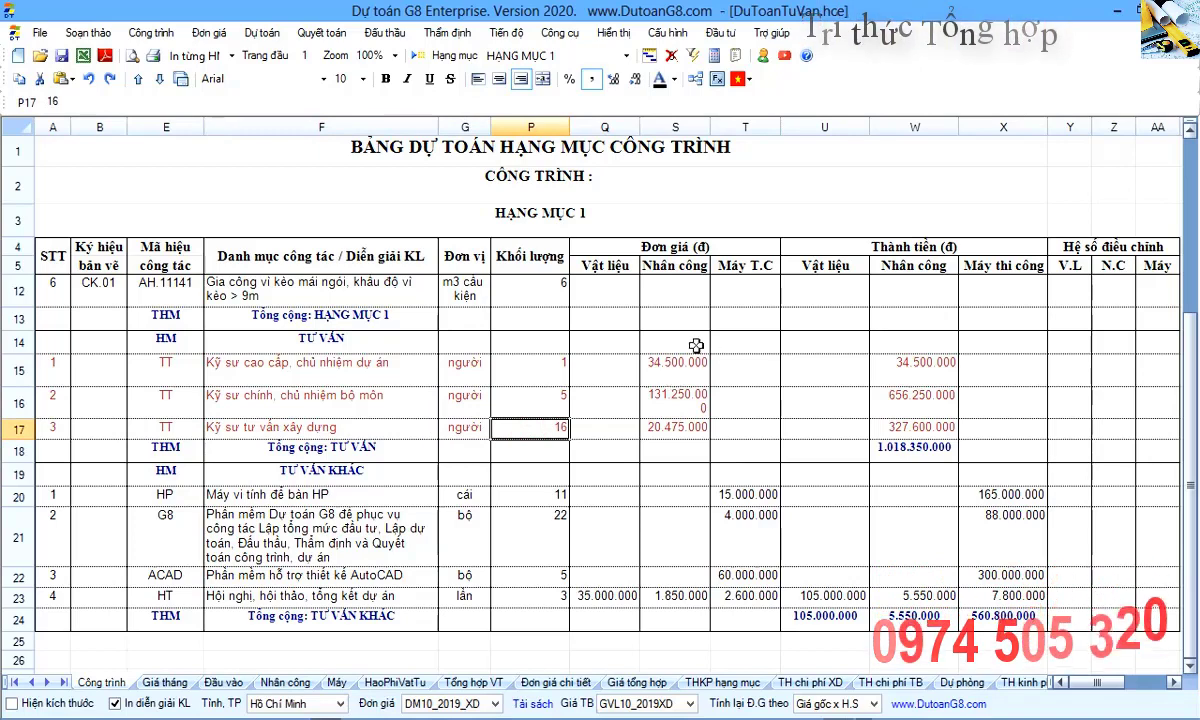
pyautogui.moveTo(676, 341); pyautogui.dragTo(664, 440)
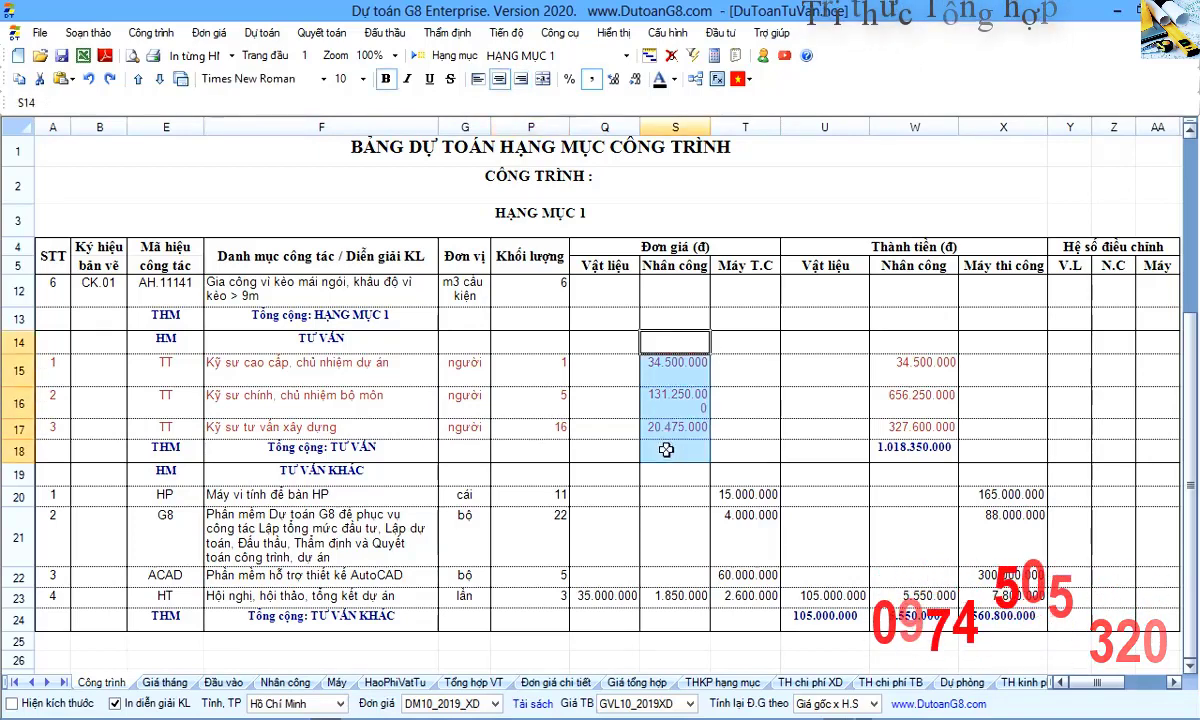
pyautogui.click(677, 363)
pyautogui.click(391, 362)
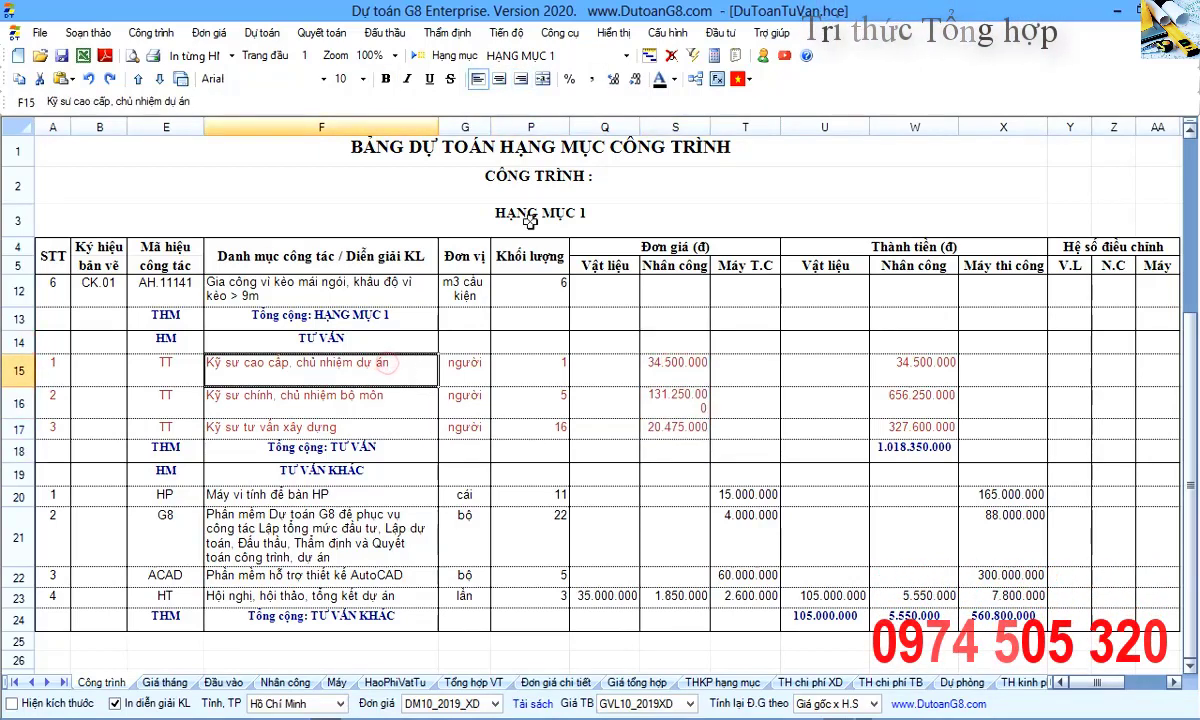
# - Show the norm consumption details (Hao phí định mức) for the Kỹ sư cao cấp, chủ nhiệm dự án row
pyautogui.click(695, 80)
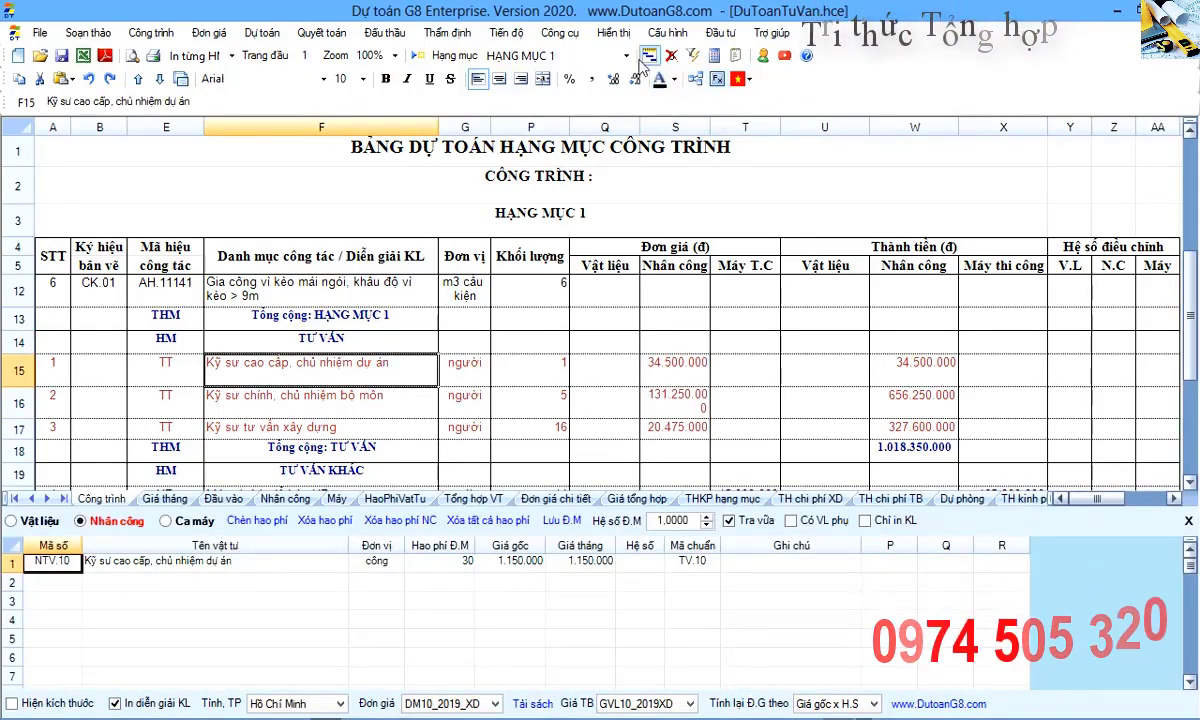
pyautogui.click(614, 33)
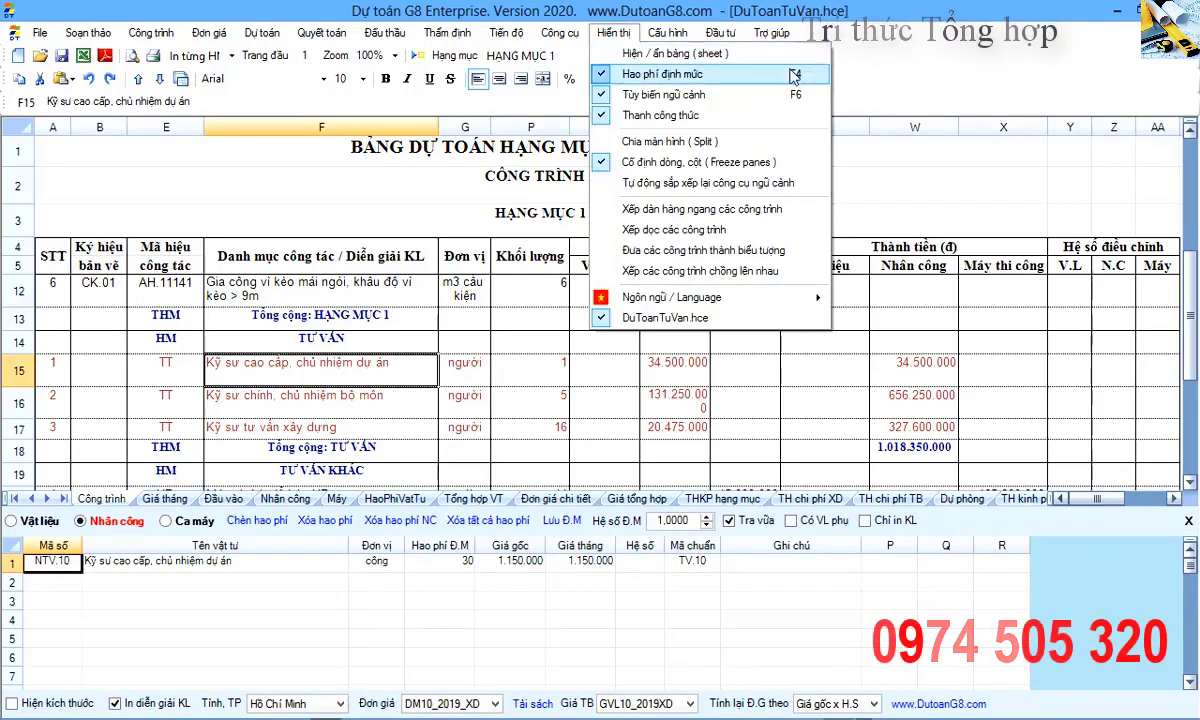
pyautogui.click(954, 77)
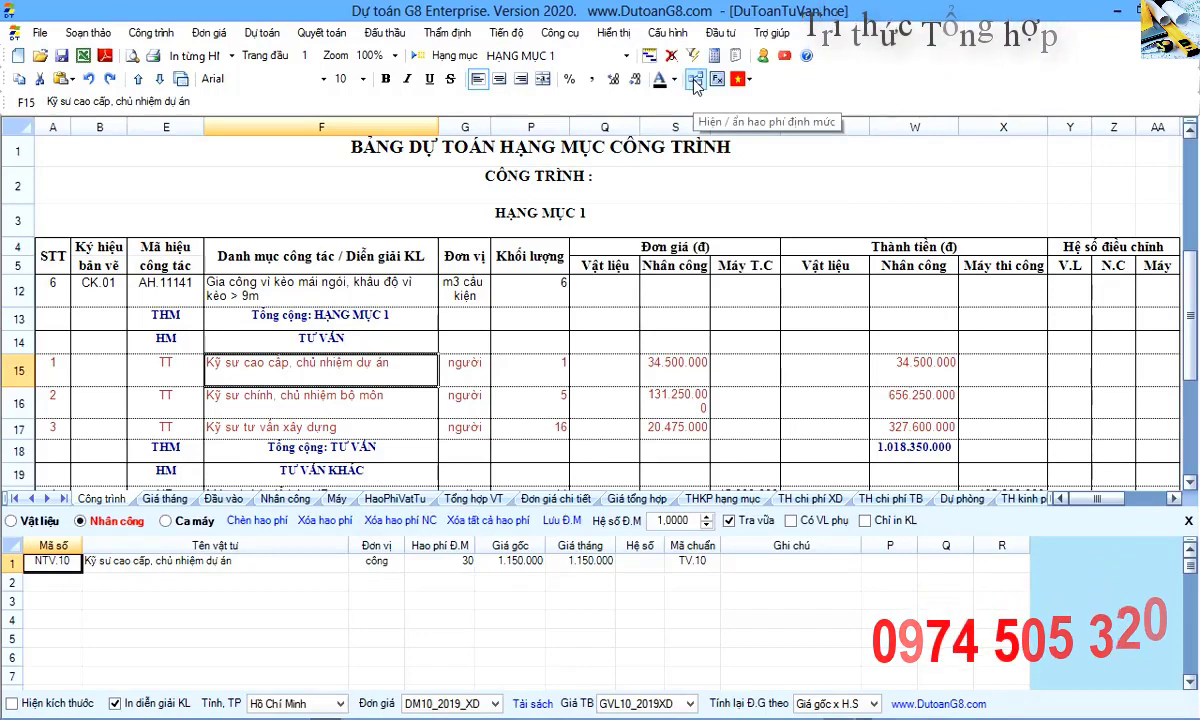
pyautogui.click(340, 400)
pyautogui.click(345, 372)
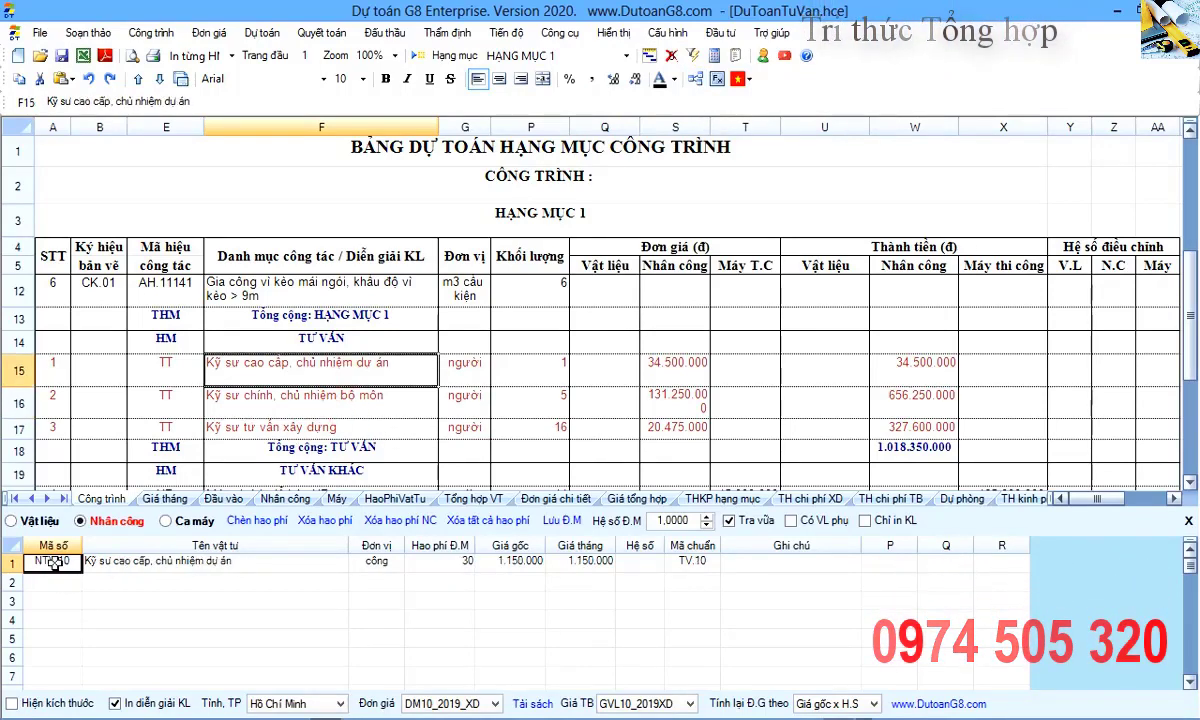
# - Check the labour resource's name, norm quantity (Hao phí Đ.M) and base price (Giá gốc) for the senior engineer
pyautogui.click(128, 562)
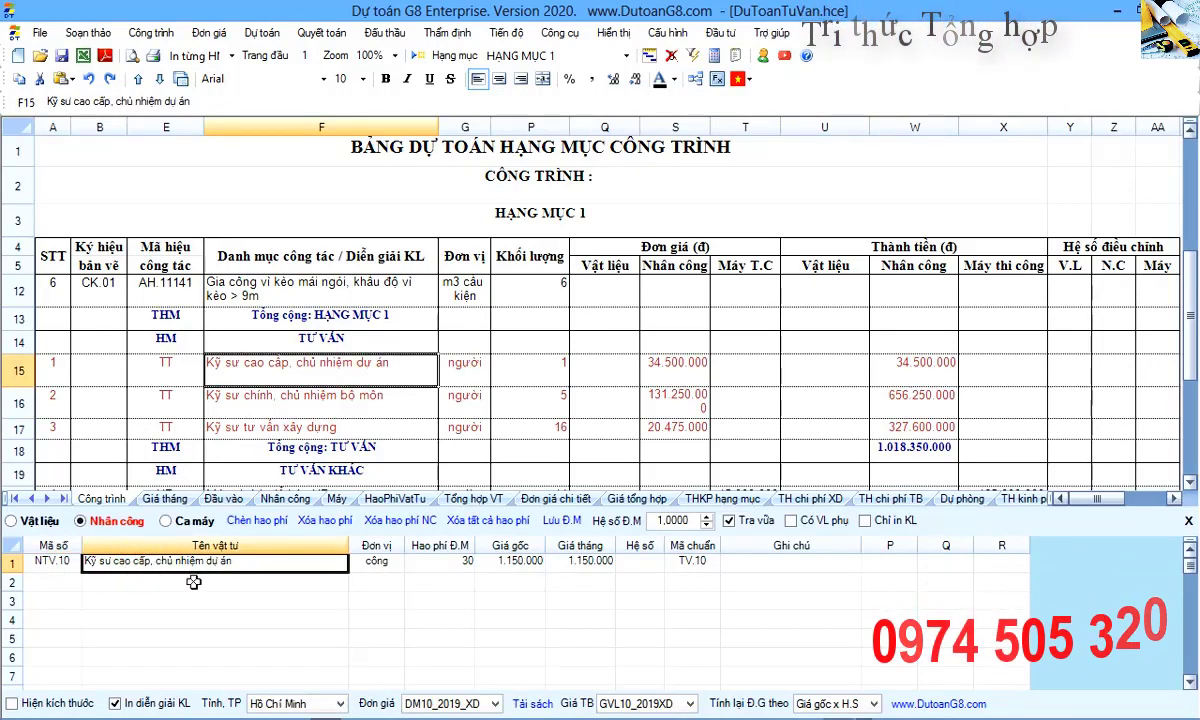
pyautogui.click(448, 561)
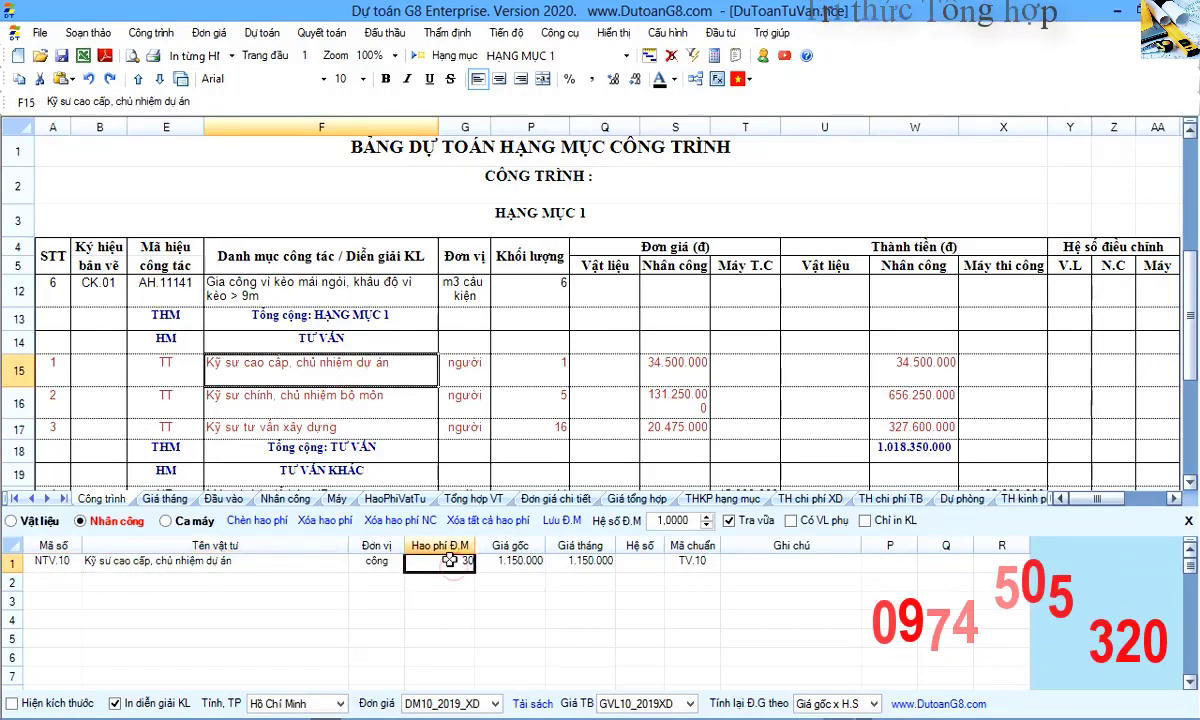
pyautogui.click(527, 565)
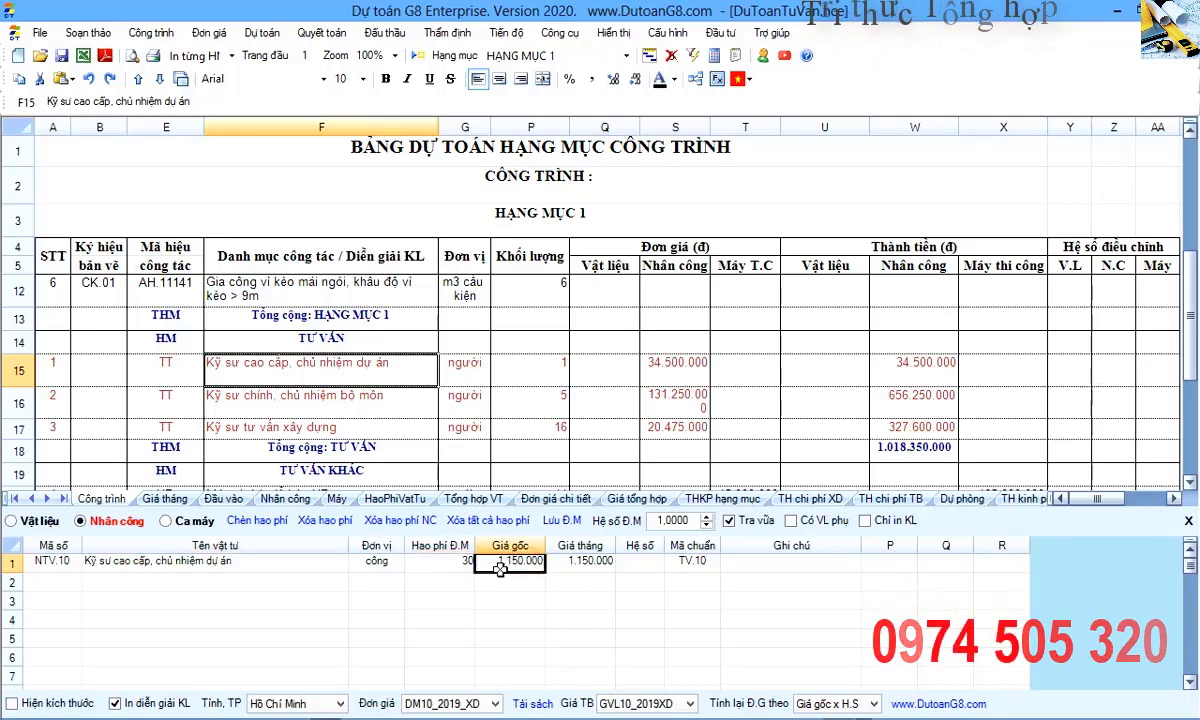
# - Look up the Tư vấn xây dựng labour rates in the QĐ 2207 PDF in Foxit Reader, and return to Dự toán G8
pyautogui.hotkey('alt', 'Tab')
pyautogui.hotkey('alt', 'Tab')
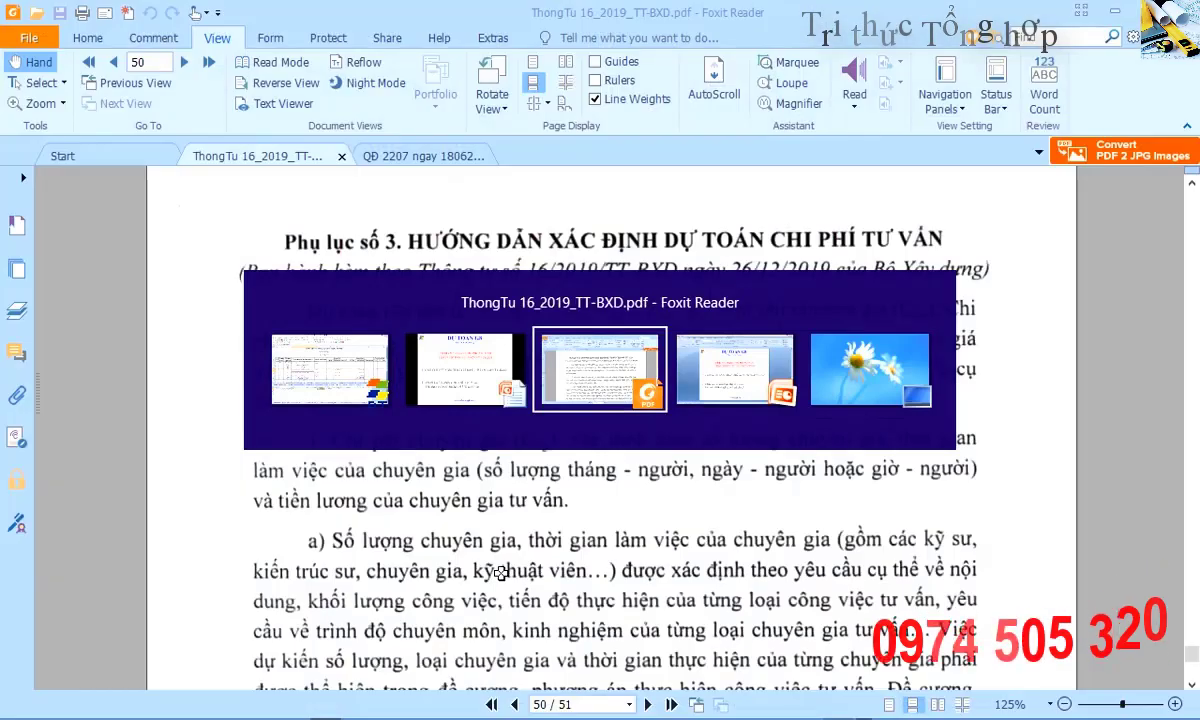
pyautogui.click(425, 155)
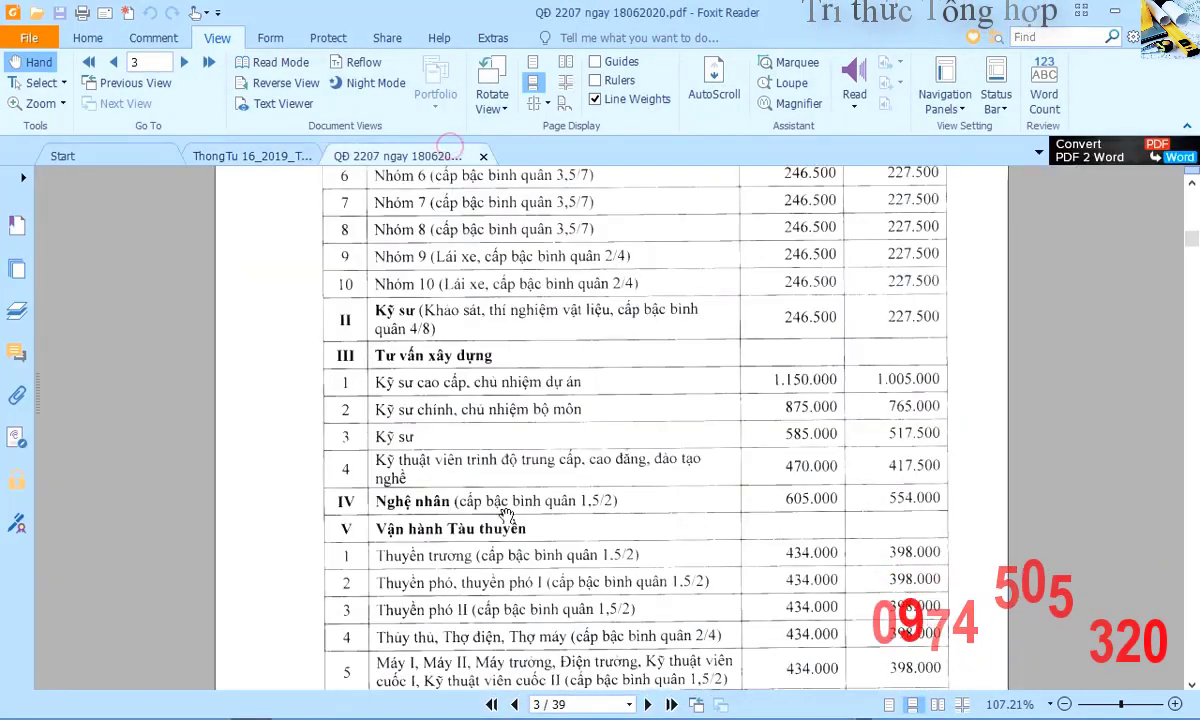
pyautogui.hotkey('alt', 'Tab')
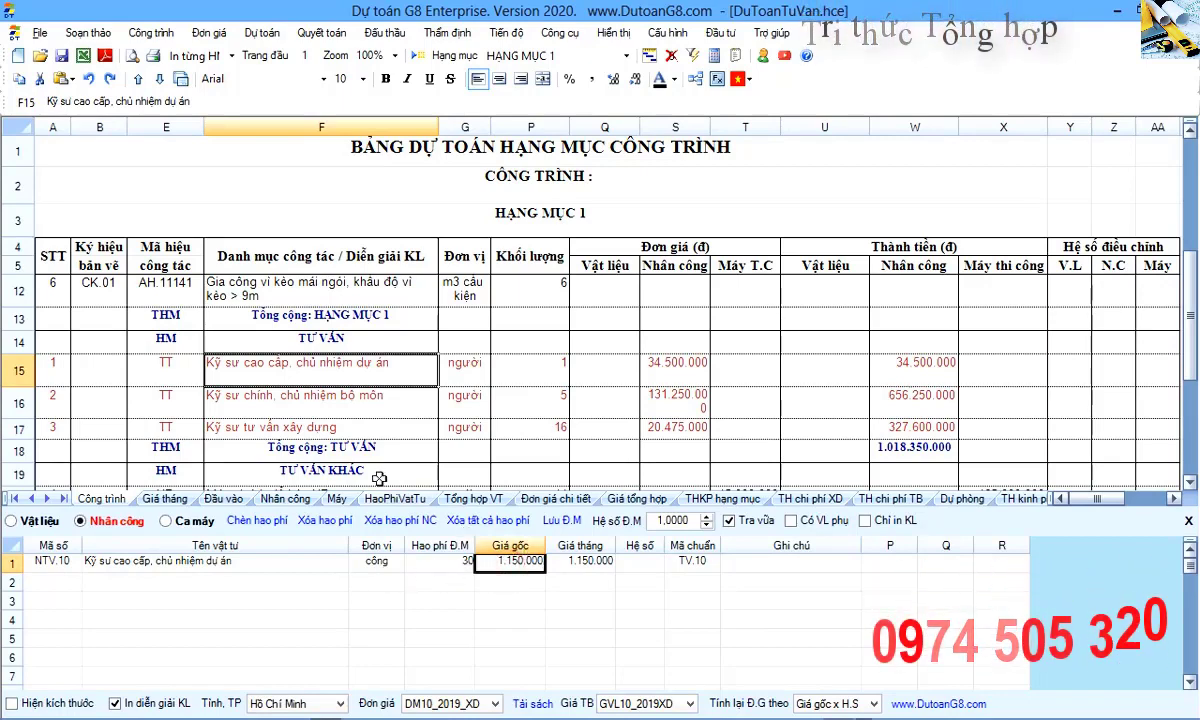
# - Insert a blank row directly above the Tổng cộng: TƯ VẤN total row
pyautogui.click(323, 443)
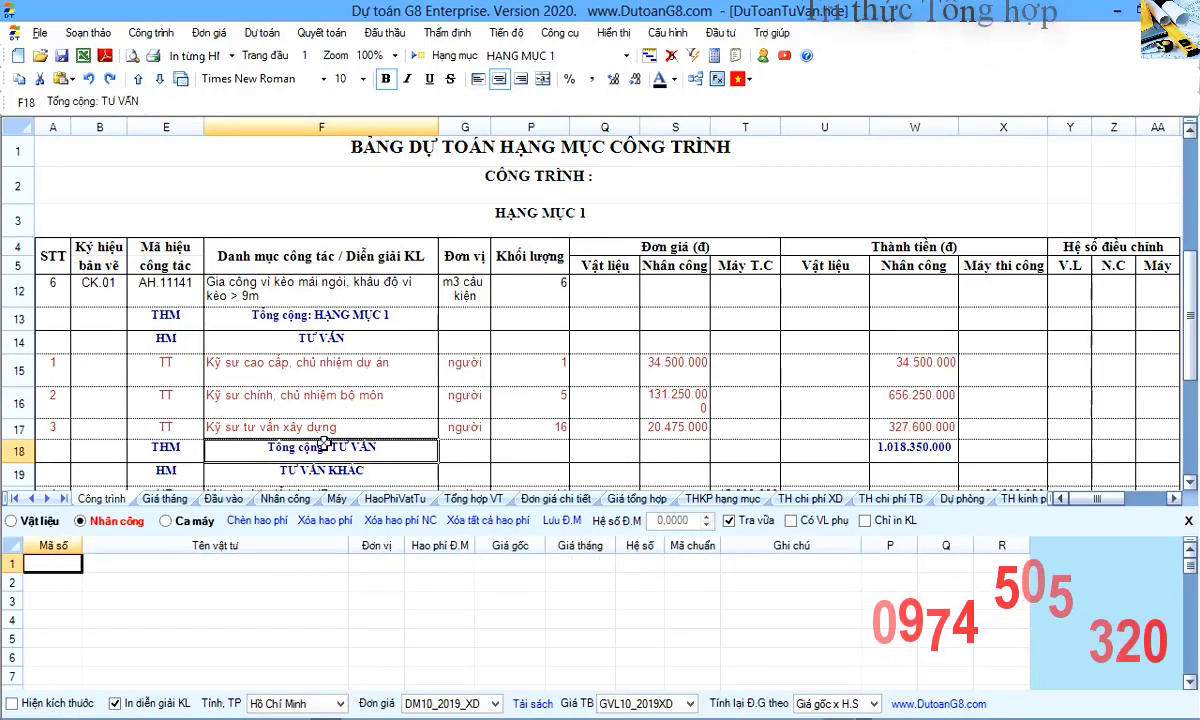
pyautogui.rightClick(323, 443)
pyautogui.click(370, 398)
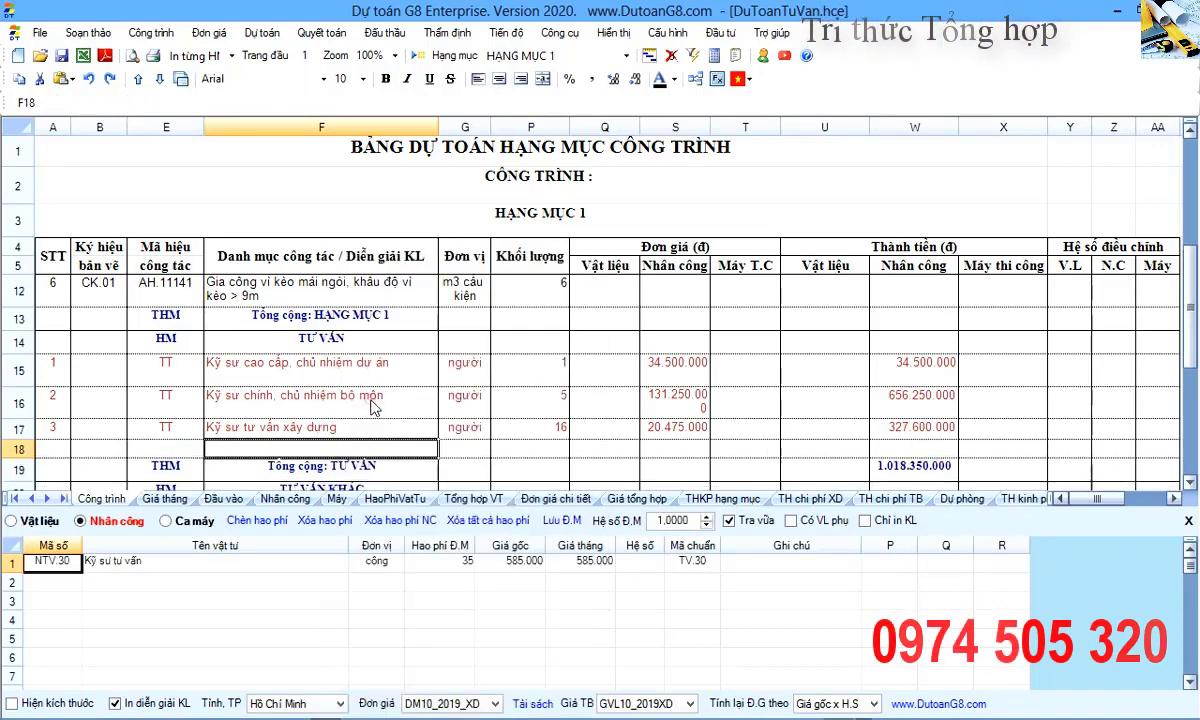
# - Fill the new row with code TT, name Kỹ thuật viên, unit người and quantity 3
pyautogui.click(166, 447)
pyautogui.write('TT')
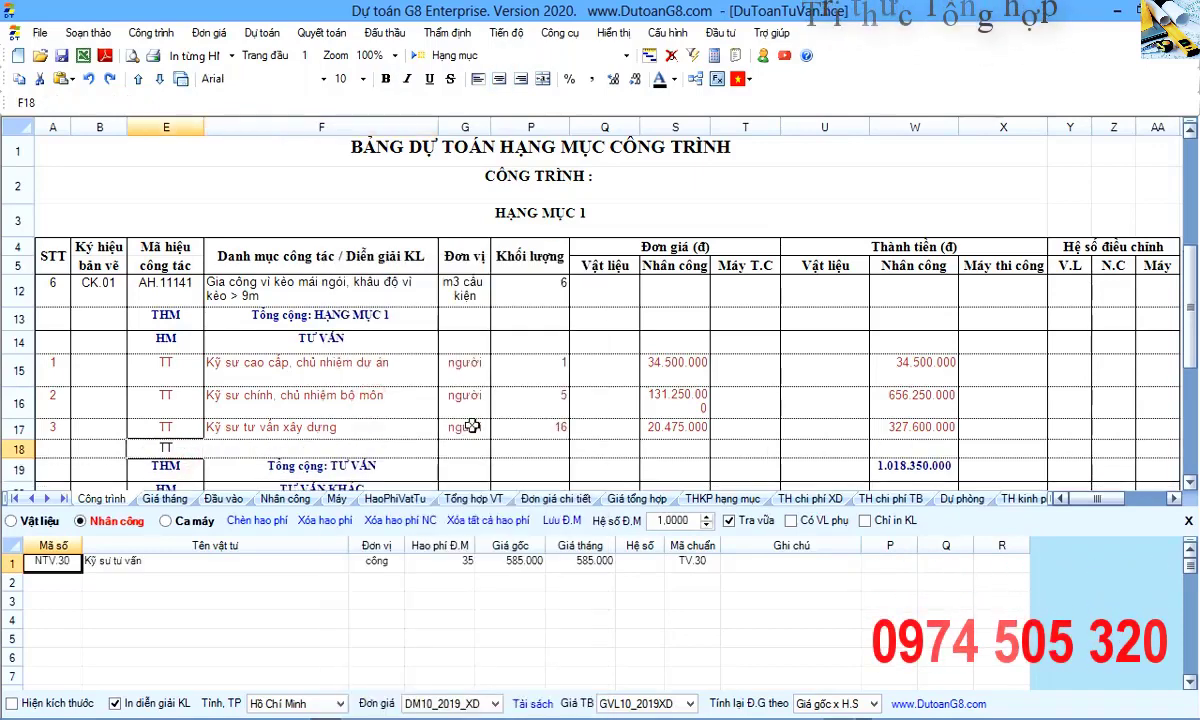
pyautogui.press('Return')
pyautogui.write('Kỹ ')
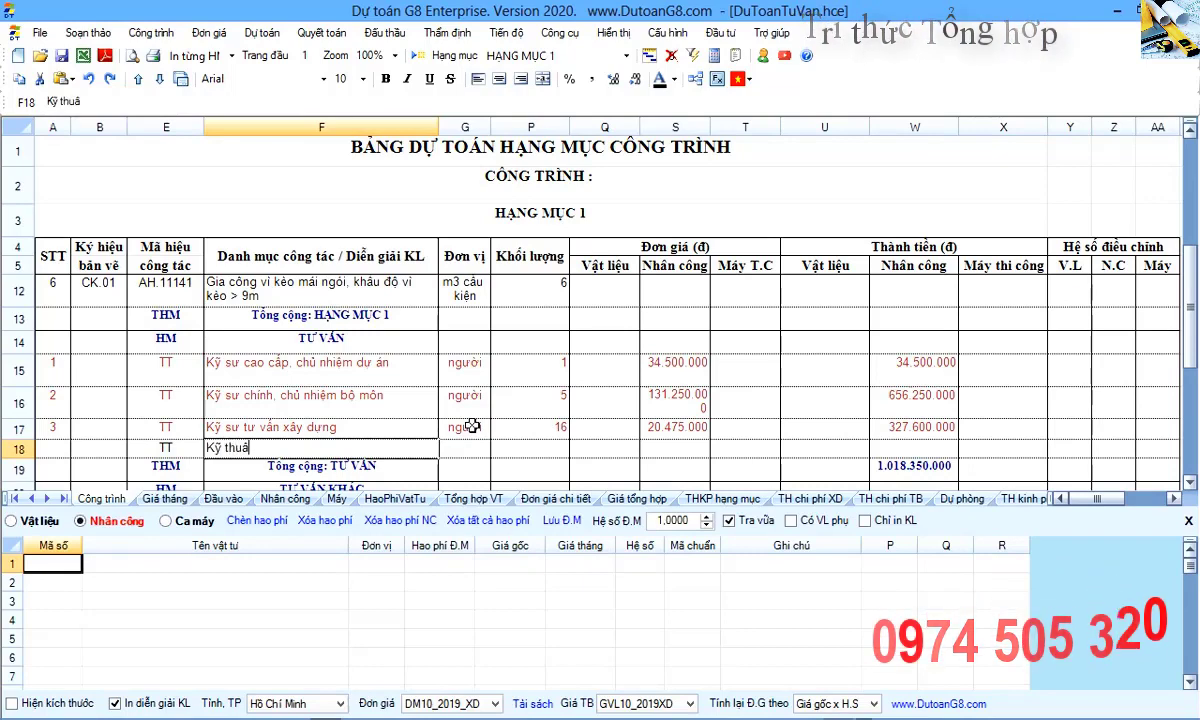
pyautogui.write('thuật vieen')
pyautogui.press('Return')
pyautogui.write('người')
pyautogui.press('Return')
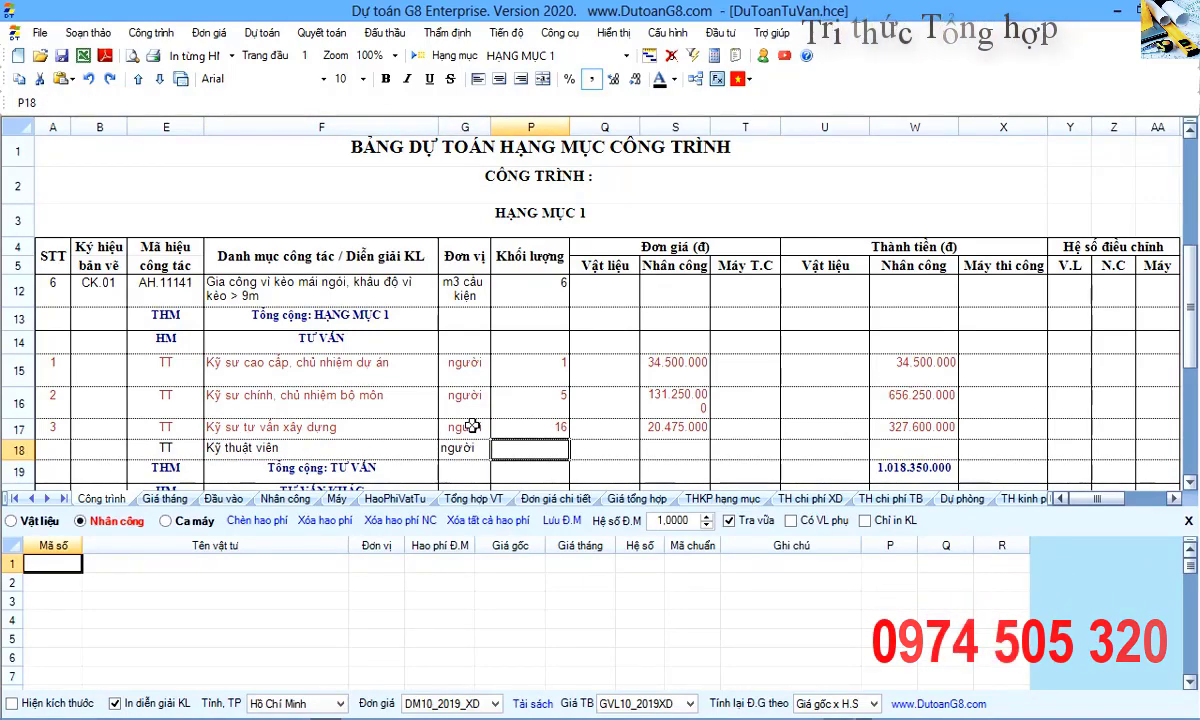
pyautogui.write('3')
pyautogui.press('Return')
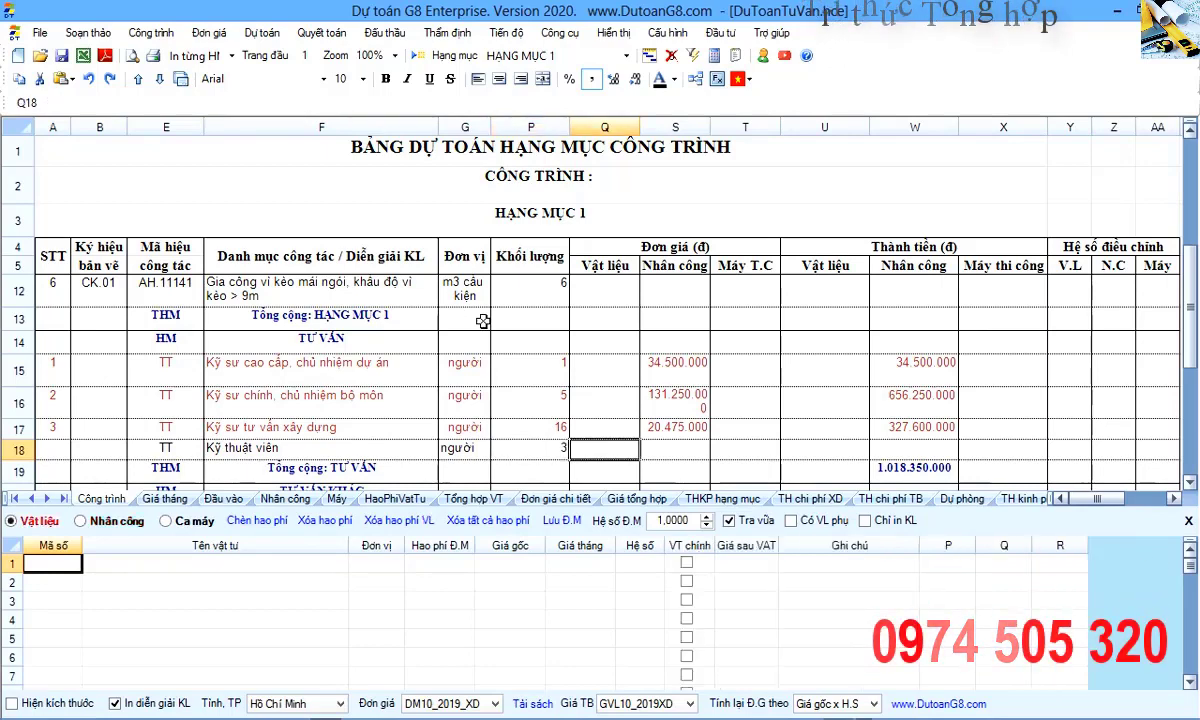
# - Open the labour price list for the Kỹ thuật viên row's labour unit price and load the Giá NC 2207/2020 Tư vấn KV1 table
pyautogui.click(656, 453)
pyautogui.moveTo(70, 572); pyautogui.dragTo(487, 614)
pyautogui.click(487, 614)
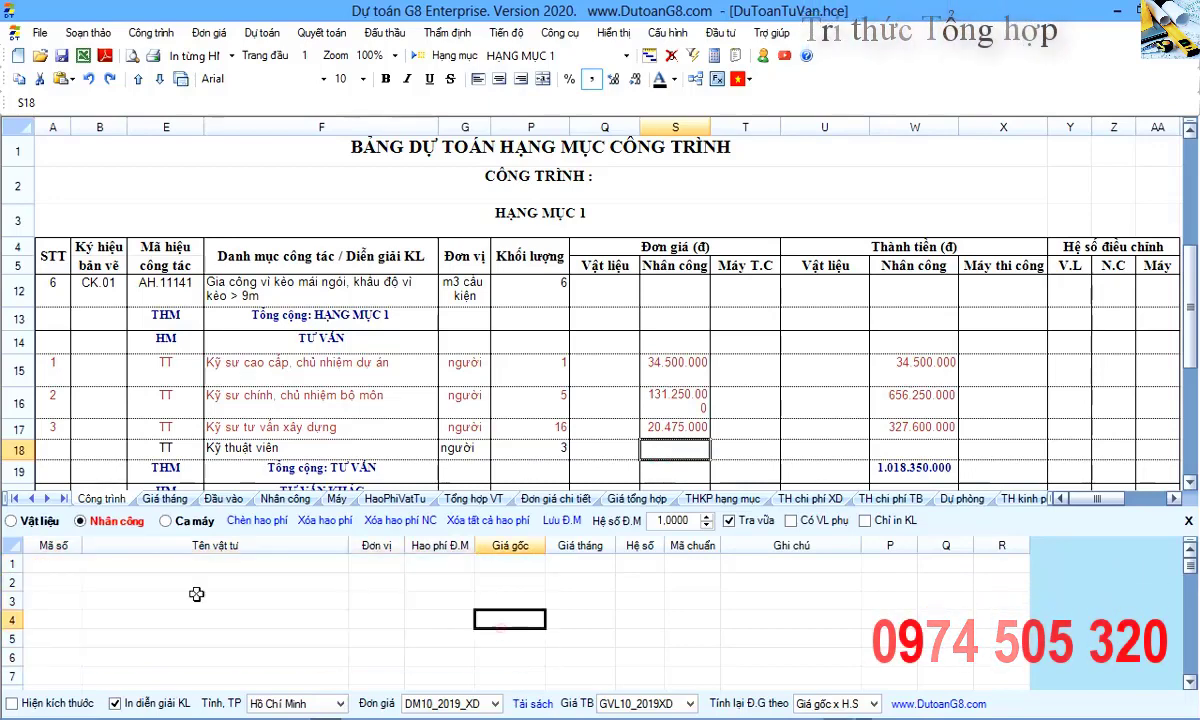
pyautogui.click(55, 563)
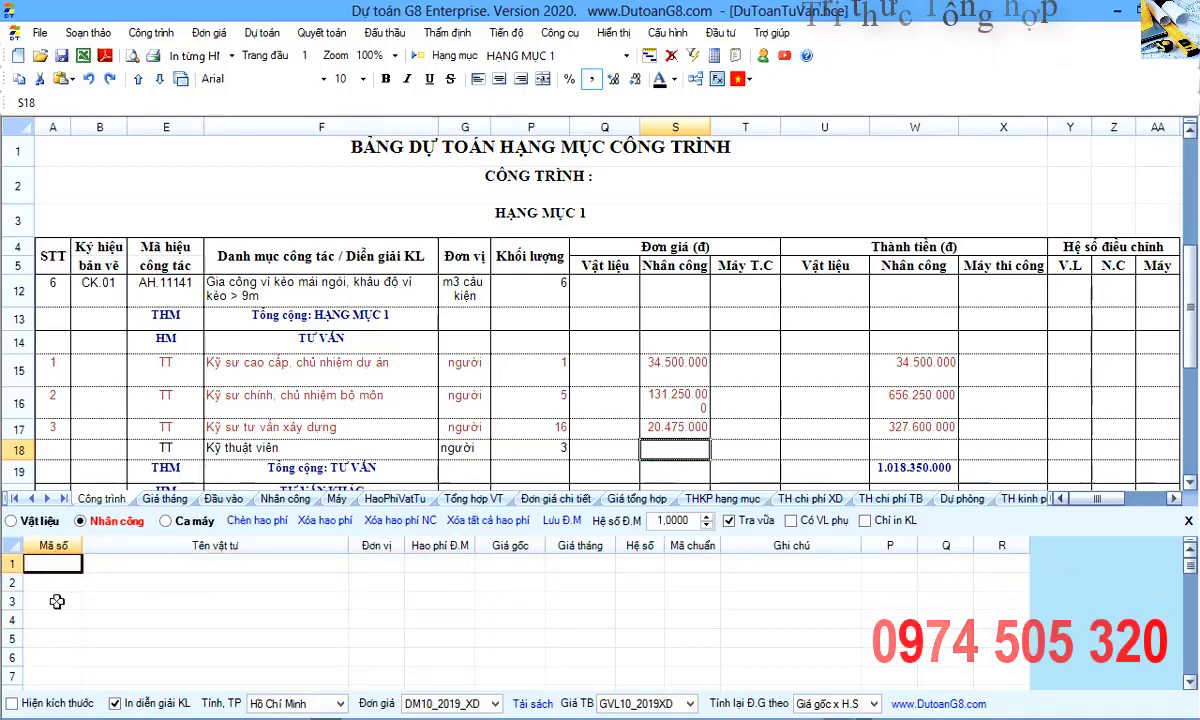
pyautogui.press('Return')
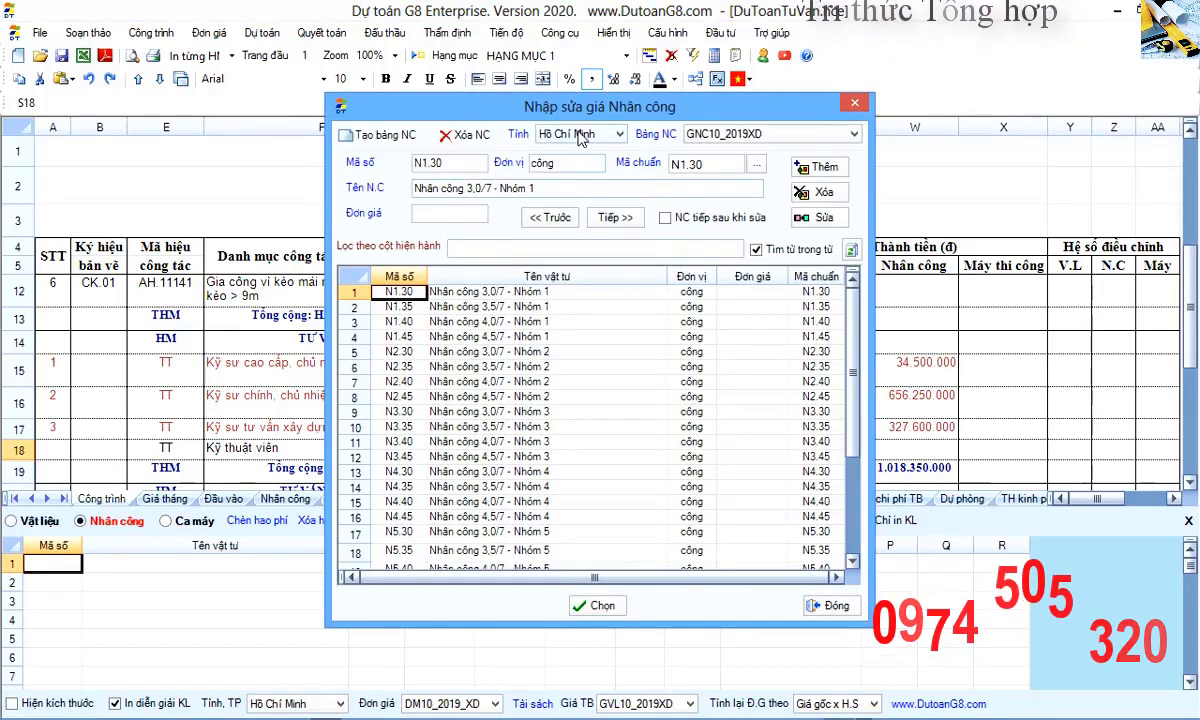
pyautogui.click(797, 136)
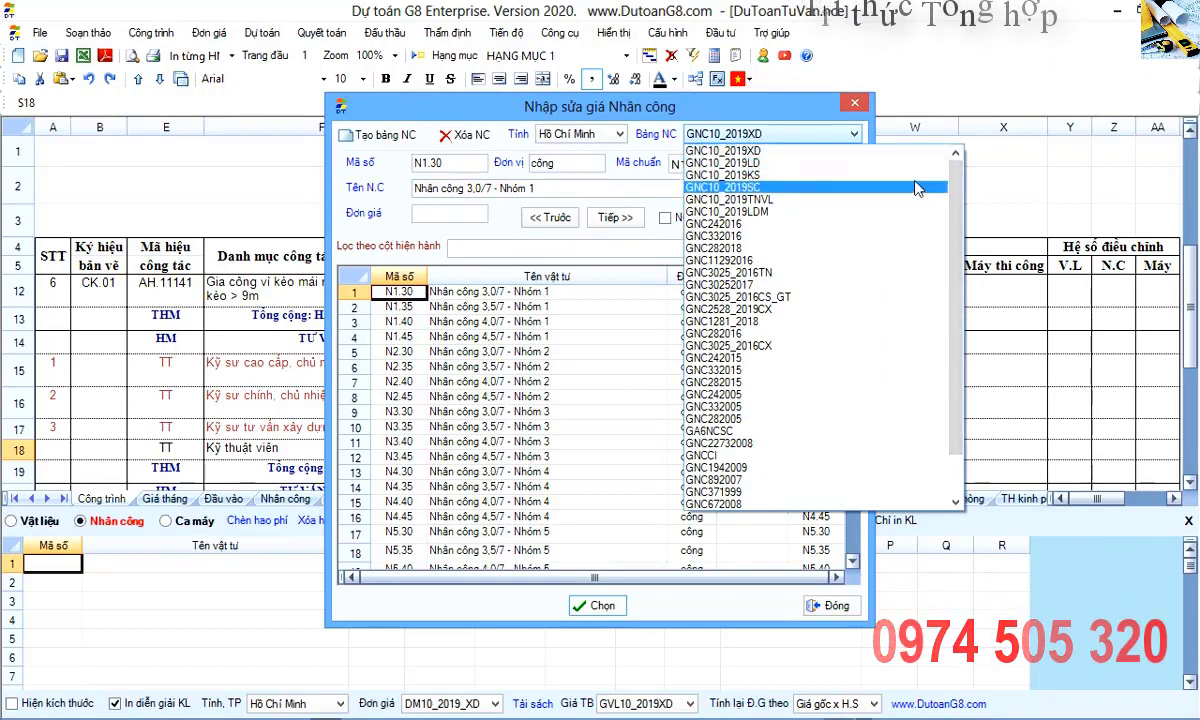
pyautogui.scroll(-2, 950, 360)
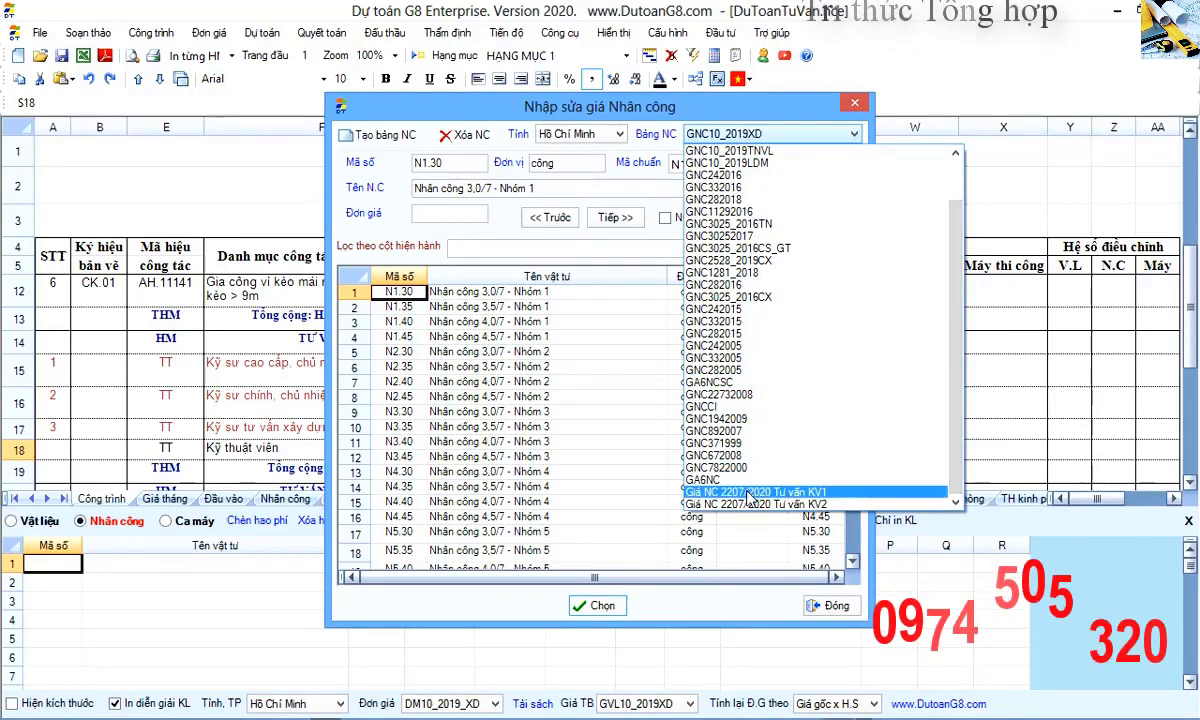
pyautogui.click(829, 492)
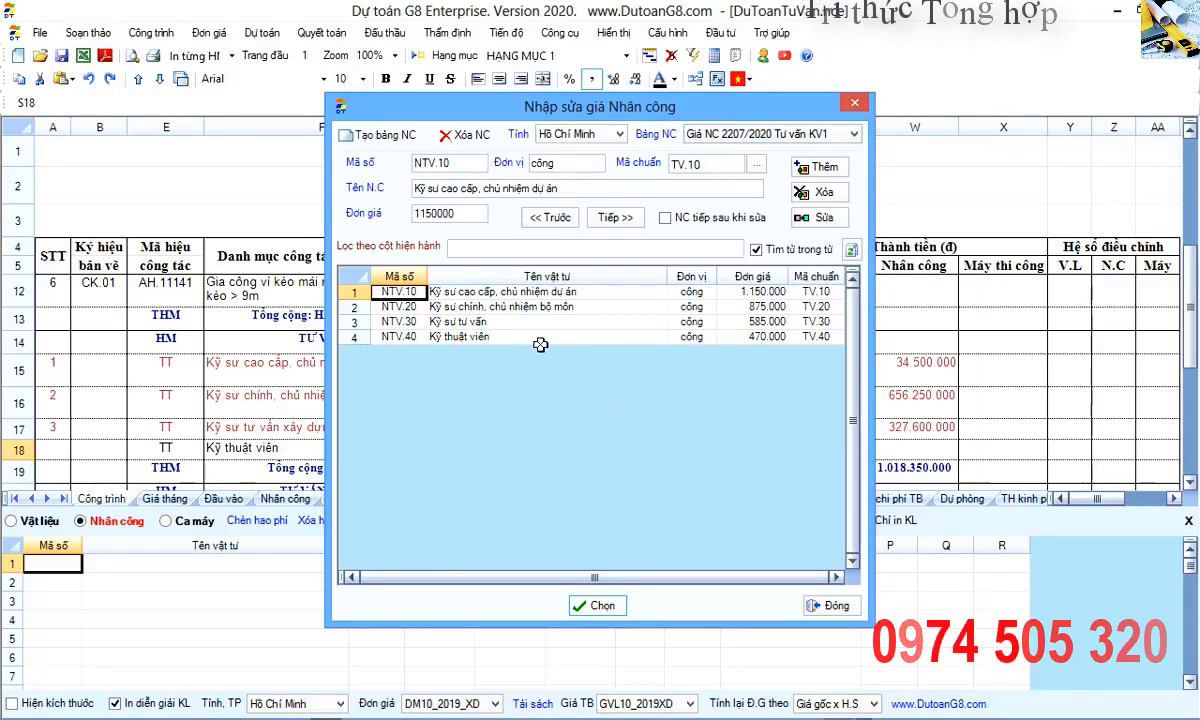
# - Compare the consulting labour rates in the QĐ 2207 PDF with the entries in the loaded labour price table
pyautogui.hotkey('alt', 'Tab')
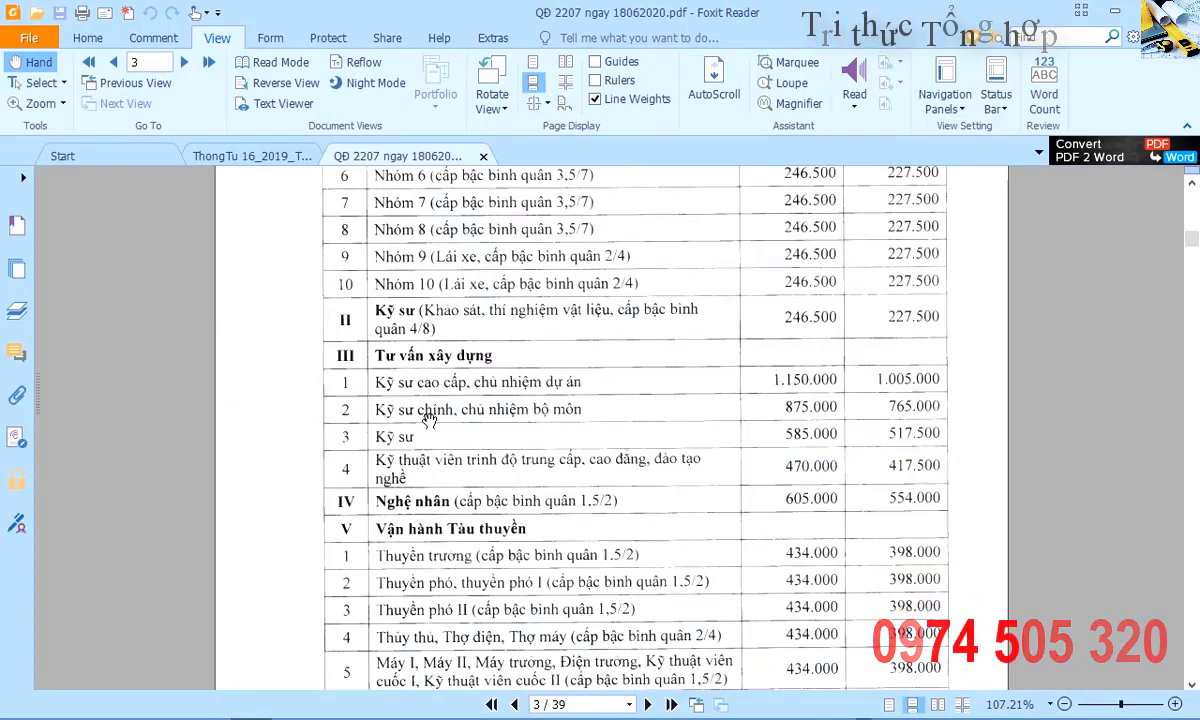
pyautogui.hotkey('alt', 'Tab')
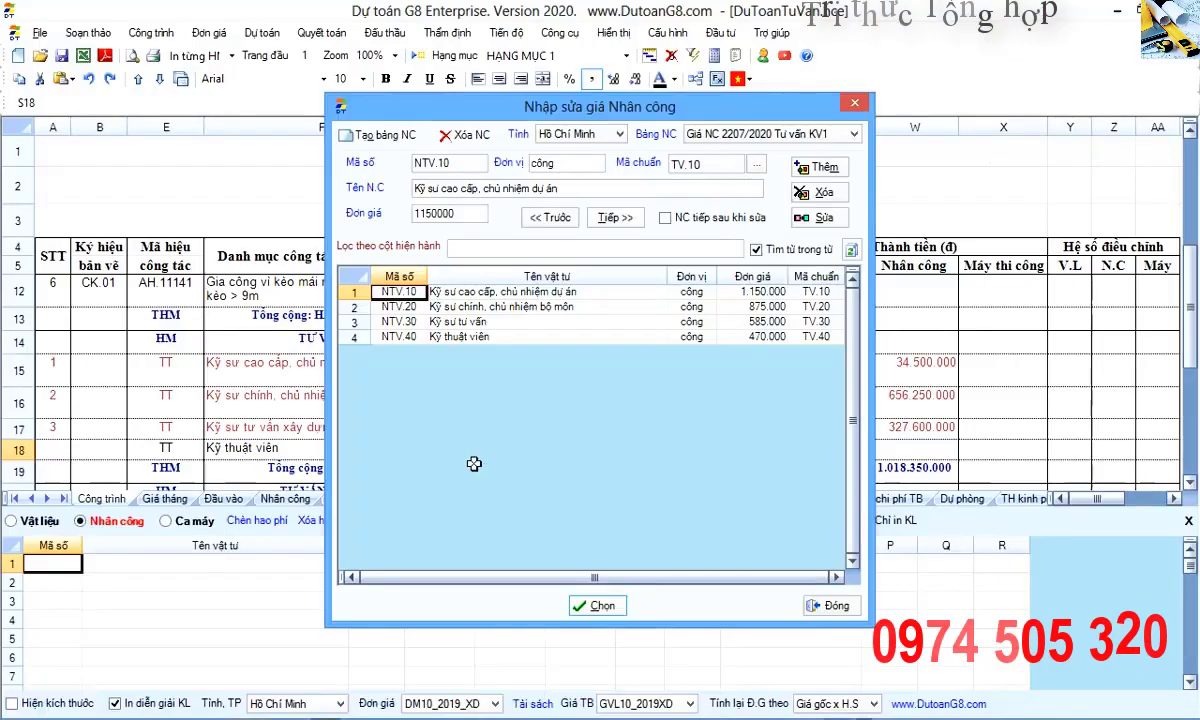
pyautogui.click(477, 323)
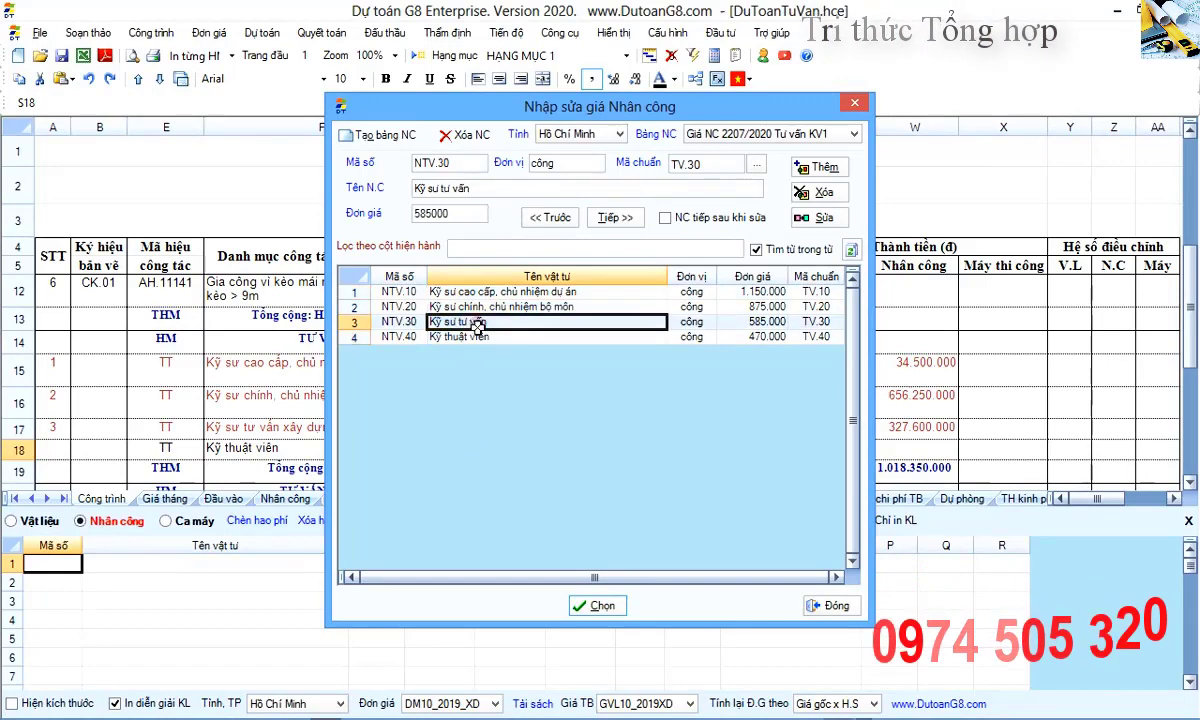
pyautogui.moveTo(668, 288); pyautogui.dragTo(592, 288)
pyautogui.click(532, 292)
pyautogui.scroll(1, 547, 313)
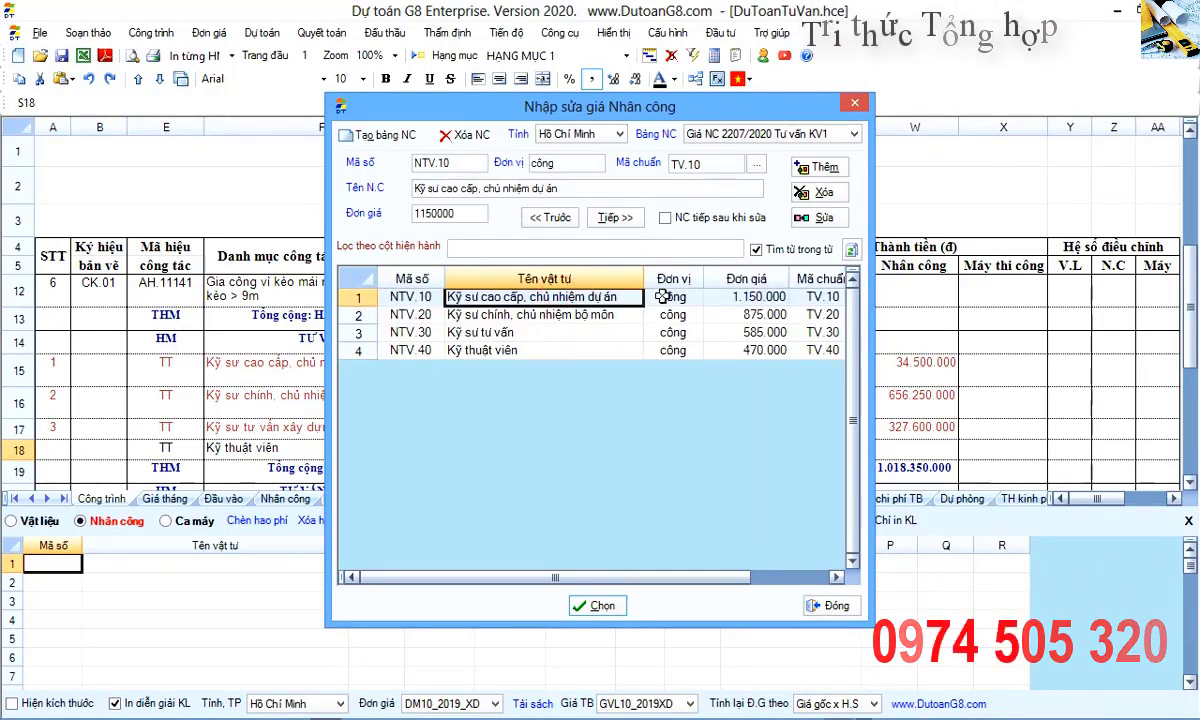
pyautogui.click(560, 315)
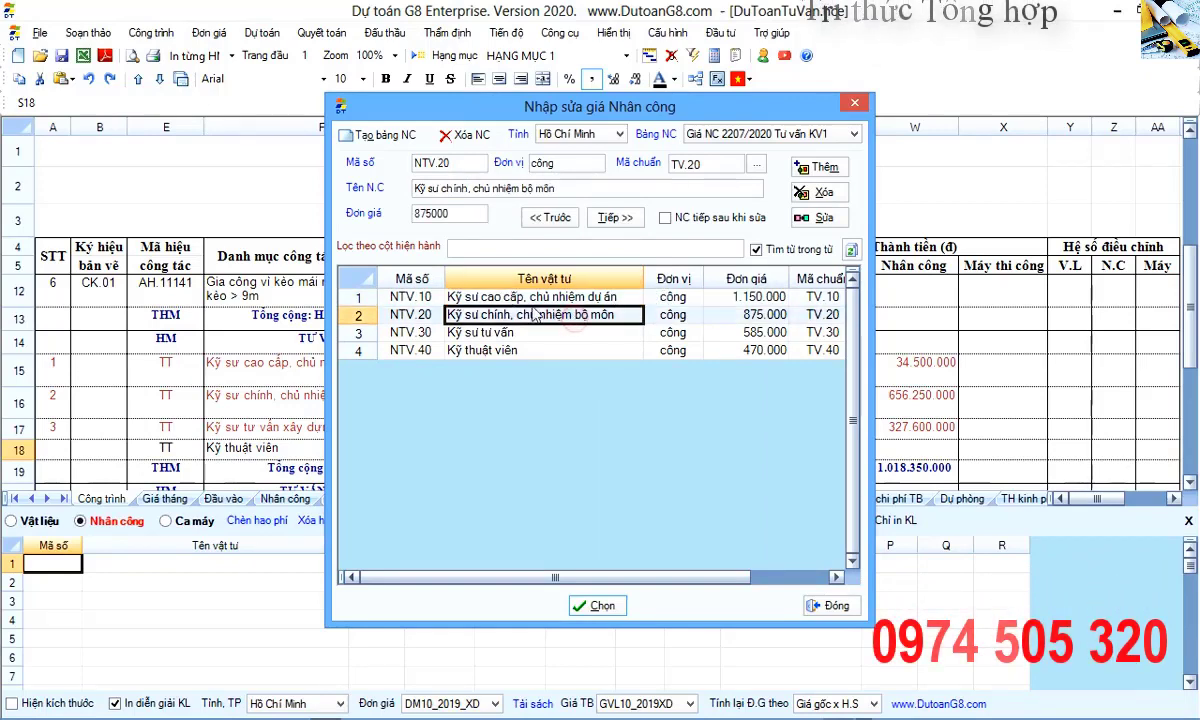
# - Assign labour resource NTV.40 Kỹ thuật viên to the row with a norm quantity (Hao phí Đ.M) of 15
pyautogui.click(533, 351)
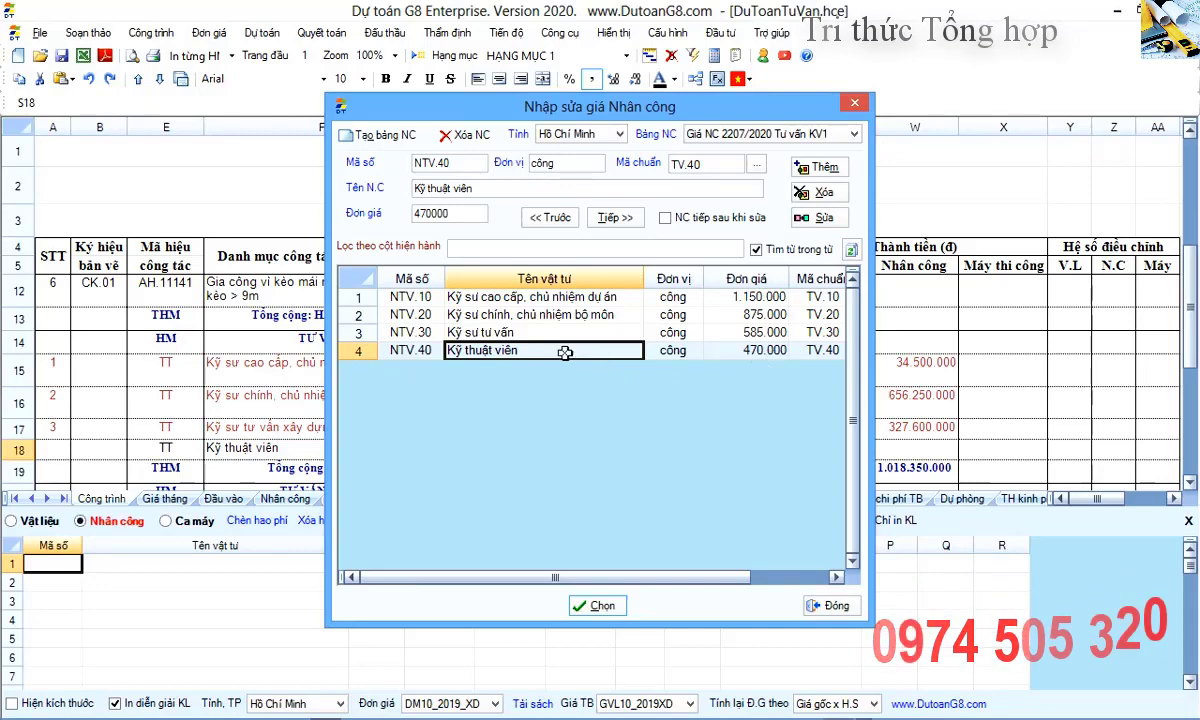
pyautogui.click(598, 606)
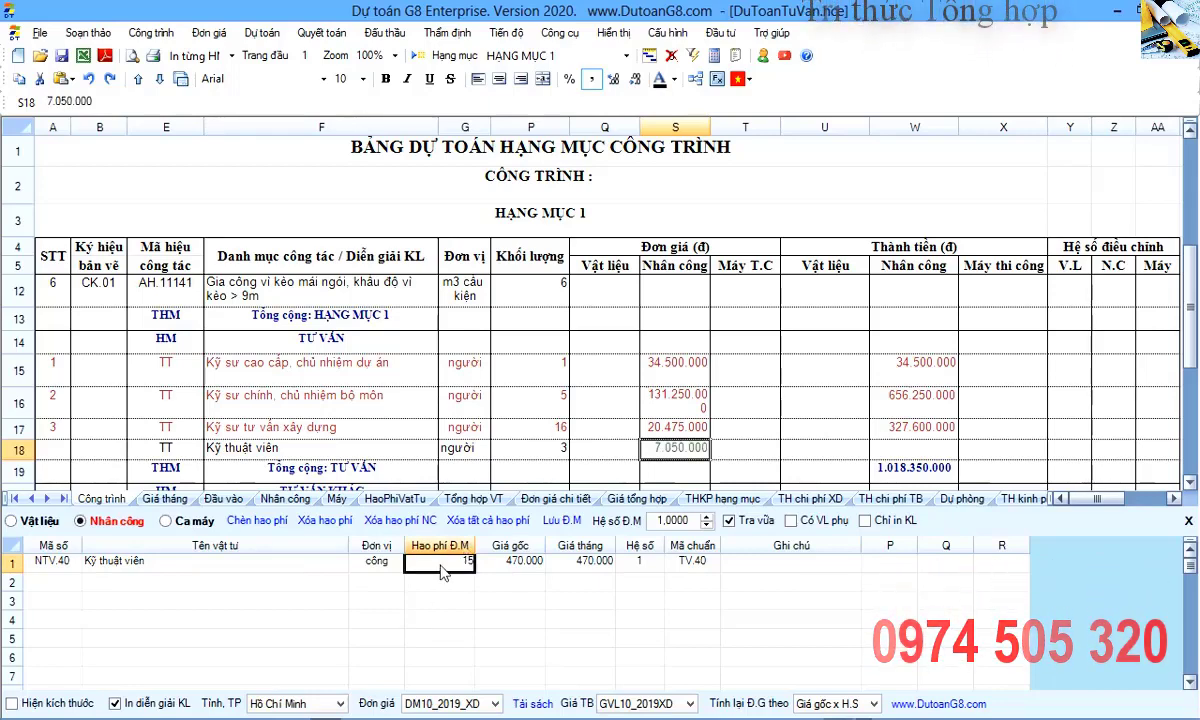
pyautogui.click(510, 564)
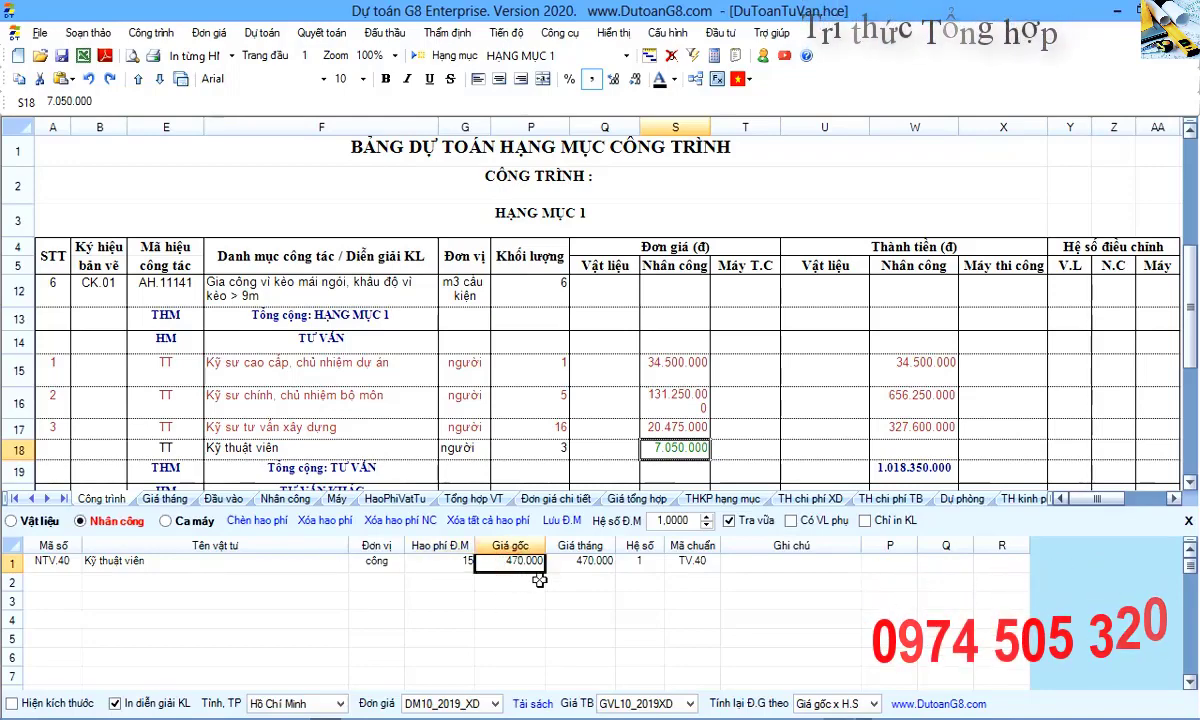
# - Check the technician's base price against the QĐ 2207 PDF in Foxit Reader, and review the row's norm quantity and labour unit price in Dự toán G8
pyautogui.hotkey('alt', 'Tab')
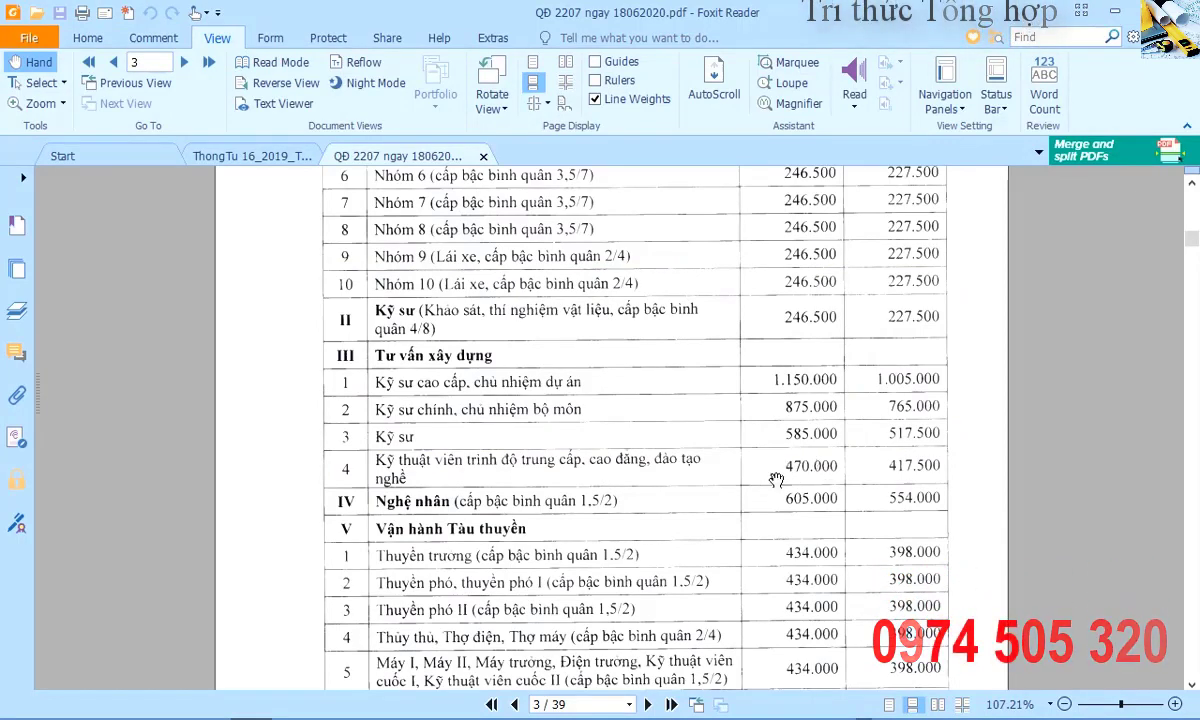
pyautogui.hotkey('alt', 'Tab')
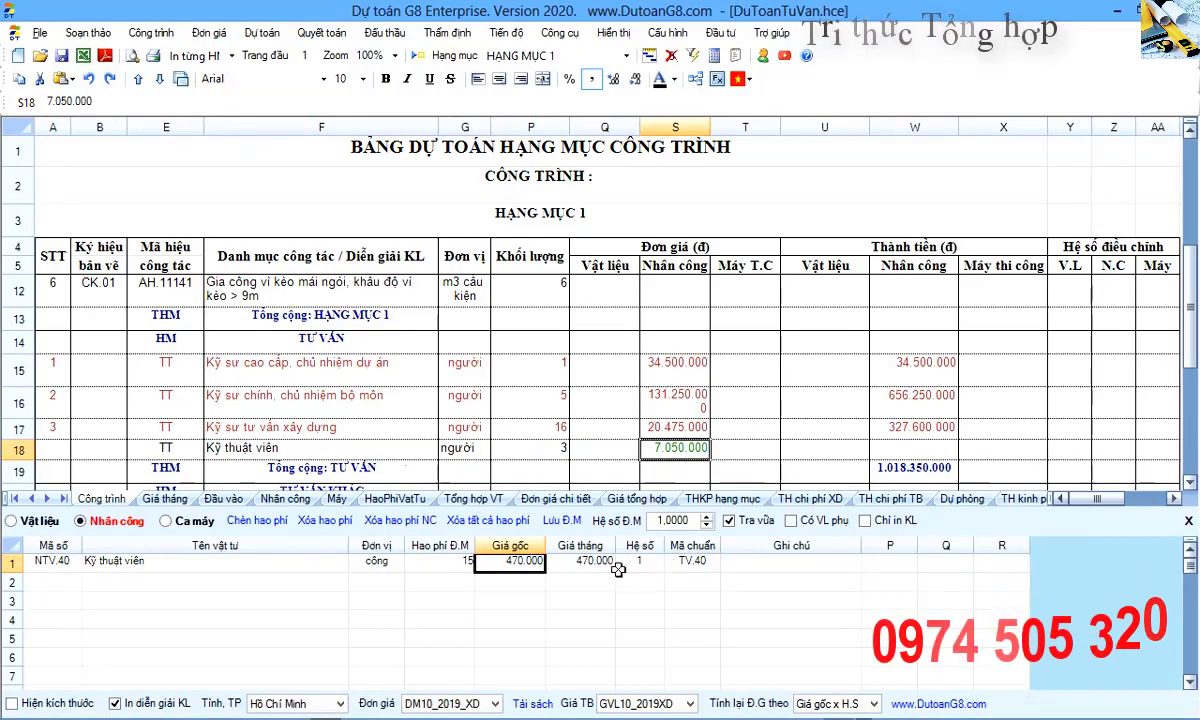
pyautogui.click(455, 561)
pyautogui.click(515, 561)
pyautogui.click(638, 447)
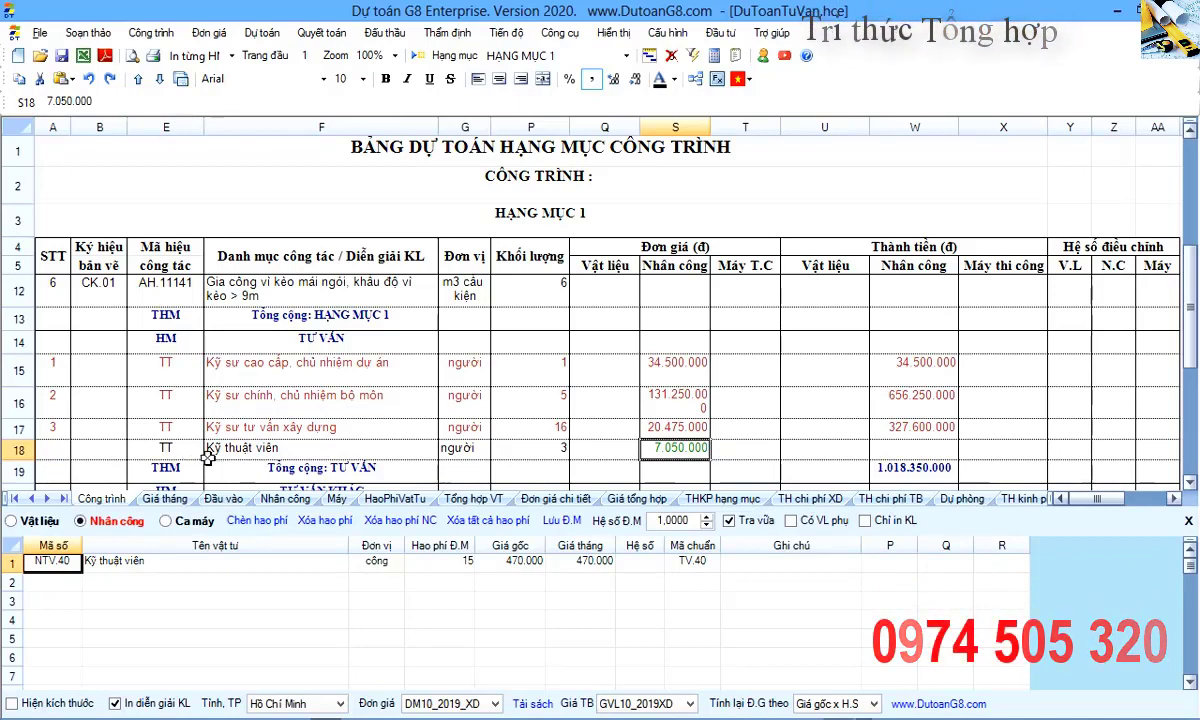
# - Review the expert rows under TƯ VẤN from Kỹ sư cao cấp to Kỹ thuật viên
pyautogui.moveTo(263, 362); pyautogui.dragTo(290, 430)
pyautogui.click(265, 448)
pyautogui.scroll(-1, 300, 402)
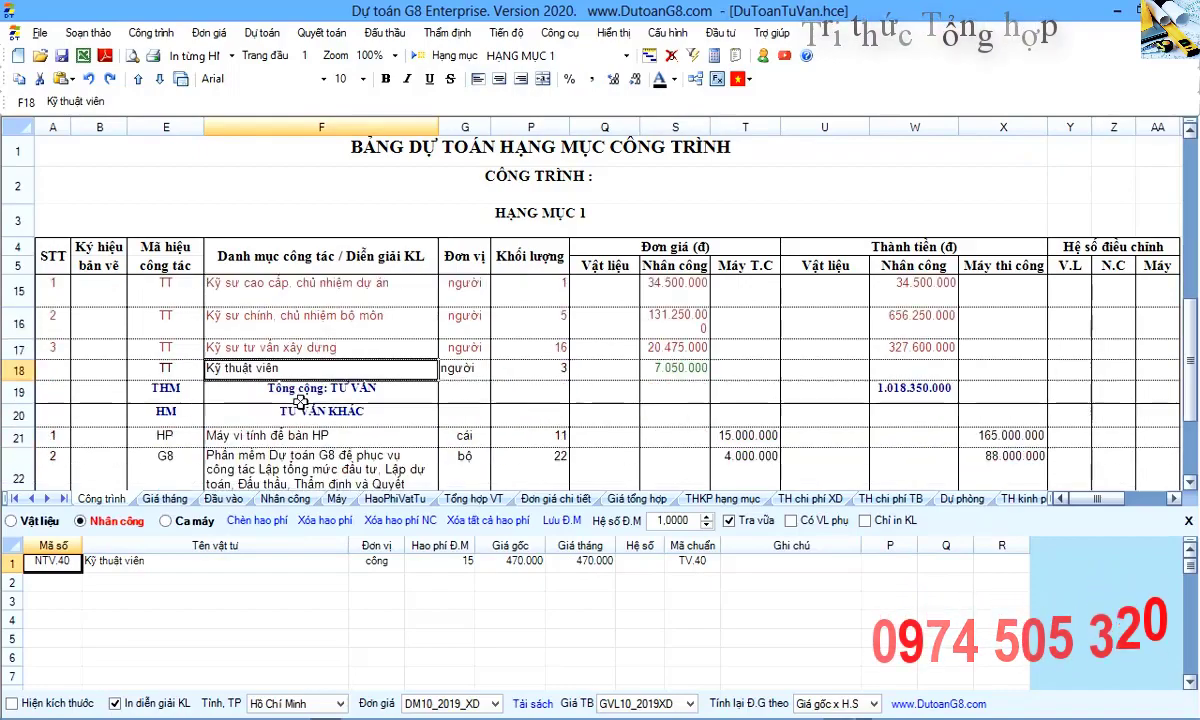
# - Read the management and other cost (Chi phí khác) rules in the ThongTu 16_2019 PDF in Foxit Reader, and return to Dự toán G8
pyautogui.hotkey('alt', 'Tab')
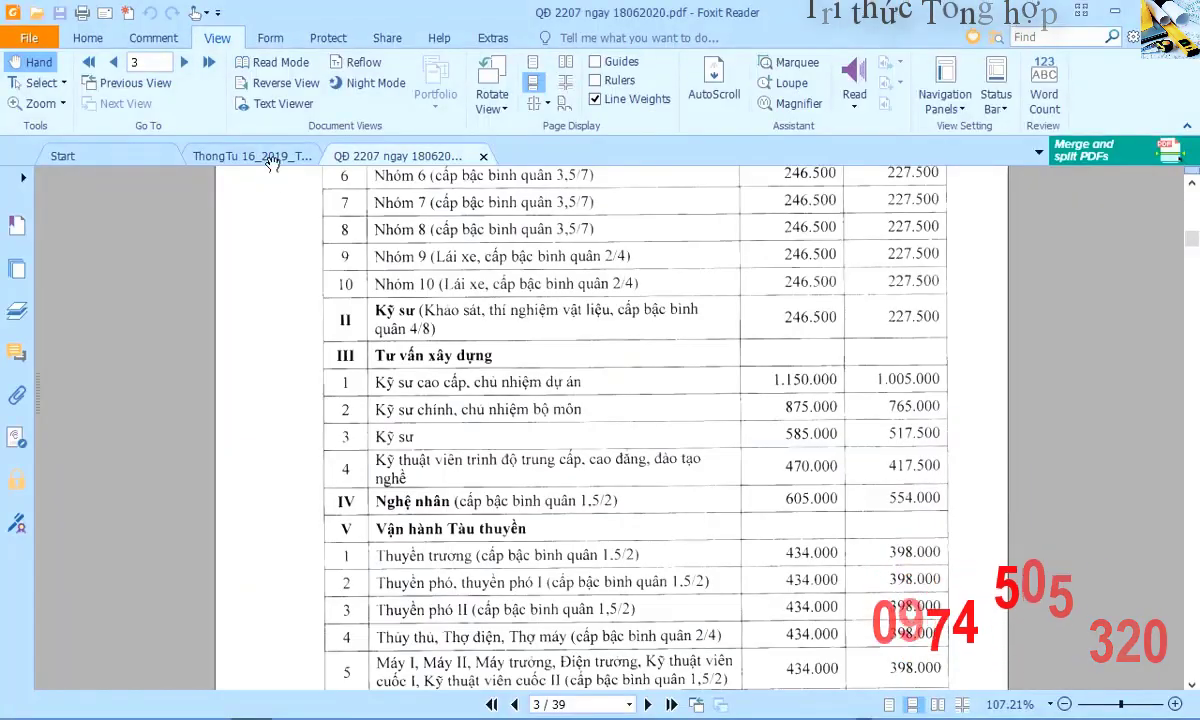
pyautogui.click(252, 155)
pyautogui.scroll(-10, 480, 432)
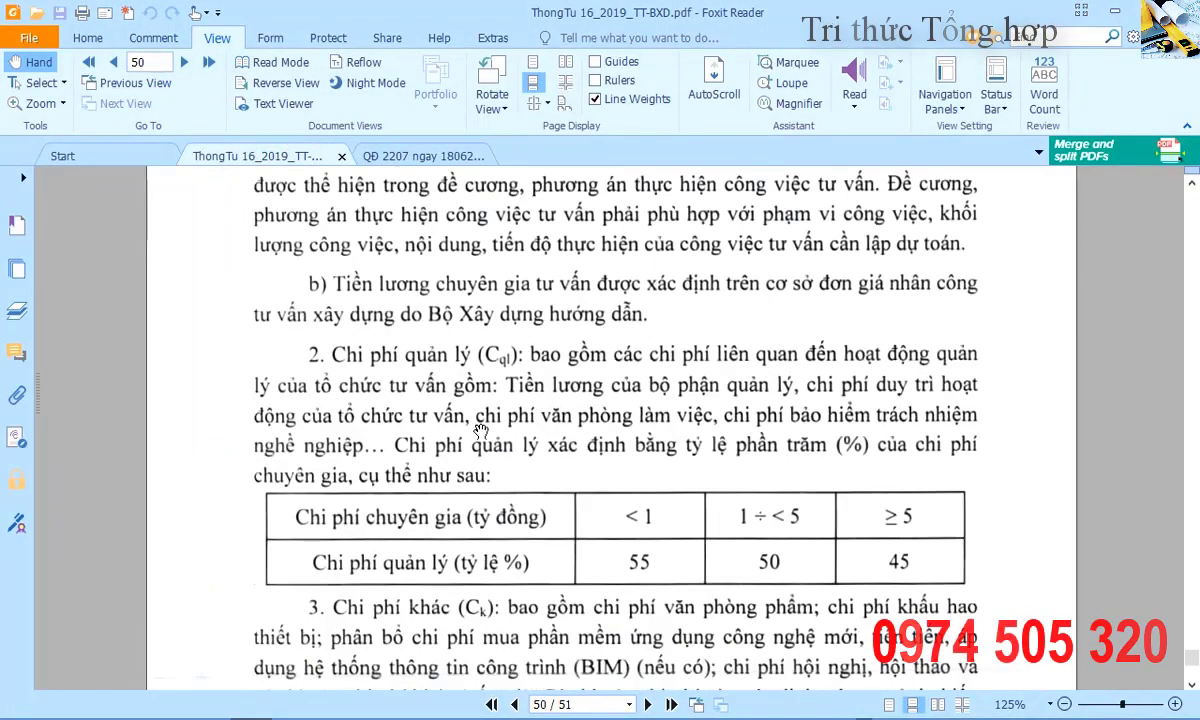
pyautogui.scroll(-10, 478, 430)
pyautogui.scroll(9, 477, 429)
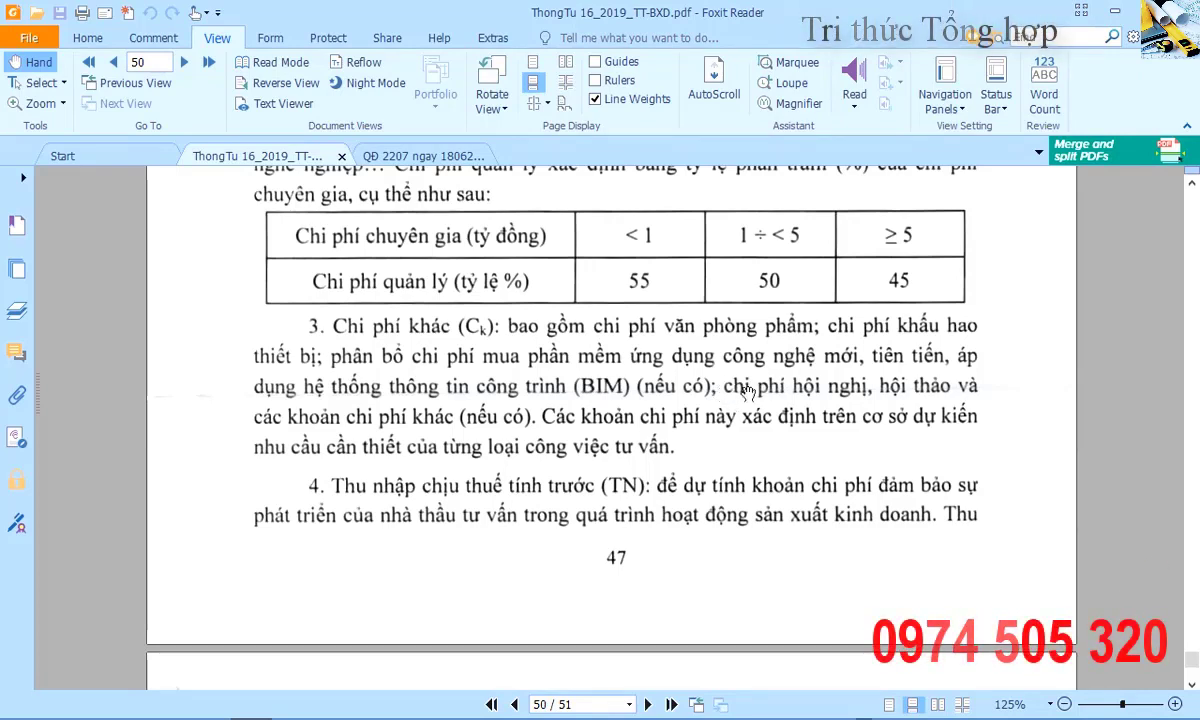
pyautogui.scroll(-10, 645, 392)
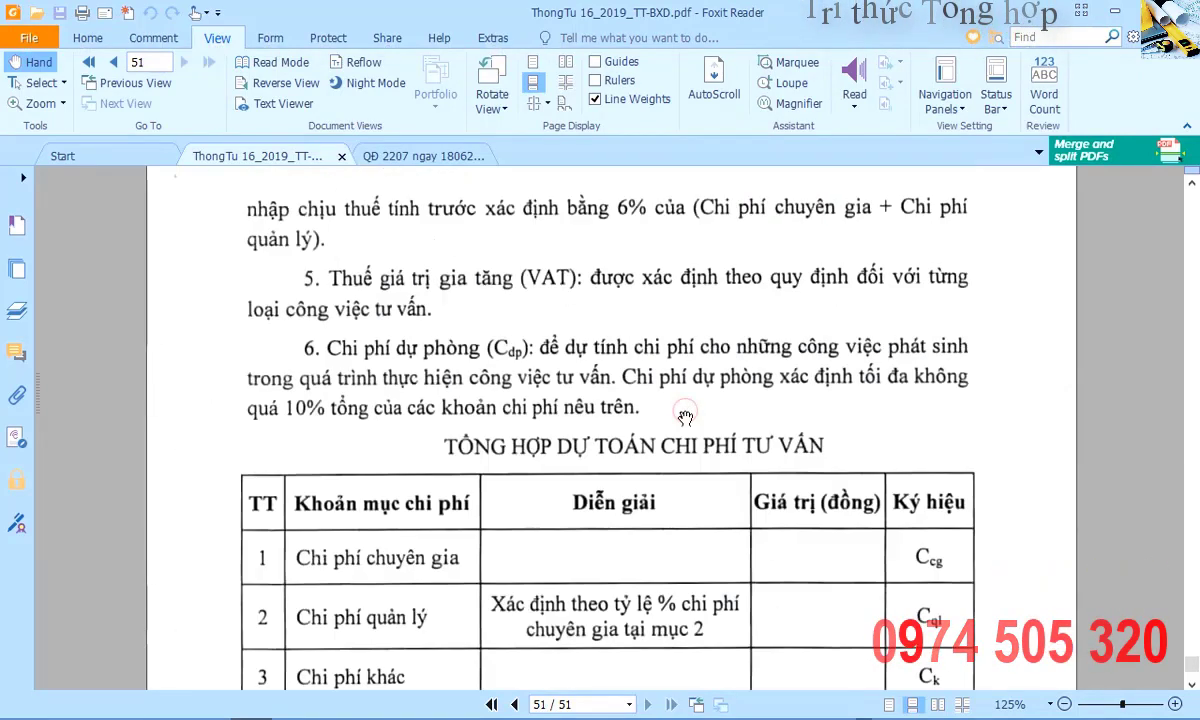
pyautogui.hotkey('alt', 'Tab')
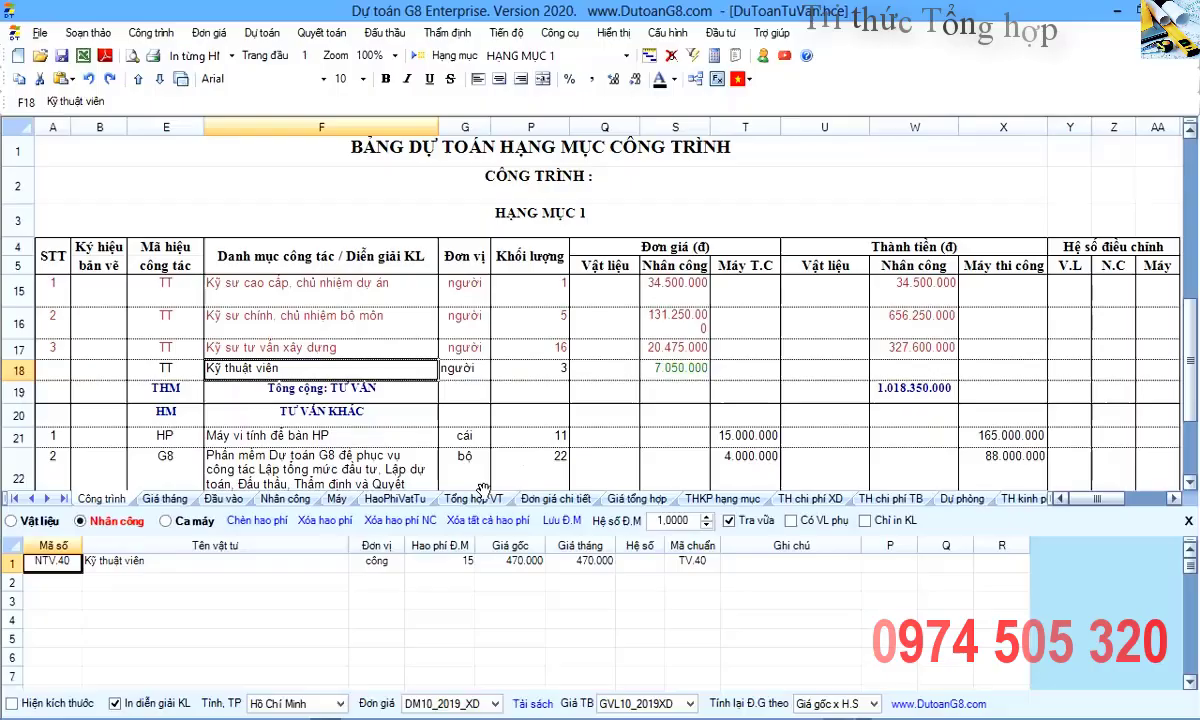
# - Hide the norm consumption details and examine the code and name of the TƯ VẤN KHÁC item
pyautogui.click(695, 78)
pyautogui.click(428, 451)
pyautogui.click(170, 410)
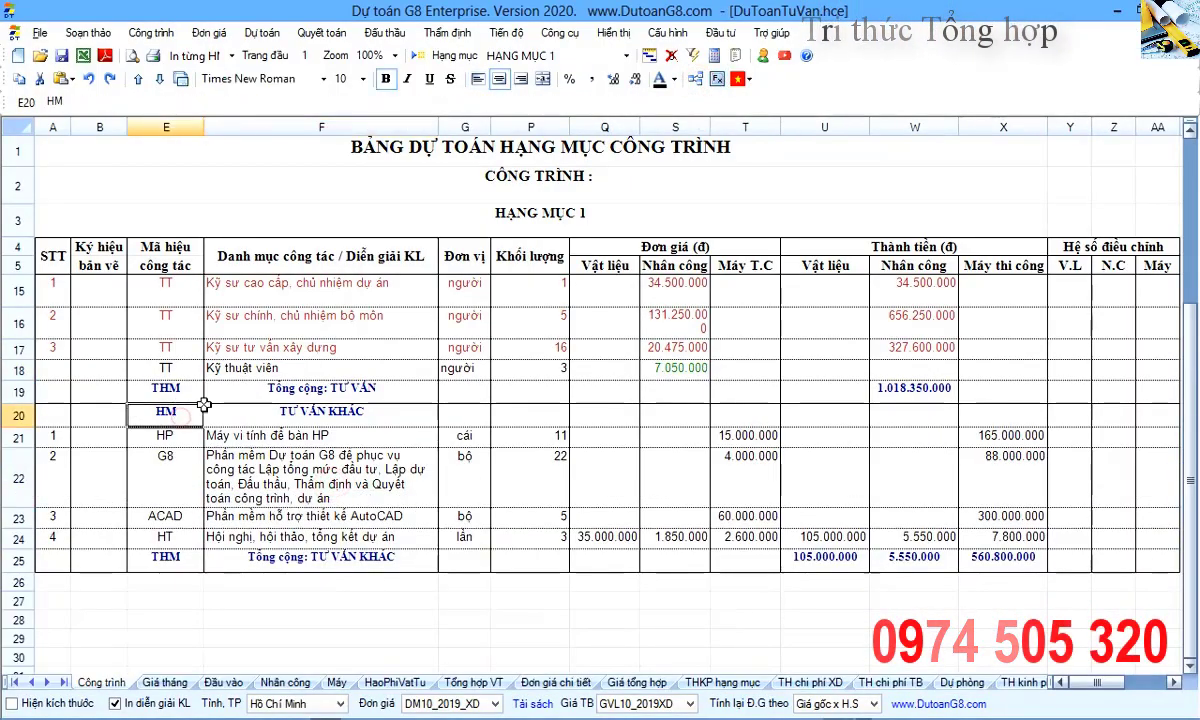
pyautogui.click(238, 410)
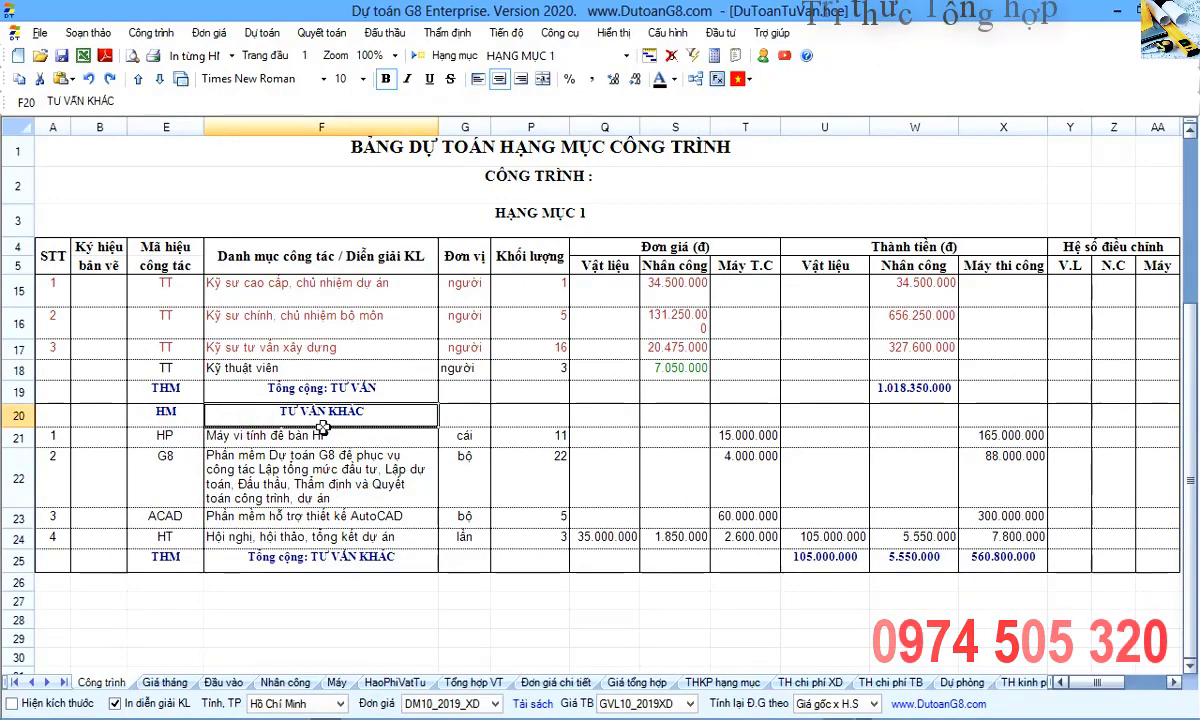
pyautogui.scroll(1, 331, 452)
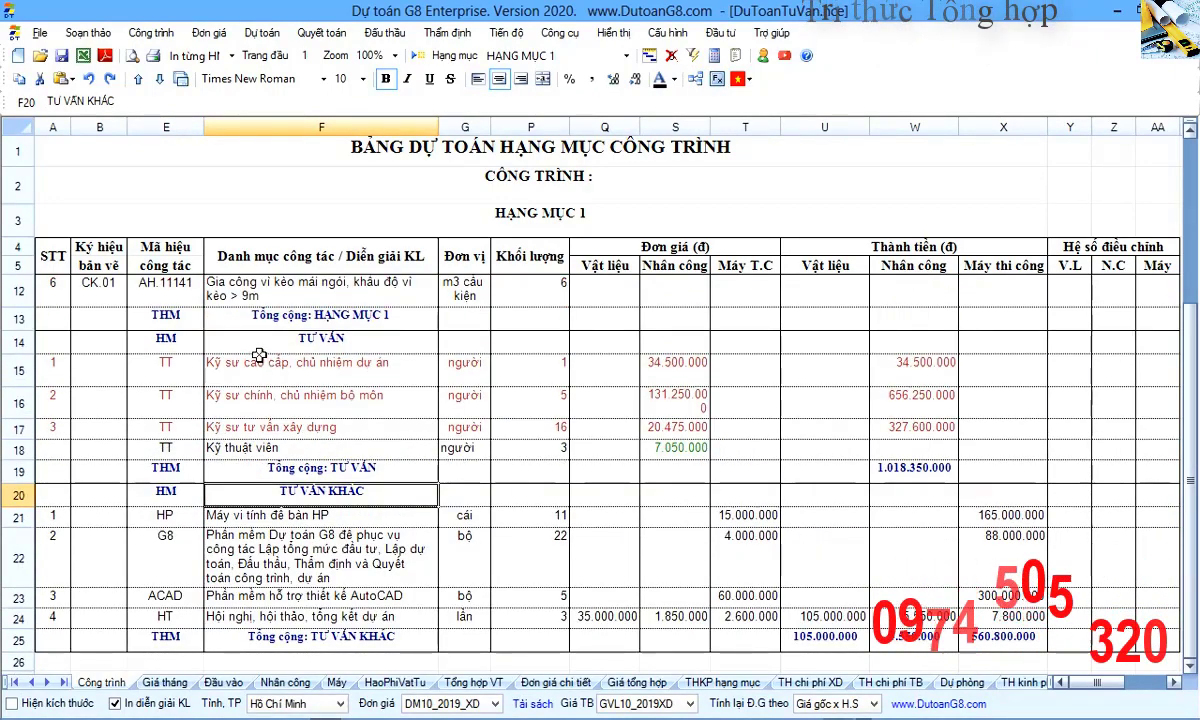
# - Examine the HM code and name of the TƯ VẤN item that groups the expert rows
pyautogui.moveTo(245, 335); pyautogui.dragTo(245, 405)
pyautogui.click(175, 342)
pyautogui.click(252, 339)
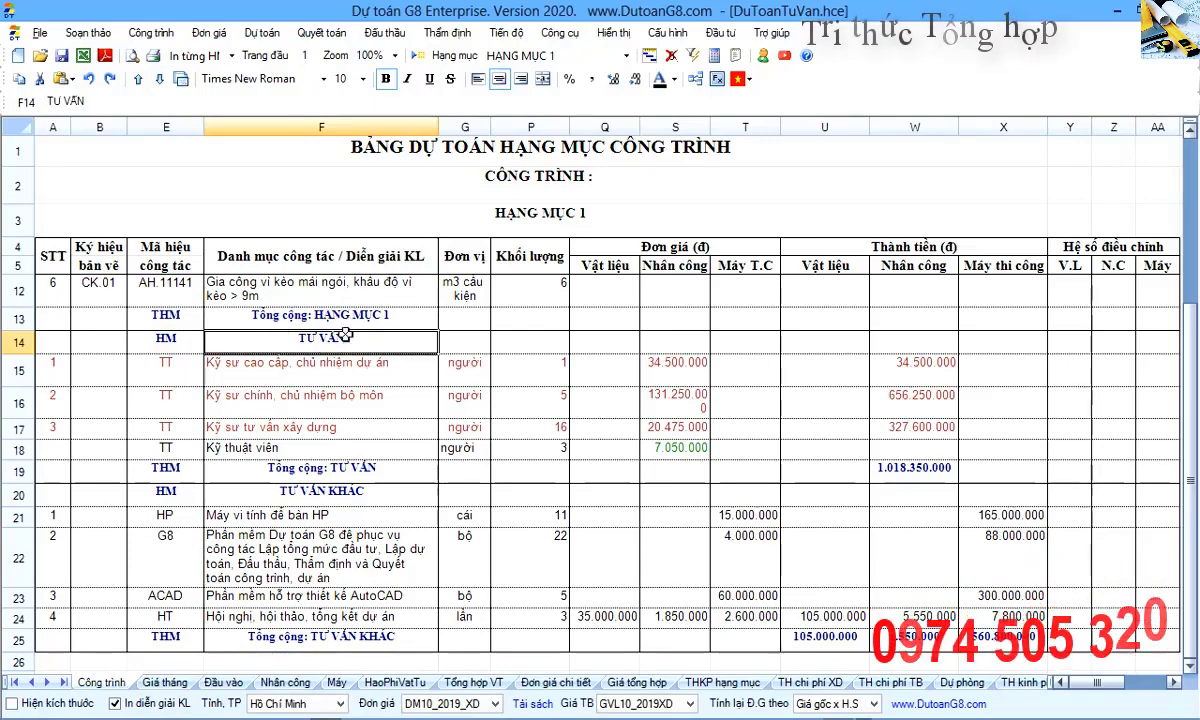
pyautogui.click(175, 336)
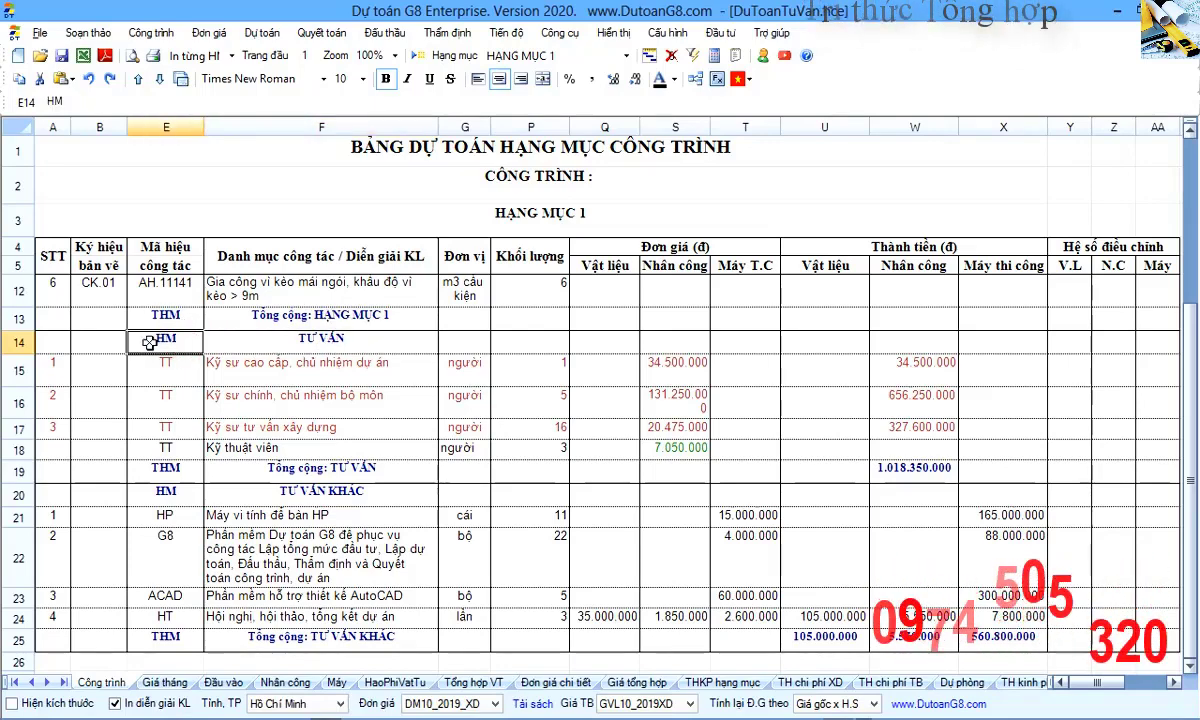
pyautogui.click(286, 347)
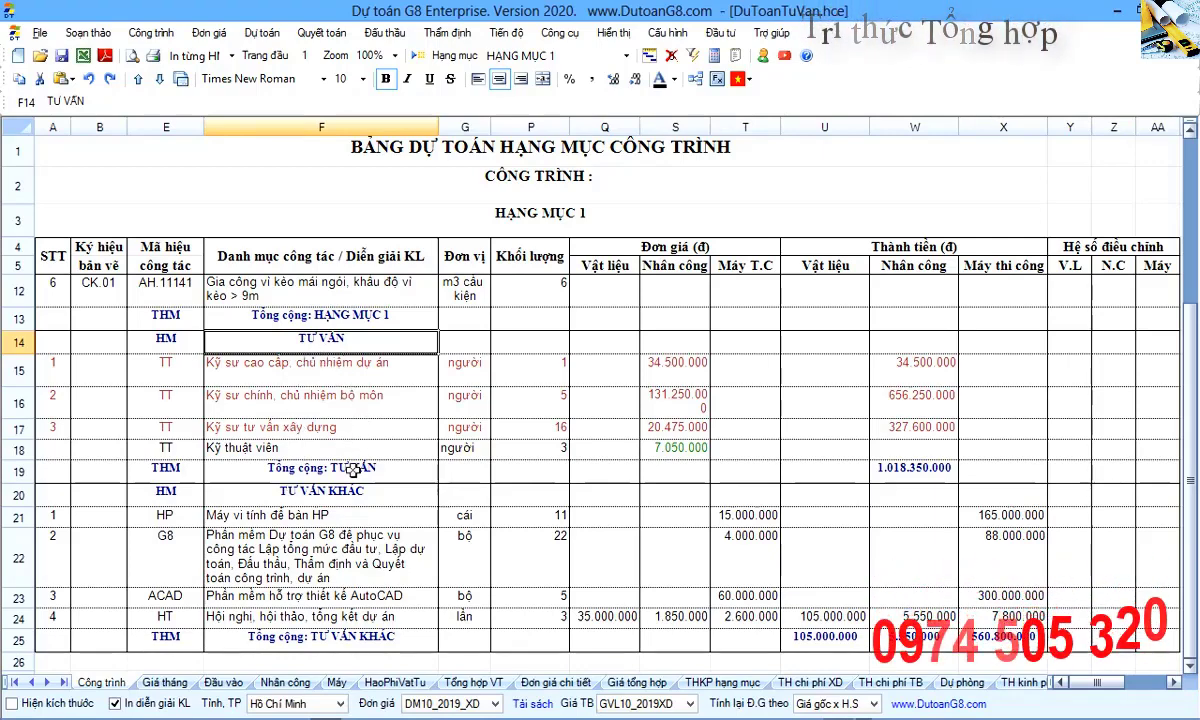
# - Examine the TƯ VẤN KHÁC item heading and its four work rows from HP to HT
pyautogui.click(172, 488)
pyautogui.click(285, 493)
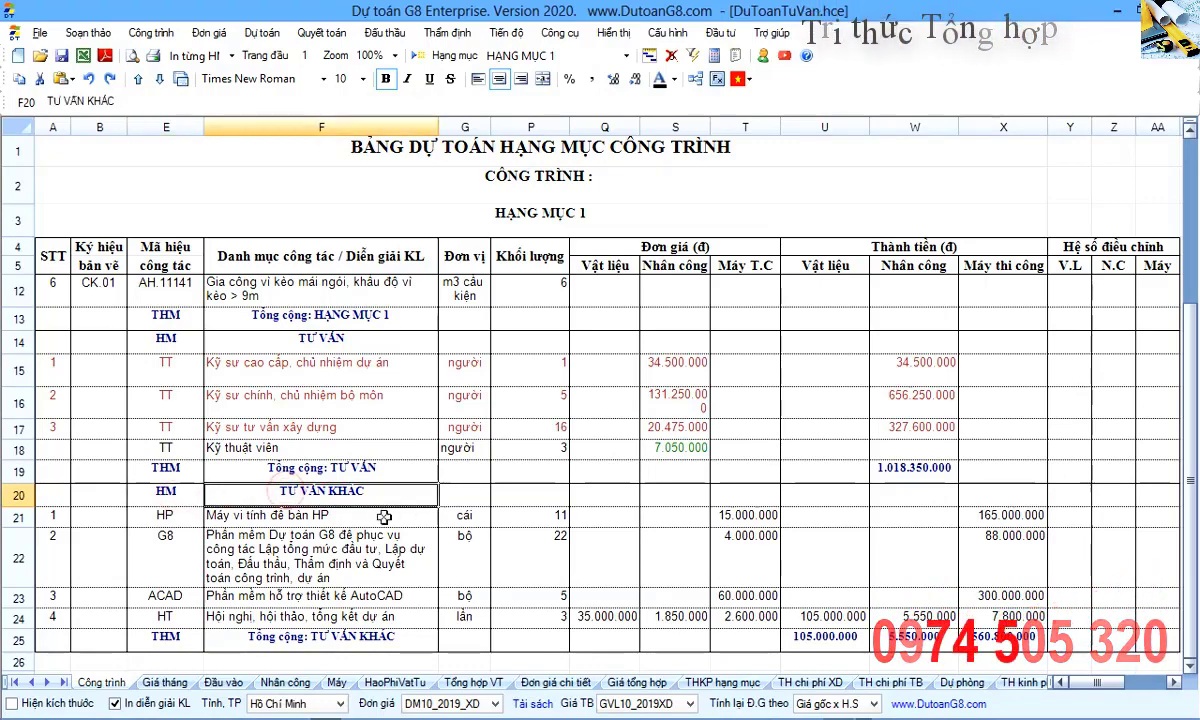
pyautogui.scroll(-1, 371, 517)
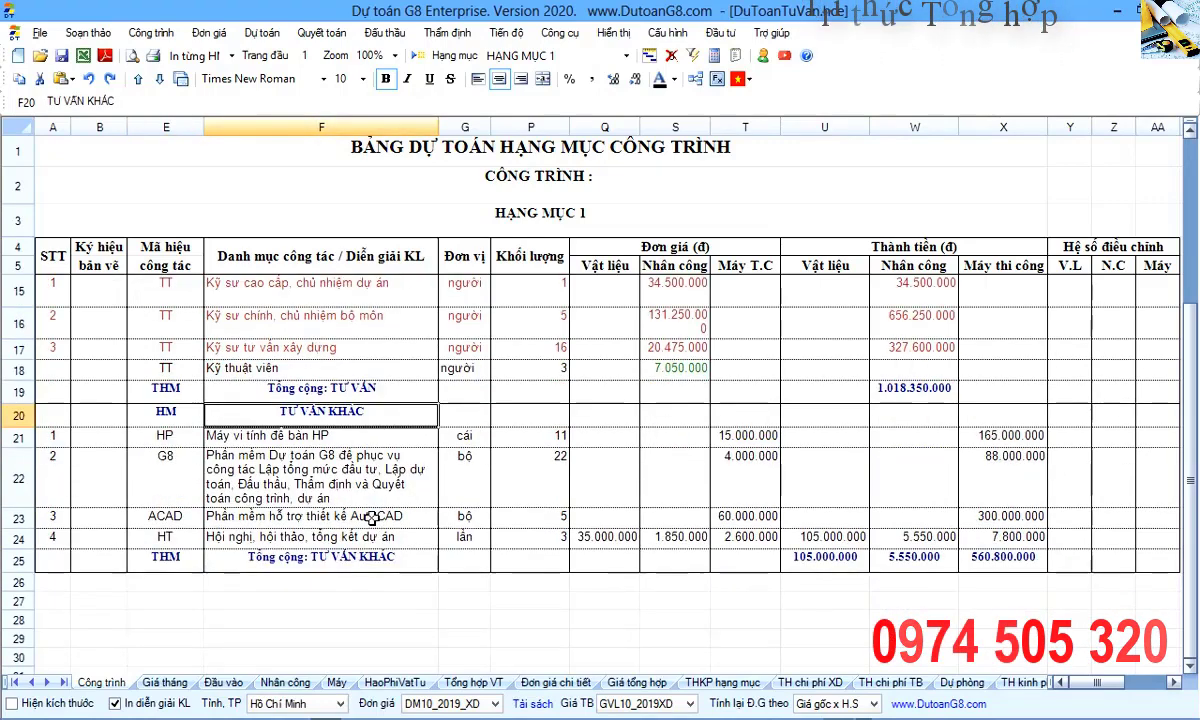
pyautogui.click(174, 437)
pyautogui.moveTo(176, 442); pyautogui.dragTo(530, 537)
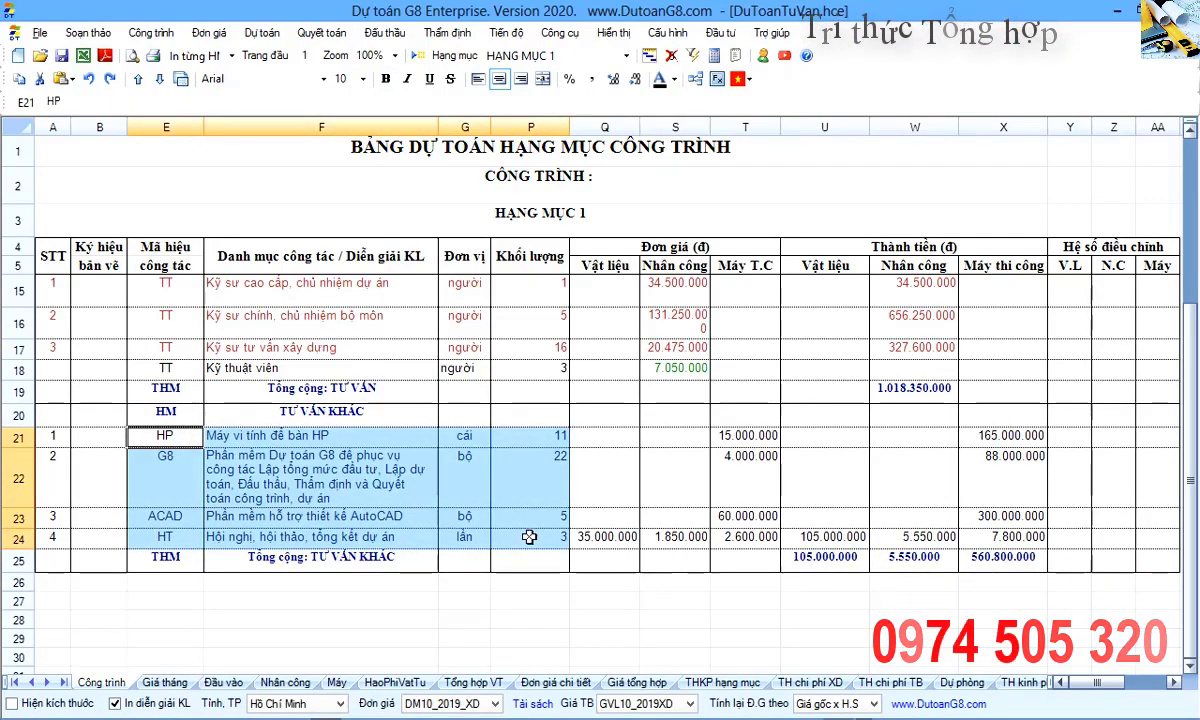
# - Examine the code, name, unit, quantity and machine unit price of the Máy vi tính để bàn HP row
pyautogui.click(330, 437)
pyautogui.click(185, 437)
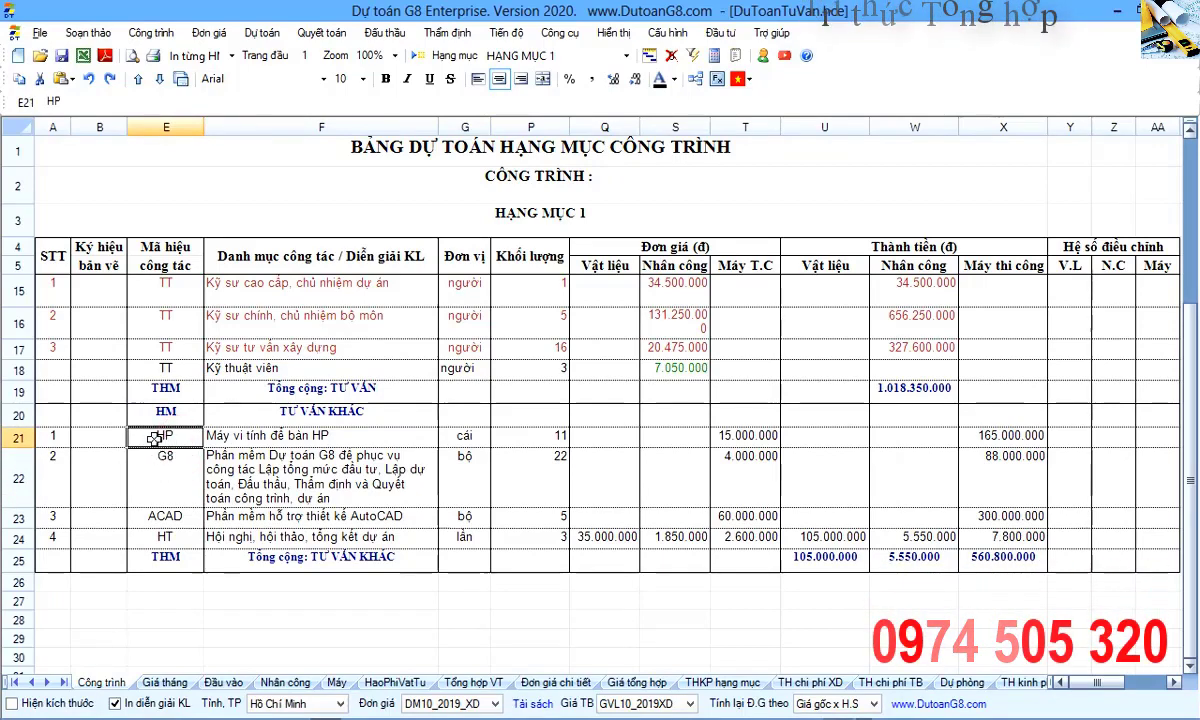
pyautogui.click(235, 437)
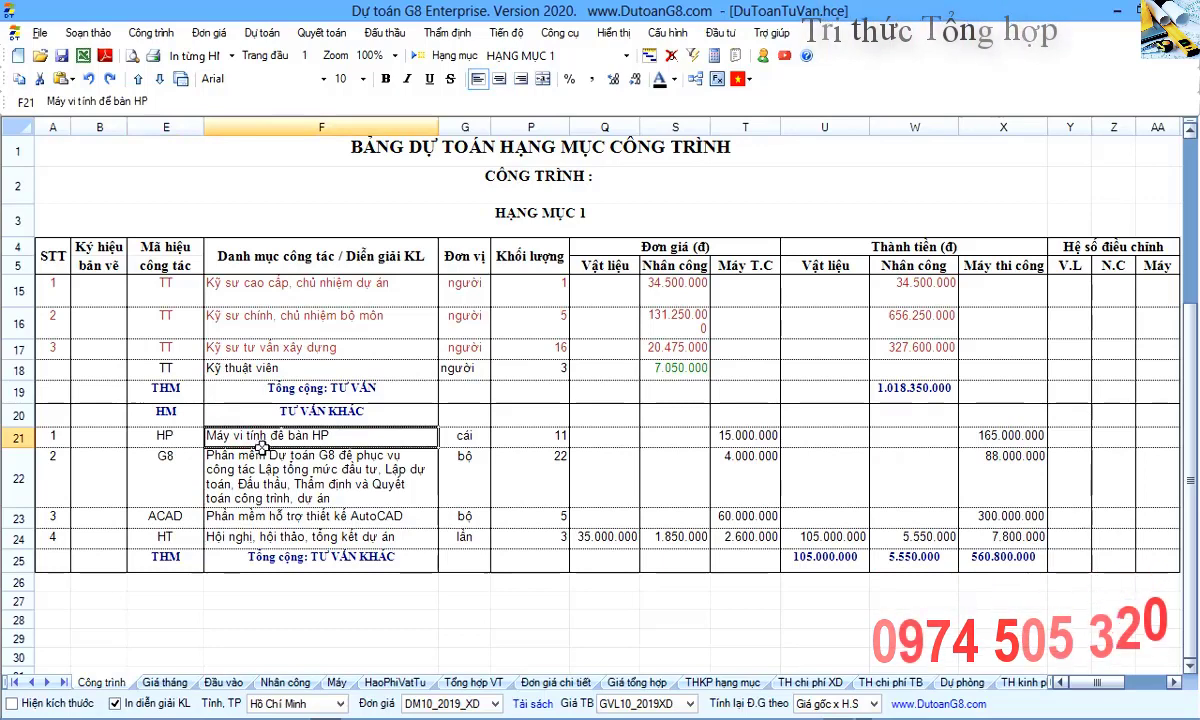
pyautogui.click(462, 437)
pyautogui.click(530, 436)
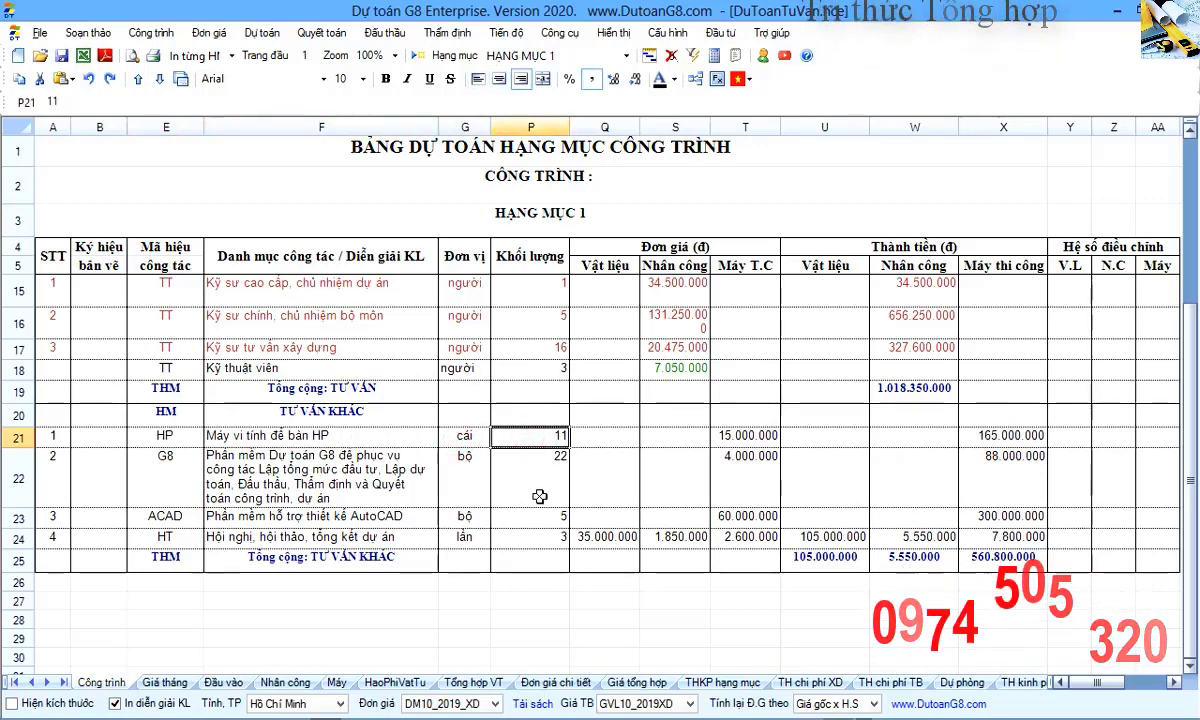
pyautogui.click(755, 436)
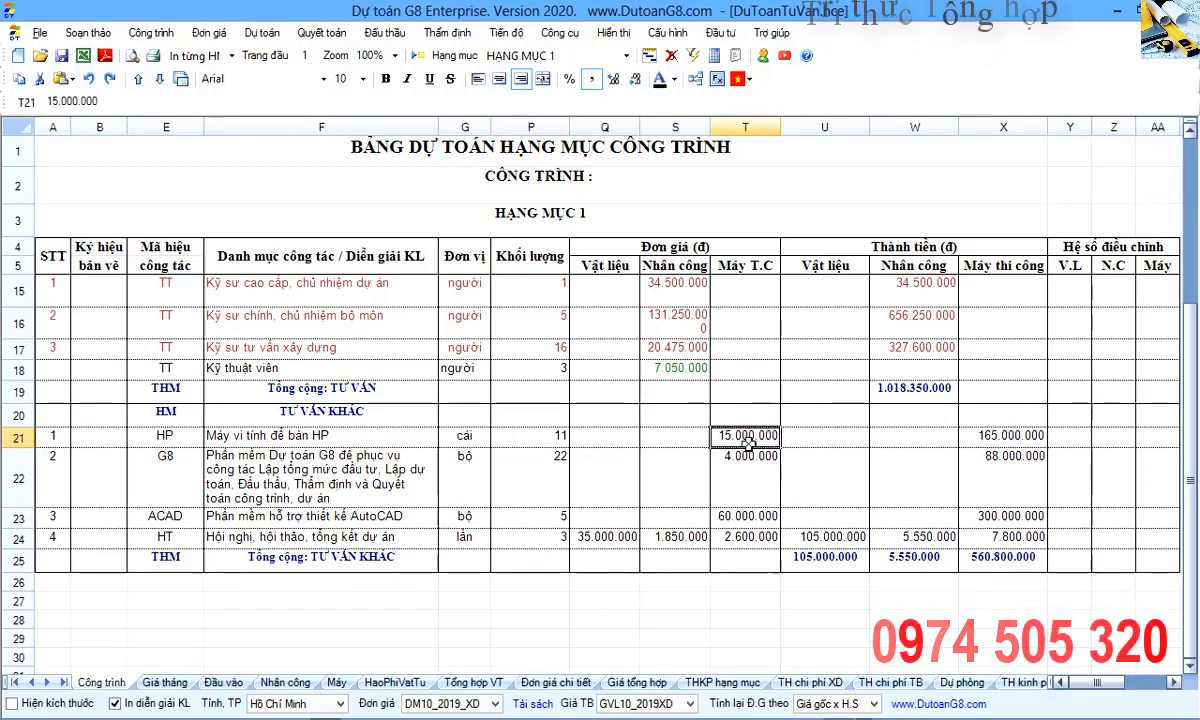
# - Examine the code, name, unit, quantity and machine unit price of the Dự toán G8 software row
pyautogui.click(186, 474)
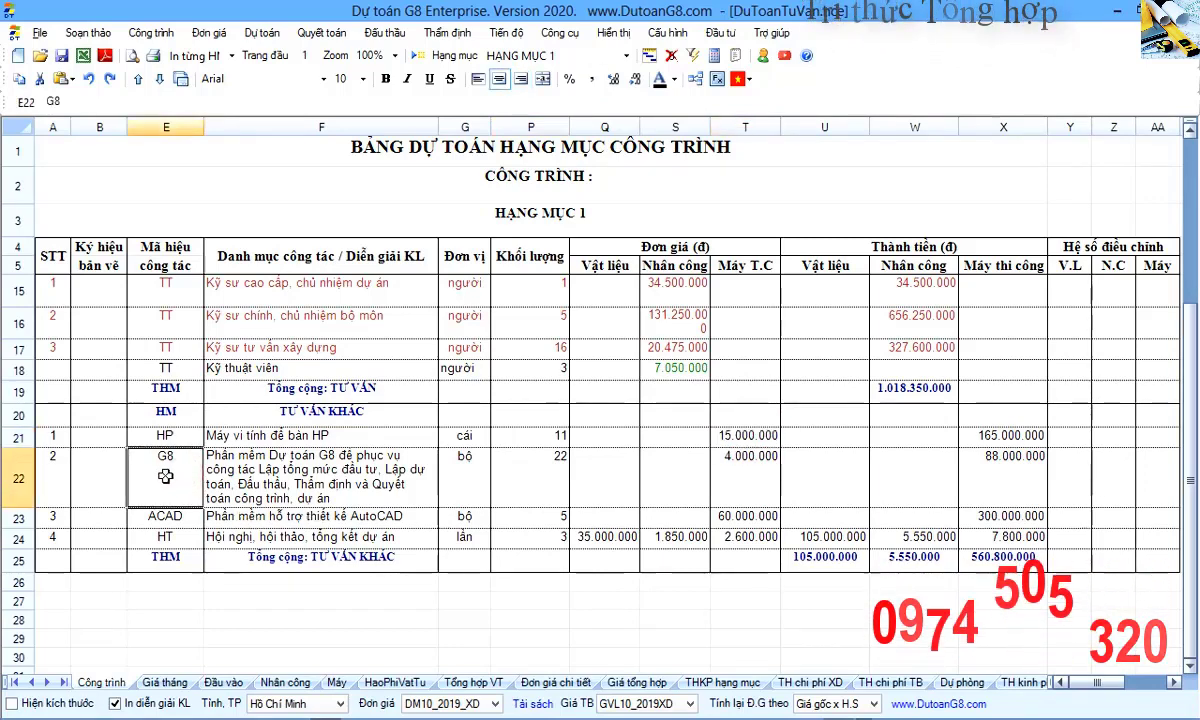
pyautogui.click(265, 484)
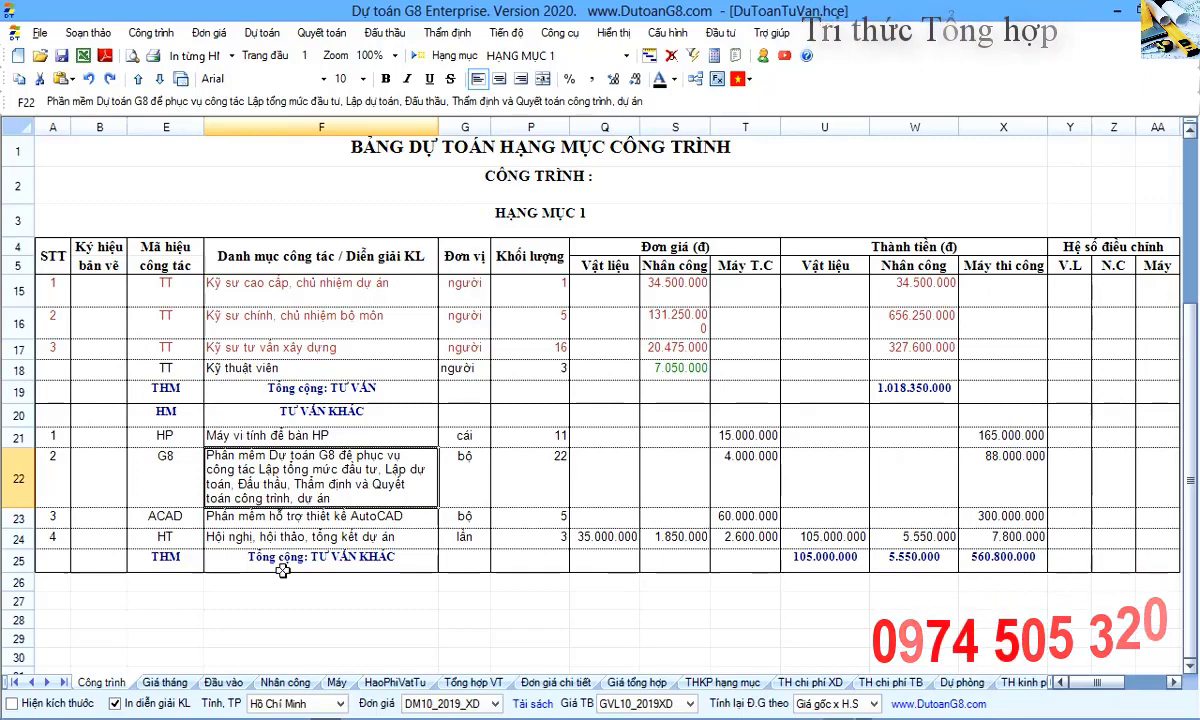
pyautogui.click(464, 480)
pyautogui.click(554, 472)
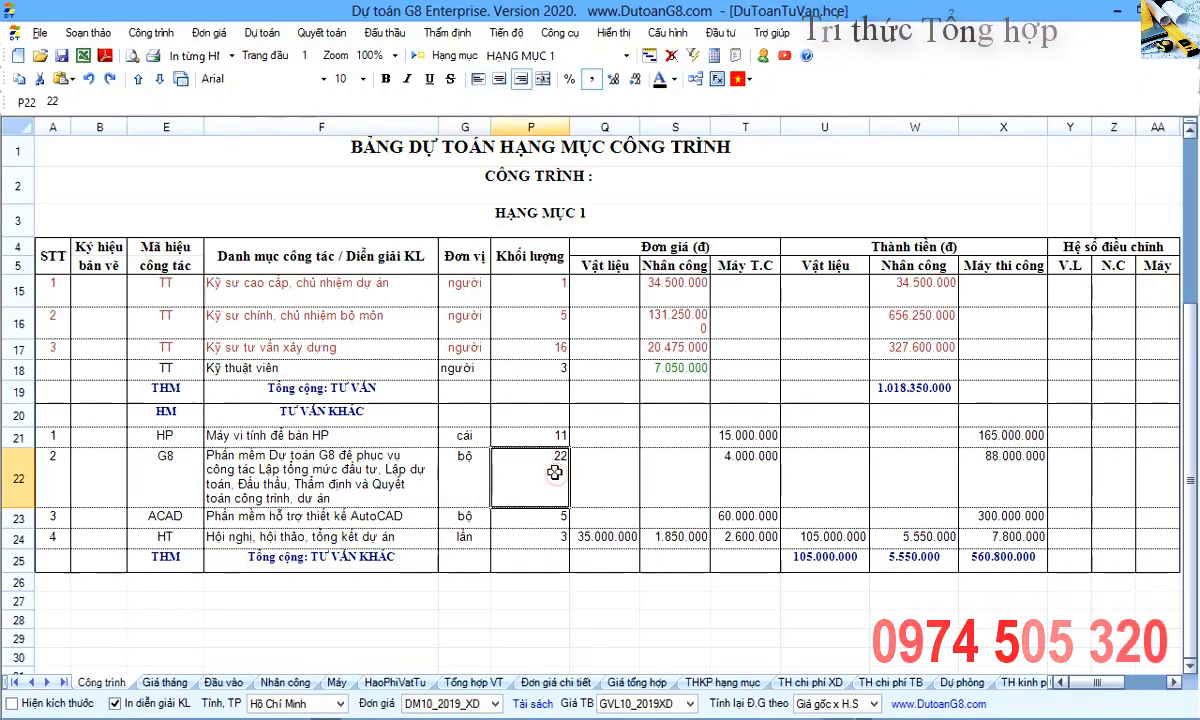
pyautogui.click(725, 470)
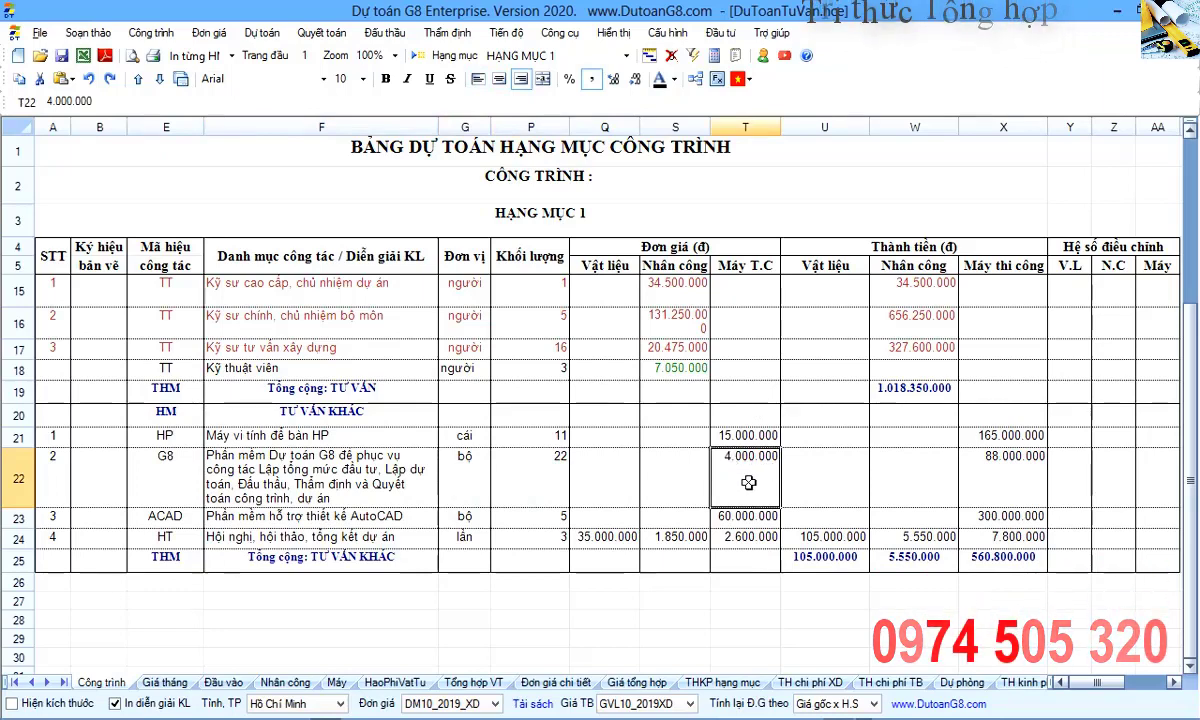
# - Examine the AutoCAD software row from its code and quantity to its machine unit price and amount formula
pyautogui.click(168, 516)
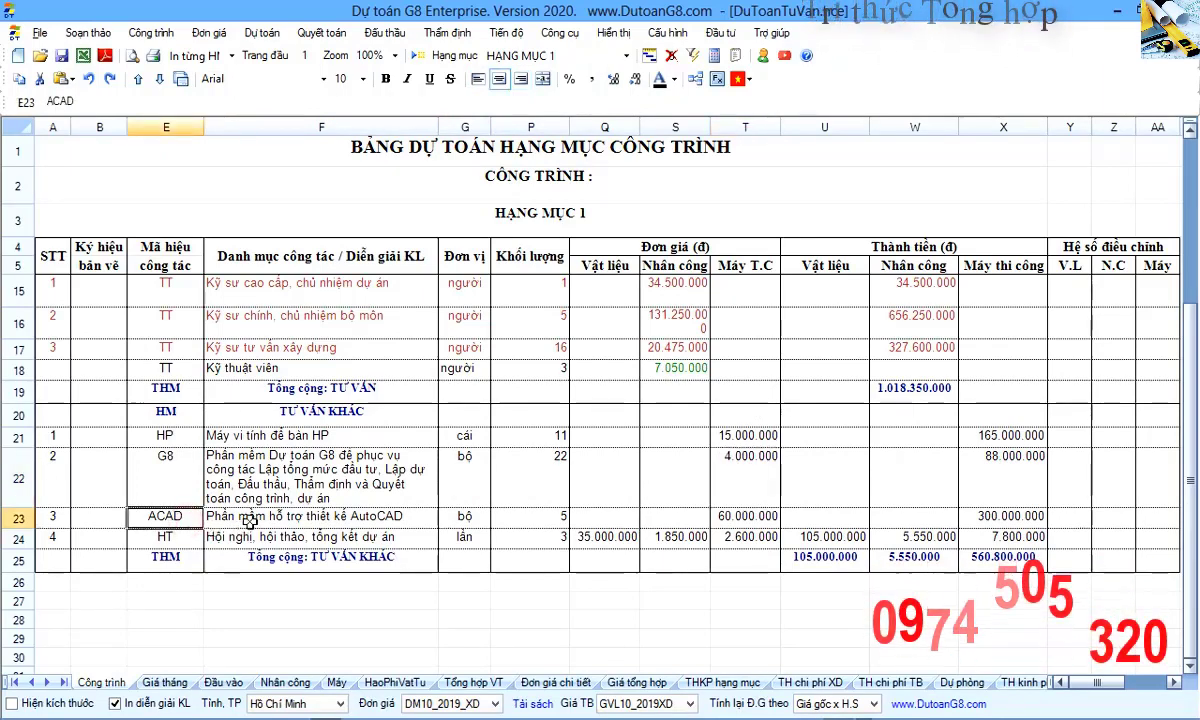
pyautogui.click(250, 521)
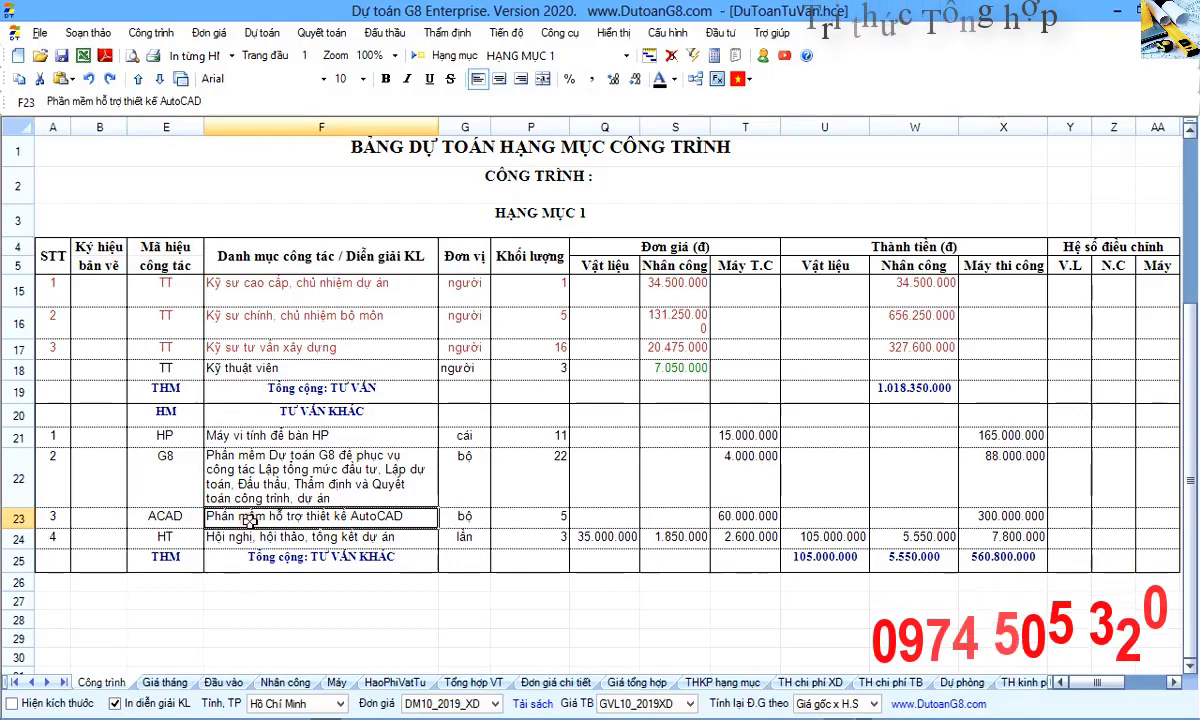
pyautogui.click(535, 517)
pyautogui.click(735, 516)
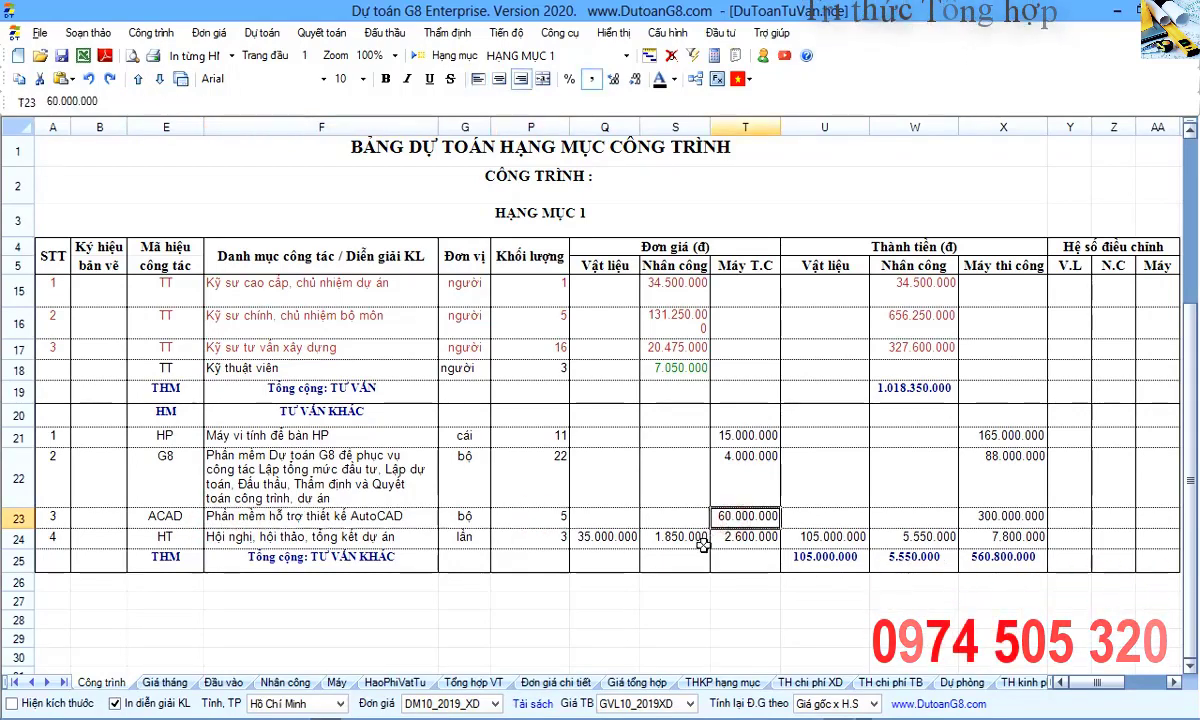
pyautogui.moveTo(390, 515); pyautogui.dragTo(721, 514)
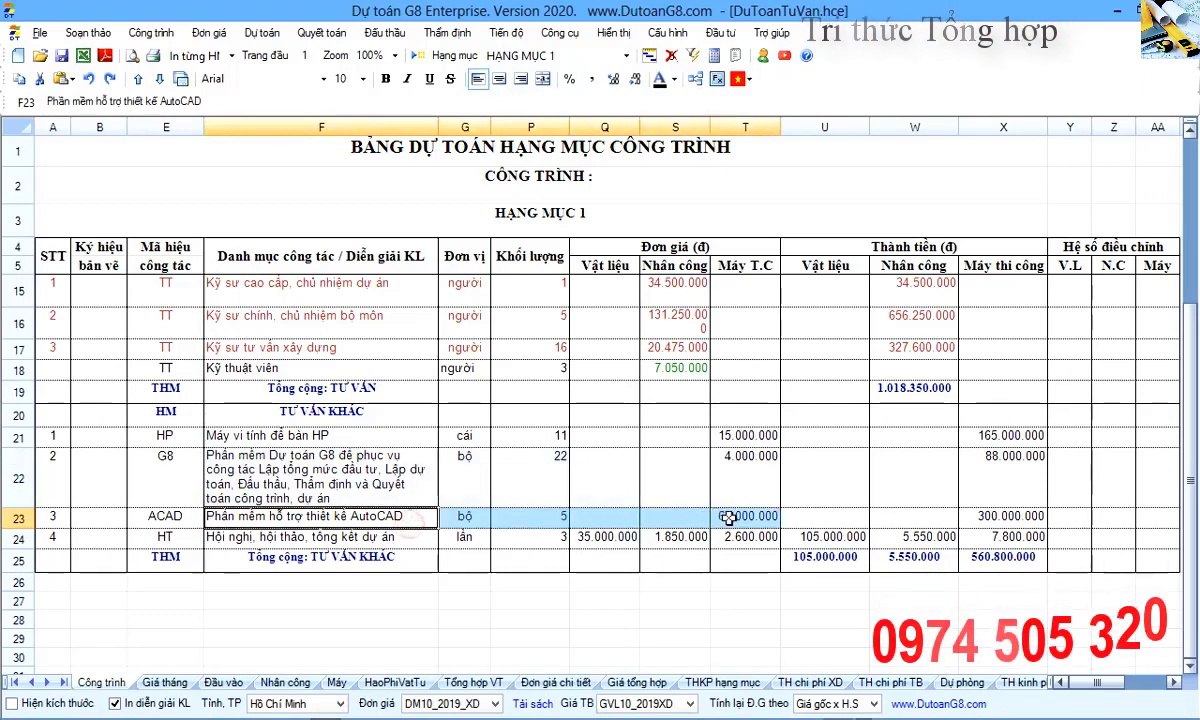
pyautogui.click(1003, 507)
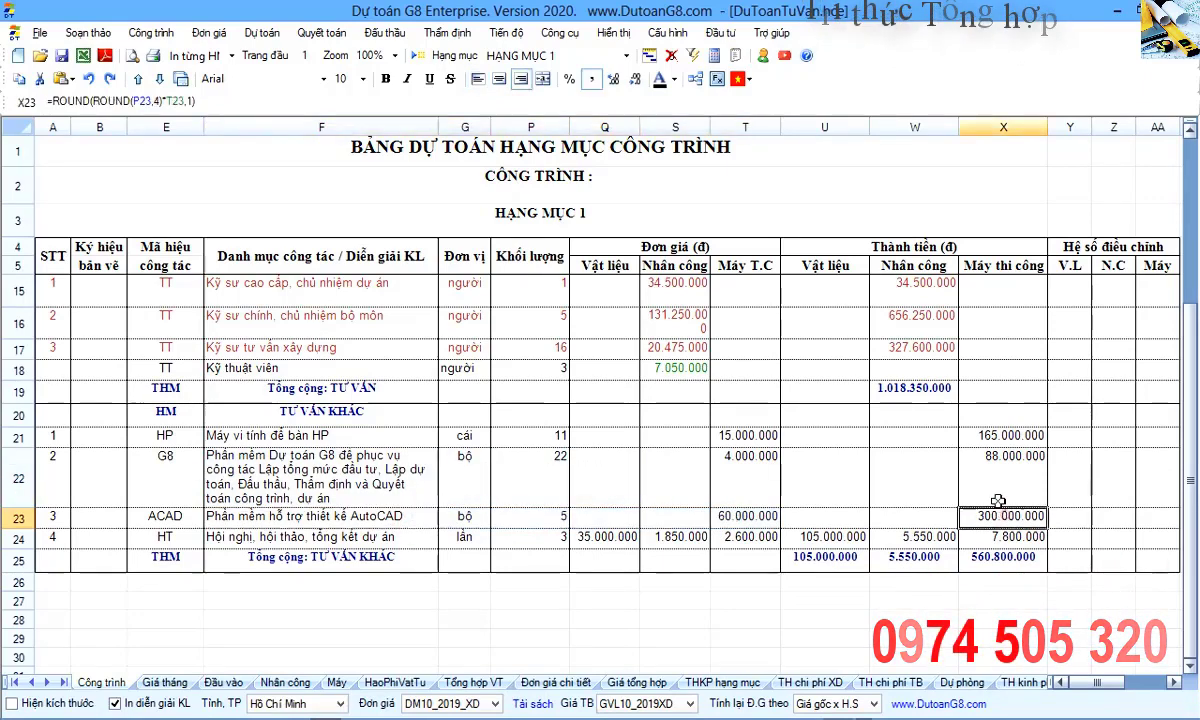
# - Examine the quantity and the material, labour and machine unit prices of the Hội nghị, hội thảo, tổng kết dự án row
pyautogui.click(350, 537)
pyautogui.click(525, 541)
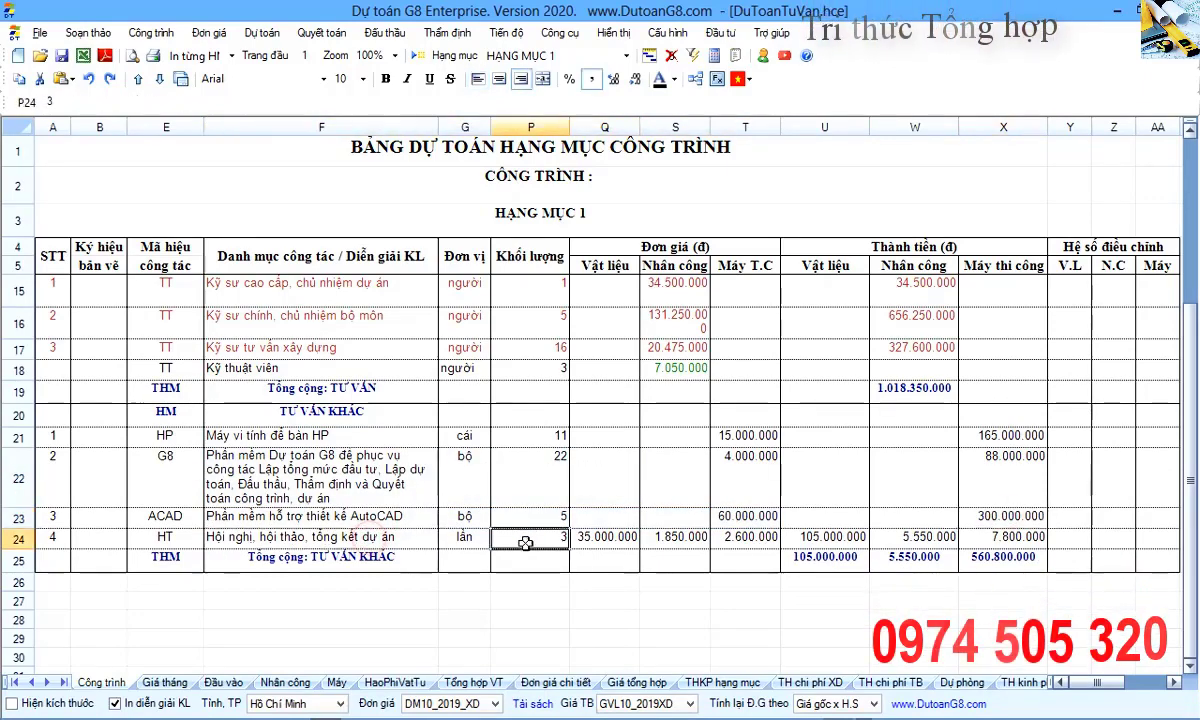
pyautogui.click(605, 540)
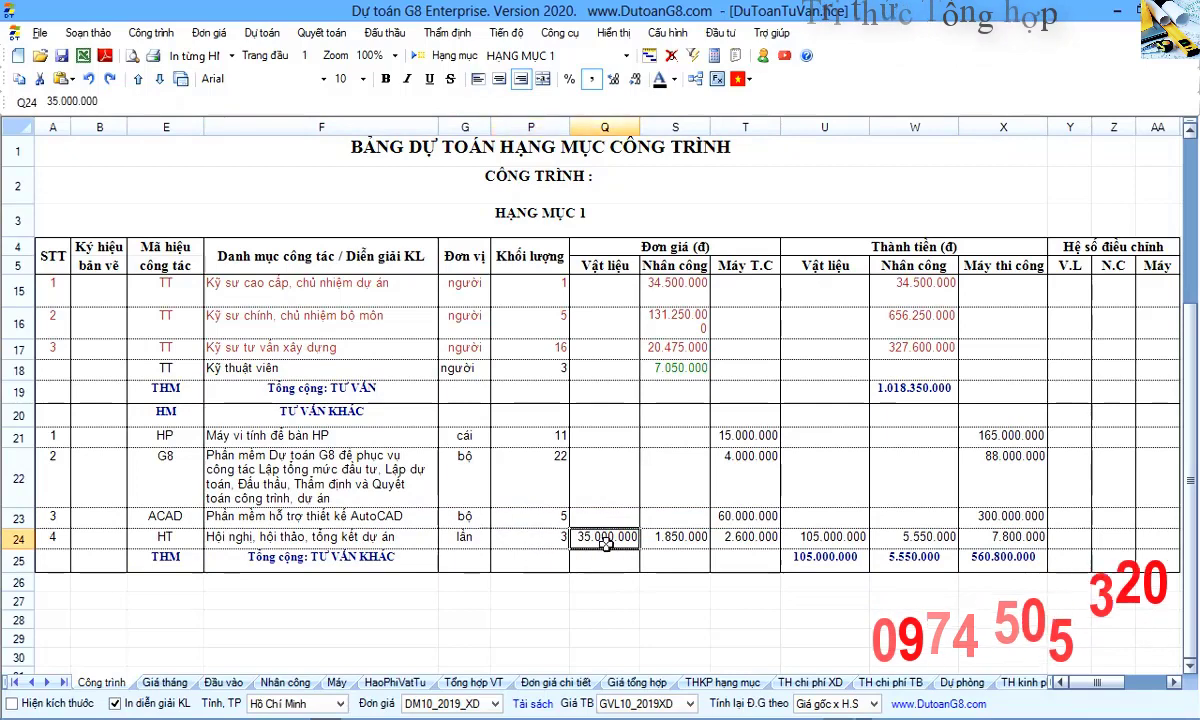
pyautogui.click(676, 541)
pyautogui.press('Right')
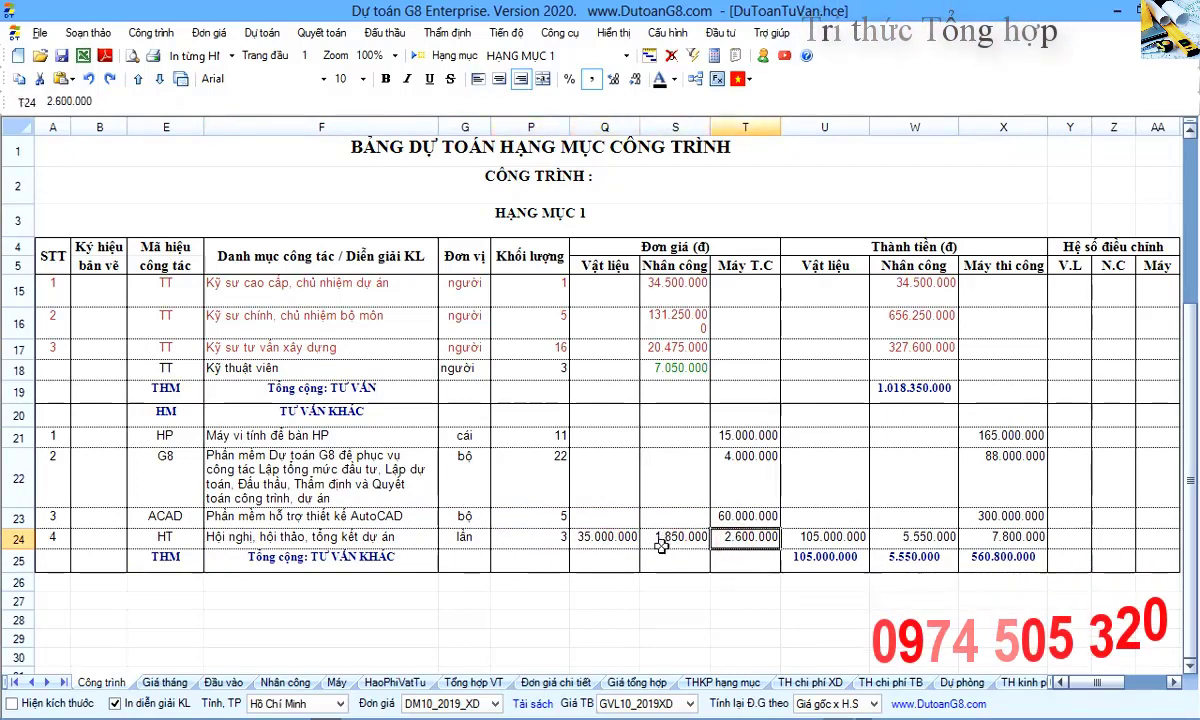
pyautogui.click(592, 537)
# - Review the names, units, quantities and unit prices of the four TƯ VẤN KHÁC rows column by column
pyautogui.click(320, 478)
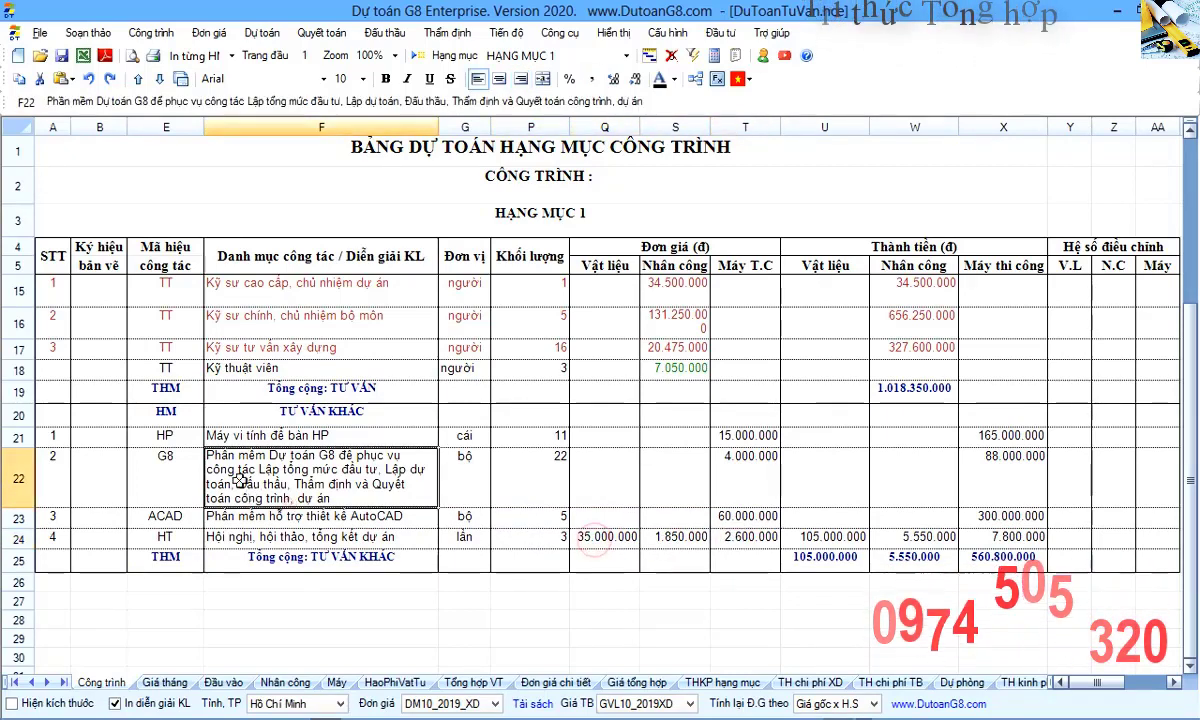
pyautogui.moveTo(167, 437); pyautogui.dragTo(486, 500)
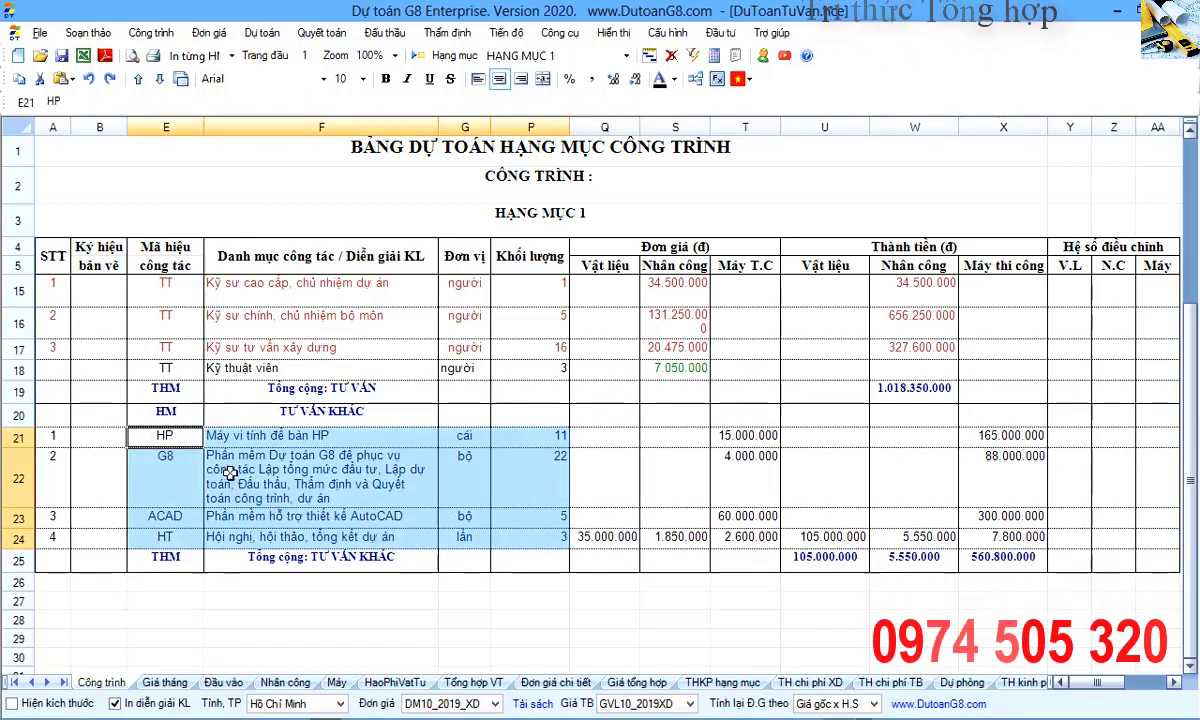
pyautogui.click(240, 432)
pyautogui.moveTo(256, 458); pyautogui.dragTo(414, 511)
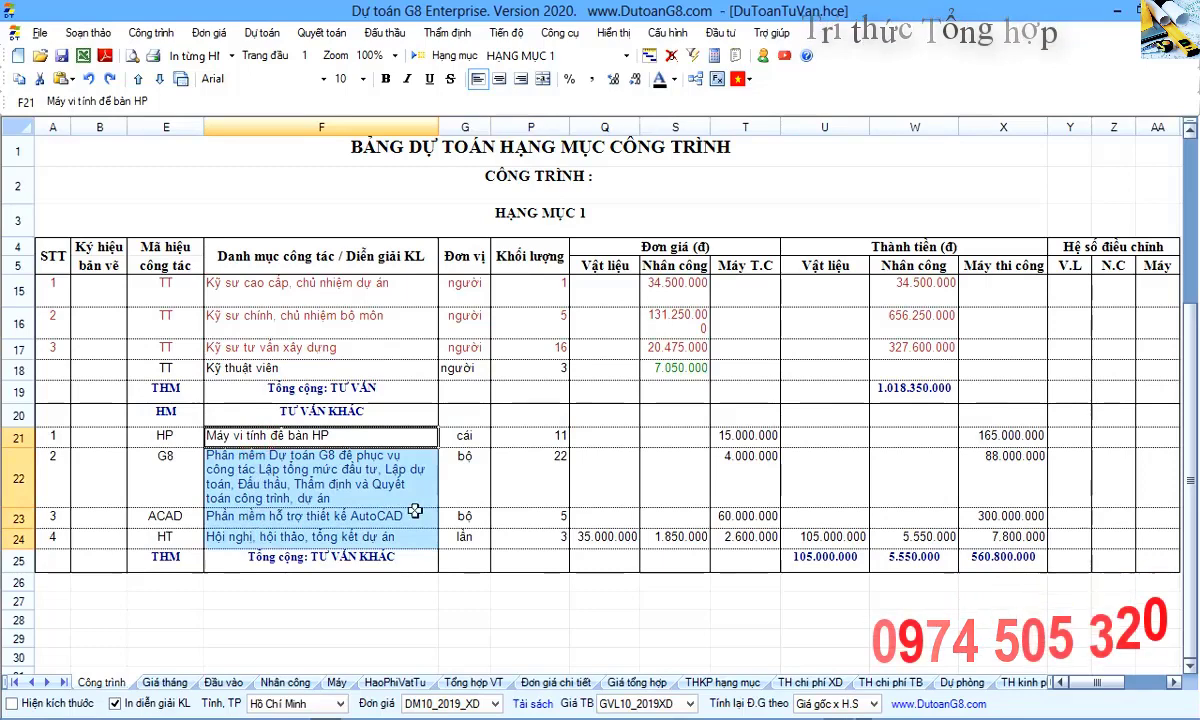
pyautogui.moveTo(478, 437); pyautogui.dragTo(466, 537)
pyautogui.moveTo(520, 437); pyautogui.dragTo(520, 537)
pyautogui.moveTo(635, 437); pyautogui.dragTo(762, 540)
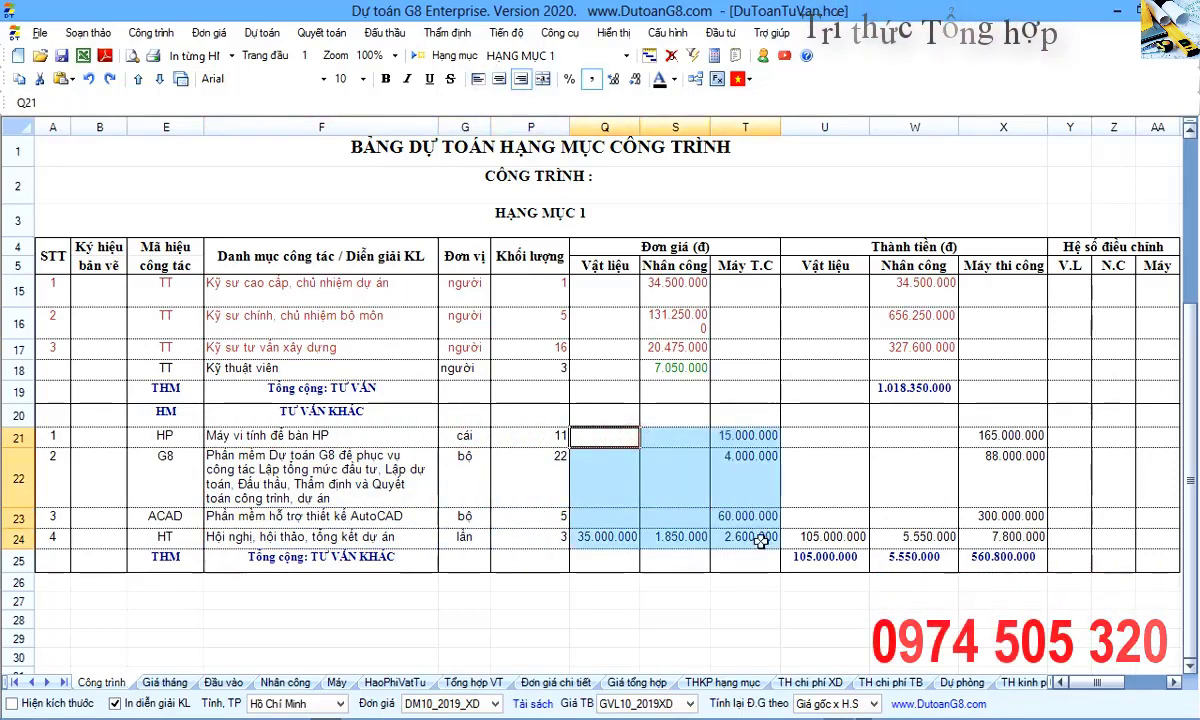
pyautogui.click(761, 540)
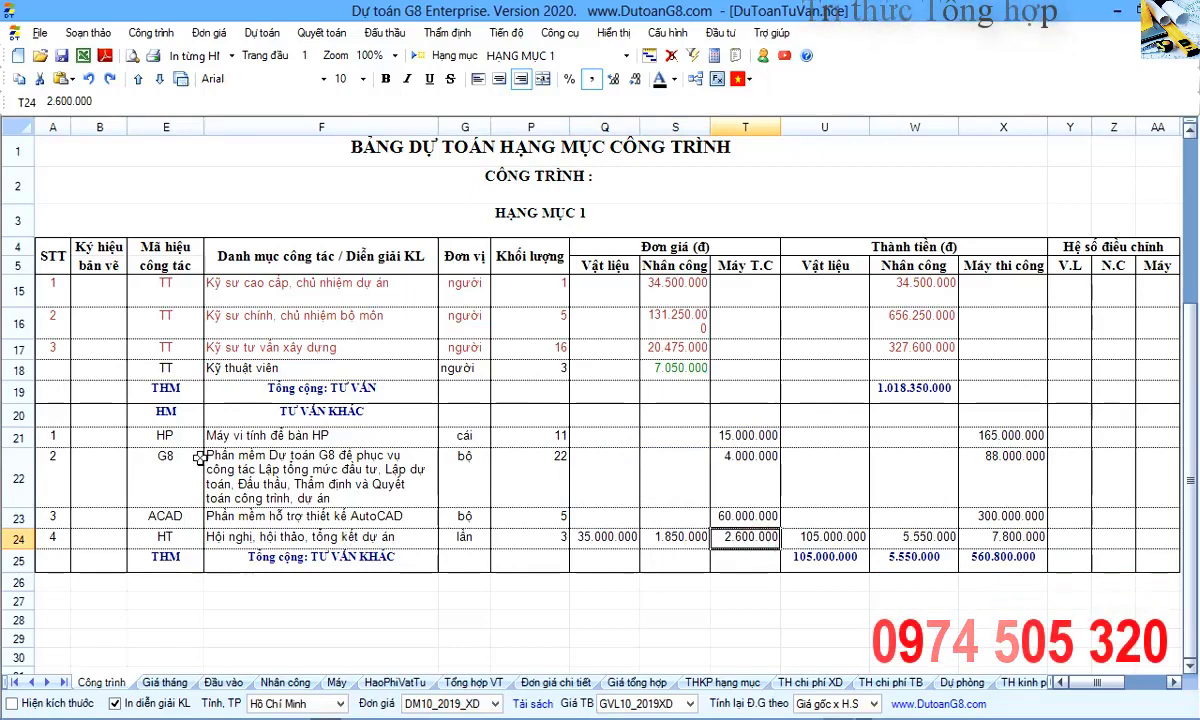
# - Check the work codes HP, G8, ACAD and HT against the names of the TƯ VẤN KHÁC rows
pyautogui.moveTo(186, 441); pyautogui.dragTo(166, 516)
pyautogui.click(165, 476)
pyautogui.click(162, 433)
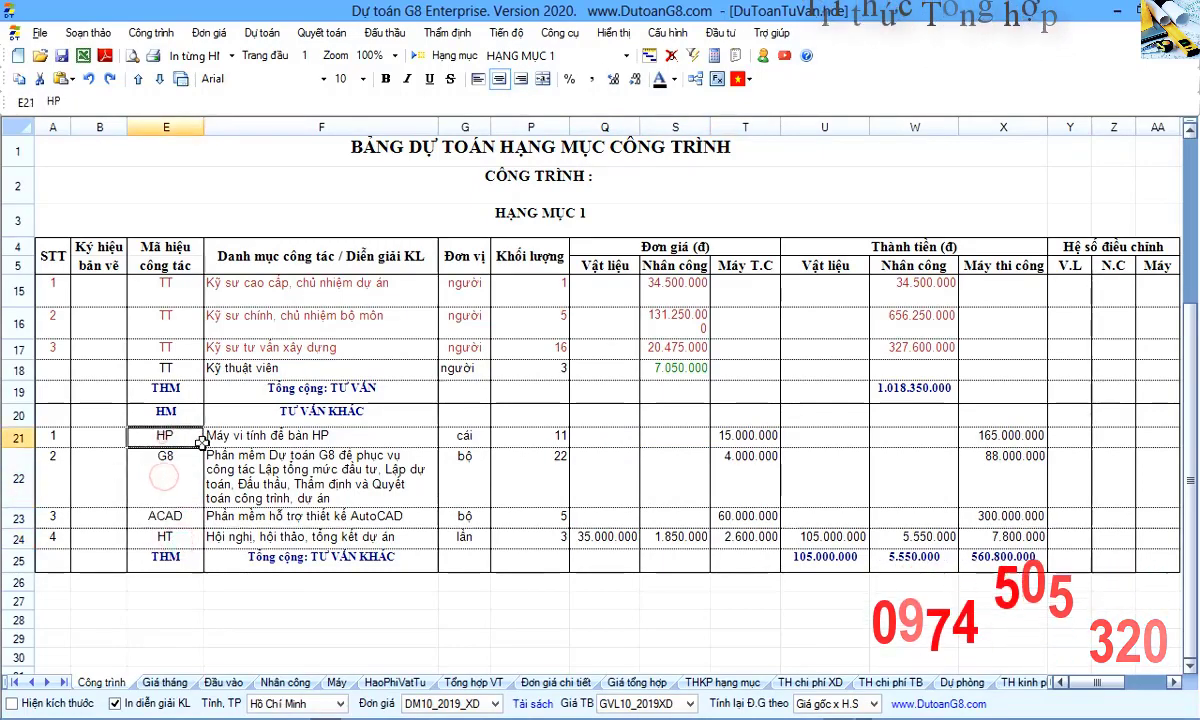
pyautogui.click(273, 435)
pyautogui.click(160, 470)
pyautogui.click(189, 521)
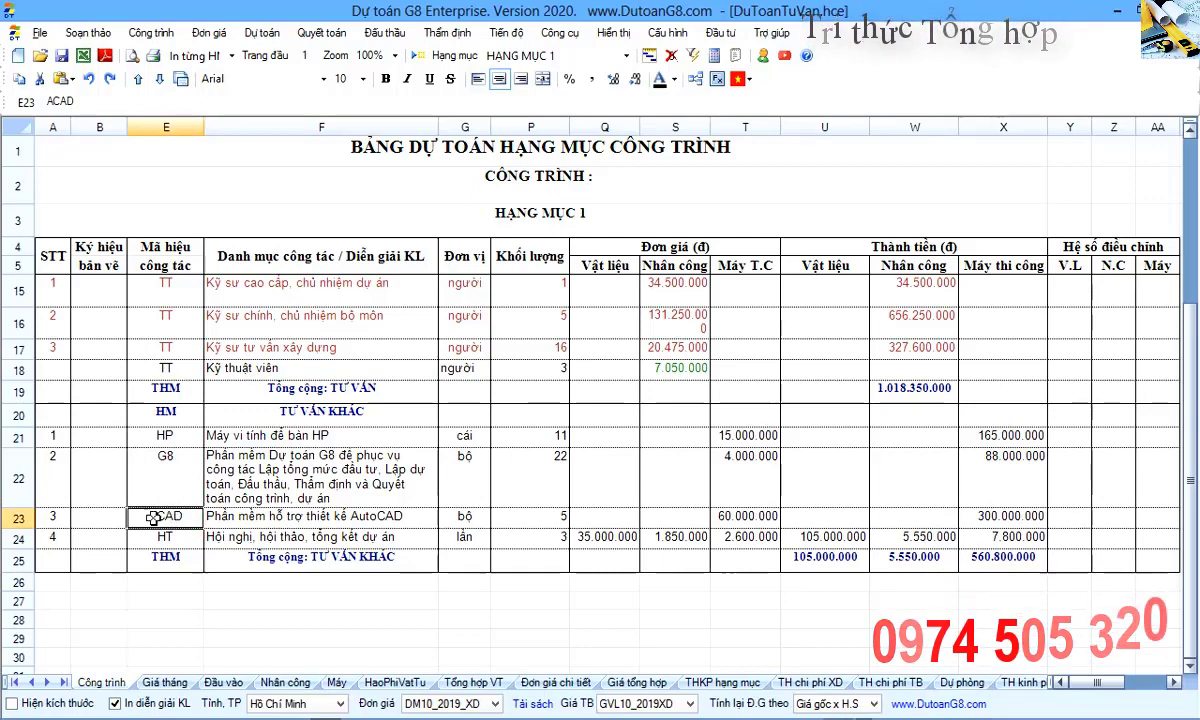
pyautogui.moveTo(165, 436); pyautogui.dragTo(176, 531)
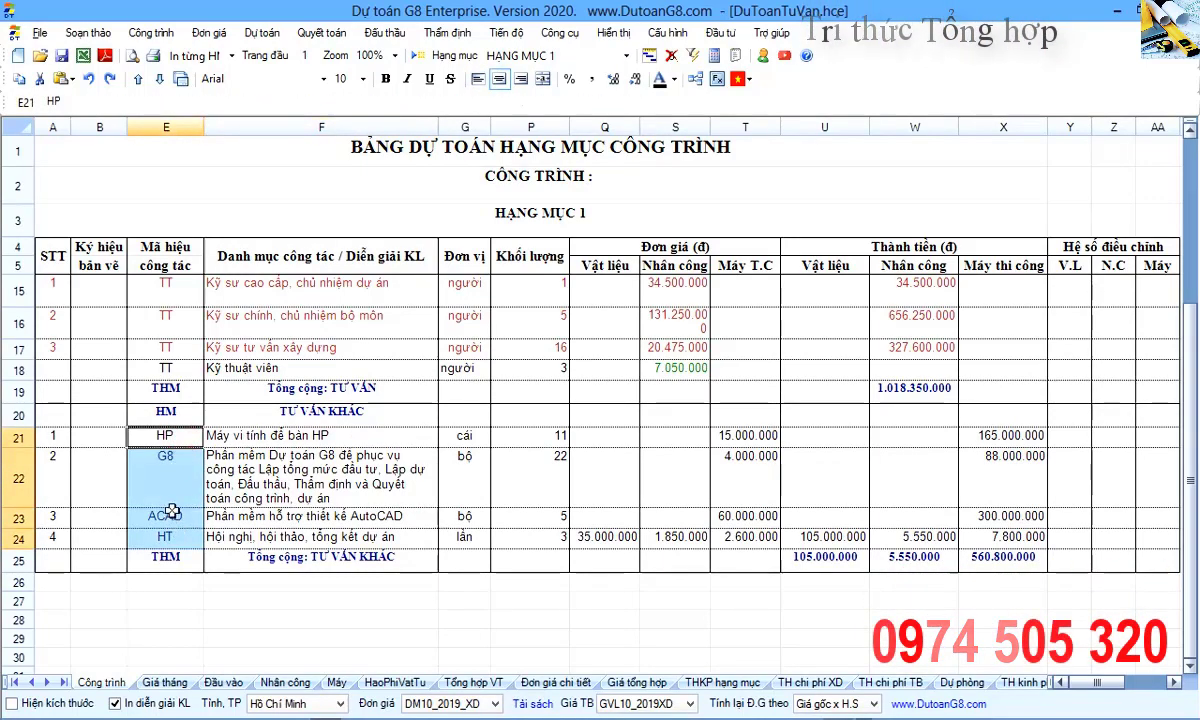
pyautogui.click(160, 452)
pyautogui.click(257, 450)
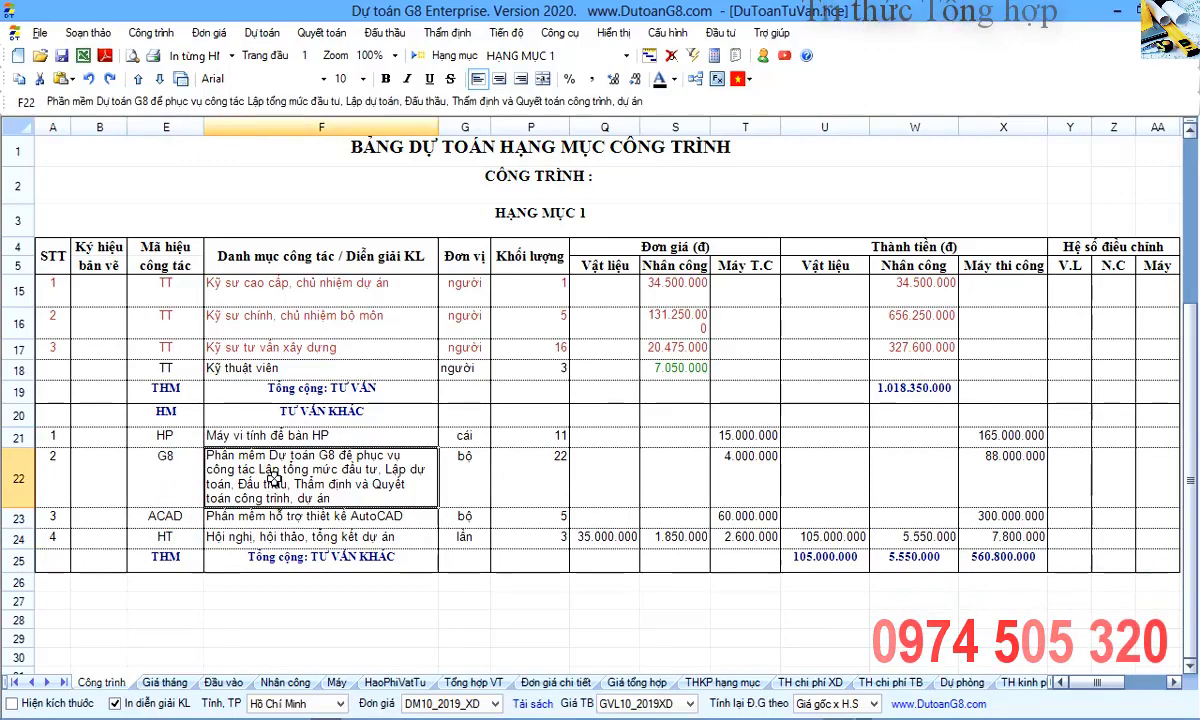
# - Review the work rows of all three items: HẠNG MỤC 1, TƯ VẤN and TƯ VẤN KHÁC
pyautogui.scroll(3, 273, 480)
pyautogui.moveTo(165, 318); pyautogui.dragTo(519, 518)
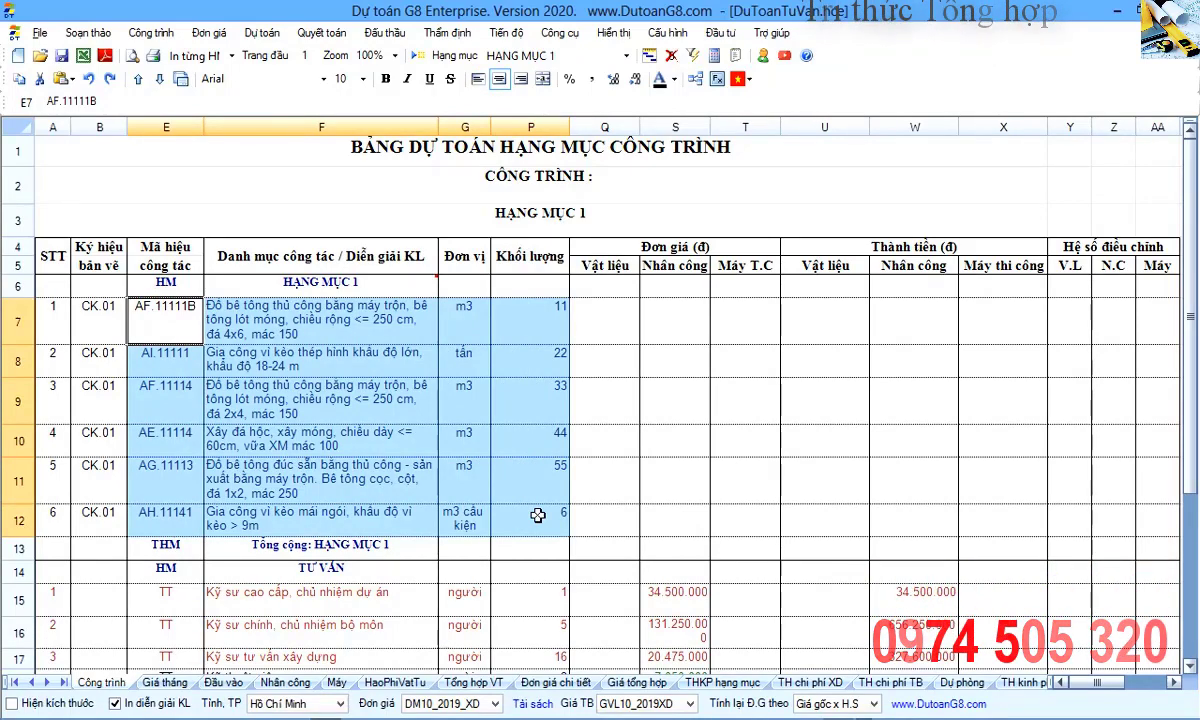
pyautogui.click(400, 486)
pyautogui.scroll(-1, 360, 450)
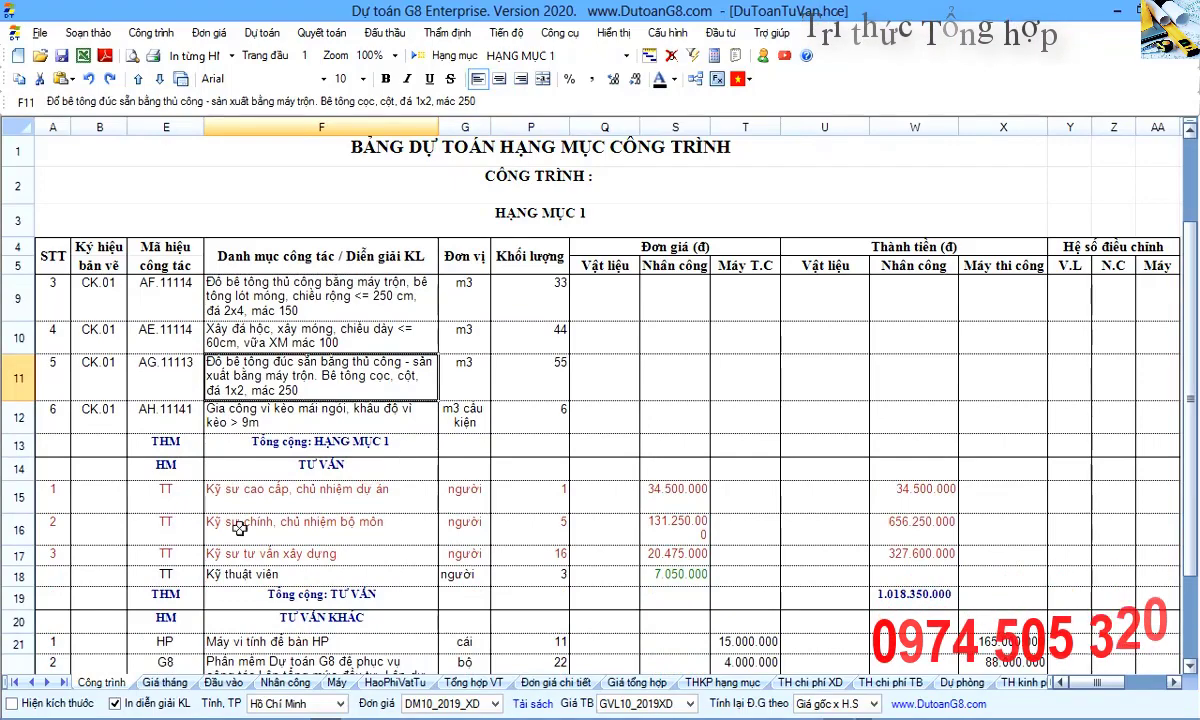
pyautogui.moveTo(166, 468); pyautogui.dragTo(552, 568)
pyautogui.scroll(-1, 551, 568)
pyautogui.moveTo(173, 516); pyautogui.dragTo(530, 600)
pyautogui.click(493, 574)
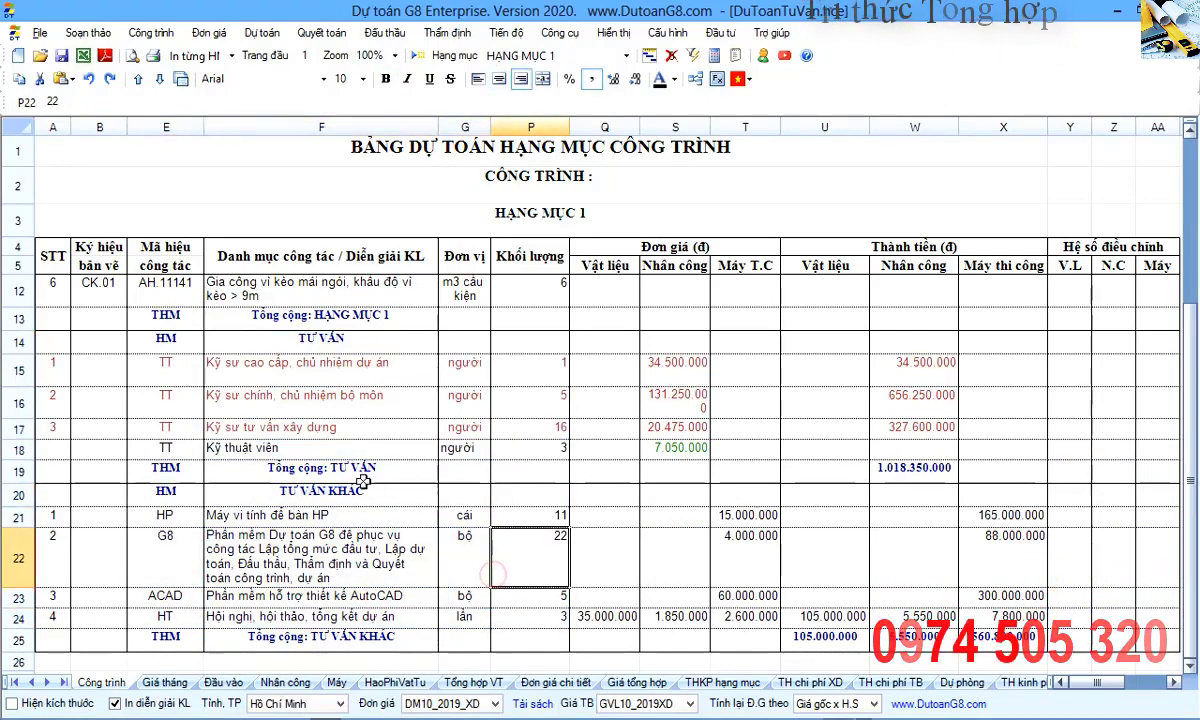
pyautogui.click(335, 376)
pyautogui.scroll(2, 335, 378)
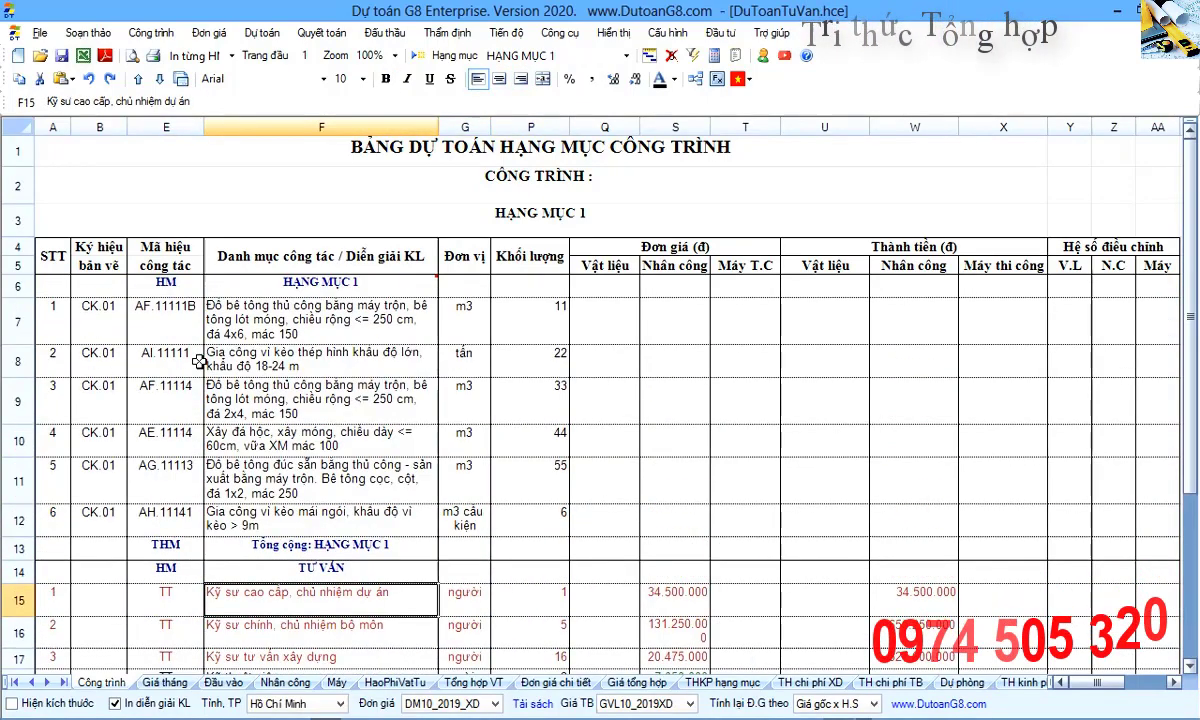
# - Open the construction cost coefficients (Hệ số chi phí xây lắp) and display those of the tư vấn item
pyautogui.click(147, 38)
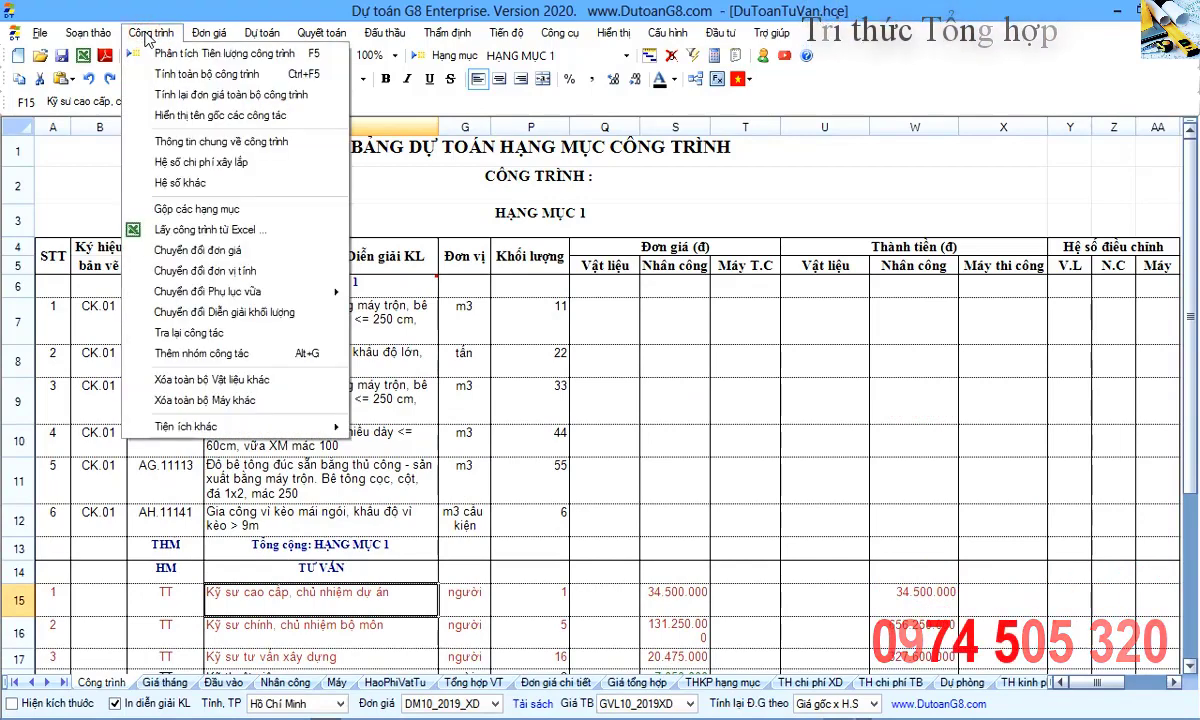
pyautogui.click(195, 164)
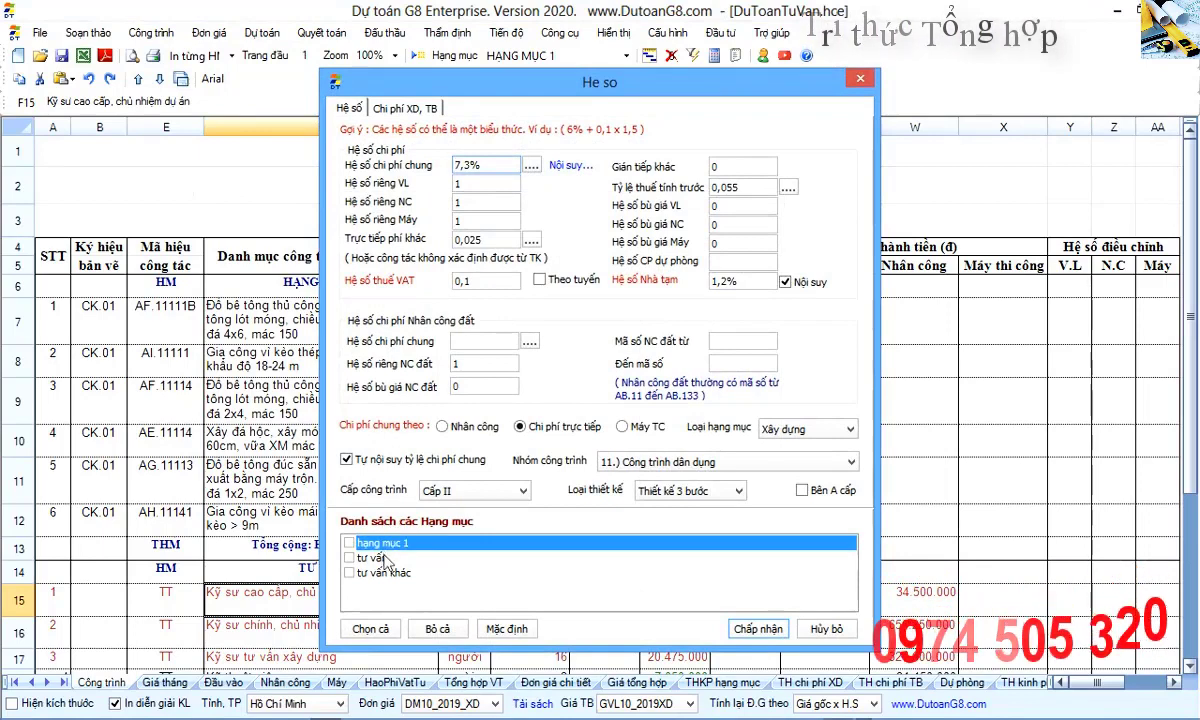
pyautogui.click(377, 562)
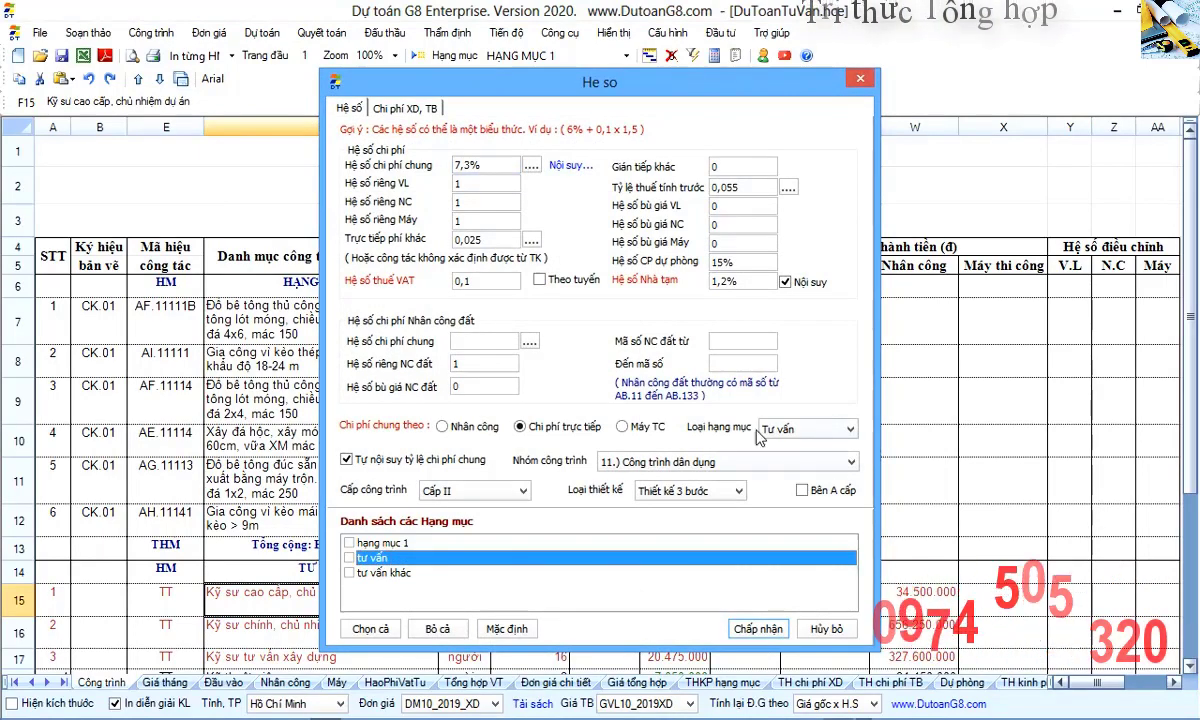
# - Set the item type (Loại hạng mục) to Tư vấn for the tư vấn item and Tư vấn khác for the tư vấn khác item, and accept
pyautogui.click(852, 429)
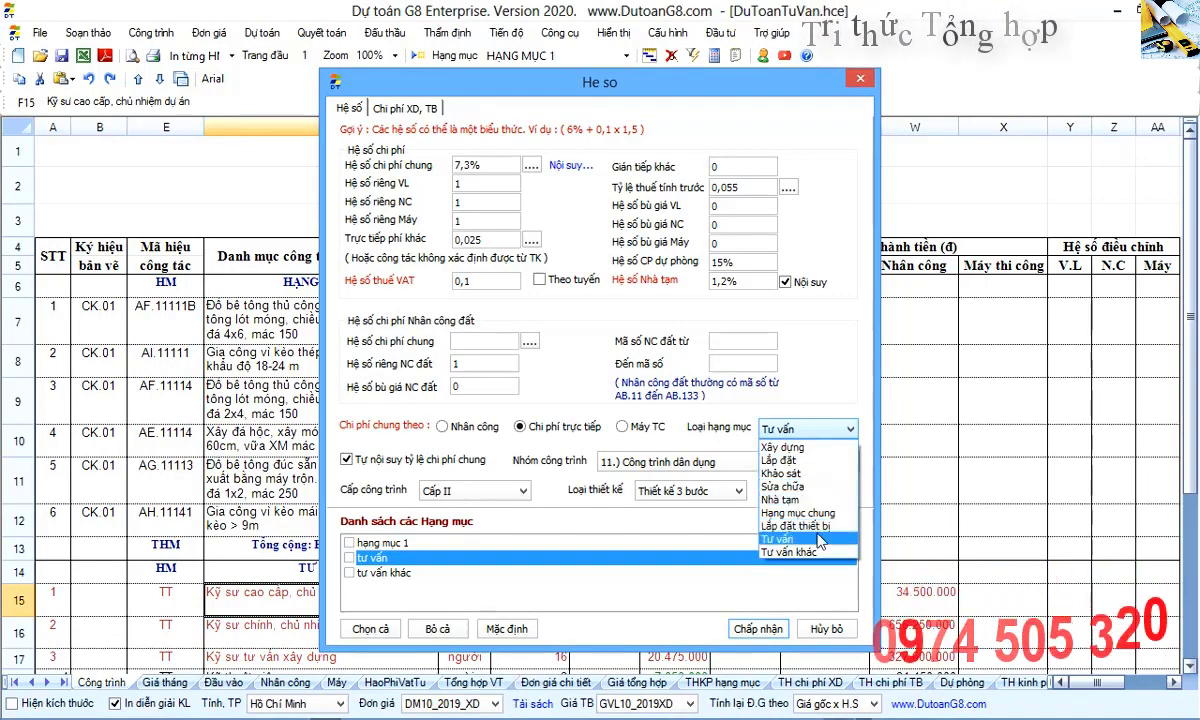
pyautogui.click(786, 540)
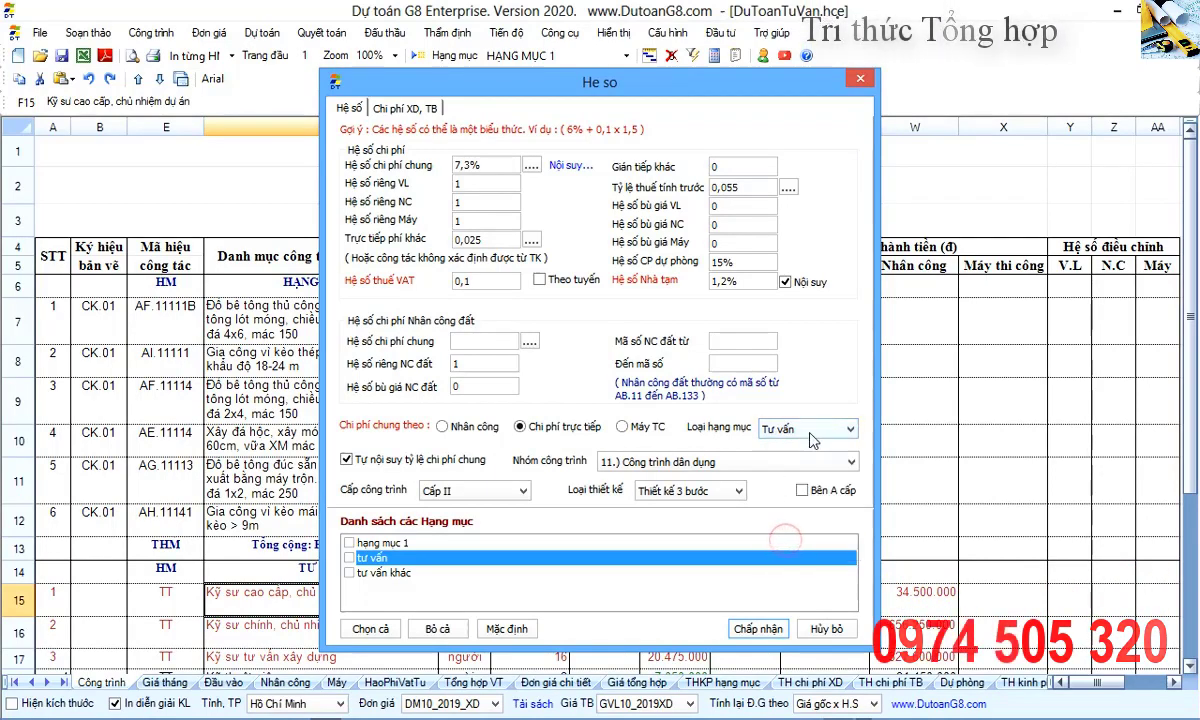
pyautogui.click(395, 574)
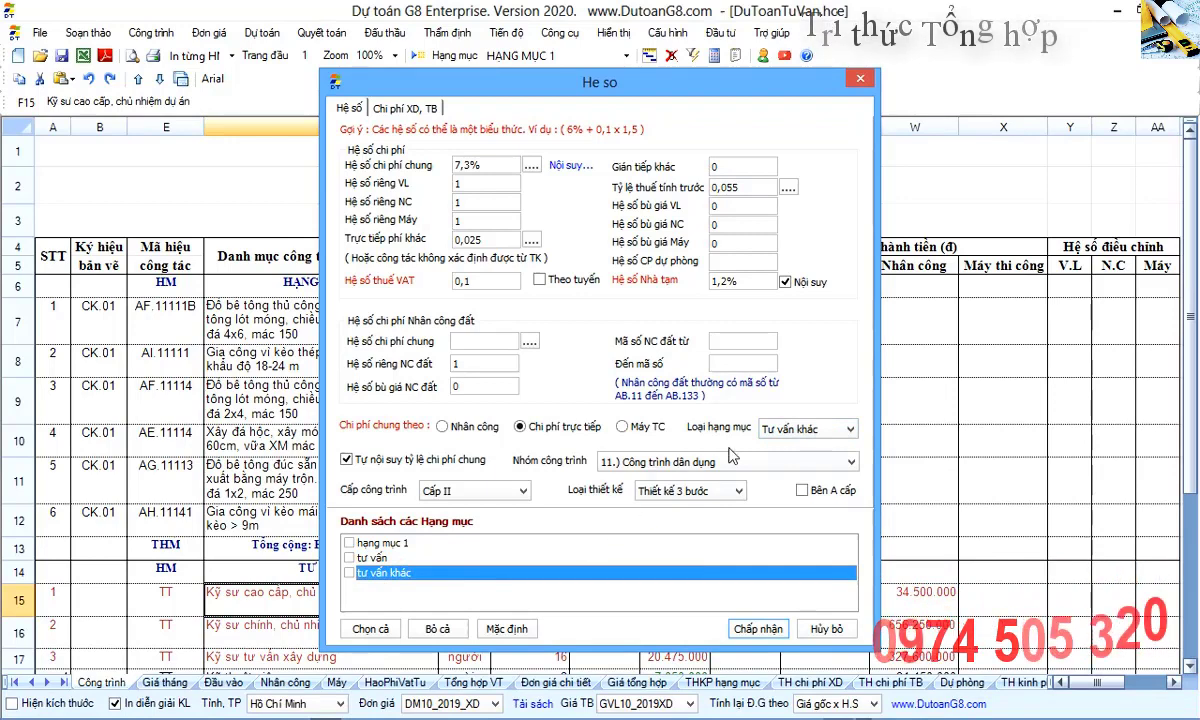
pyautogui.click(851, 432)
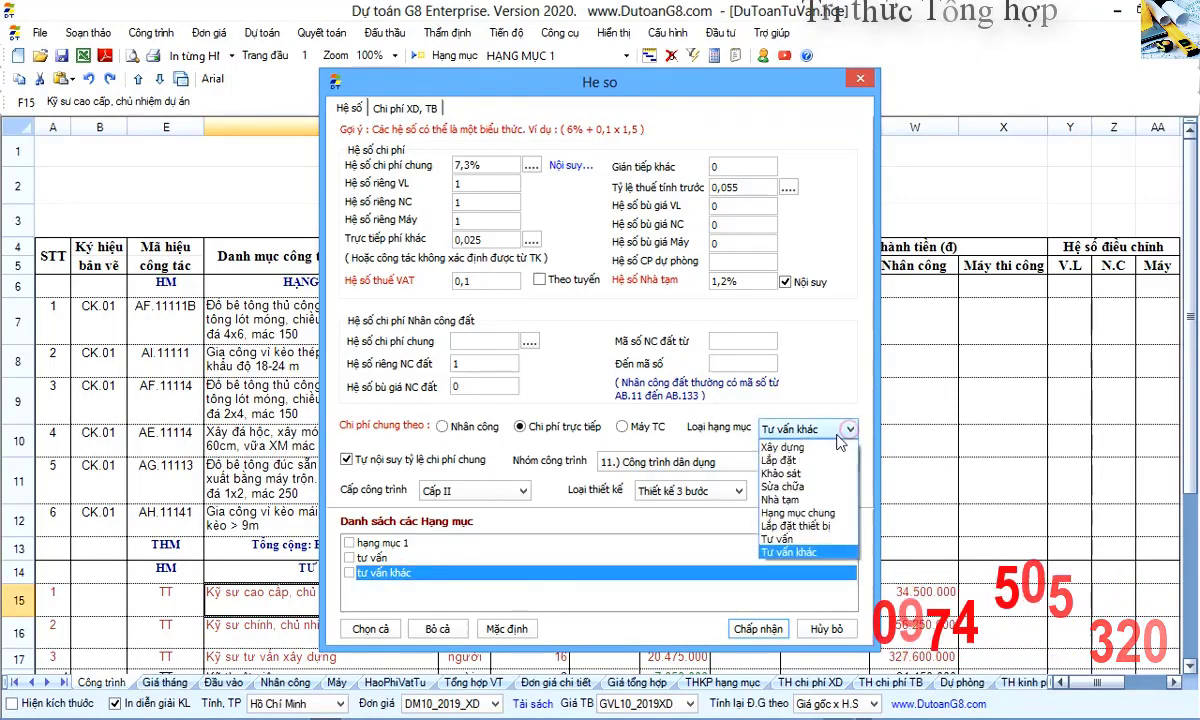
pyautogui.click(812, 556)
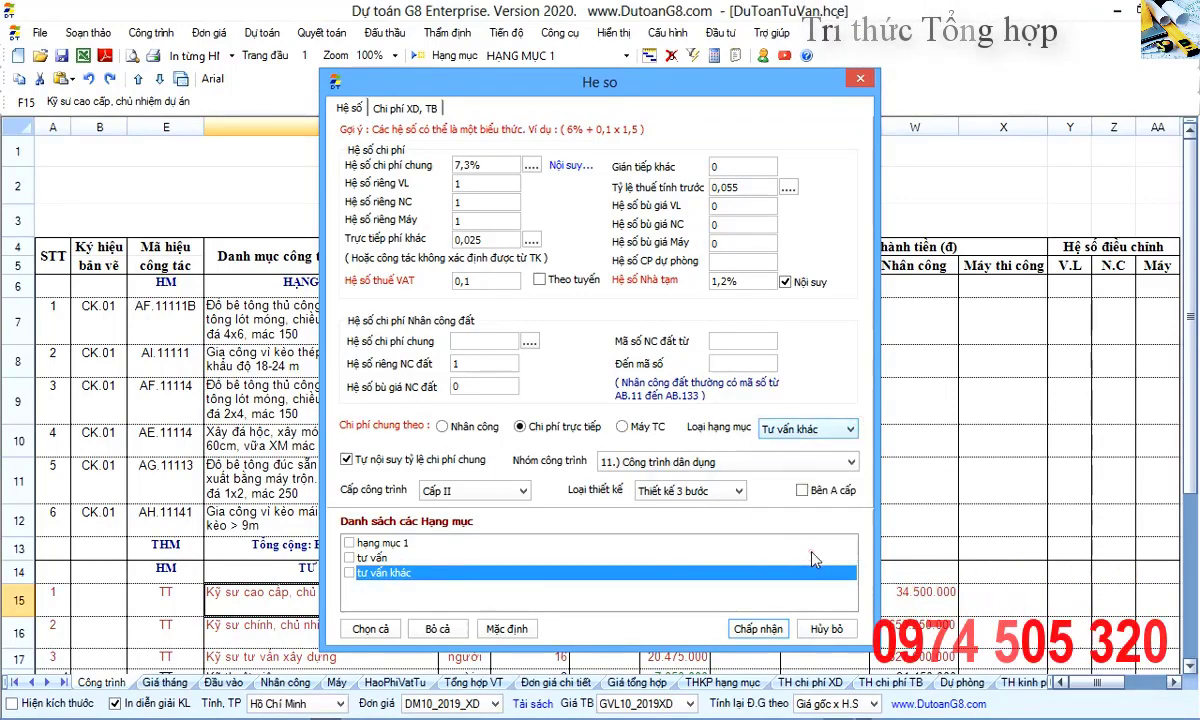
pyautogui.click(758, 628)
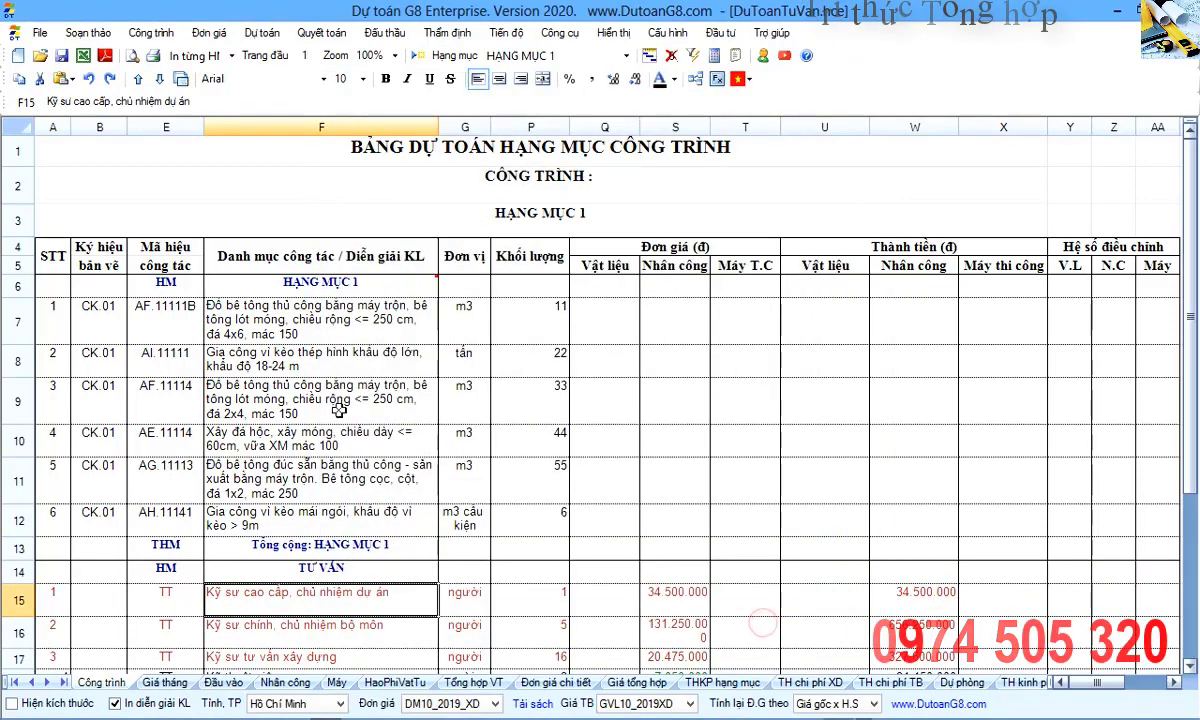
# - Review the work rows of the TƯ VẤN and TƯ VẤN KHÁC items in the estimate
pyautogui.click(330, 416)
pyautogui.scroll(-1, 330, 416)
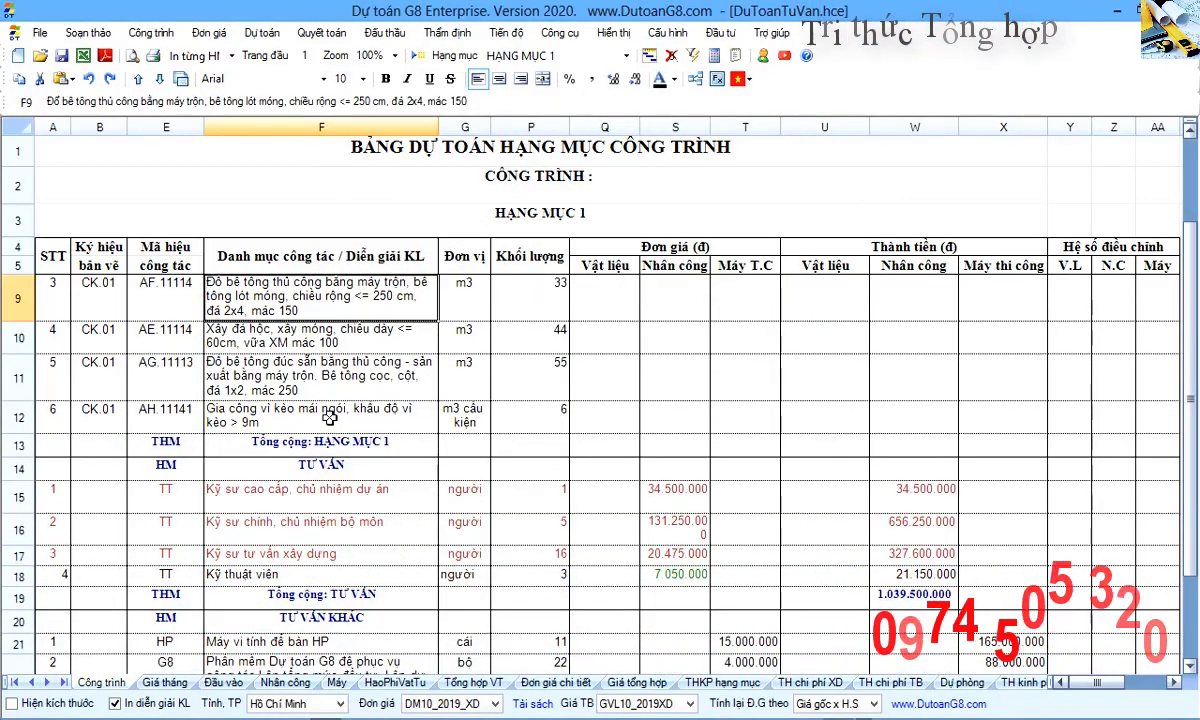
pyautogui.click(316, 527)
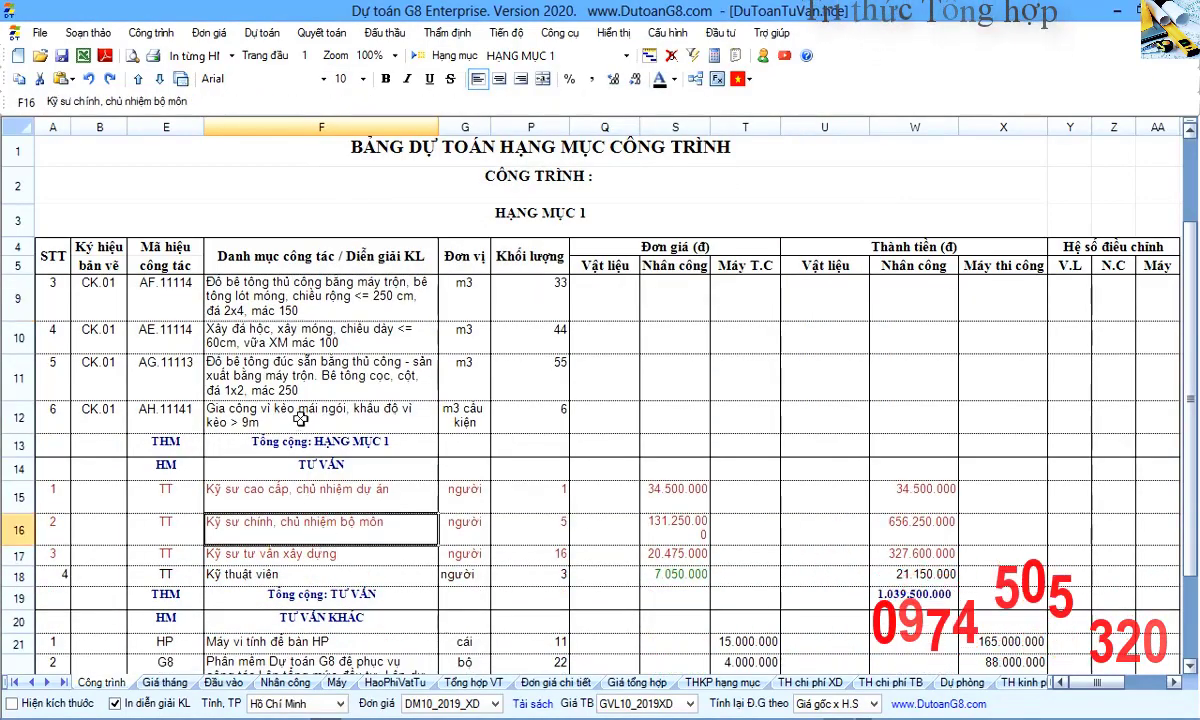
pyautogui.press('Down')
pyautogui.press('Down')
pyautogui.press('Down')
pyautogui.moveTo(180, 478); pyautogui.dragTo(376, 545)
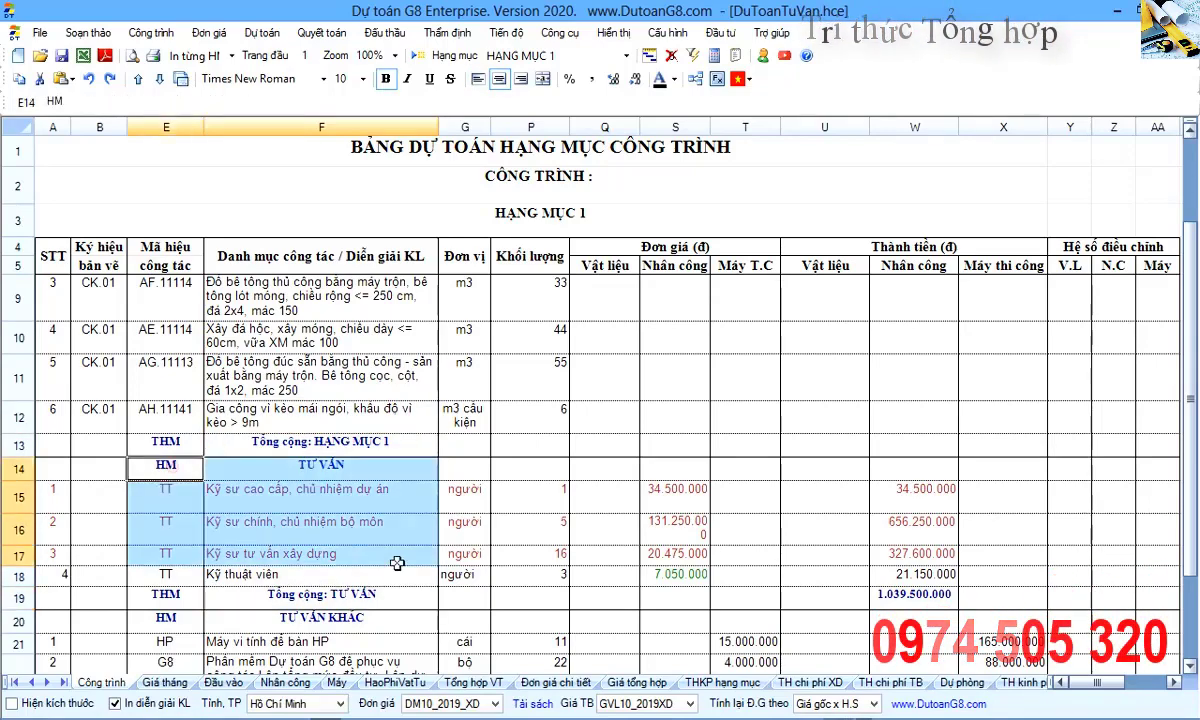
pyautogui.scroll(-1, 390, 555)
pyautogui.moveTo(165, 491); pyautogui.dragTo(380, 594)
pyautogui.click(383, 546)
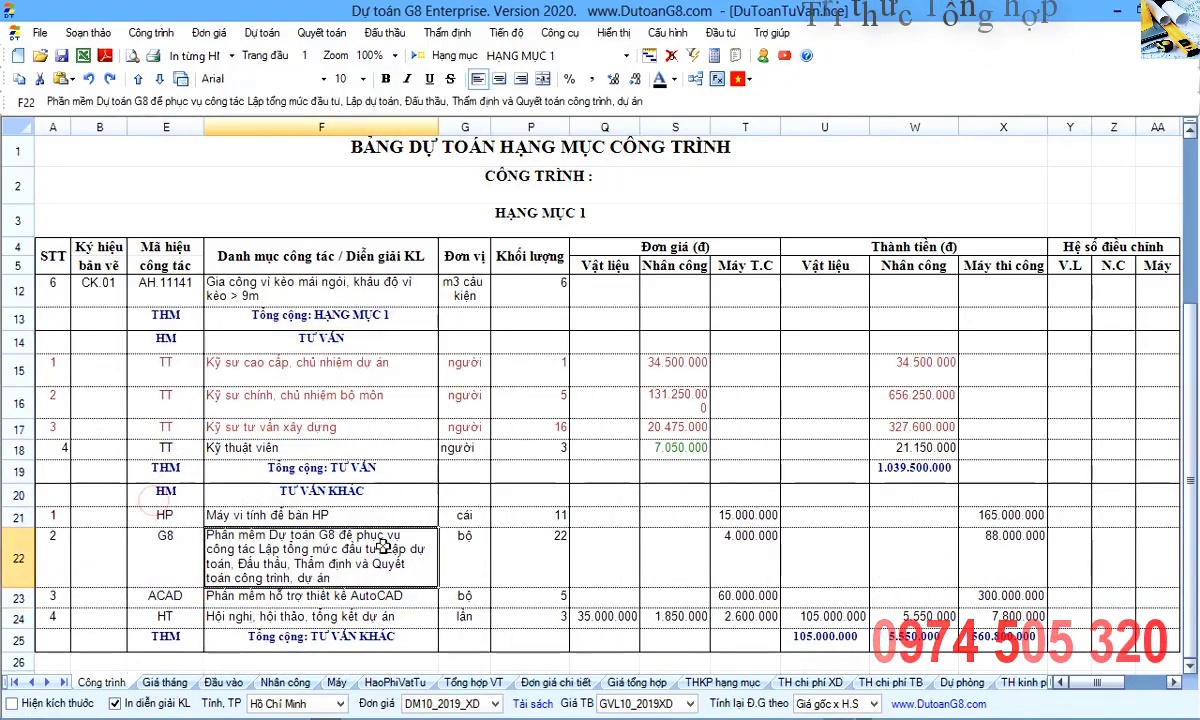
# - Locate the consulting cost summary sheet, TH chi phí tư vấn, among the workbook's sheets
pyautogui.click(48, 682)
pyautogui.click(48, 682)
pyautogui.click(48, 682)
pyautogui.click(48, 682)
pyautogui.click(48, 682)
pyautogui.click(48, 682)
pyautogui.click(48, 682)
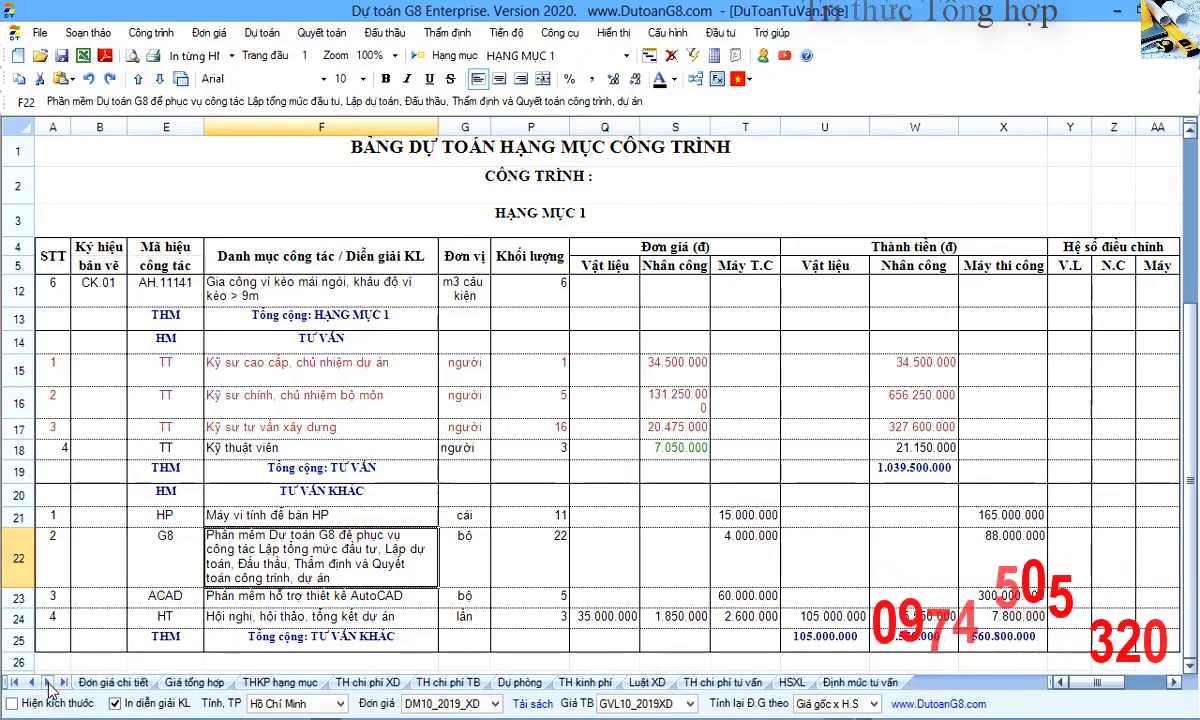
# - Switch to Foxit Reader and review Phụ lục số 3 of ThongTu 16_2019_TT-BXD.pdf with its consulting cost summary table
pyautogui.hotkey('alt', 'Tab')
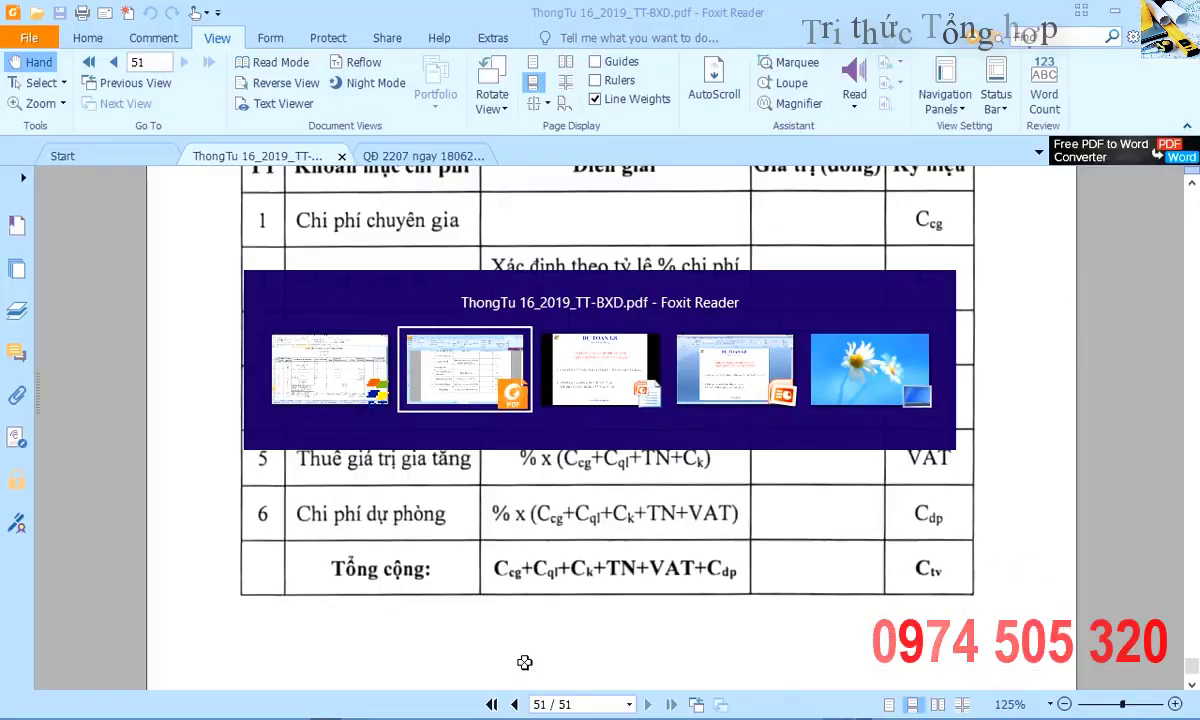
pyautogui.scroll(3, 520, 508)
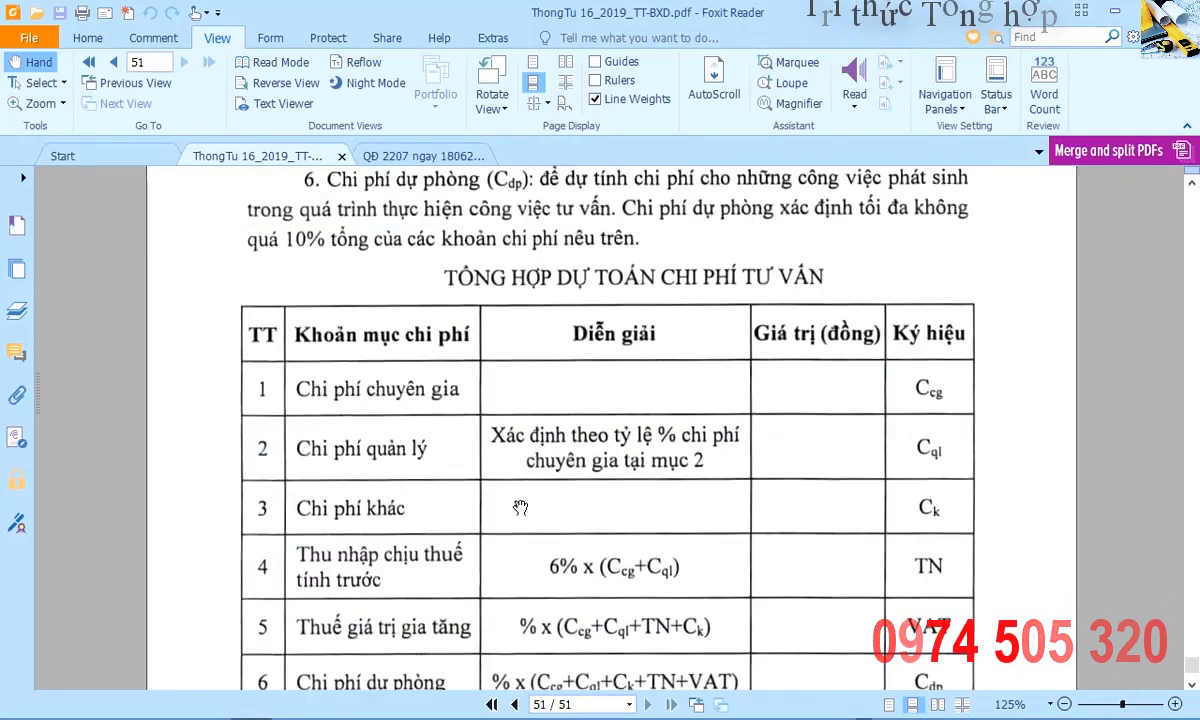
pyautogui.scroll(10, 376, 320)
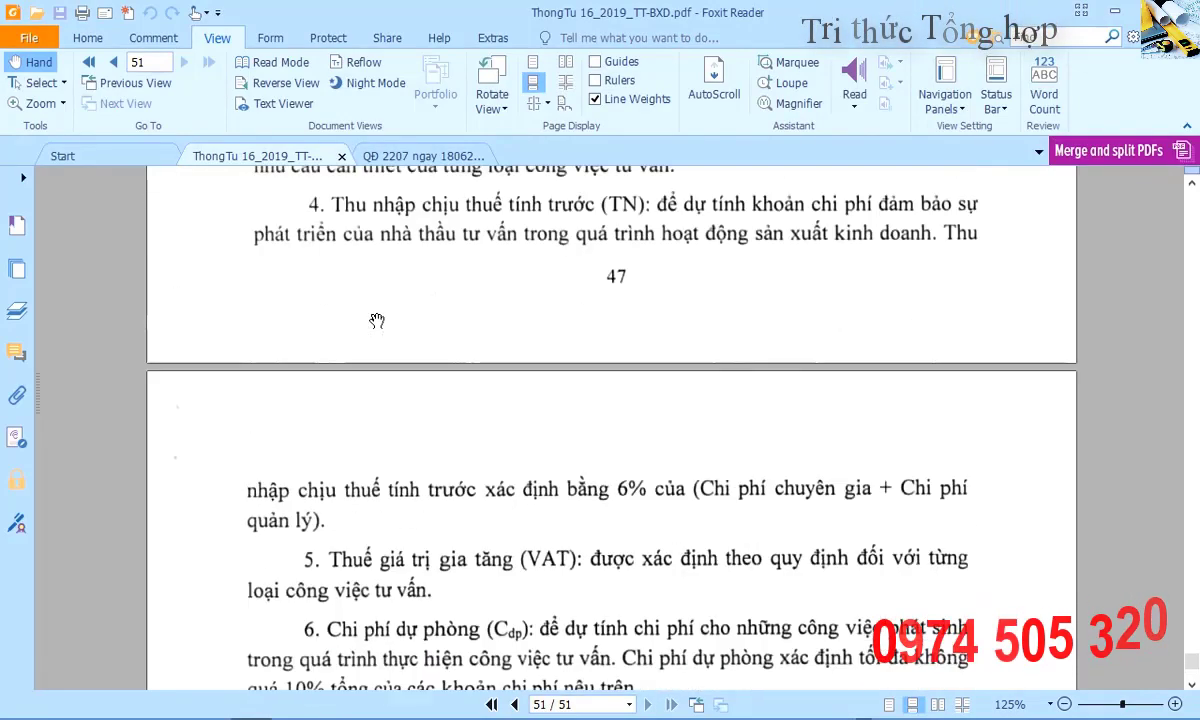
pyautogui.scroll(1, 376, 320)
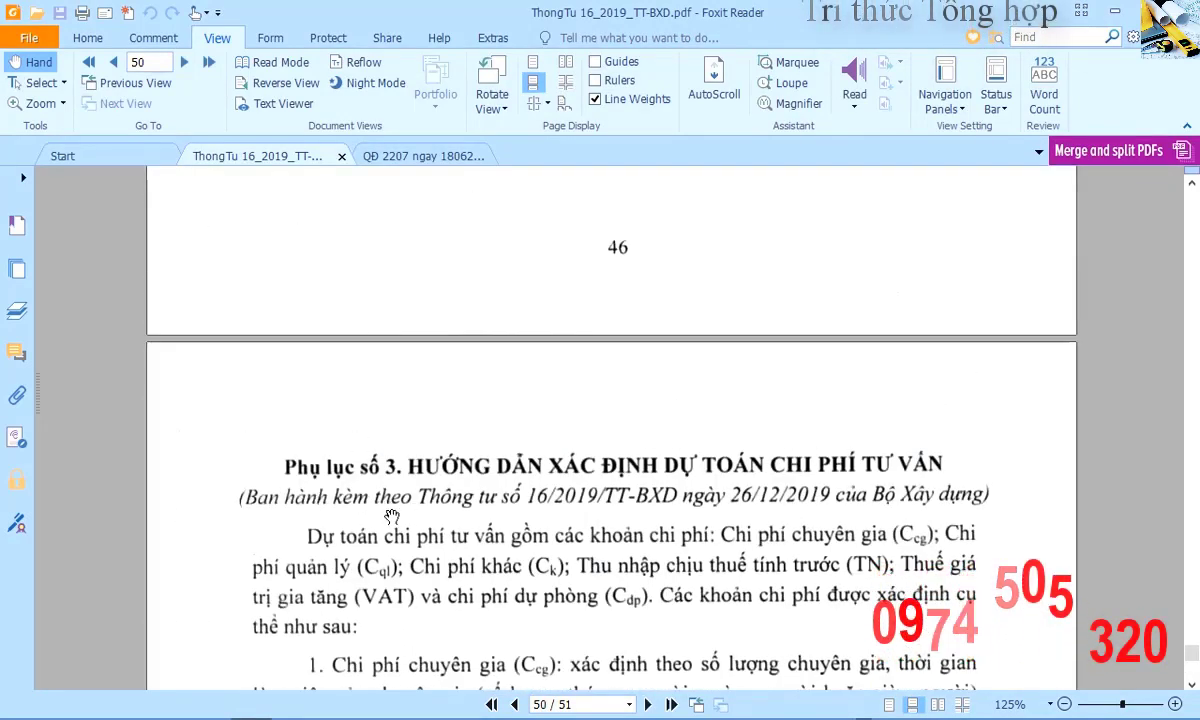
pyautogui.scroll(-10, 390, 295)
pyautogui.scroll(-5, 392, 516)
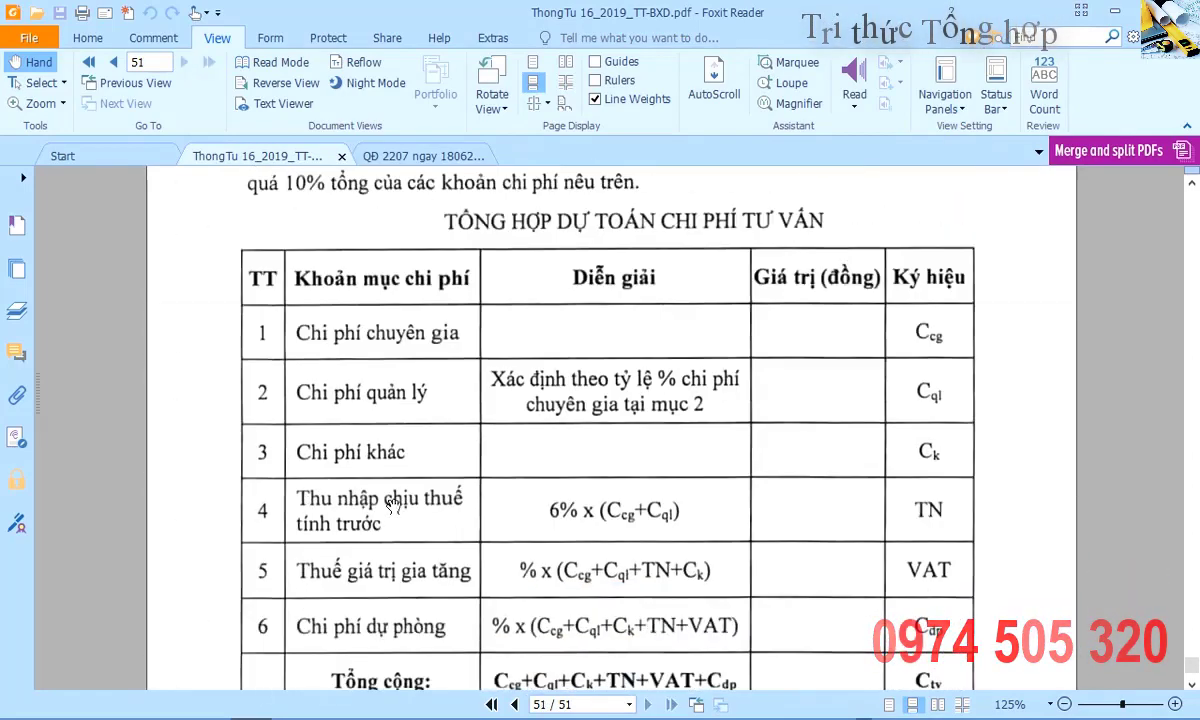
# - Switch back to Dự toán G8 and open the consulting cost summary (Tổng hợp chi phí tư vấn), bringing its sheet tab into view
pyautogui.hotkey('alt', 'Tab')
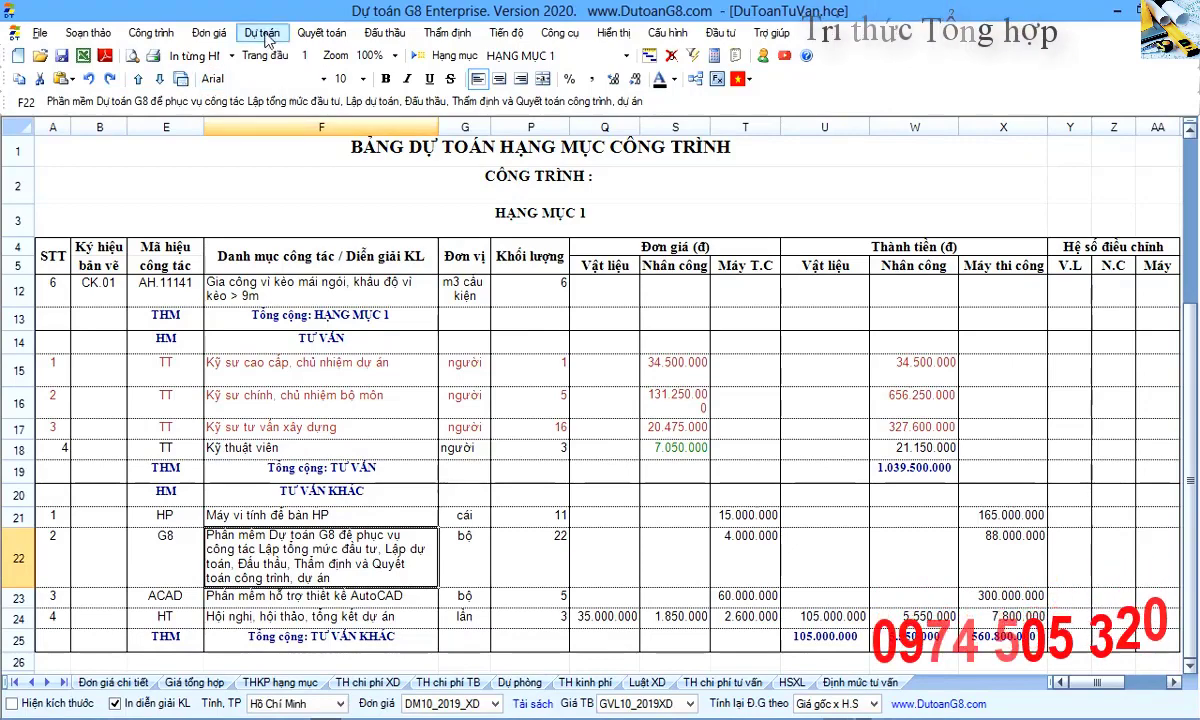
pyautogui.click(263, 33)
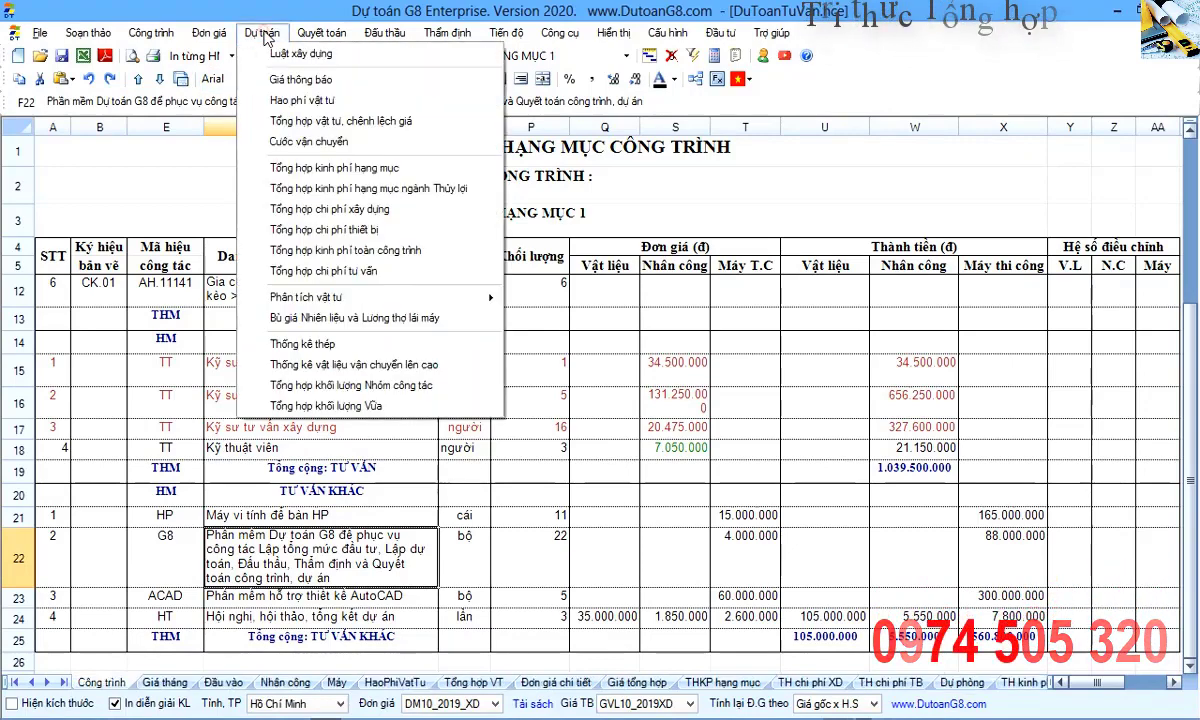
pyautogui.click(366, 274)
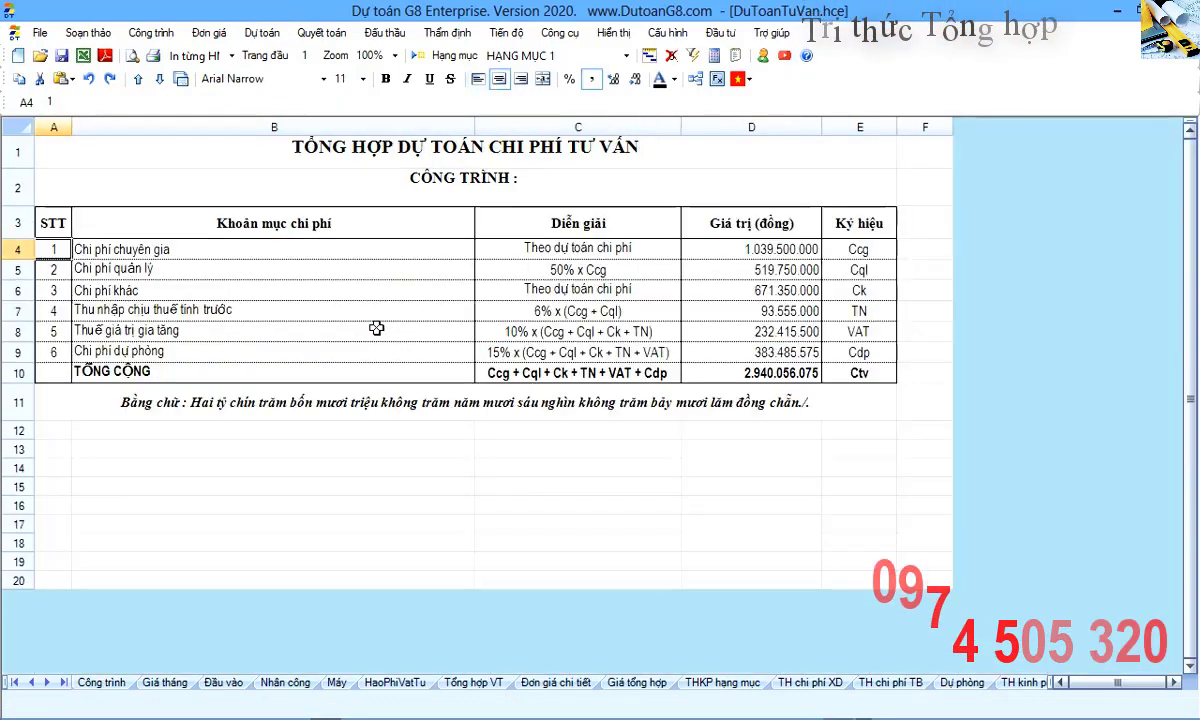
pyautogui.click(376, 329)
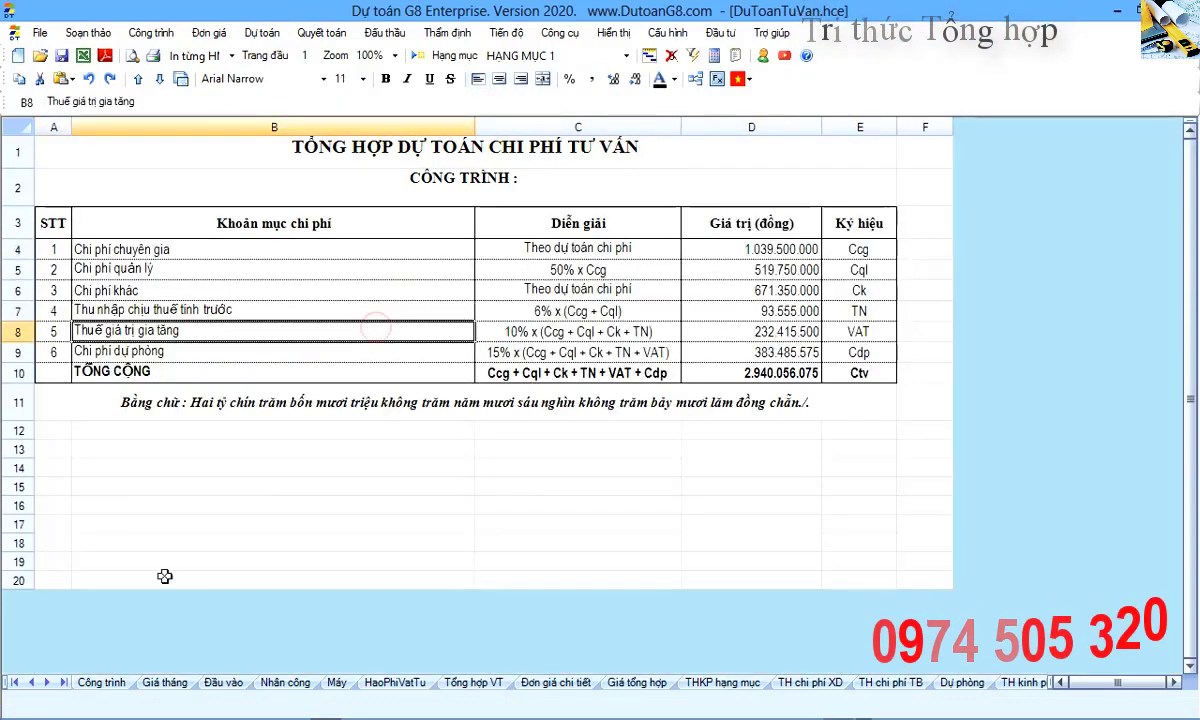
pyautogui.click(60, 684)
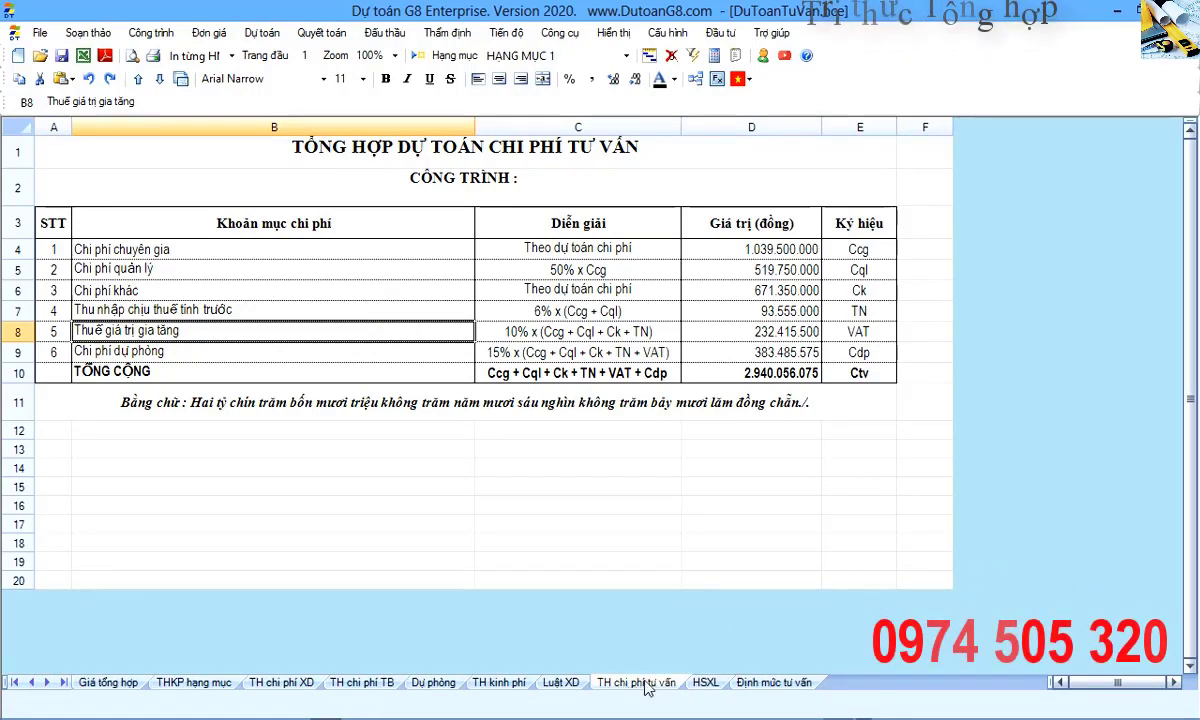
# - Review the summary's cost items from Chi phí chuyên gia to Chi phí dự phòng, and the formula for Chi phí dự phòng
pyautogui.click(378, 295)
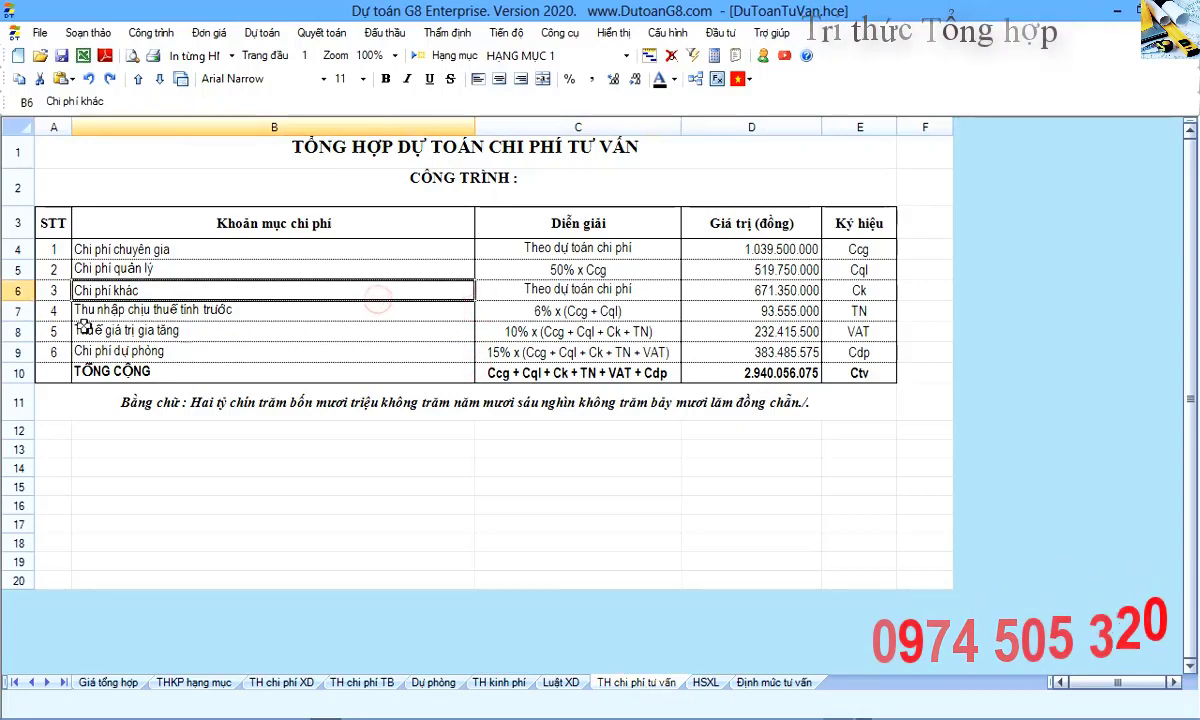
pyautogui.click(62, 240)
pyautogui.click(125, 245)
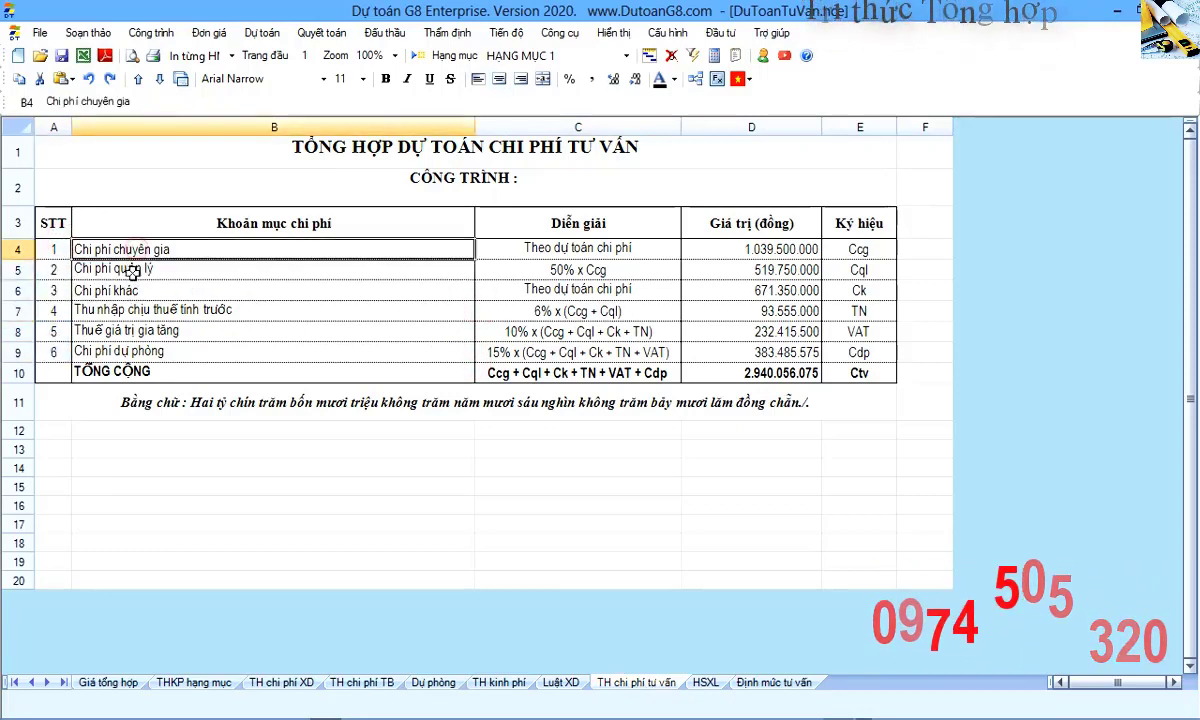
pyautogui.click(125, 265)
pyautogui.click(123, 291)
pyautogui.click(127, 310)
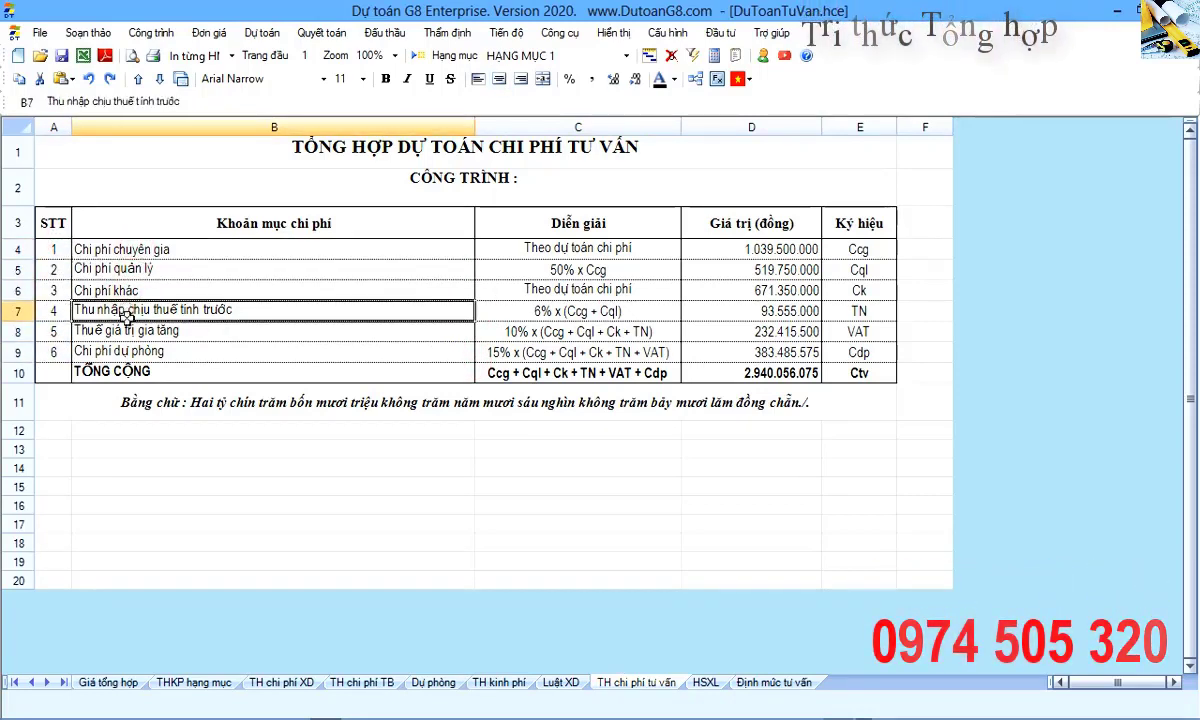
pyautogui.click(124, 330)
pyautogui.click(122, 348)
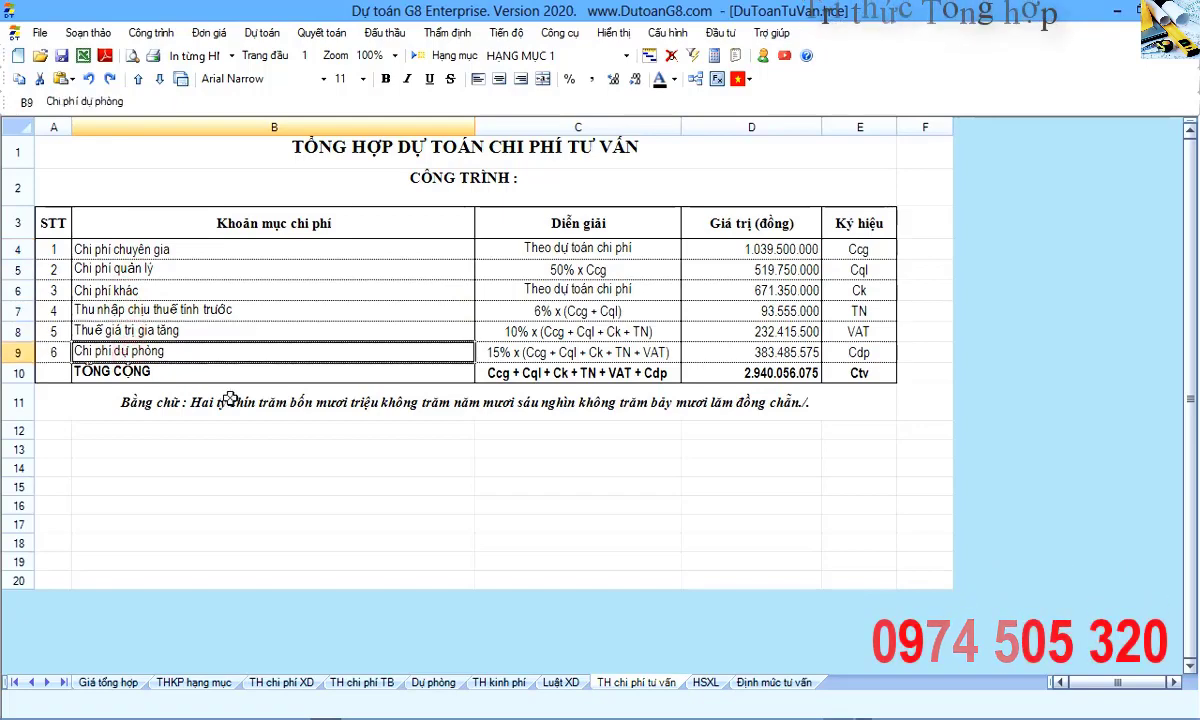
pyautogui.click(500, 352)
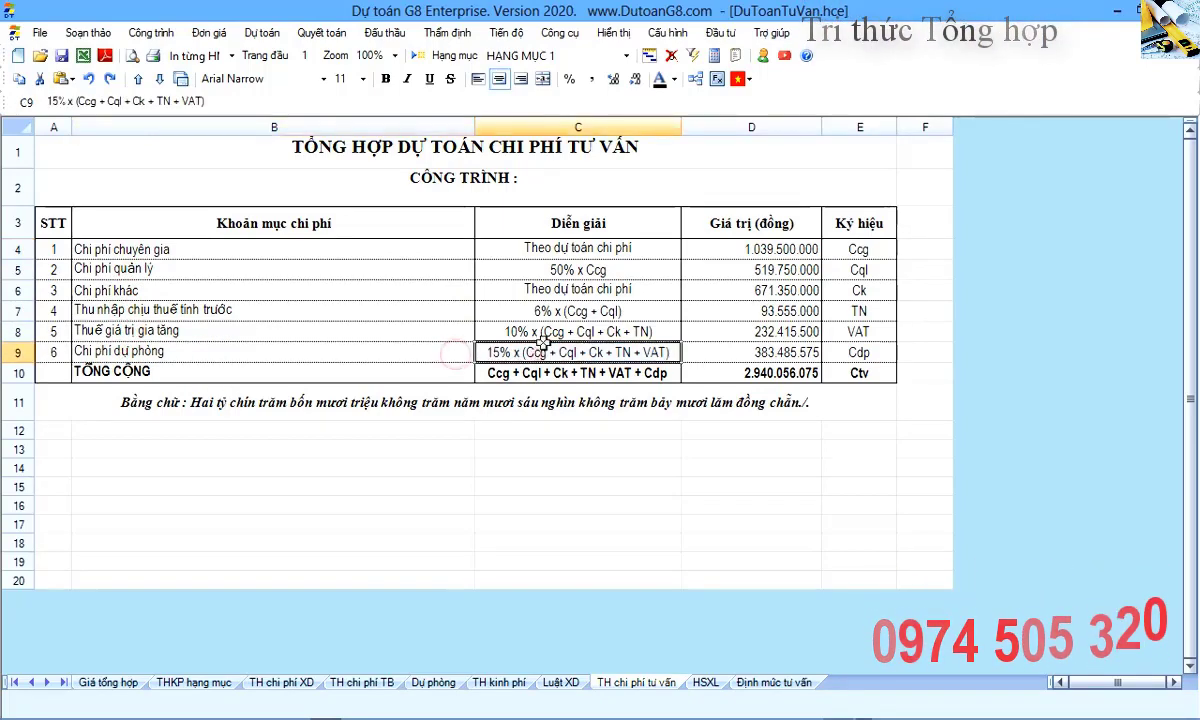
# - Open the construction cost coefficients (Hệ số chi phí xây lắp) and compare those of hạng mục 1, tư vấn and tư vấn khác
pyautogui.click(158, 36)
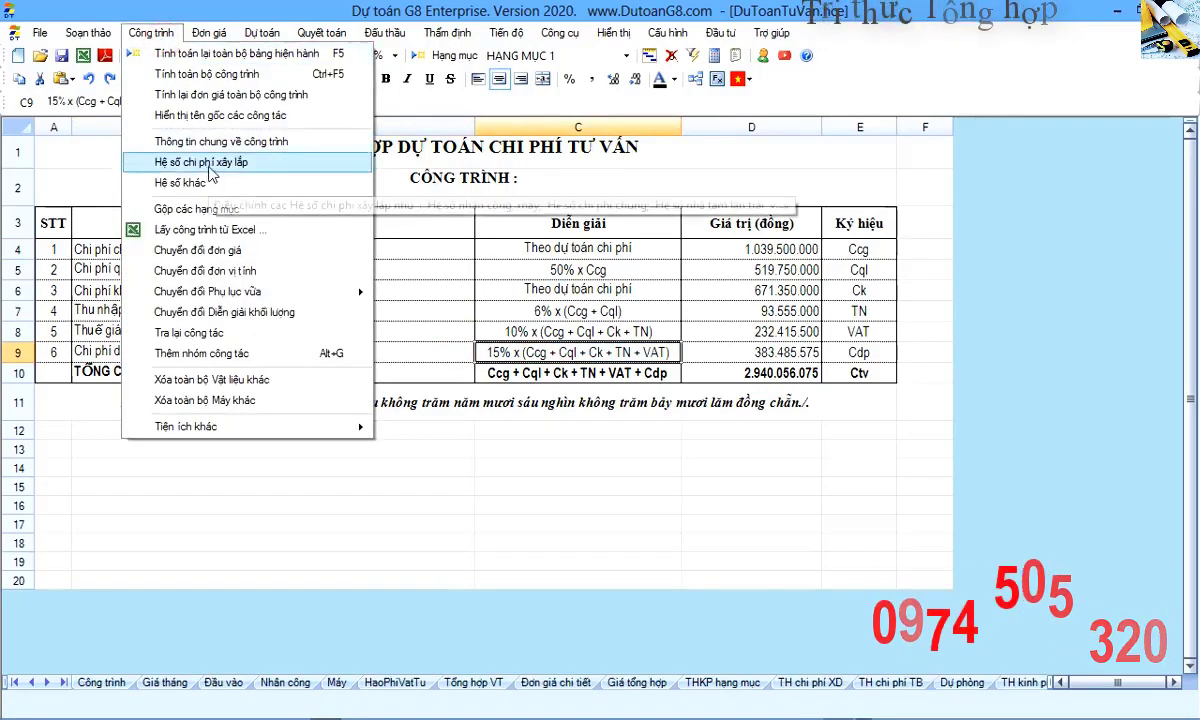
pyautogui.click(203, 162)
pyautogui.click(393, 574)
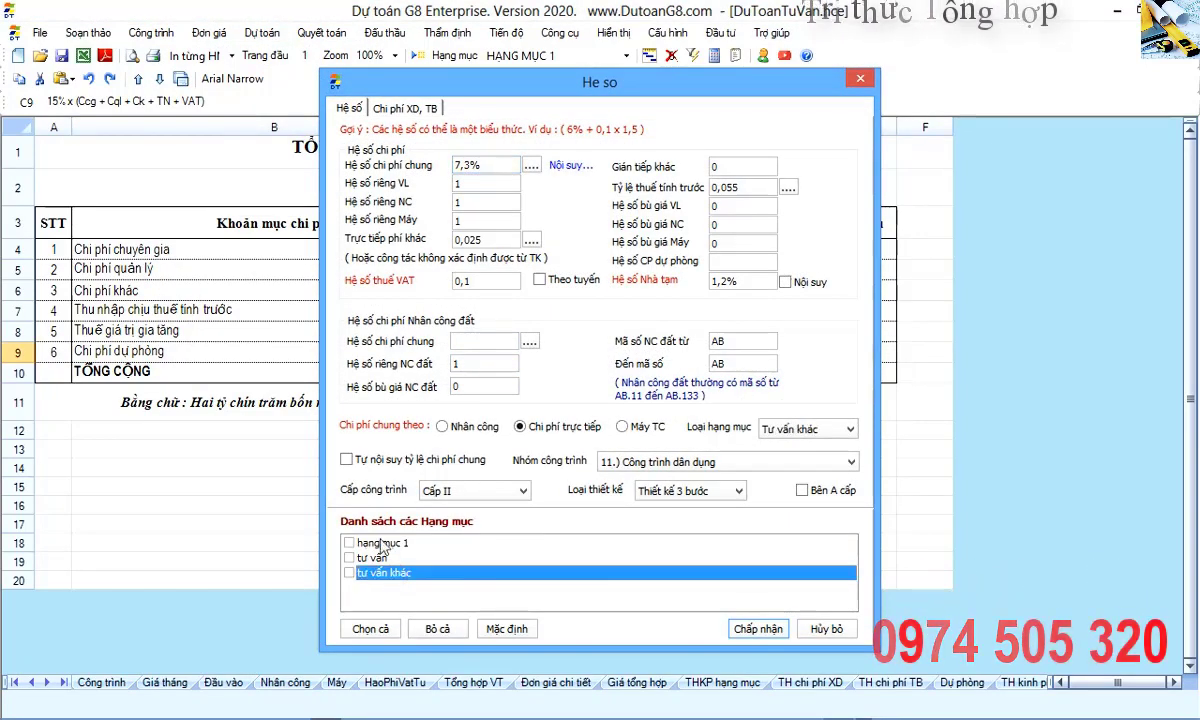
pyautogui.click(382, 544)
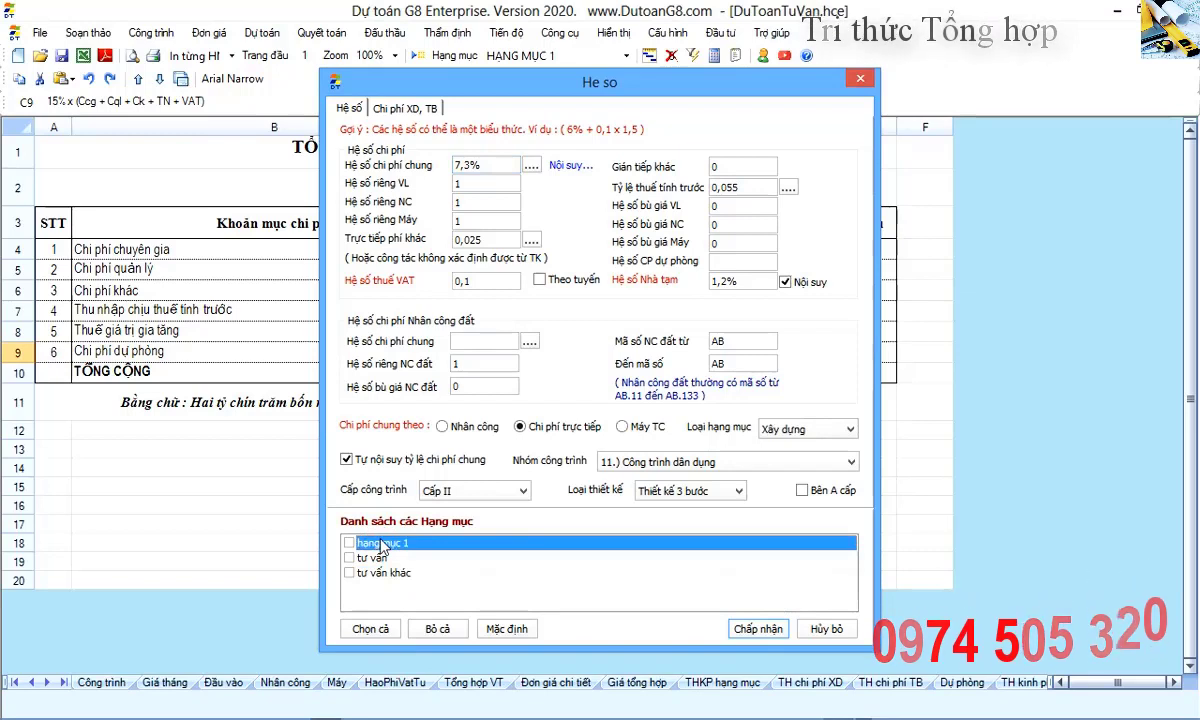
pyautogui.click(383, 558)
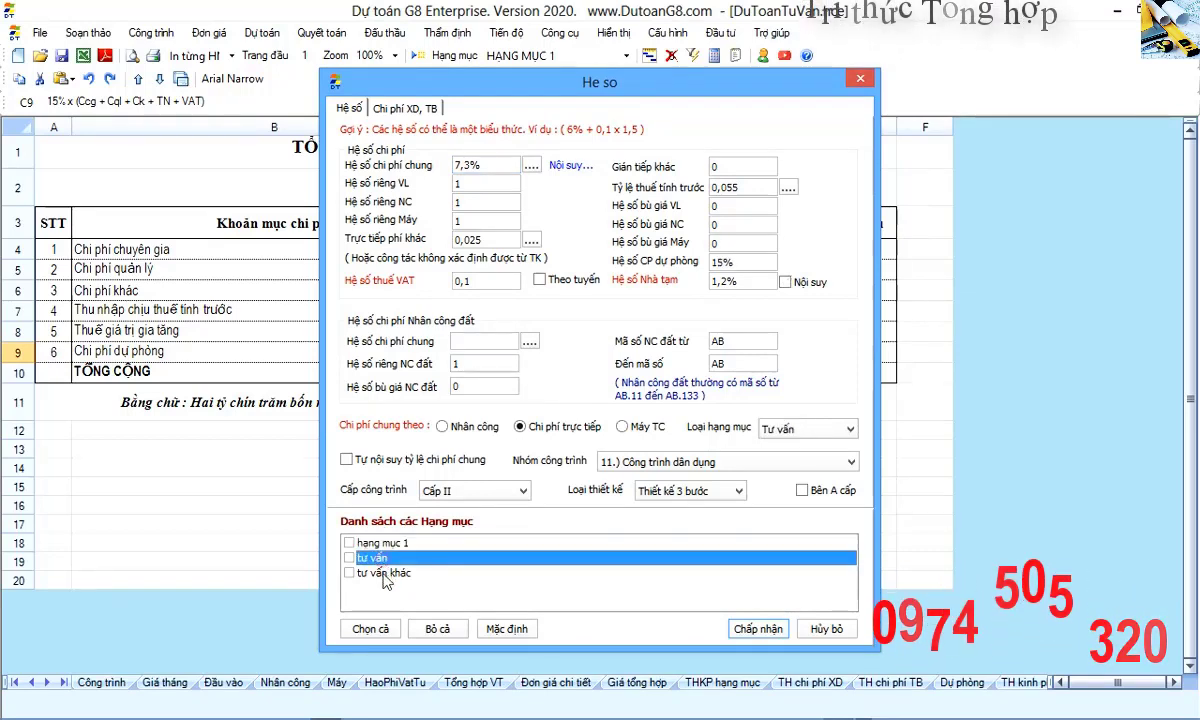
pyautogui.click(385, 574)
# - Set the contingency coefficient (Hệ số CP dự phòng) of the tư vấn item to 10%, accept and recalculate the summary
pyautogui.click(384, 560)
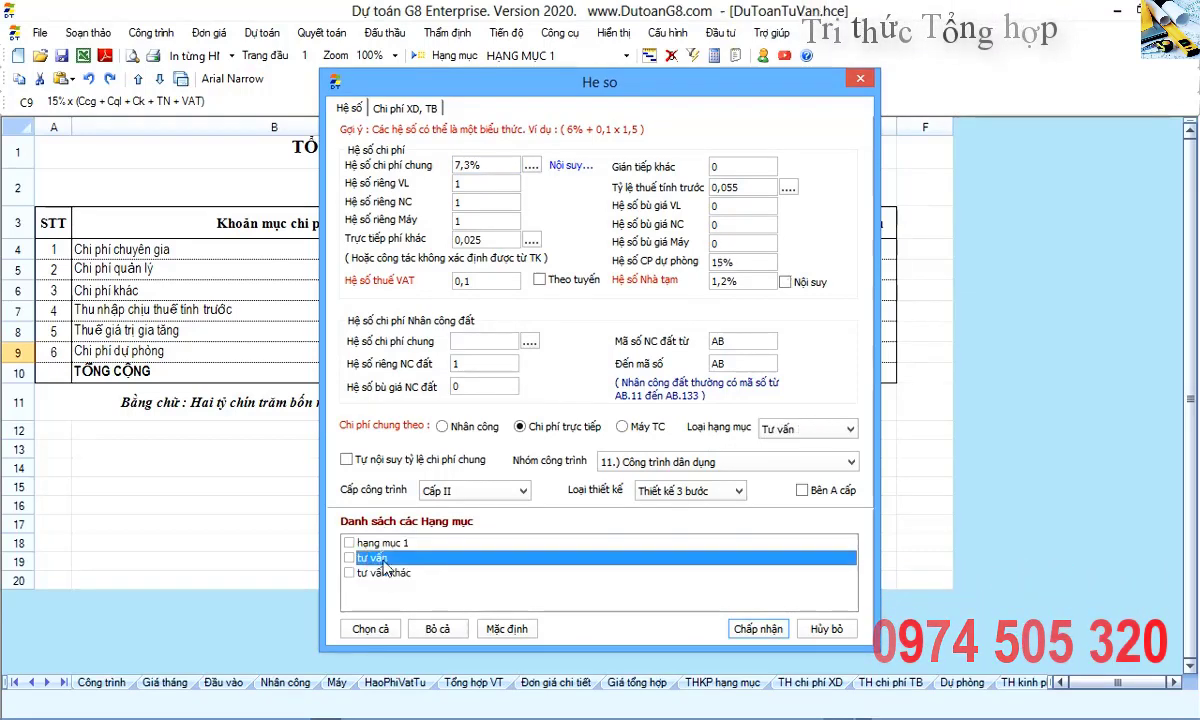
pyautogui.click(731, 263)
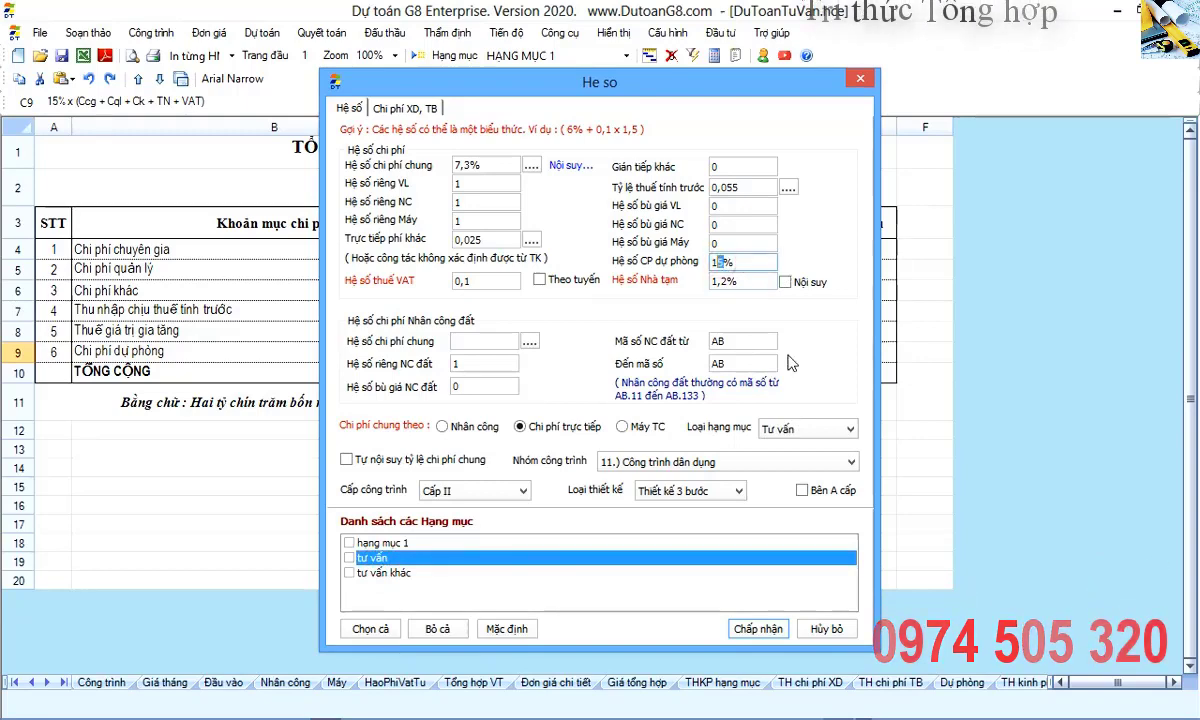
pyautogui.write('1')
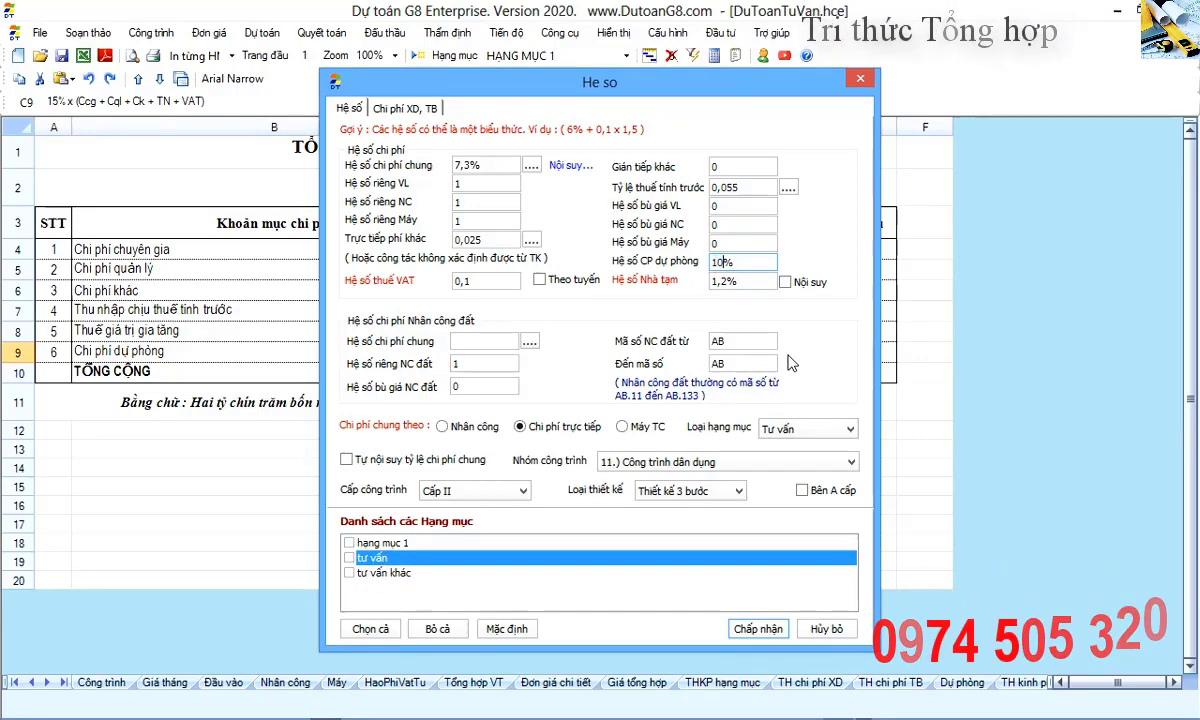
pyautogui.click(778, 630)
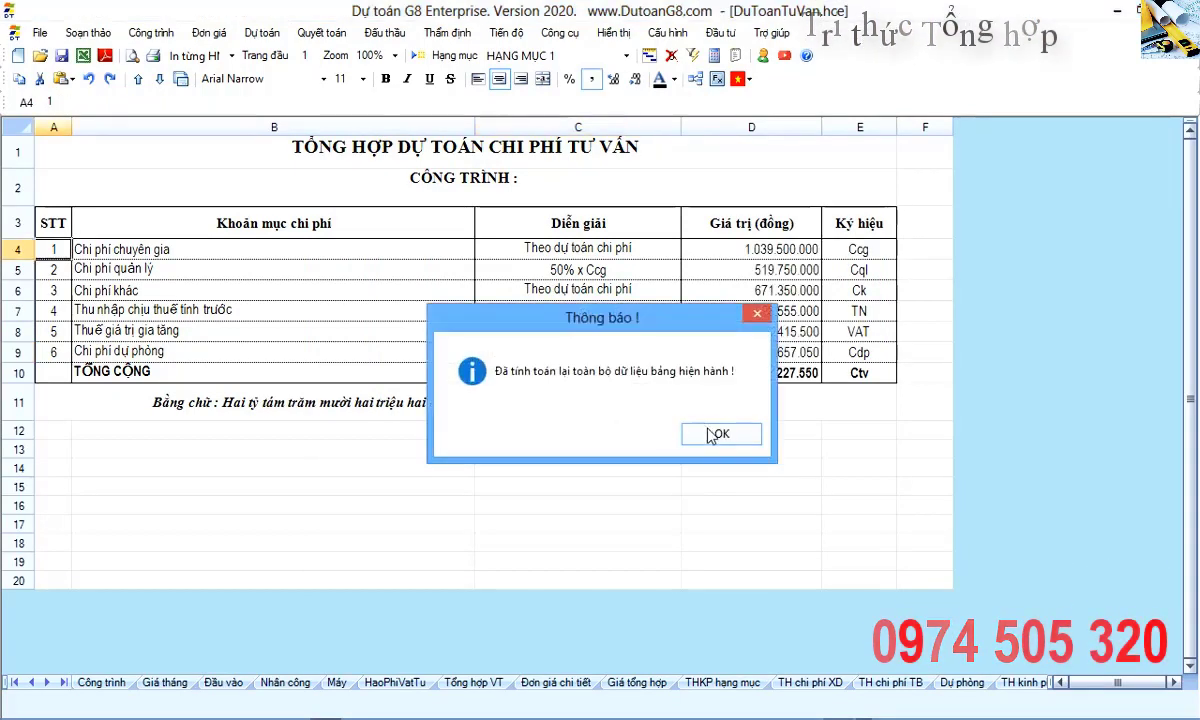
pyautogui.click(706, 429)
# - Check the recalculated Chi phí dự phòng row and the Chi phí chuyên gia row in the consulting cost summary
pyautogui.click(518, 357)
pyautogui.click(405, 352)
pyautogui.press('Right')
pyautogui.click(200, 247)
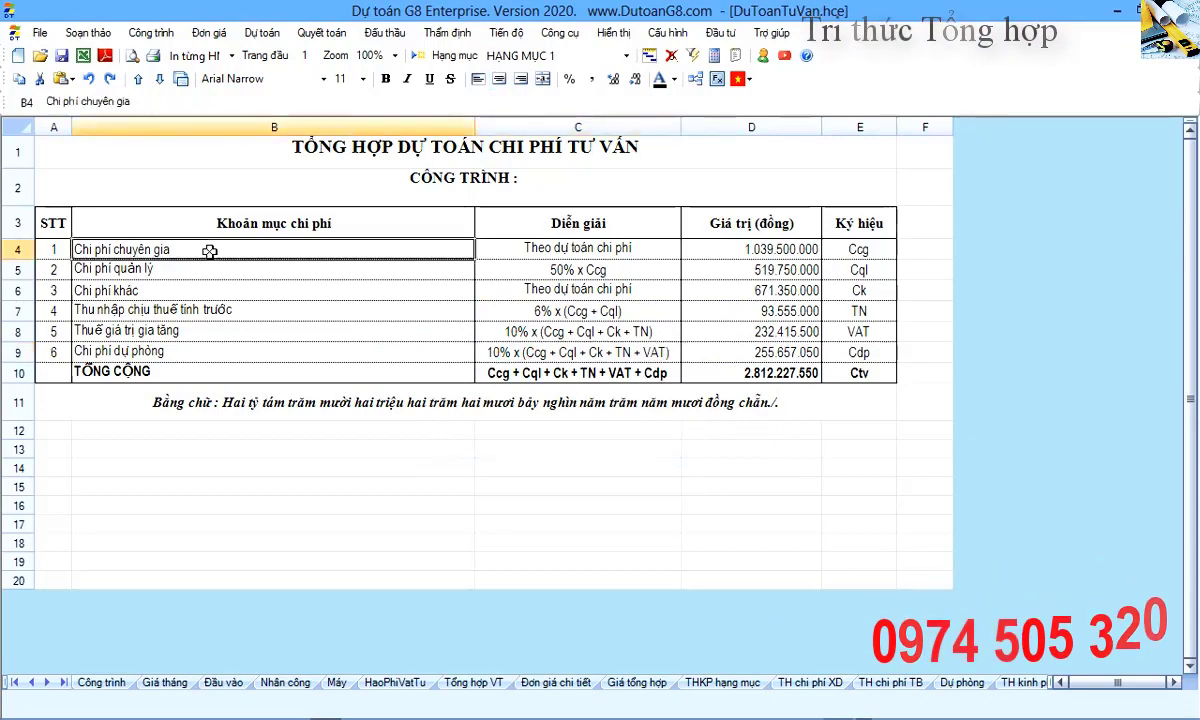
# - Enlarge the consulting cost summary to 120% and narrow the Khoản mục chi phí column
pyautogui.keyDown('ctrl'); pyautogui.scroll(2, 414, 312); pyautogui.keyUp('ctrl')
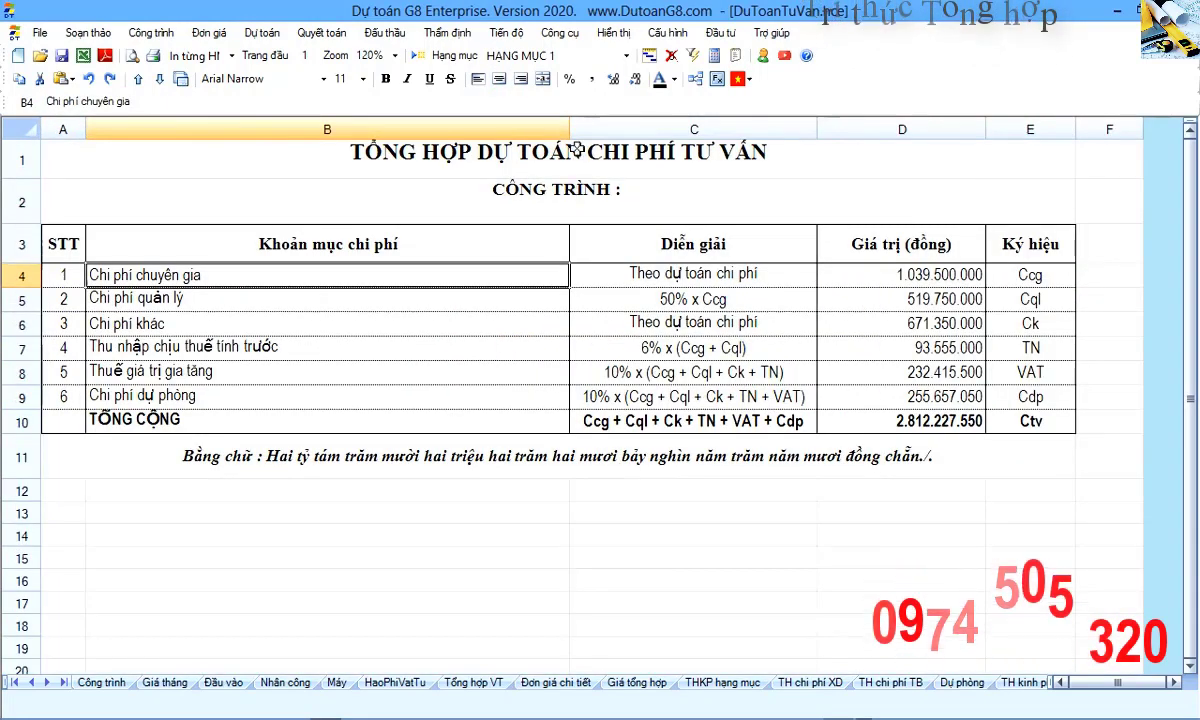
pyautogui.moveTo(568, 128); pyautogui.dragTo(366, 172)
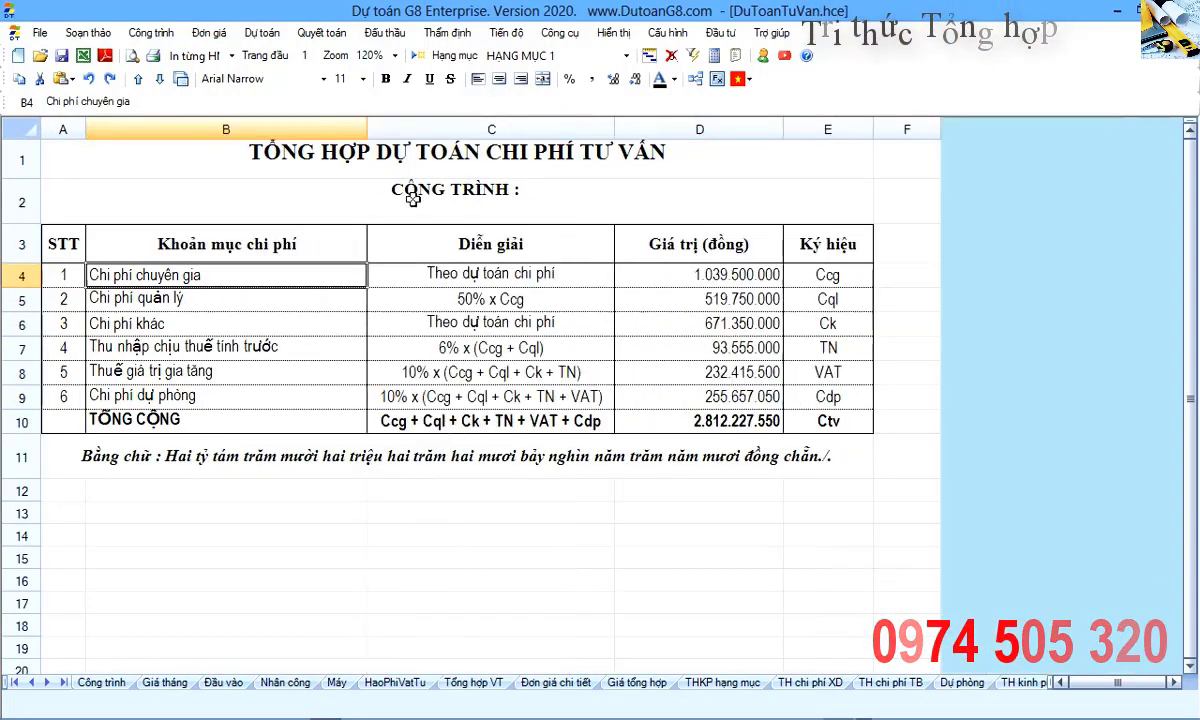
# - Trace the Chi phí chuyên gia value to its source in THKP hạng mục and inspect the Cộng chi phí trực tiếp formula
pyautogui.click(703, 278)
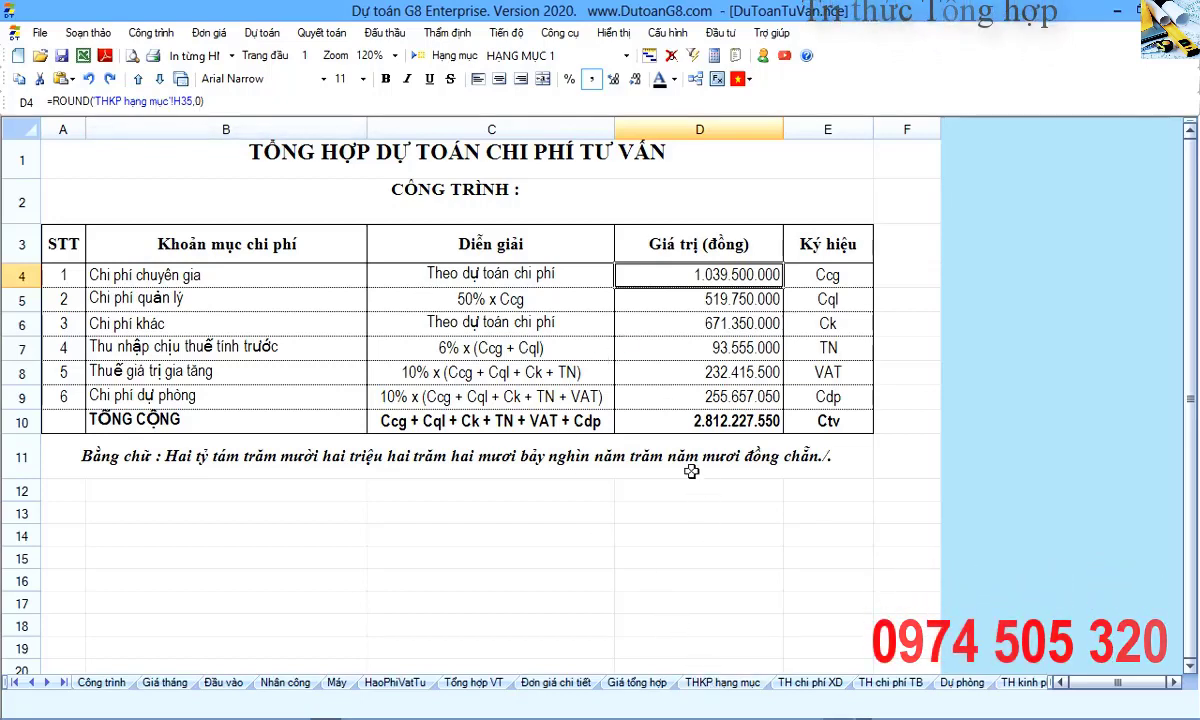
pyautogui.hotkey('ctrl', '[')
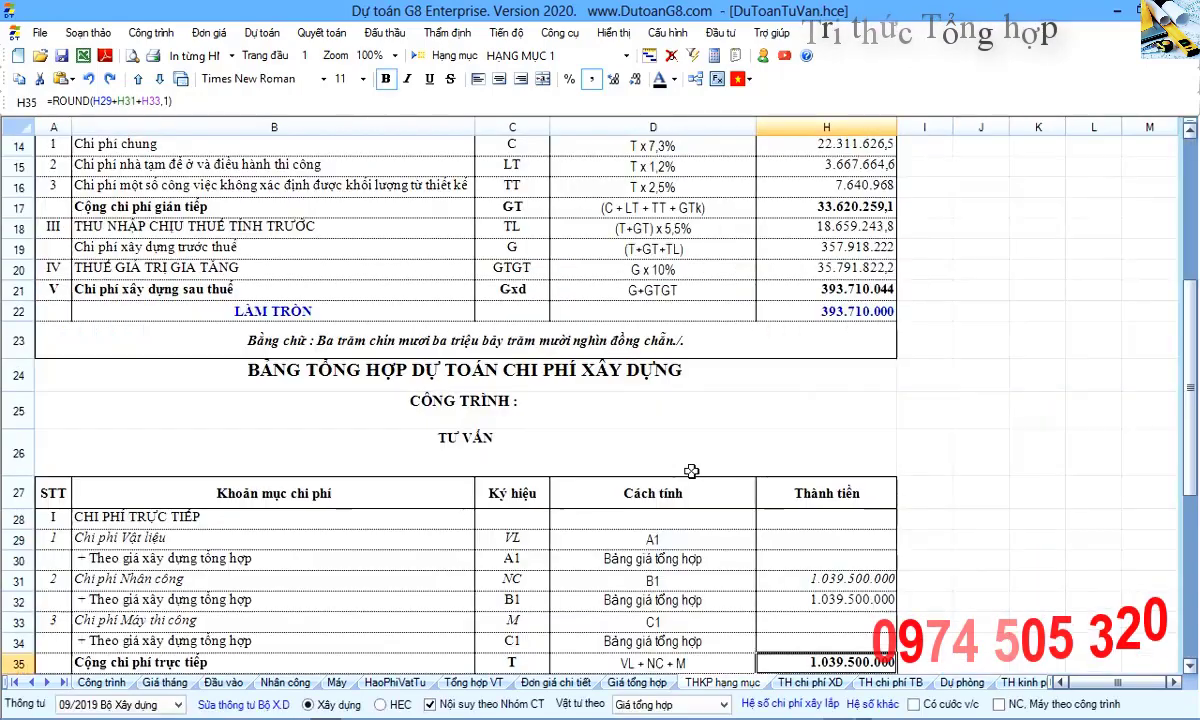
pyautogui.scroll(-3, 691, 471)
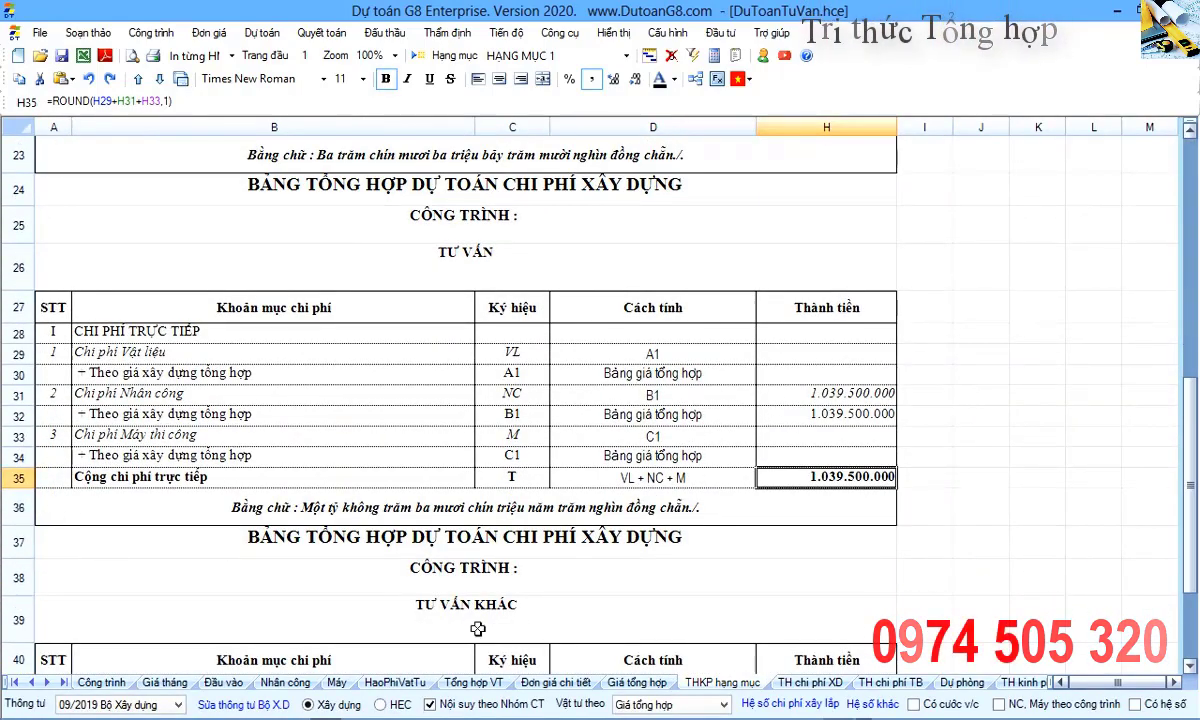
pyautogui.doubleClick(845, 479)
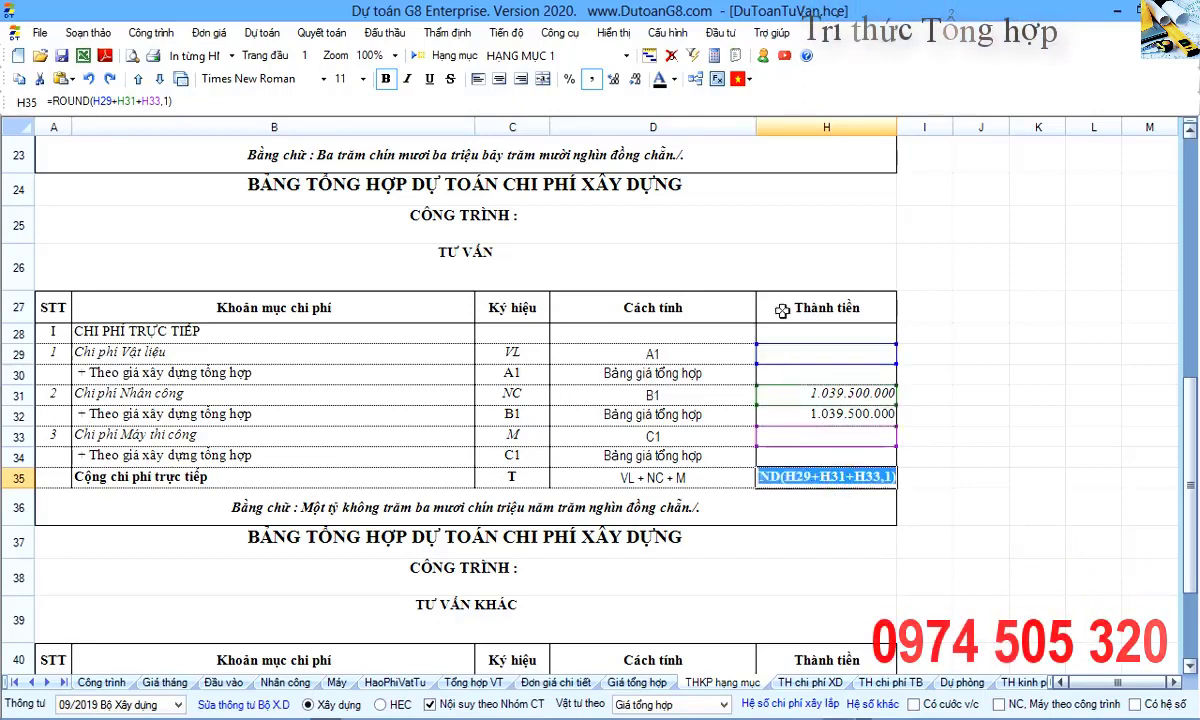
pyautogui.click(735, 392)
# - Examine the material, labour and machine cost rows of the tư vấn table and the source formula of its labour cost
pyautogui.click(198, 347)
pyautogui.click(169, 414)
pyautogui.click(168, 455)
pyautogui.moveTo(27, 403); pyautogui.dragTo(18, 462)
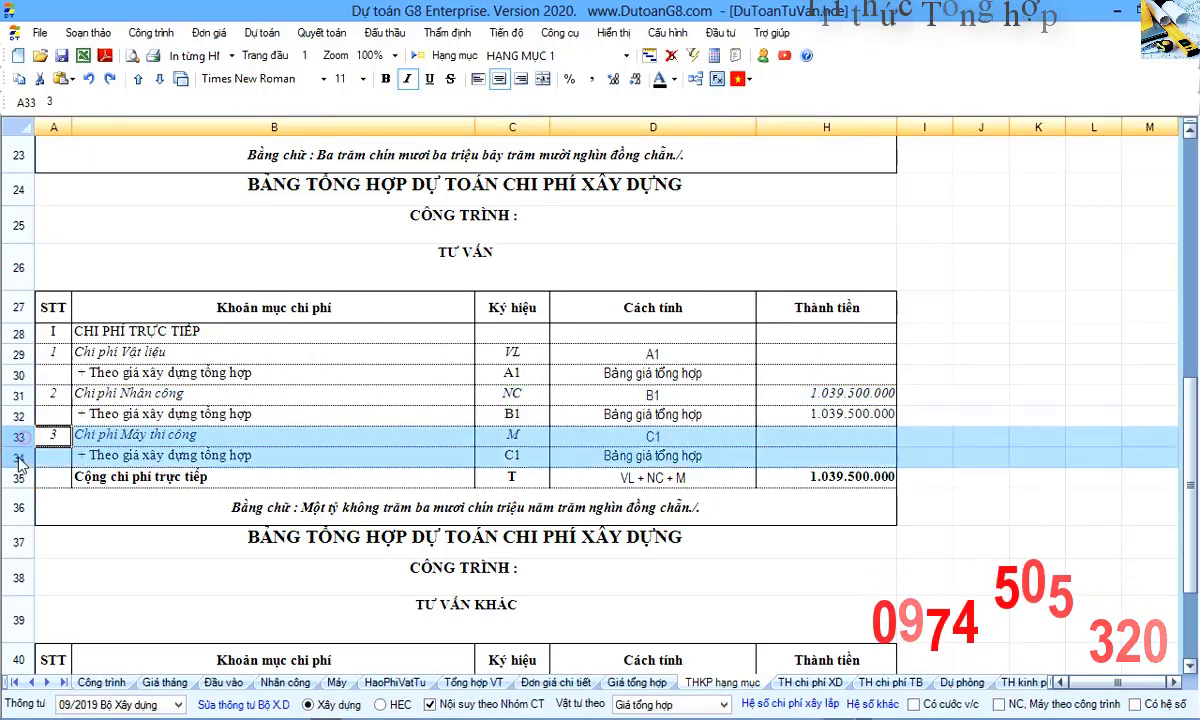
pyautogui.moveTo(18, 352); pyautogui.dragTo(18, 374)
pyautogui.click(200, 373)
pyautogui.click(850, 414)
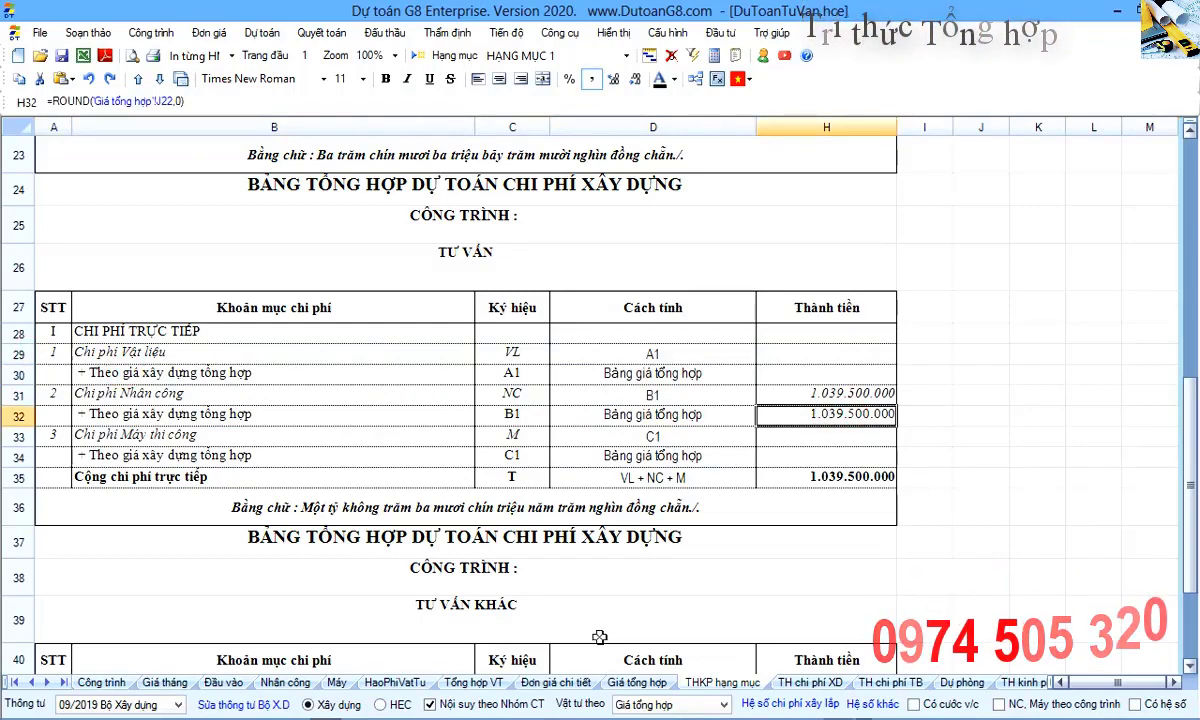
# - Examine the tư vấn table in Giá tổng hợp: experts, quantities, labour unit prices, amounts and the item total
pyautogui.click(637, 682)
pyautogui.scroll(-3, 570, 560)
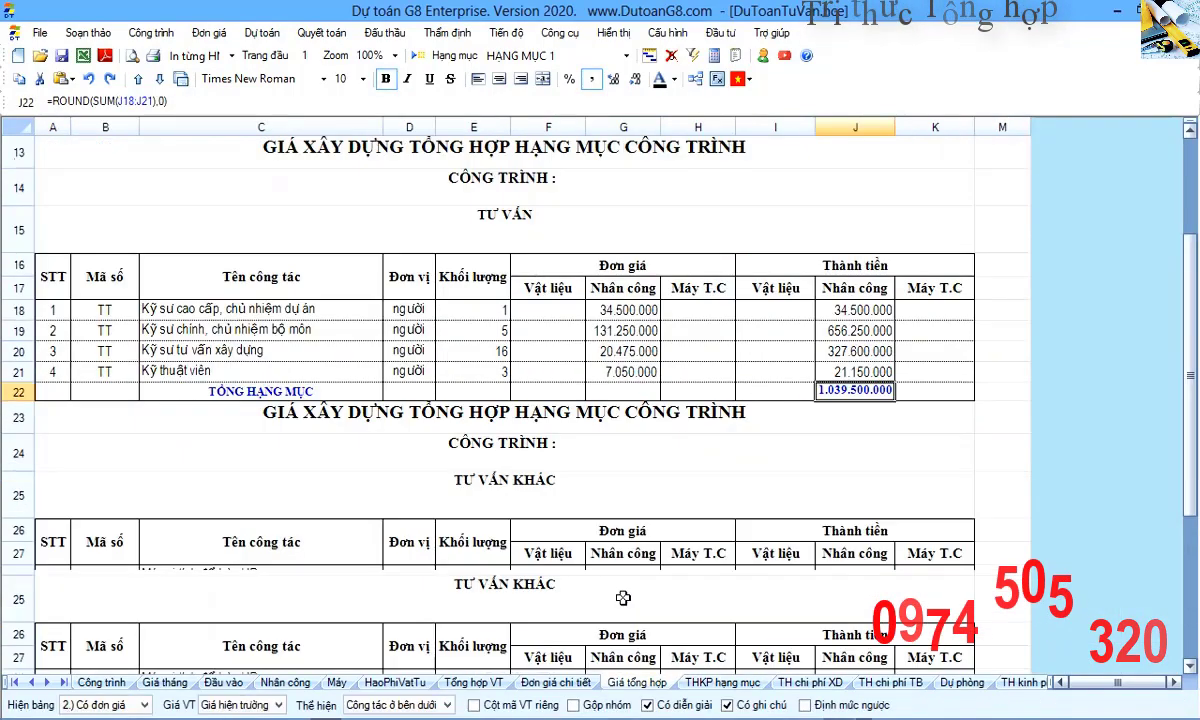
pyautogui.moveTo(229, 305); pyautogui.dragTo(213, 348)
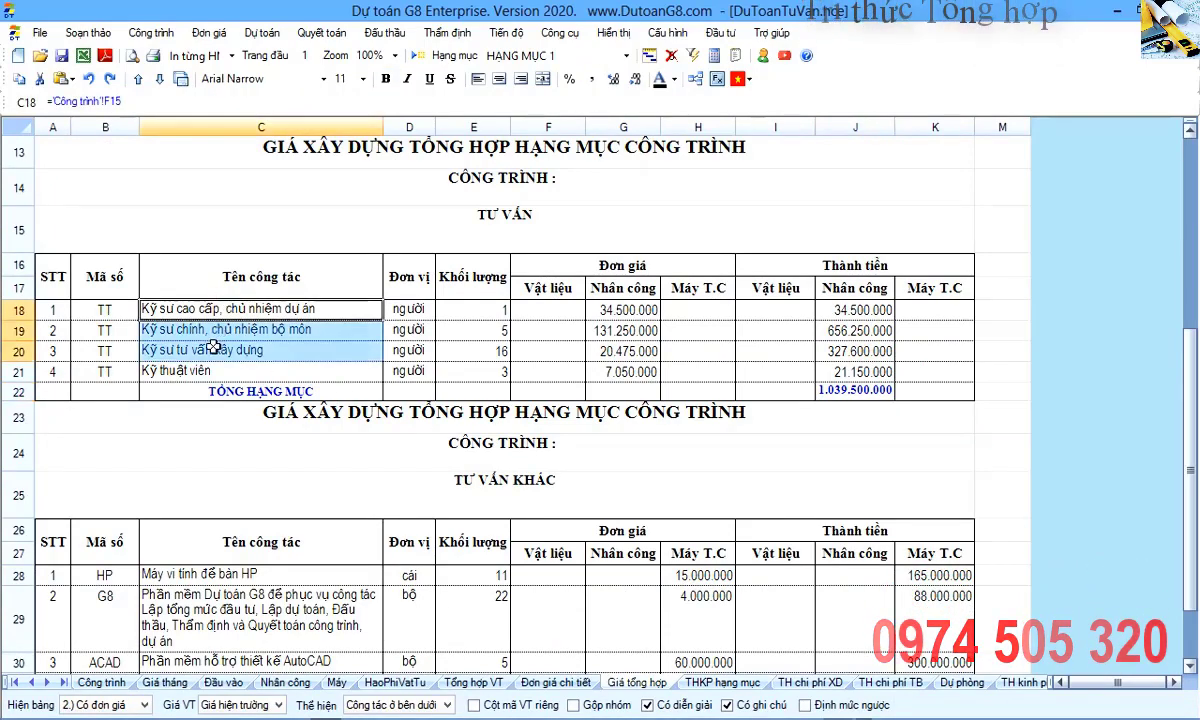
pyautogui.moveTo(454, 271); pyautogui.dragTo(477, 350)
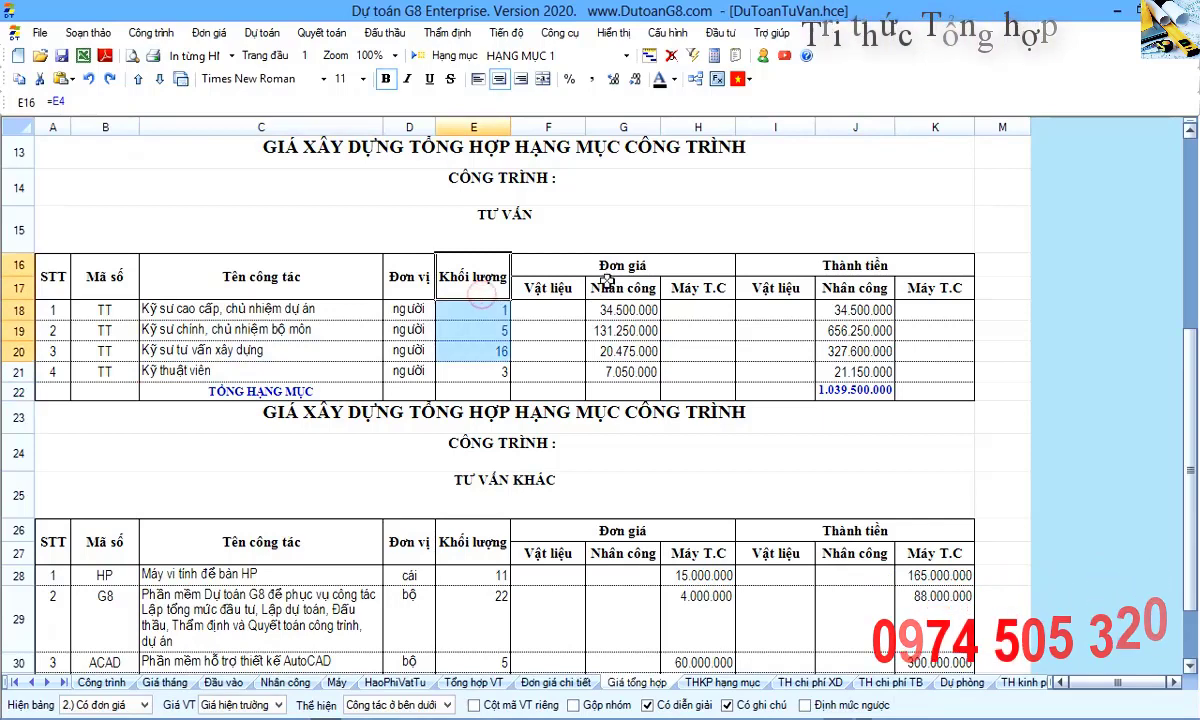
pyautogui.moveTo(606, 283); pyautogui.dragTo(605, 350)
pyautogui.click(606, 330)
pyautogui.moveTo(826, 285); pyautogui.dragTo(858, 406)
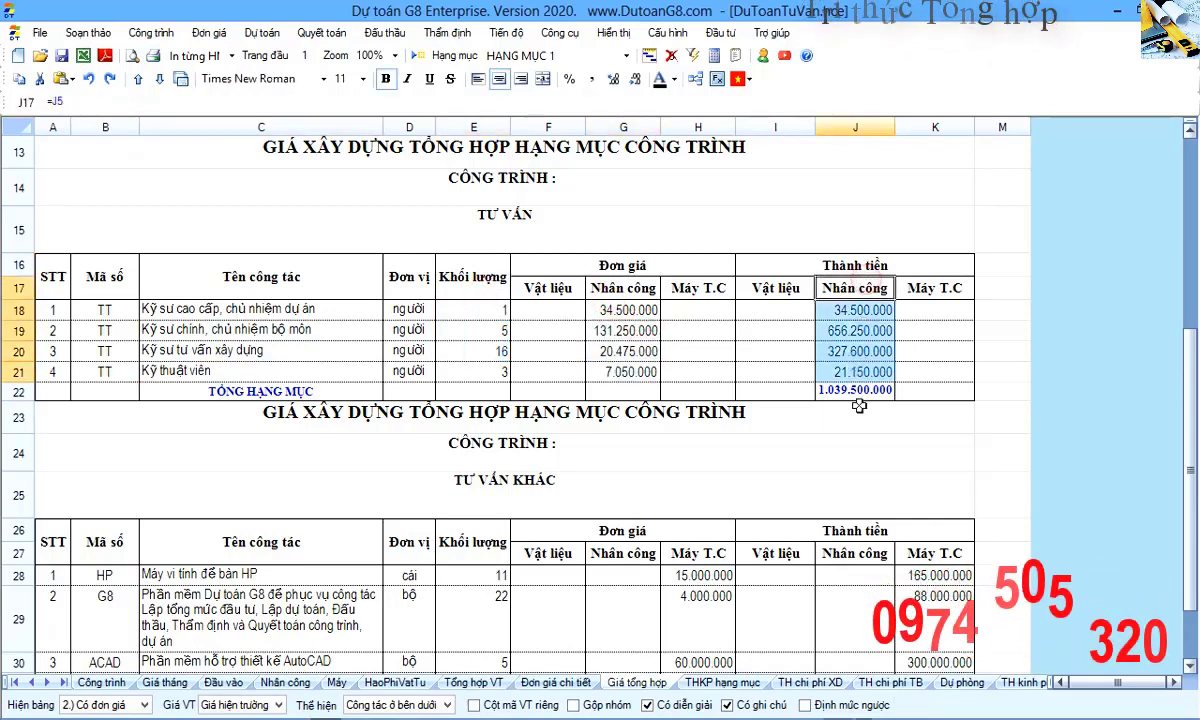
pyautogui.click(820, 394)
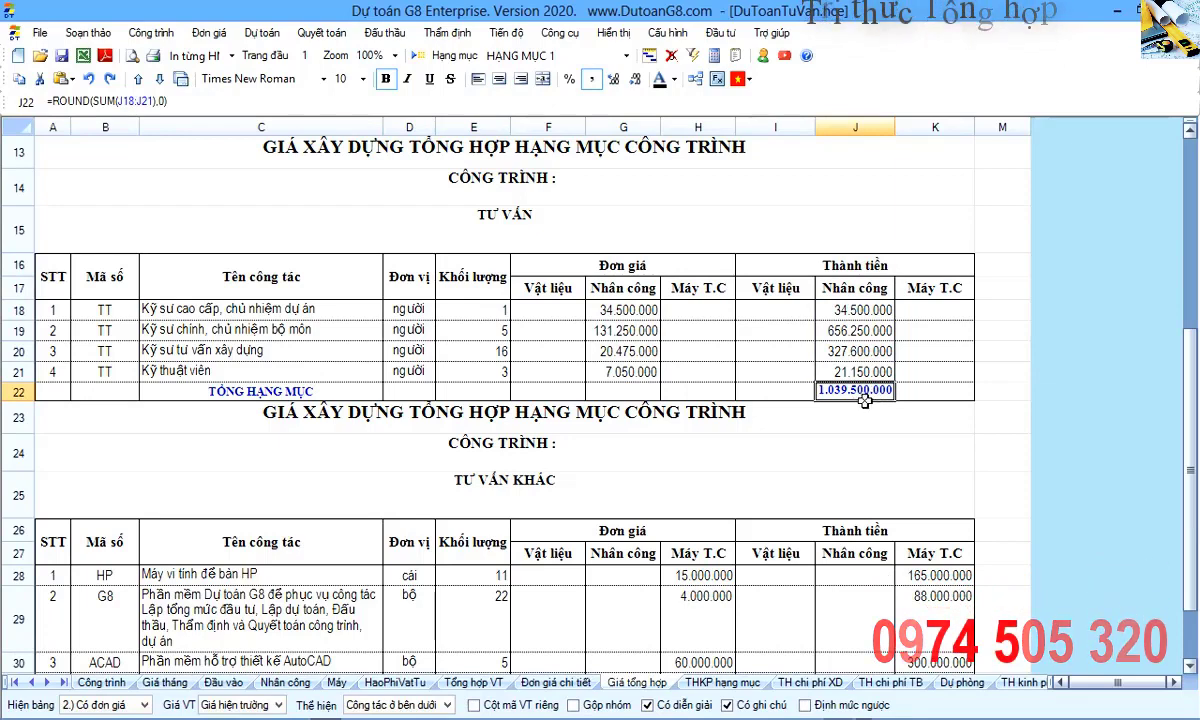
# - Check Cộng chi phí trực tiếp for tư vấn in THKP hạng mục and return to the consulting cost summary
pyautogui.click(736, 680)
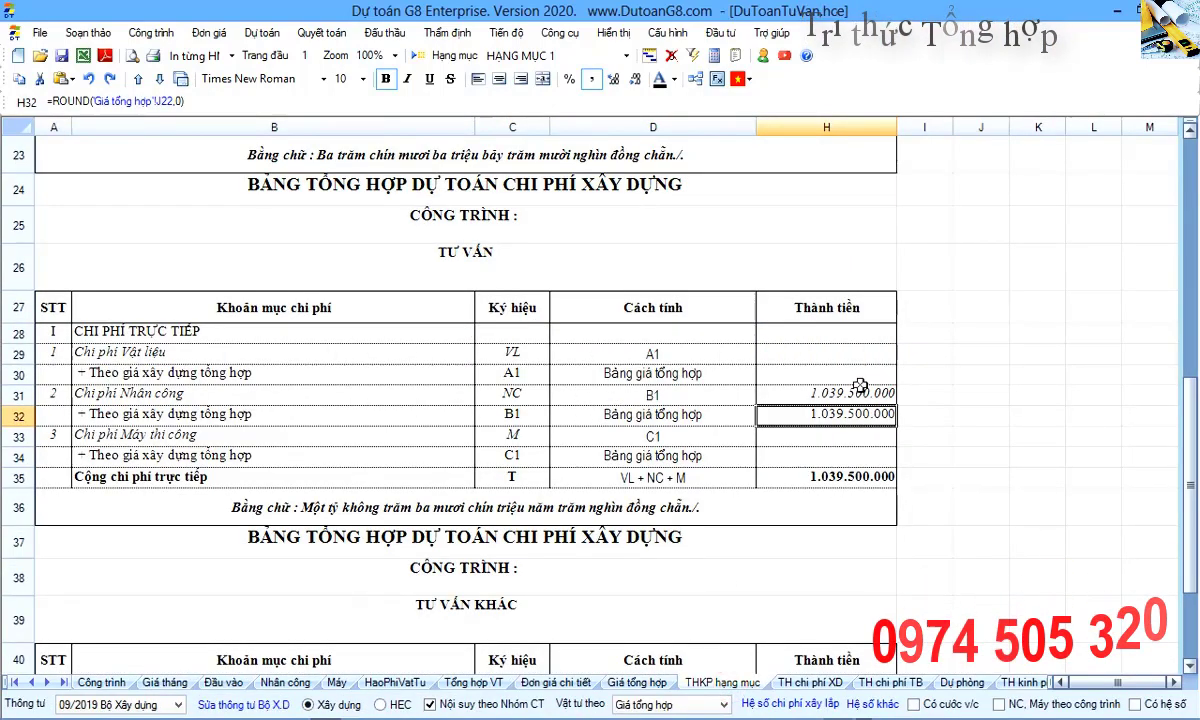
pyautogui.click(855, 480)
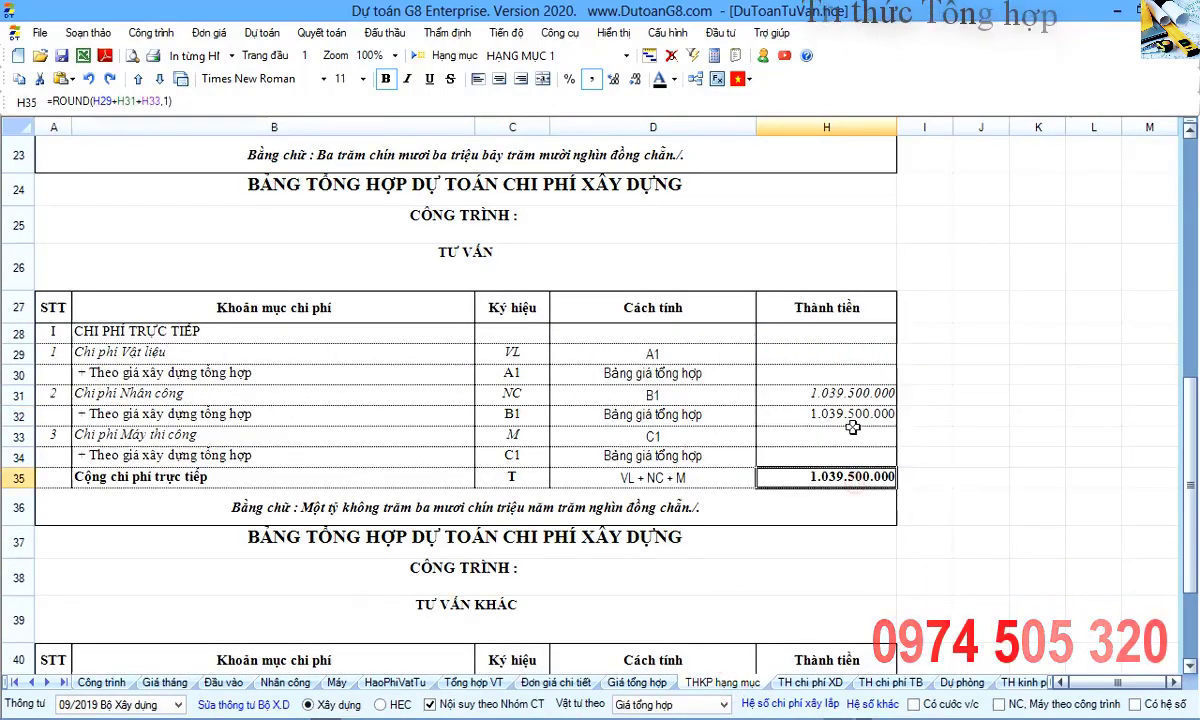
pyautogui.click(48, 681)
pyautogui.click(48, 681)
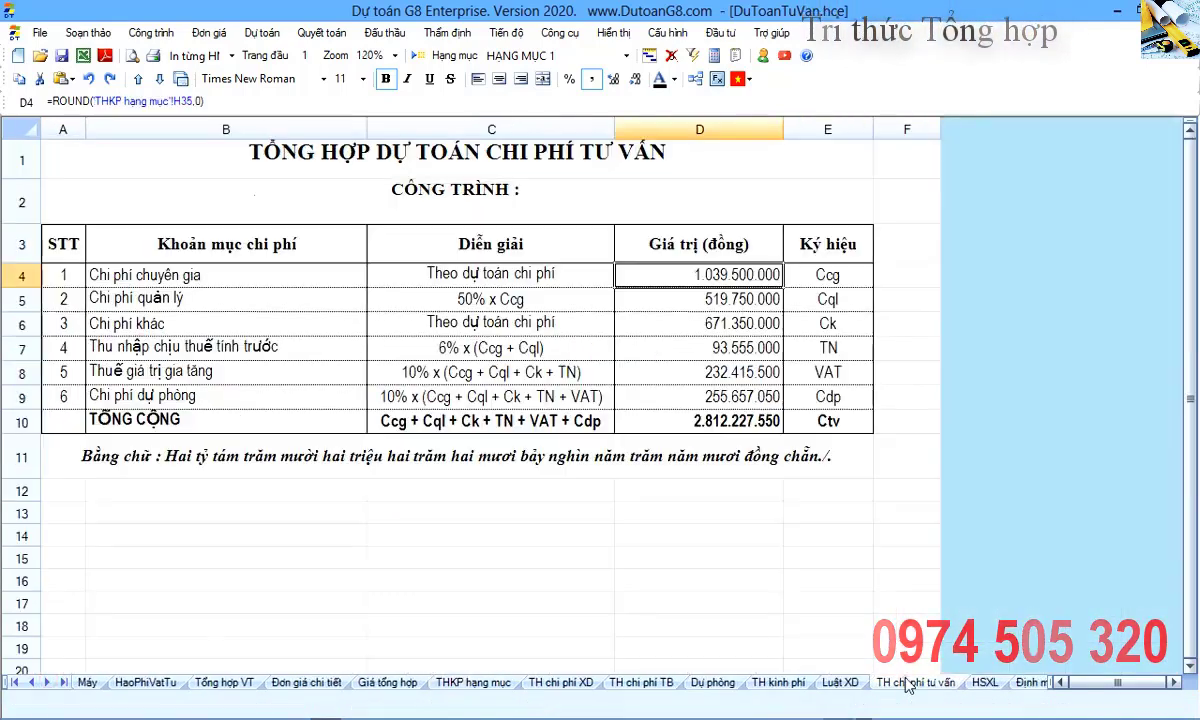
pyautogui.click(915, 682)
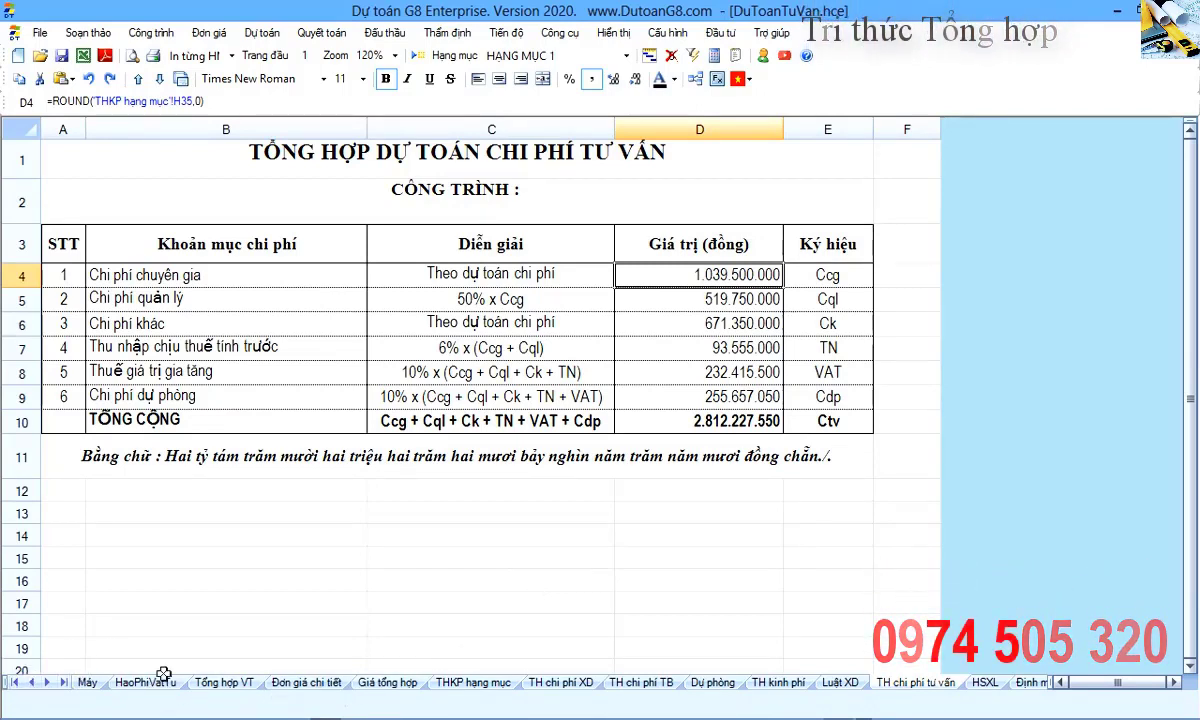
# - Review the whole tư vấn price table in Giá tổng hợp again, including its labour amounts and TỔNG HẠNG MỤC
pyautogui.click(372, 681)
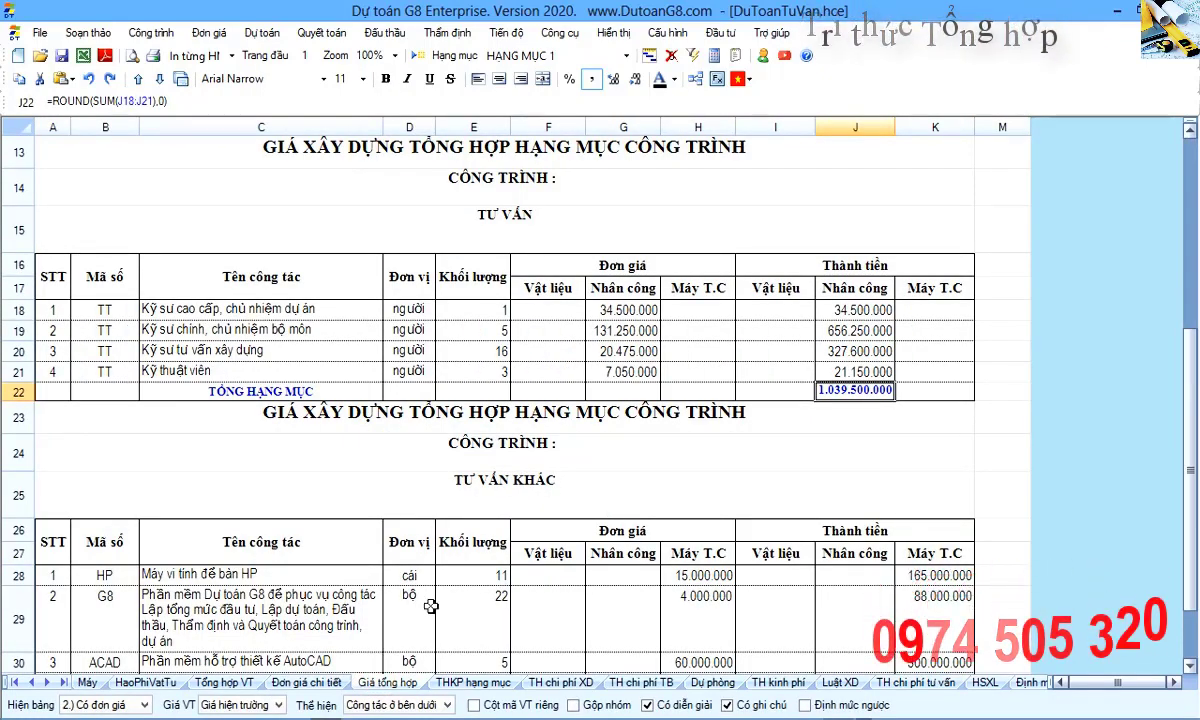
pyautogui.moveTo(55, 268); pyautogui.dragTo(953, 393)
pyautogui.click(941, 363)
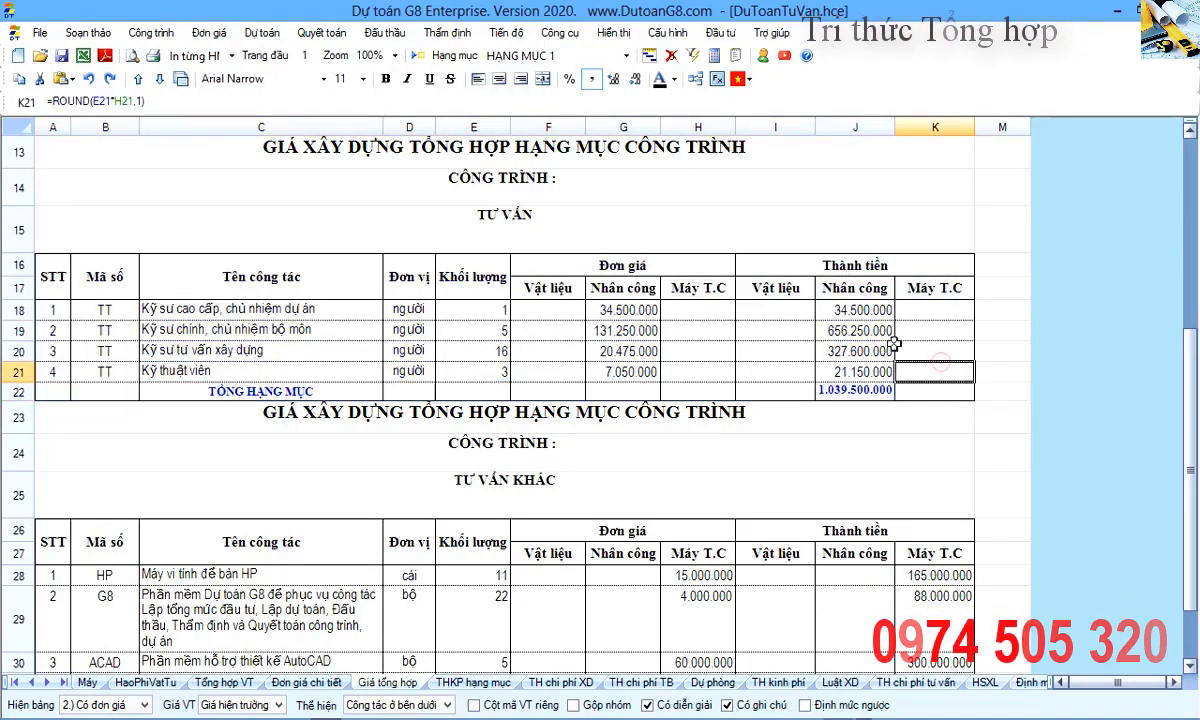
pyautogui.moveTo(855, 310); pyautogui.dragTo(855, 390)
pyautogui.click(855, 390)
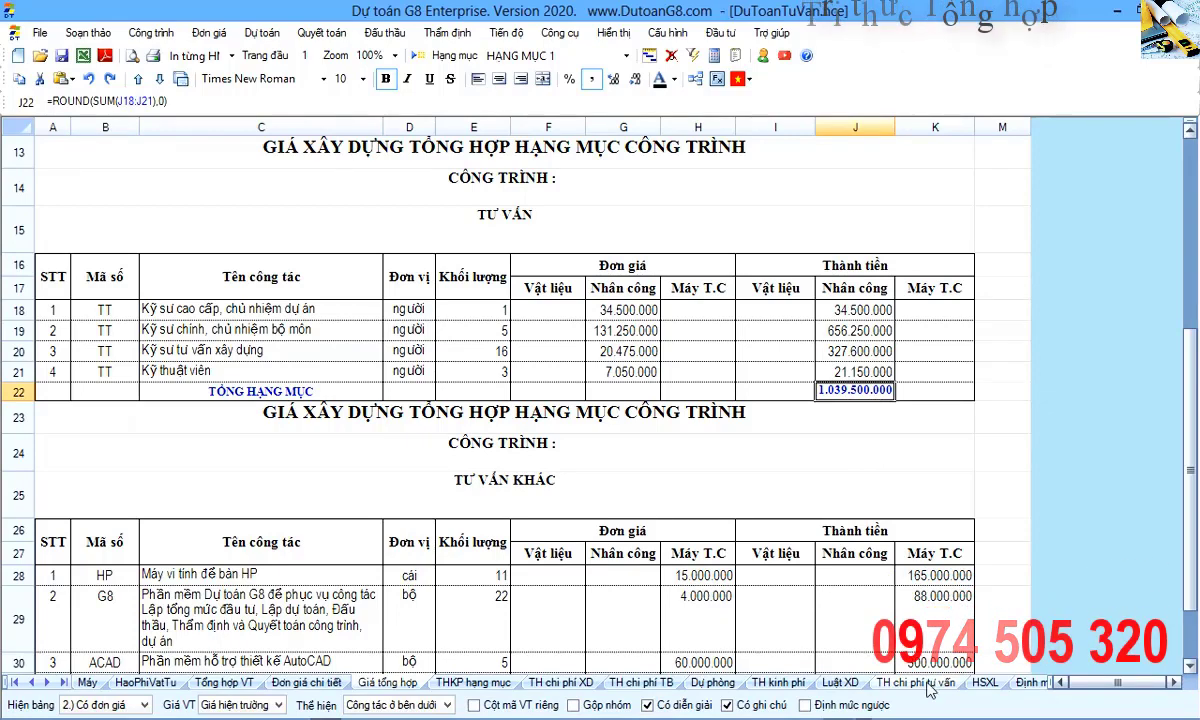
# - Review the tư vấn cost table in THKP hạng mục, checking its direct cost total and labour cost rows
pyautogui.click(470, 682)
pyautogui.moveTo(70, 306); pyautogui.dragTo(830, 478)
pyautogui.click(835, 478)
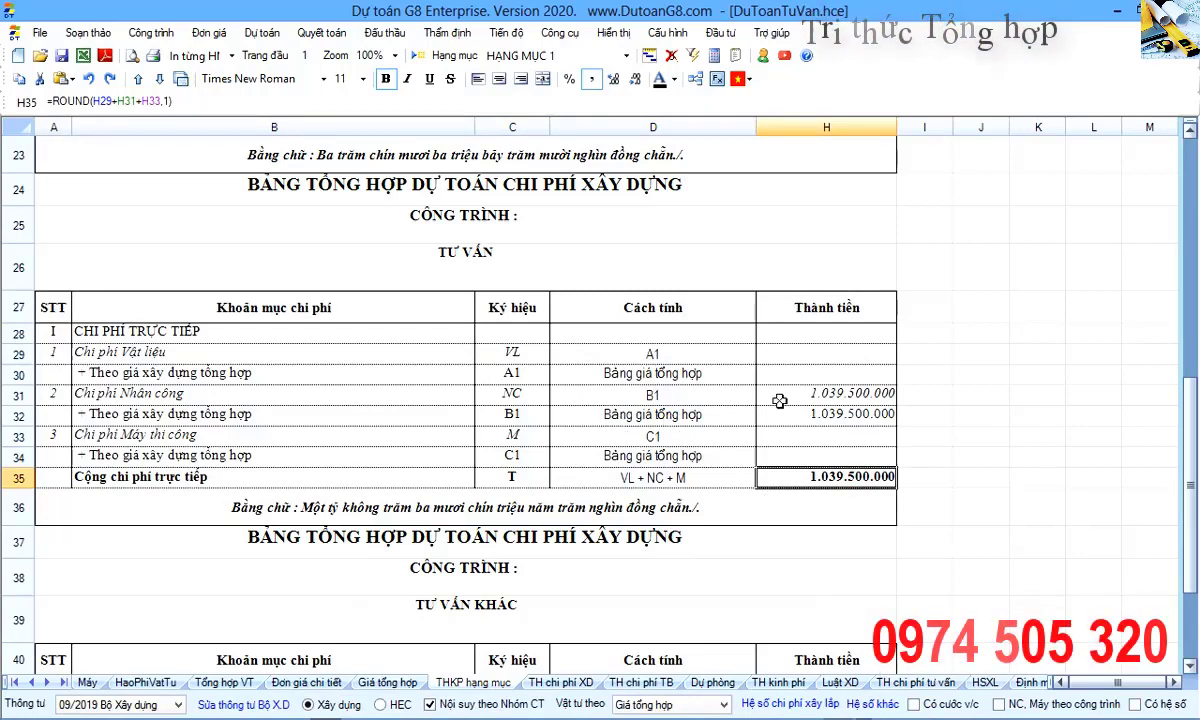
pyautogui.moveTo(737, 397); pyautogui.dragTo(830, 415)
pyautogui.click(829, 420)
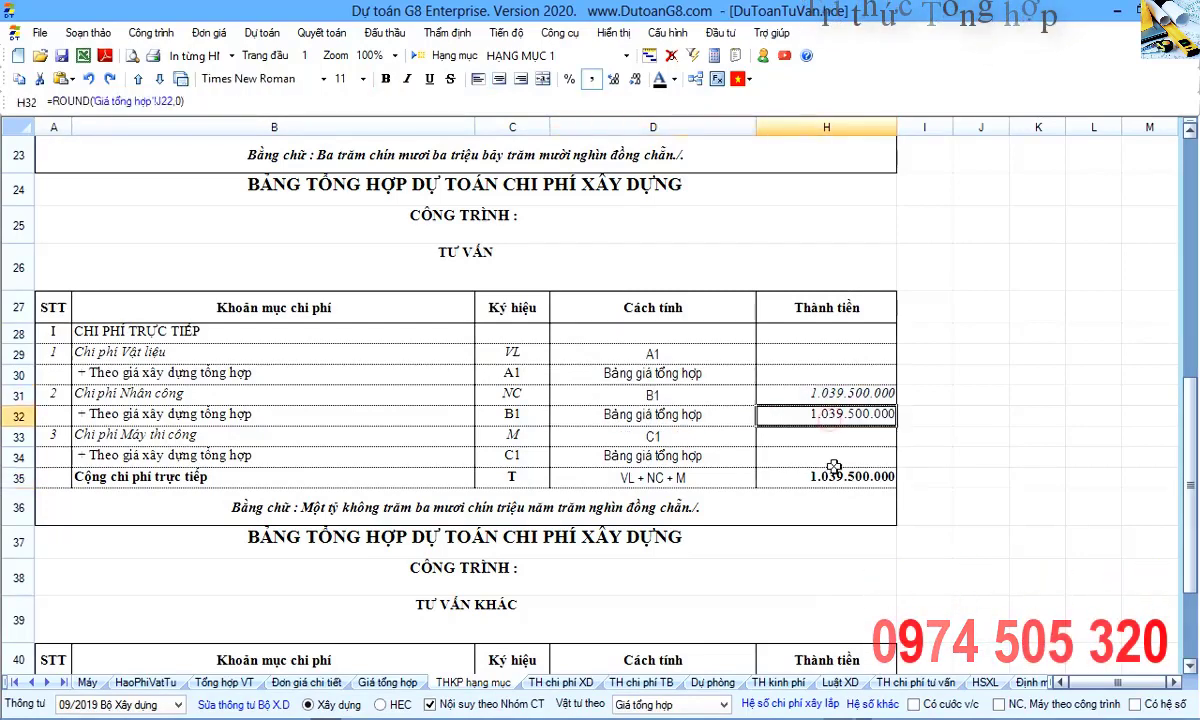
# - Return to TH chi phí tư vấn and examine how Chi phí quản lý is calculated from Chi phí chuyên gia
pyautogui.click(916, 684)
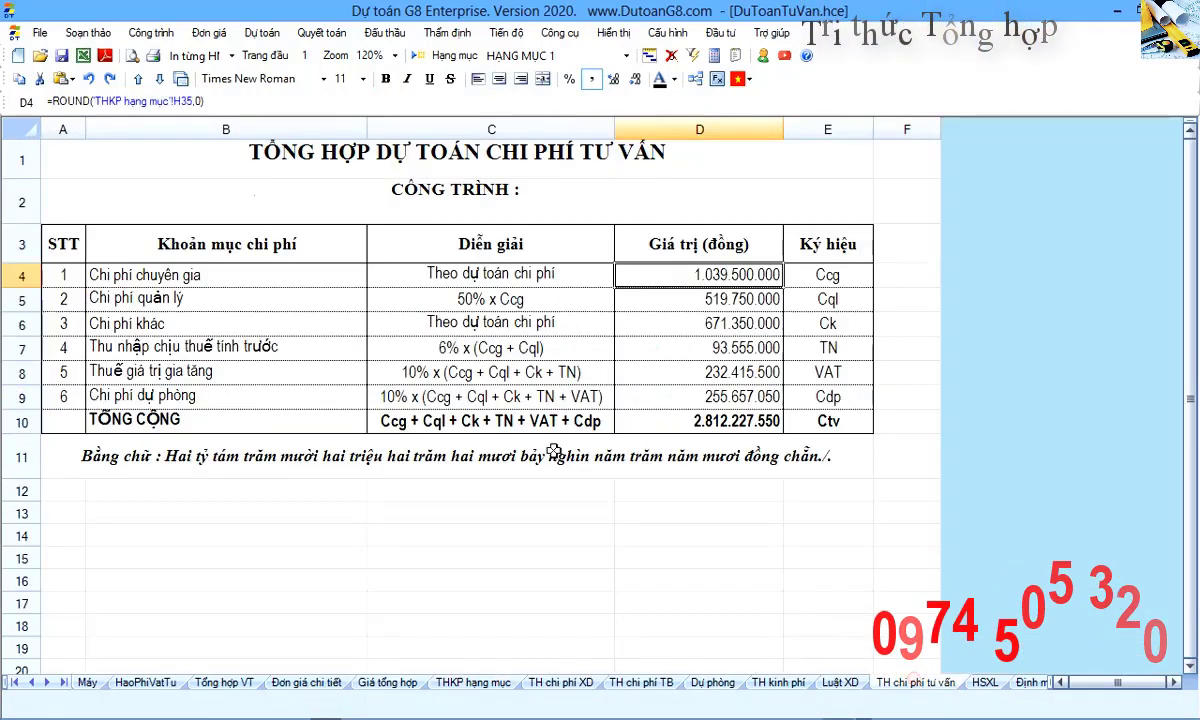
pyautogui.click(446, 305)
pyautogui.click(66, 300)
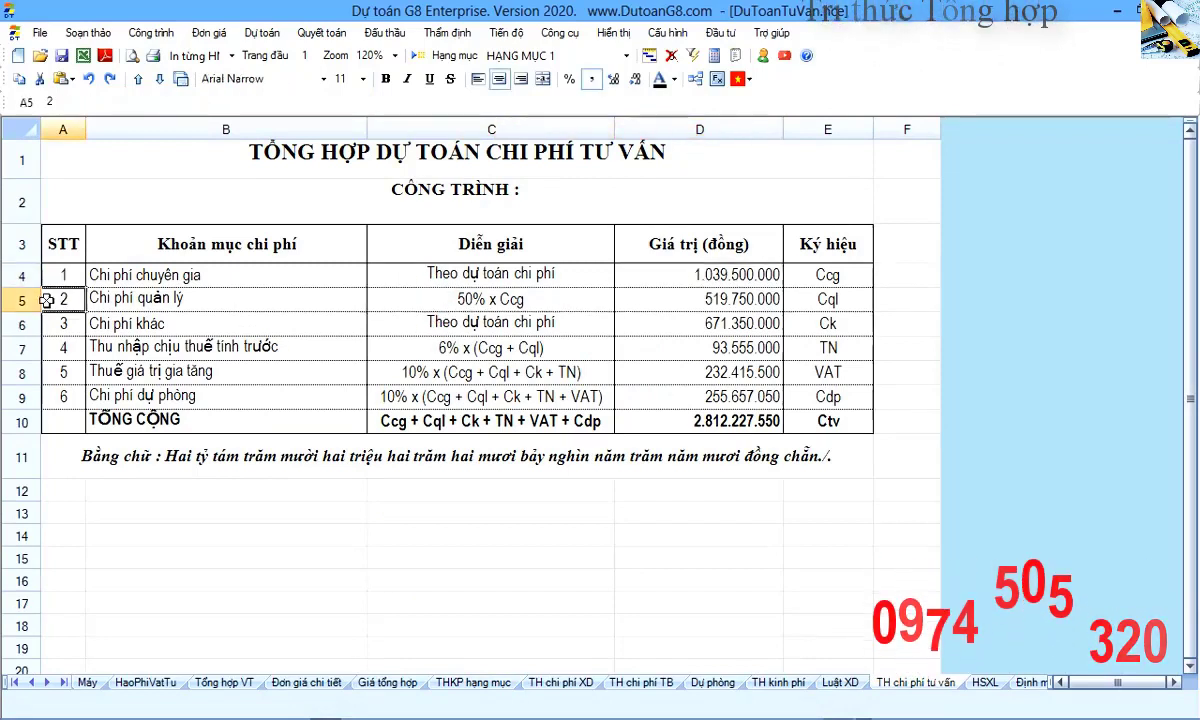
pyautogui.click(18, 300)
pyautogui.click(720, 300)
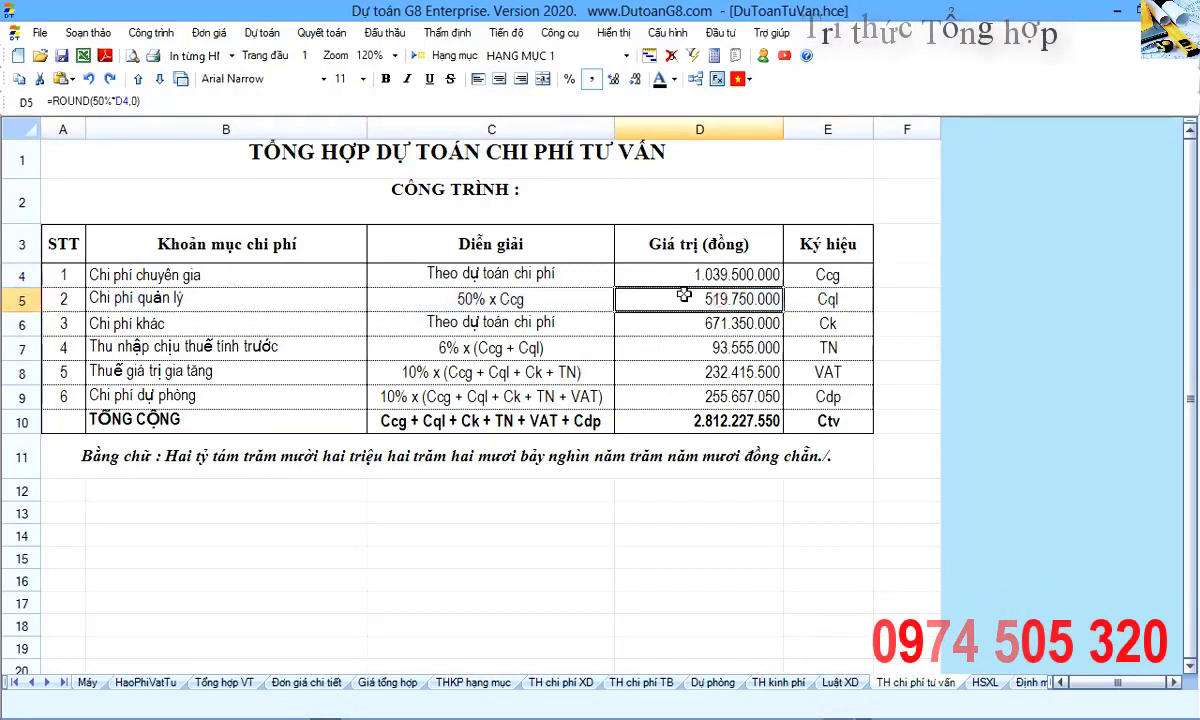
pyautogui.moveTo(585, 276); pyautogui.dragTo(650, 278)
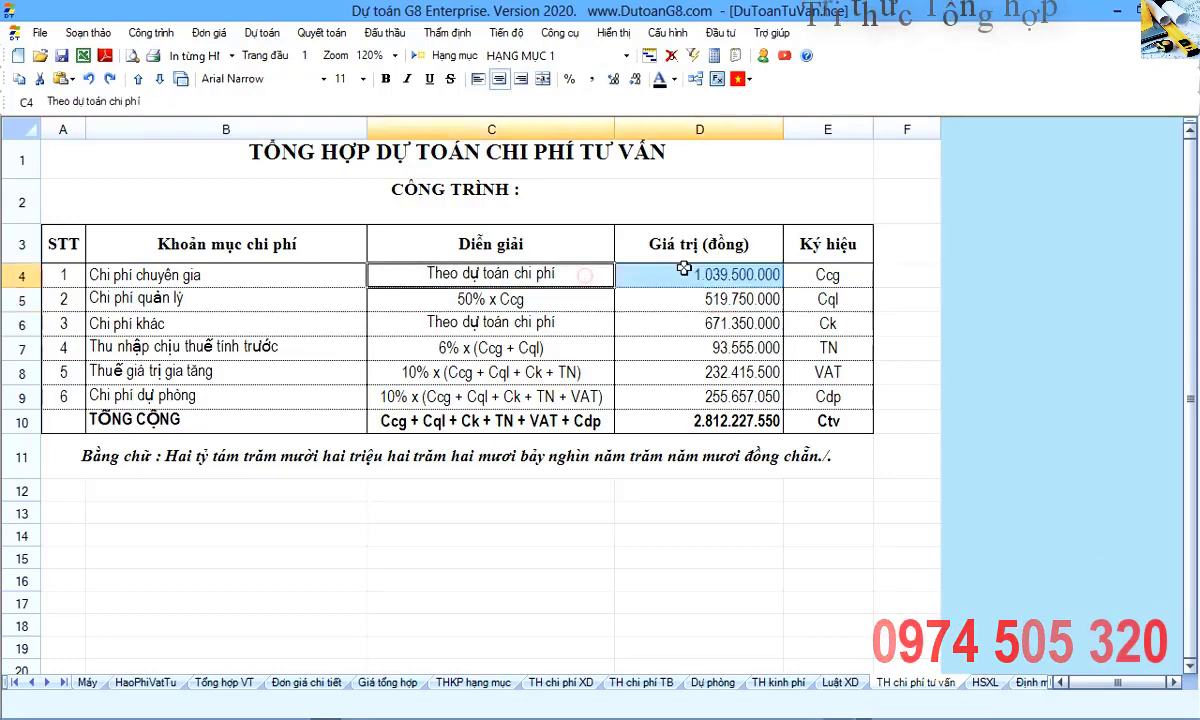
pyautogui.click(664, 300)
pyautogui.click(496, 292)
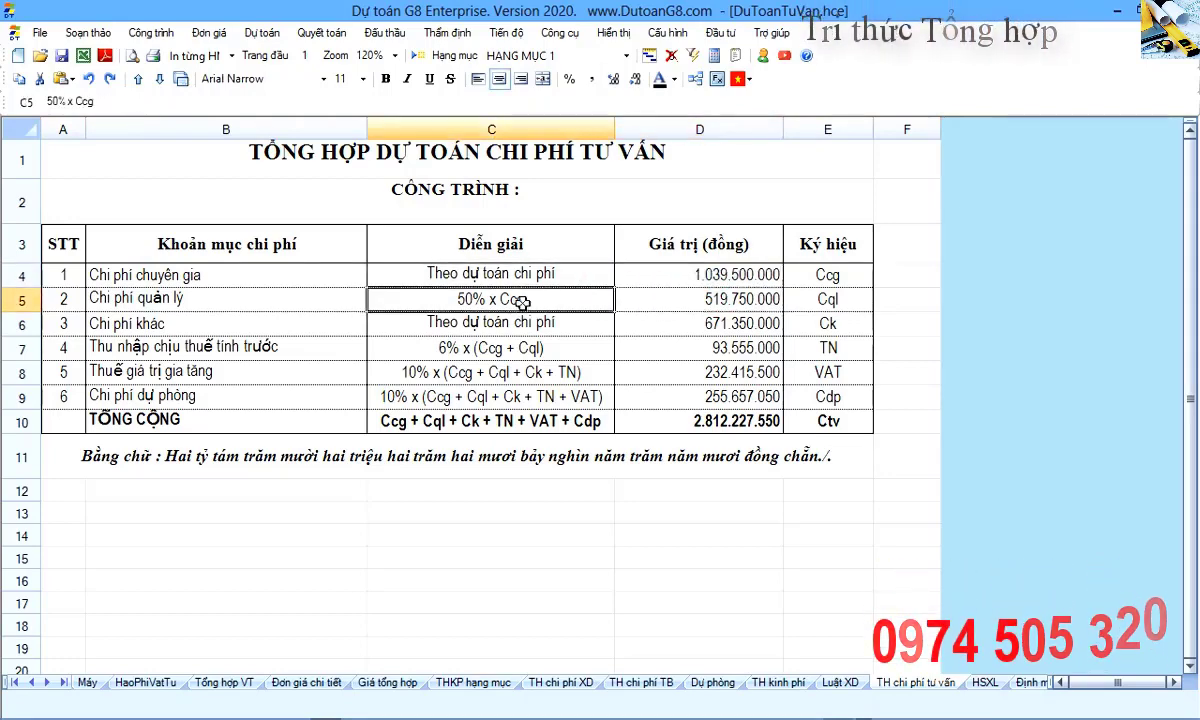
pyautogui.click(635, 298)
# - Switch to Foxit Reader and find the management cost percentage table in Circular 16/2019/TT-BXD
pyautogui.hotkey('alt', 'Tab')
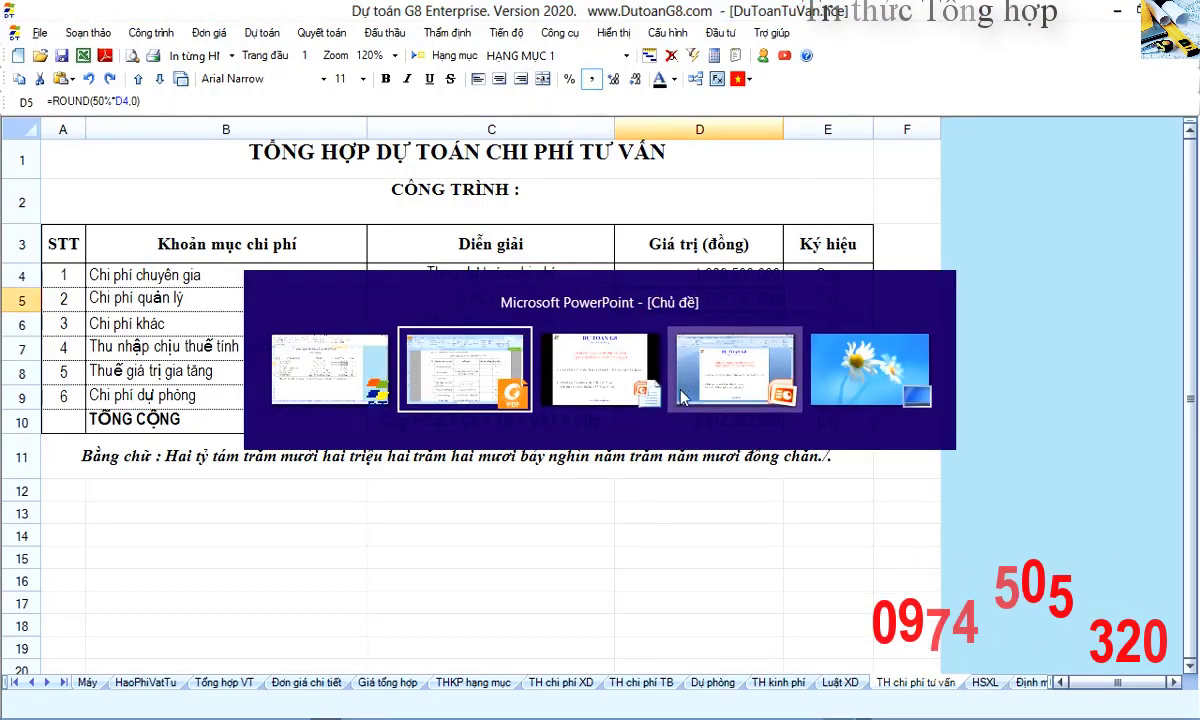
pyautogui.scroll(5, 590, 465)
pyautogui.scroll(8, 608, 472)
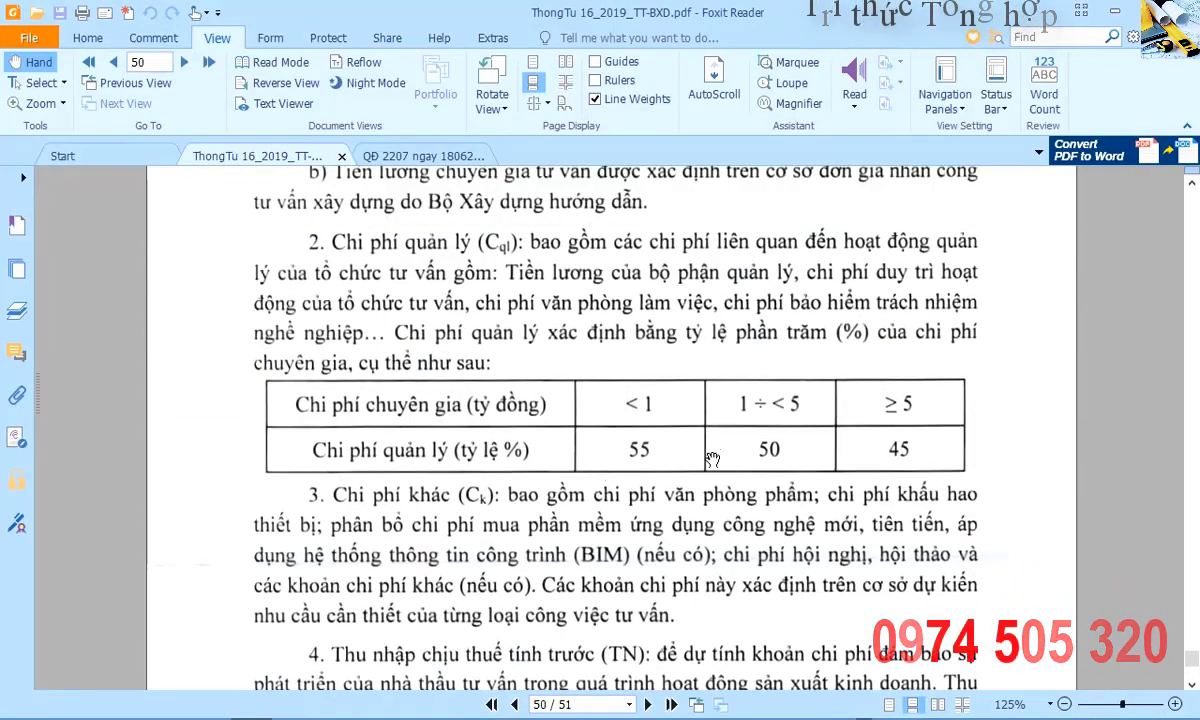
# - Switch back to Dự toán G8 and compare the Chi phí chuyên gia and Chi phí quản lý value formulas
pyautogui.hotkey('alt', 'Tab')
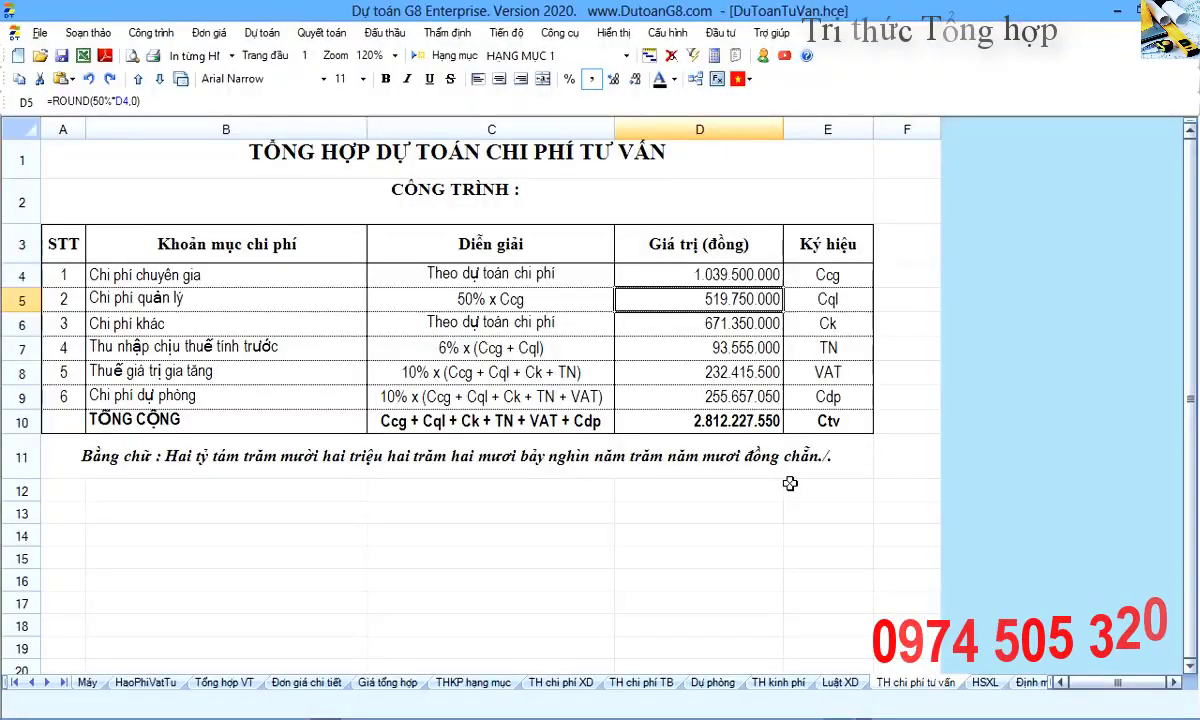
pyautogui.click(605, 273)
pyautogui.click(625, 274)
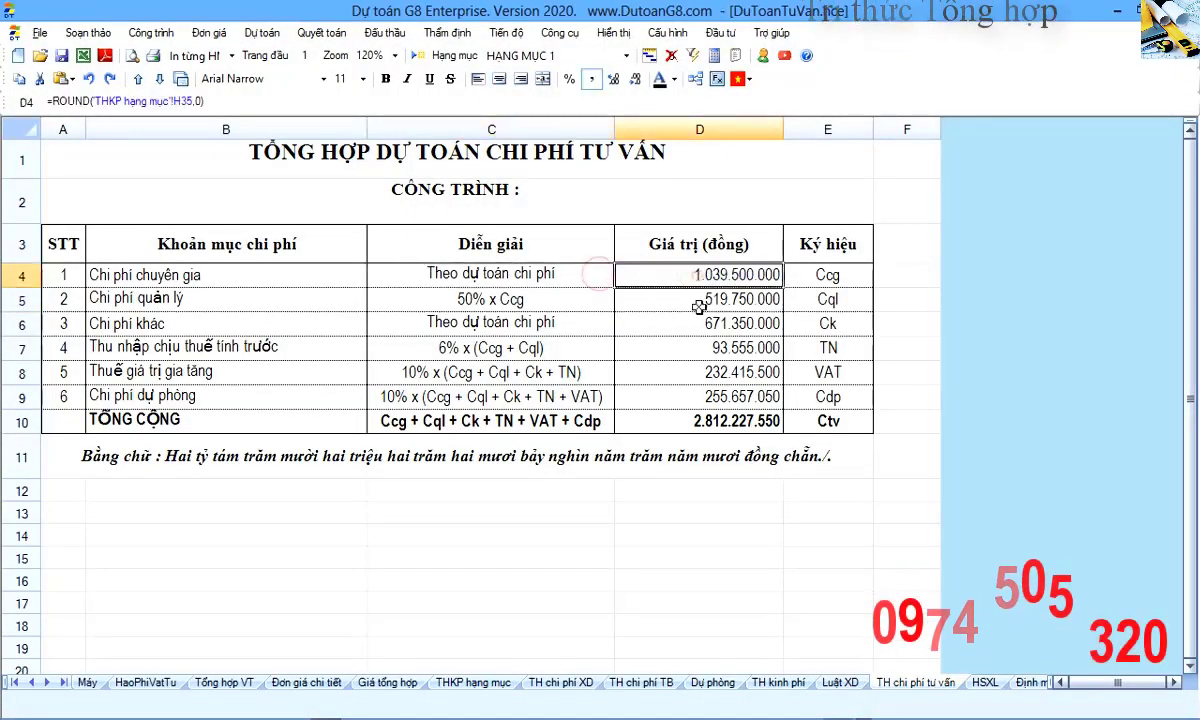
pyautogui.click(622, 299)
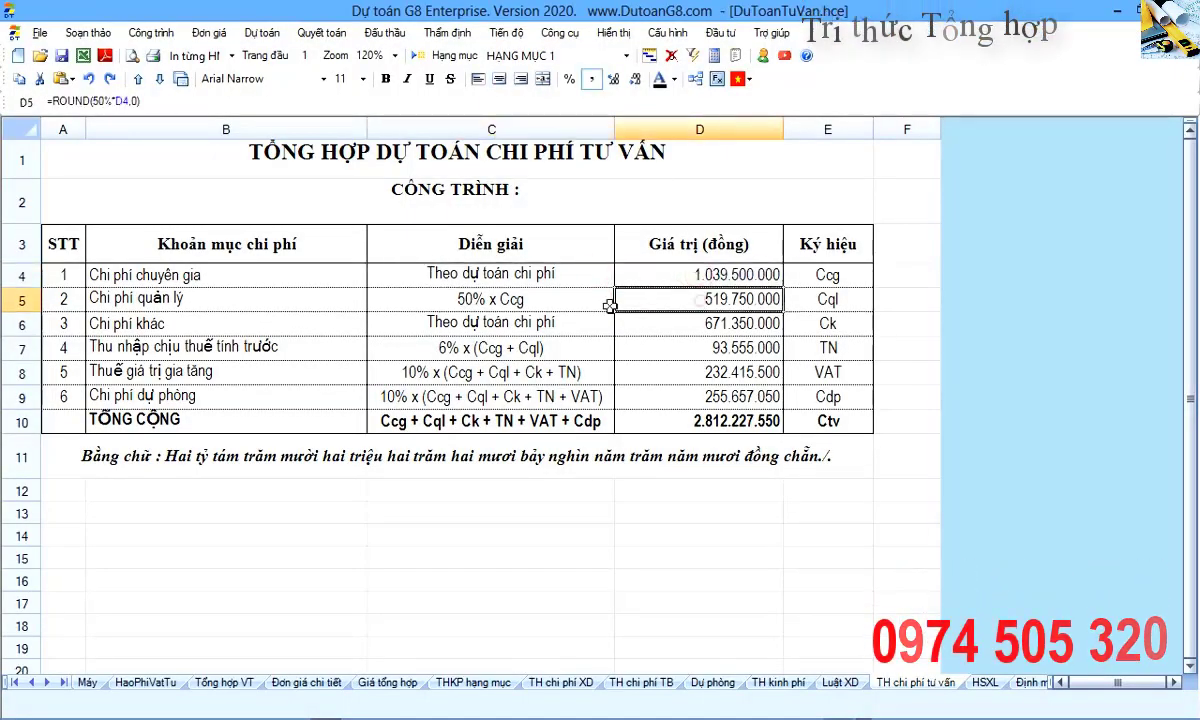
# - Trace the Chi phí khác value to its source in THKP hạng mục and examine the tư vấn khác table
pyautogui.click(706, 324)
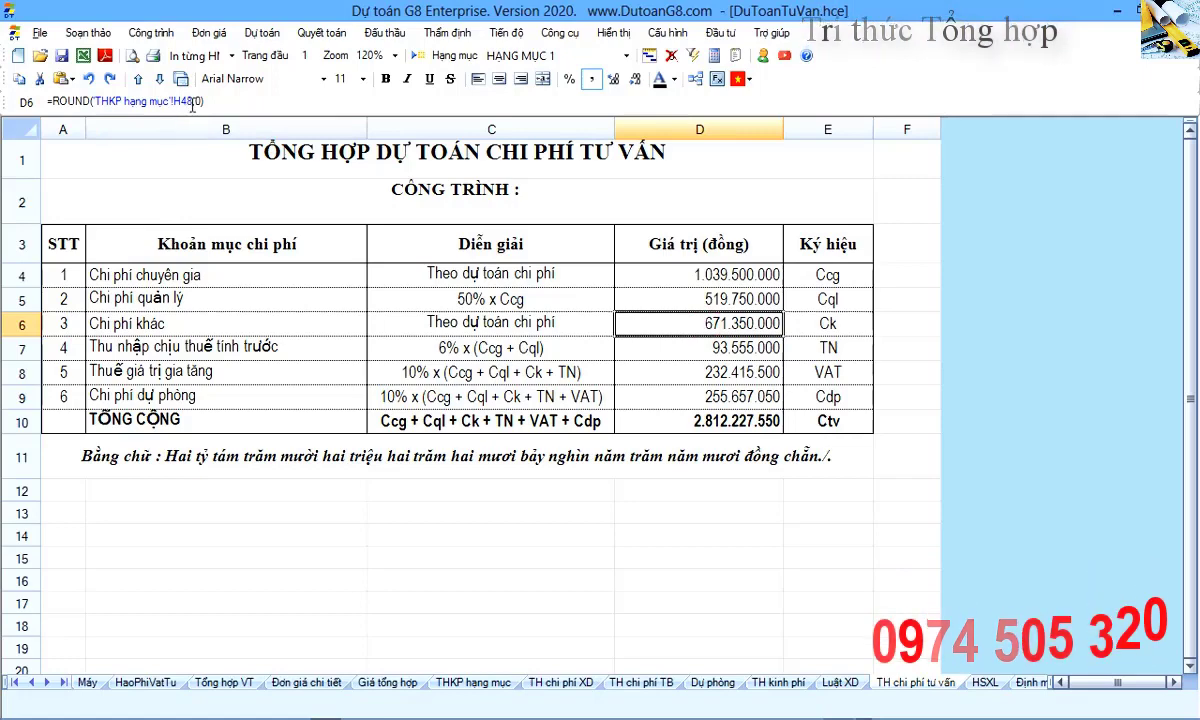
pyautogui.hotkey('ctrl', '[')
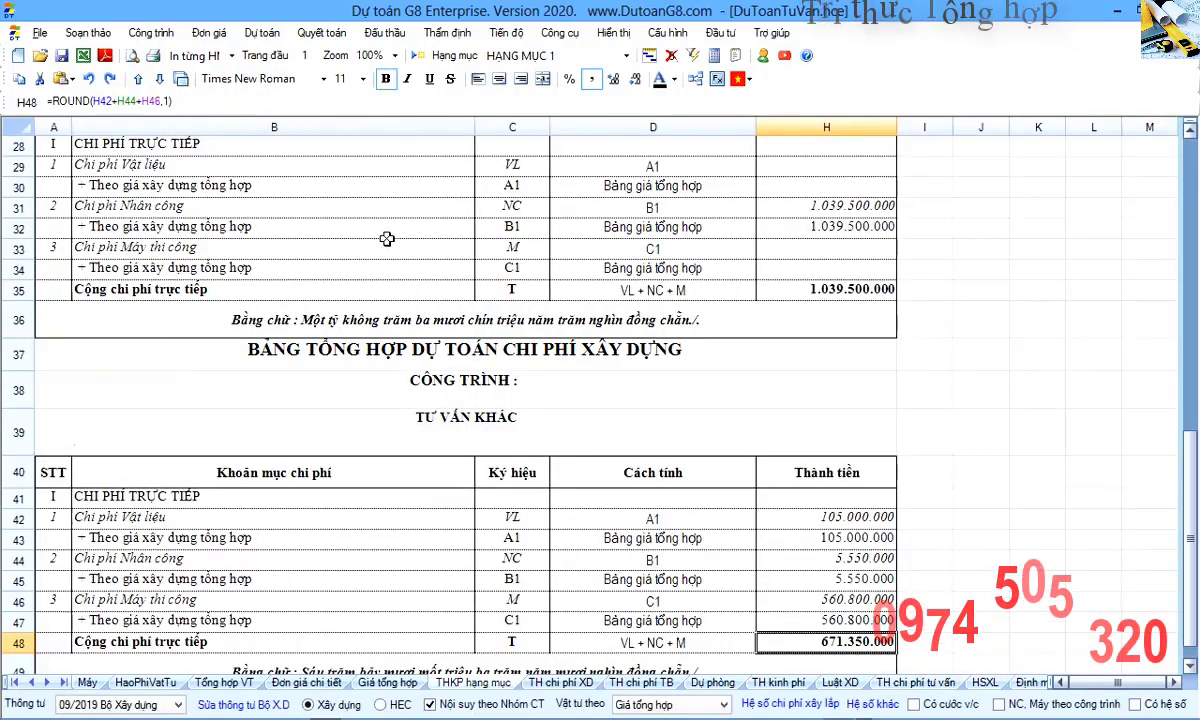
pyautogui.moveTo(328, 228); pyautogui.dragTo(594, 395)
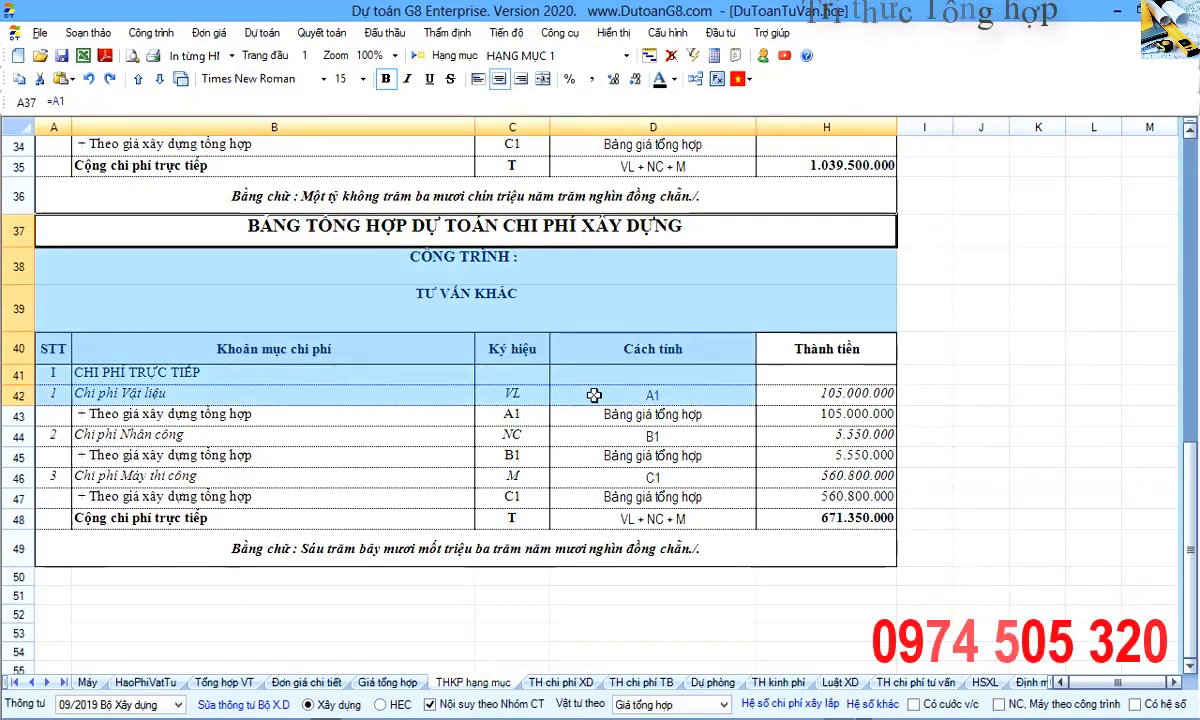
# - Examine how Cộng chi phí trực tiếp in the TƯ VẤN KHÁC table is summed from its material, labour and machine costs
pyautogui.click(594, 395)
pyautogui.click(436, 290)
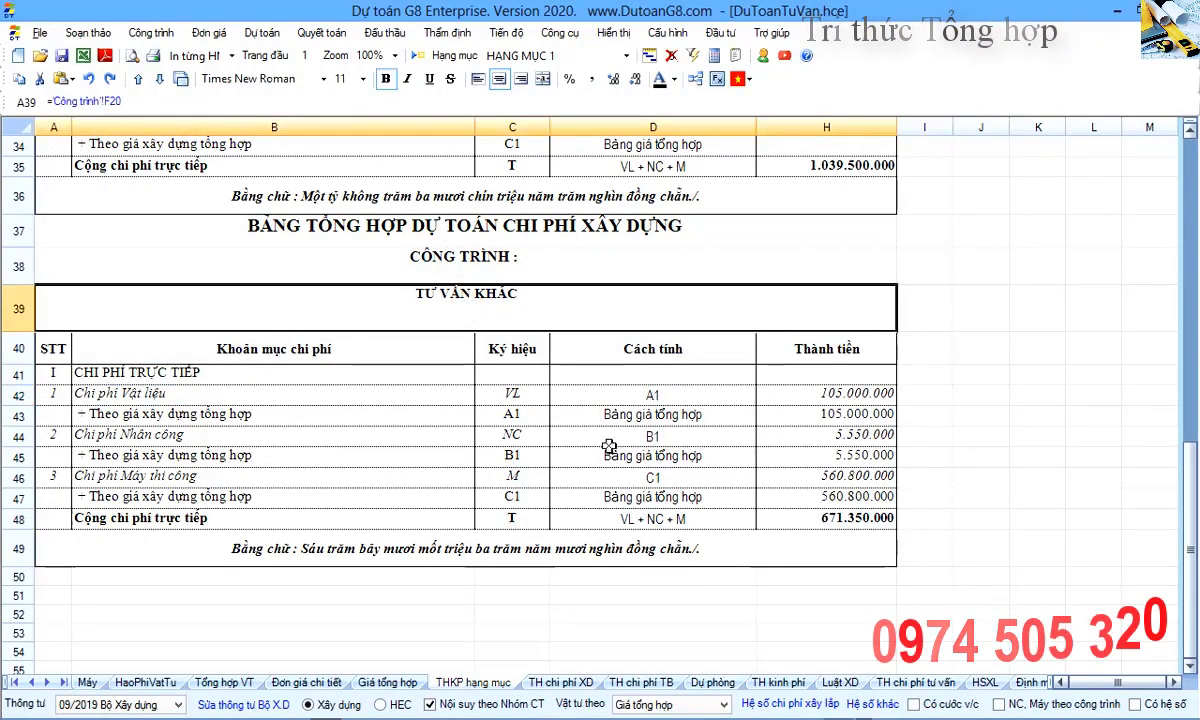
pyautogui.click(845, 519)
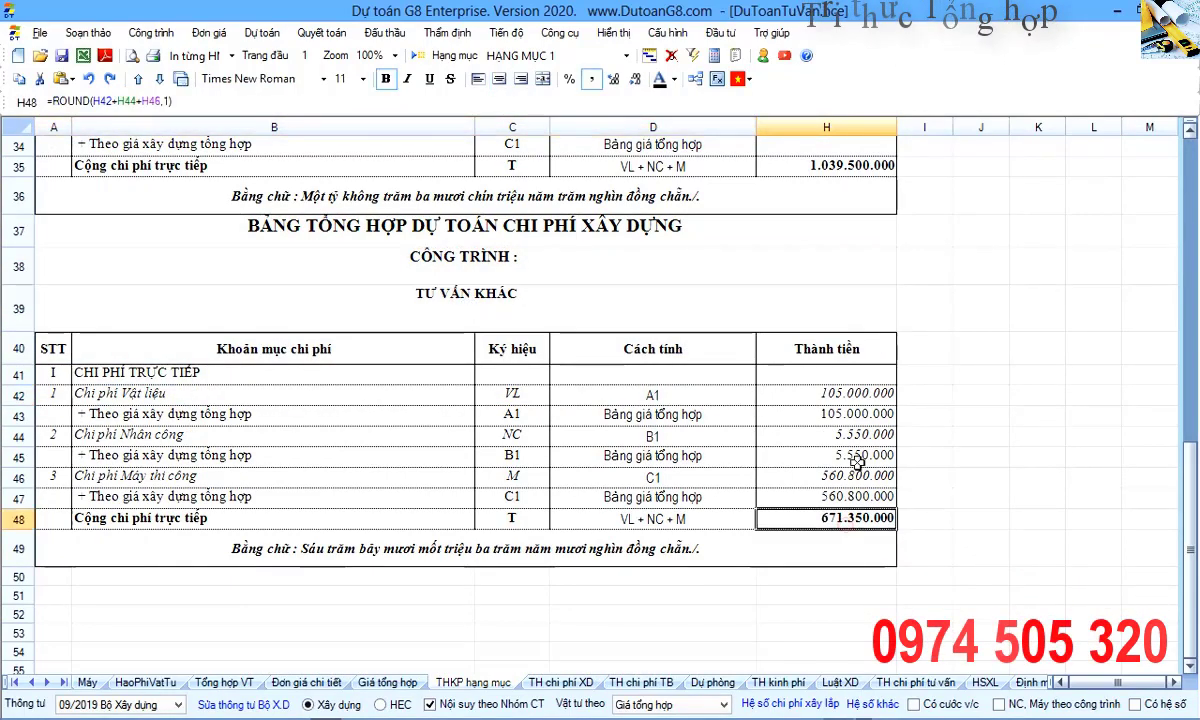
pyautogui.doubleClick(830, 521)
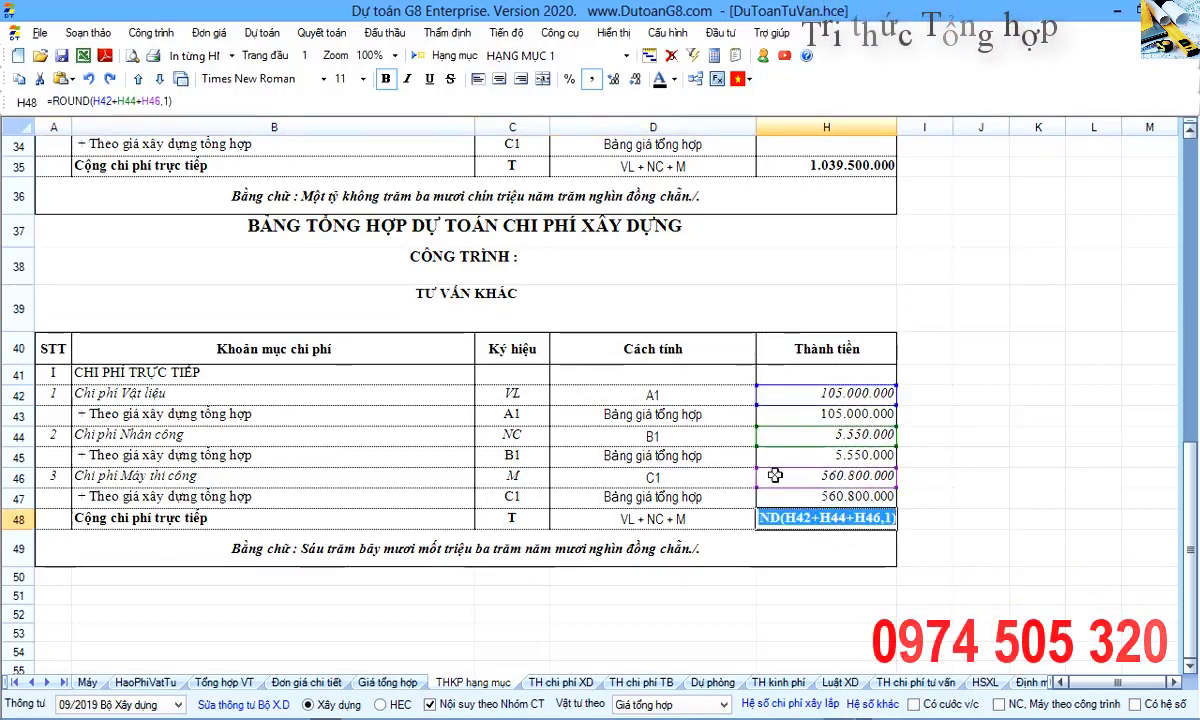
pyautogui.press('Escape')
pyautogui.moveTo(88, 375); pyautogui.dragTo(185, 500)
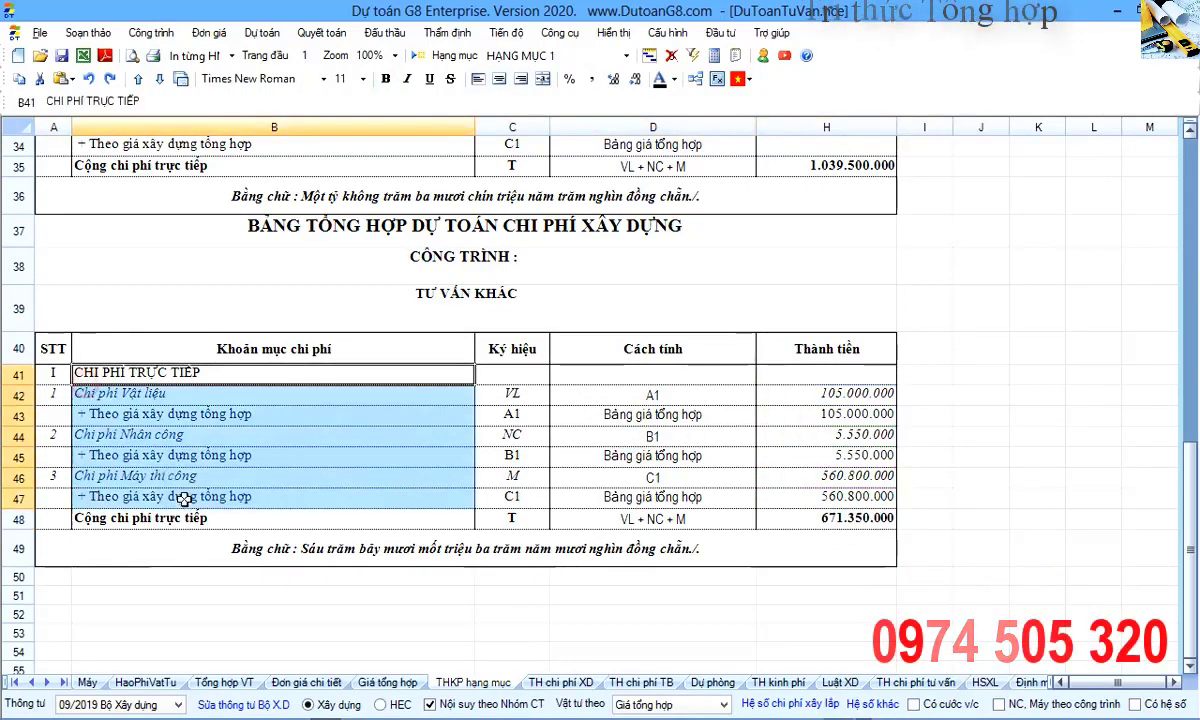
pyautogui.click(185, 500)
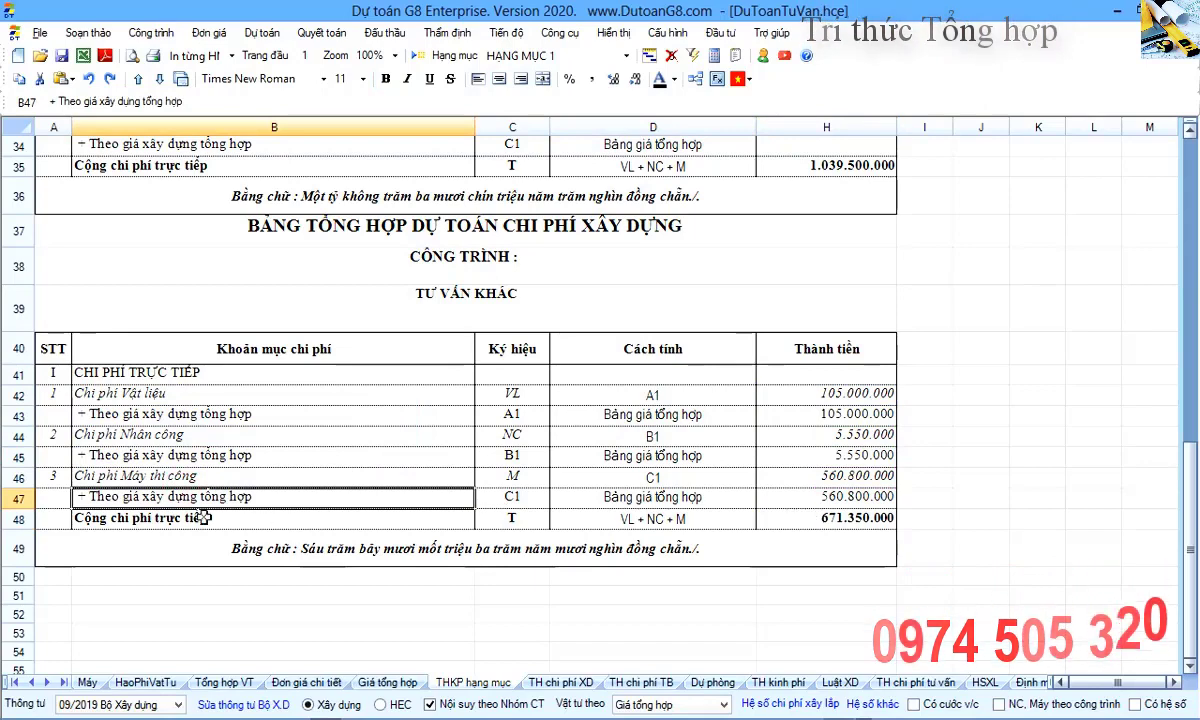
# - Trace the TƯ VẤN KHÁC machine cost under Theo giá xây dựng tổng hợp to its source table in Giá tổng hợp
pyautogui.click(838, 497)
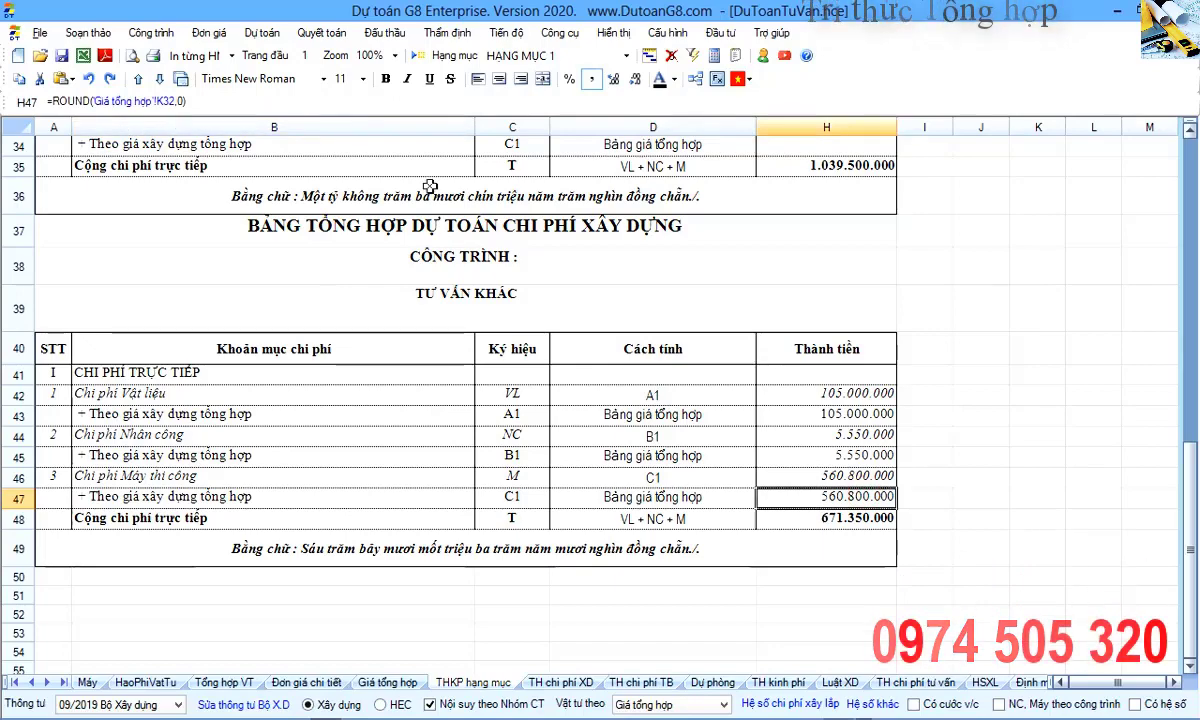
pyautogui.hotkey('ctrl', '[')
pyautogui.scroll(-1, 428, 184)
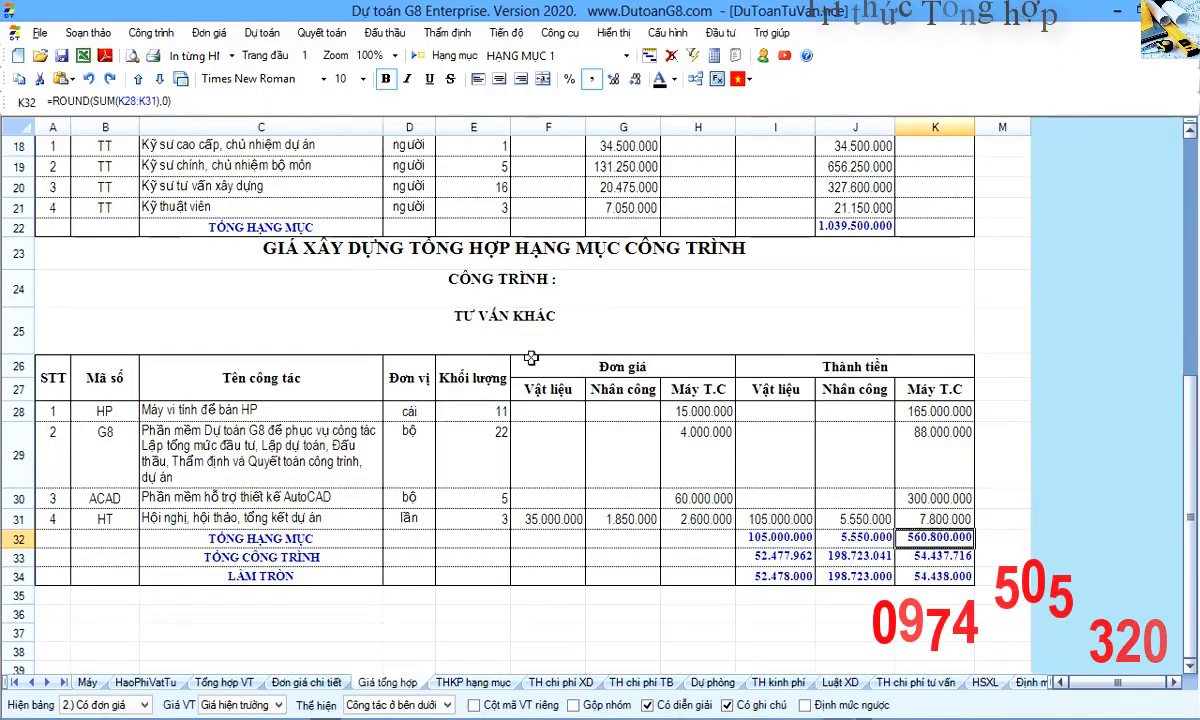
pyautogui.moveTo(428, 300); pyautogui.dragTo(940, 543)
pyautogui.click(940, 543)
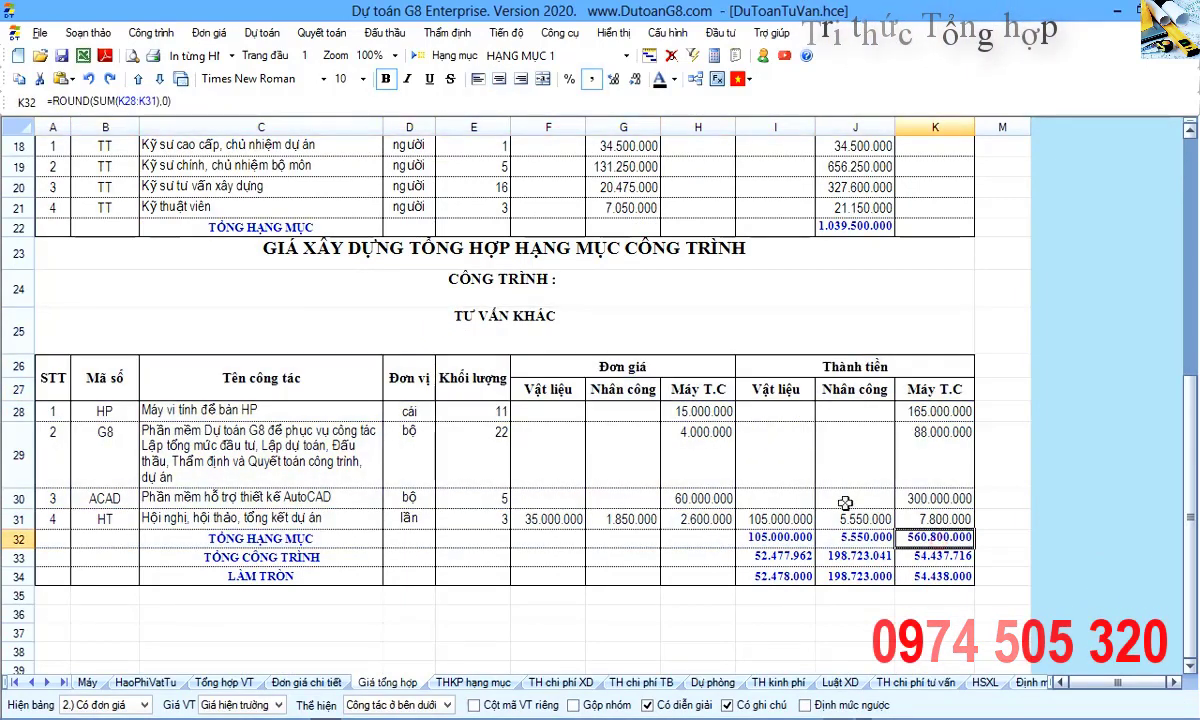
# - Return to TH chi phí tư vấn and examine the value formula of Thu nhập chịu thuế tính trước
pyautogui.click(918, 683)
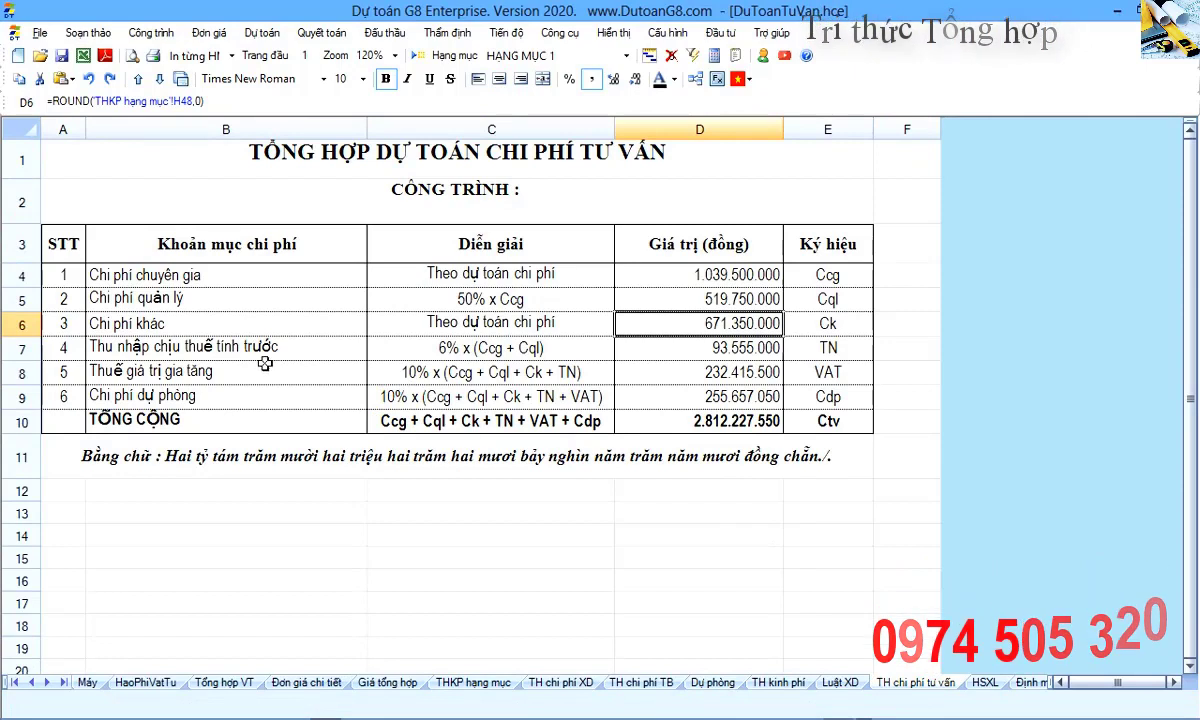
pyautogui.moveTo(262, 356); pyautogui.dragTo(590, 332)
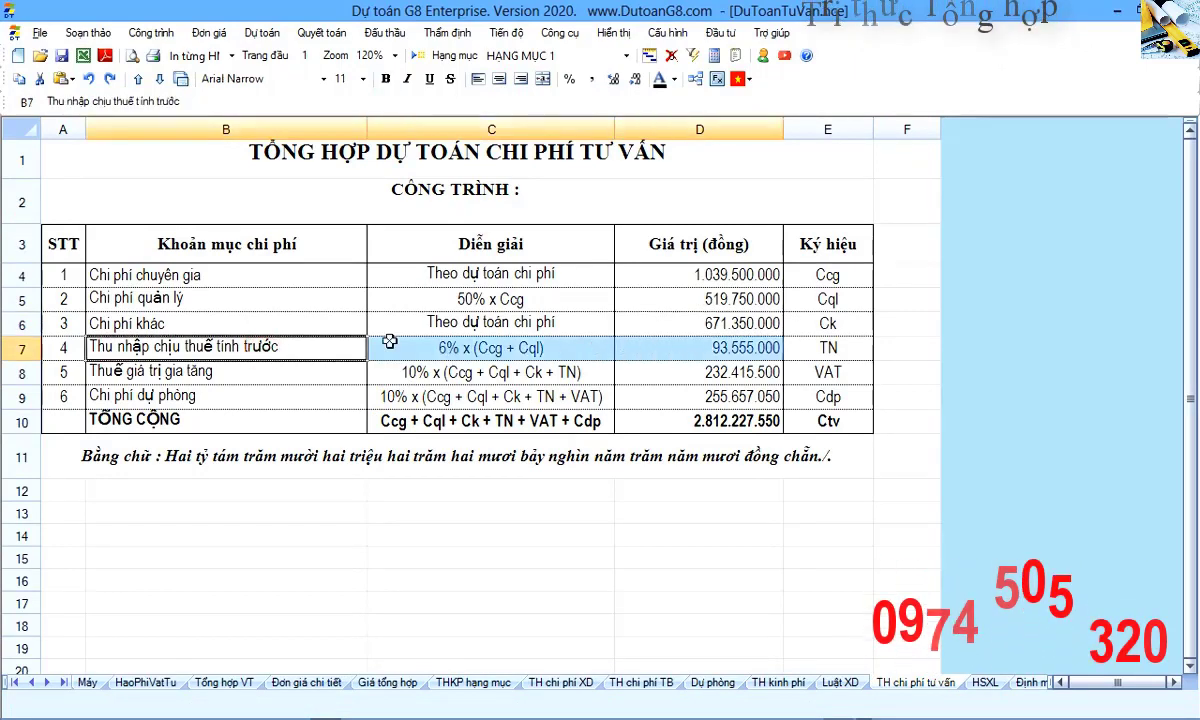
pyautogui.doubleClick(762, 350)
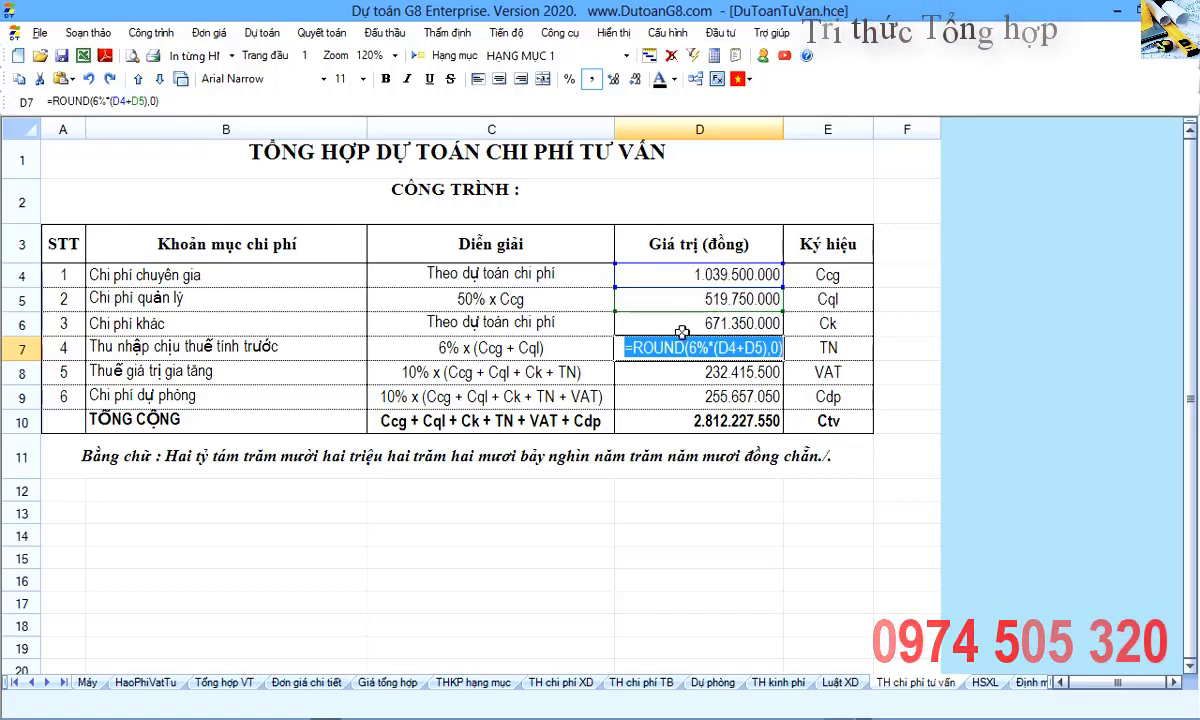
pyautogui.press('Escape')
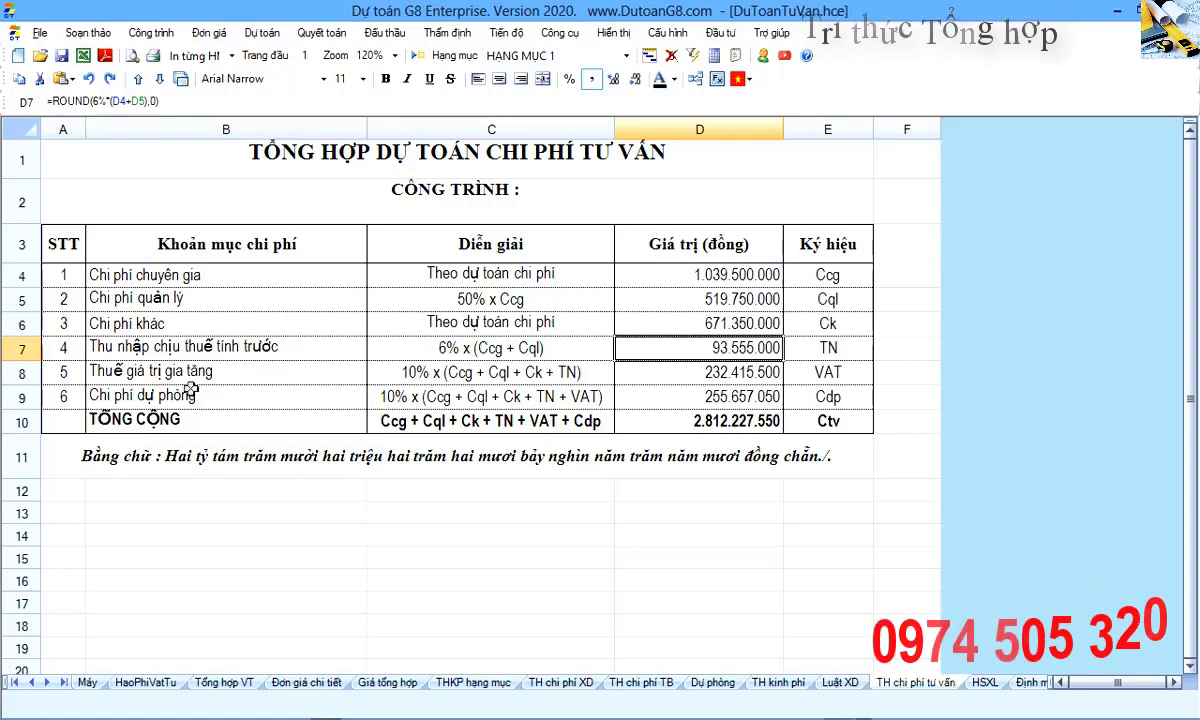
# - Inspect the value formulas of Thuế giá trị gia tăng and Chi phí dự phòng in the summary table
pyautogui.click(20, 372)
pyautogui.doubleClick(705, 372)
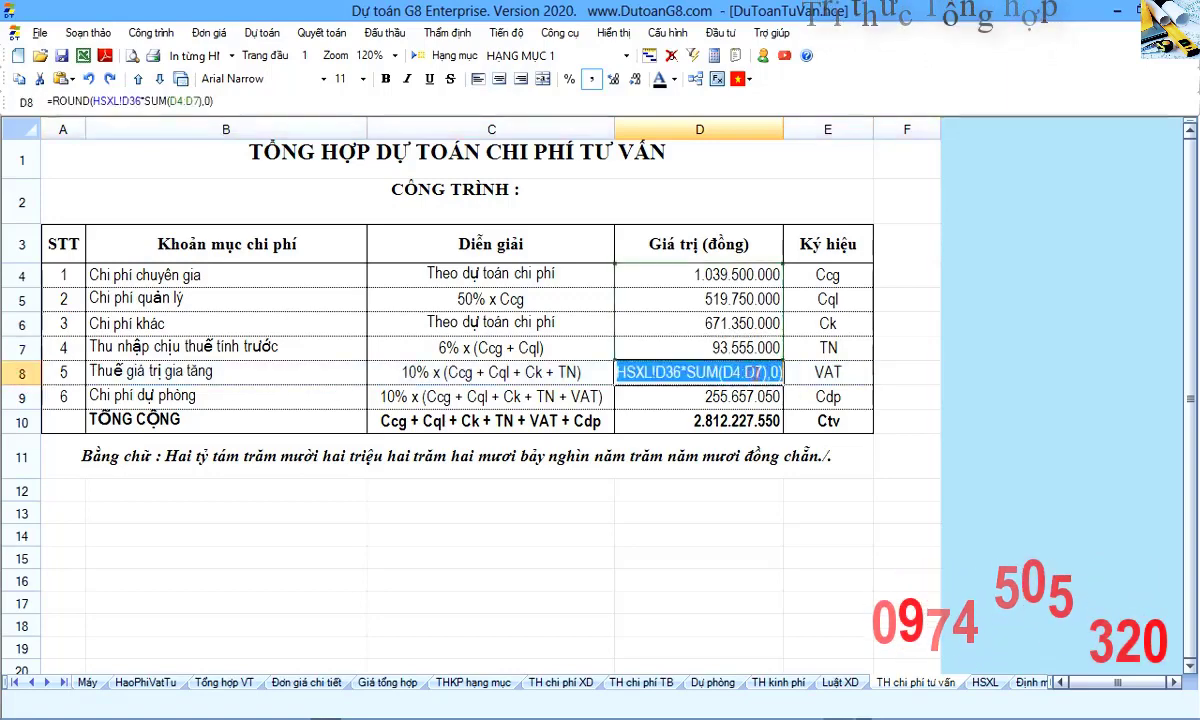
pyautogui.press('Escape')
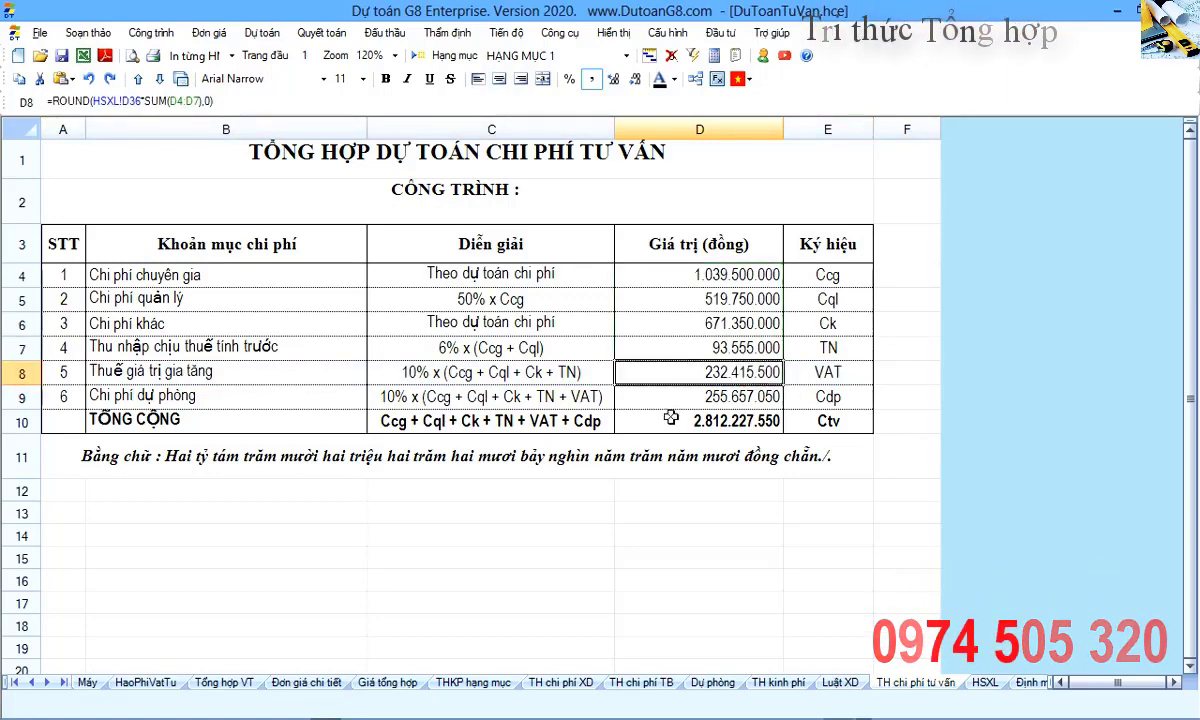
pyautogui.doubleClick(690, 397)
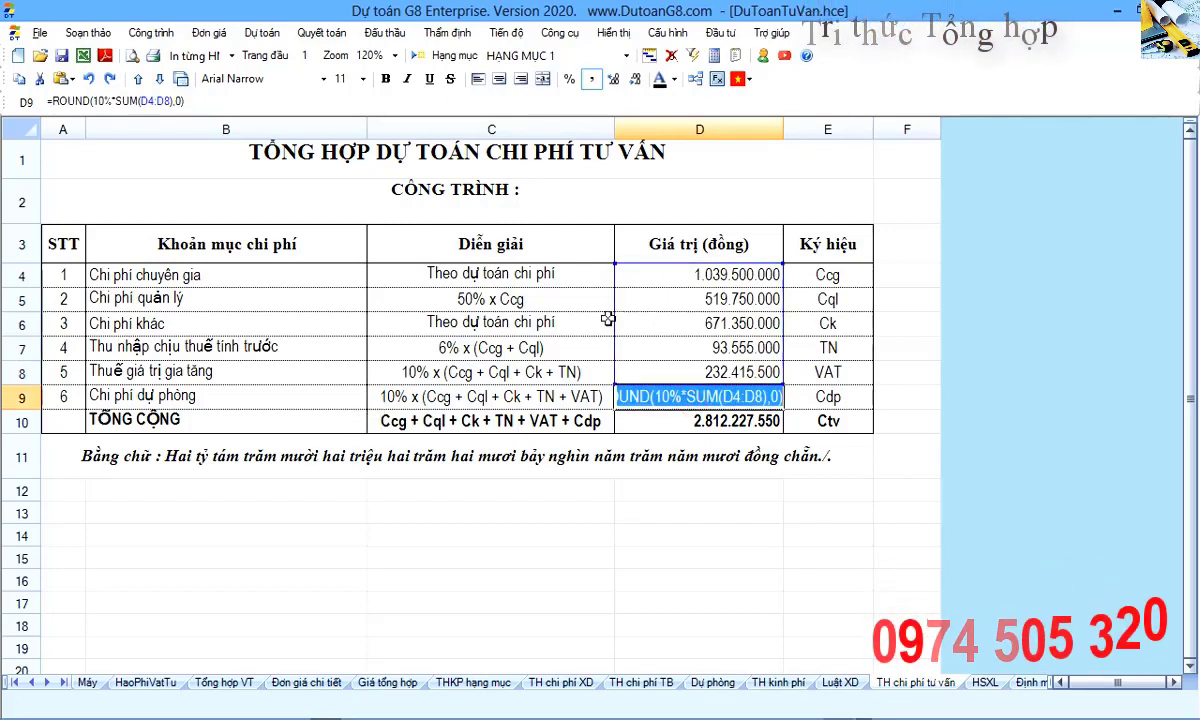
pyautogui.press('Escape')
# - Examine the TỔNG CỘNG row's description and the formula that sums all consulting cost items
pyautogui.click(270, 420)
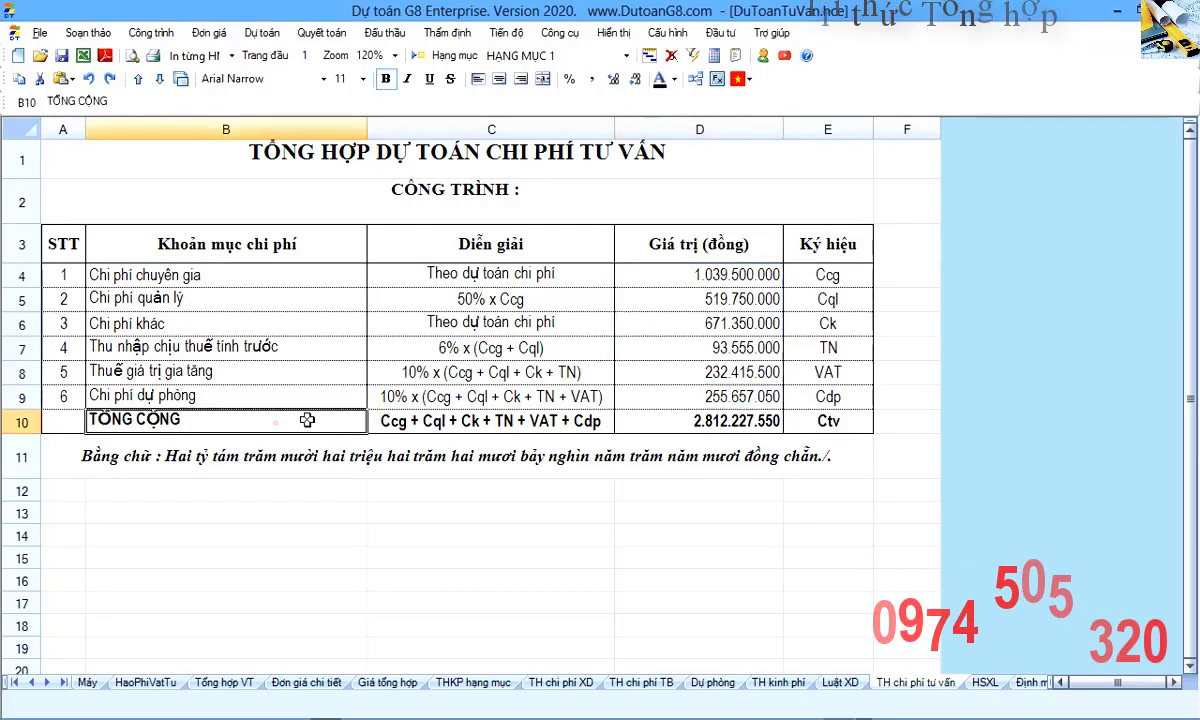
pyautogui.click(465, 420)
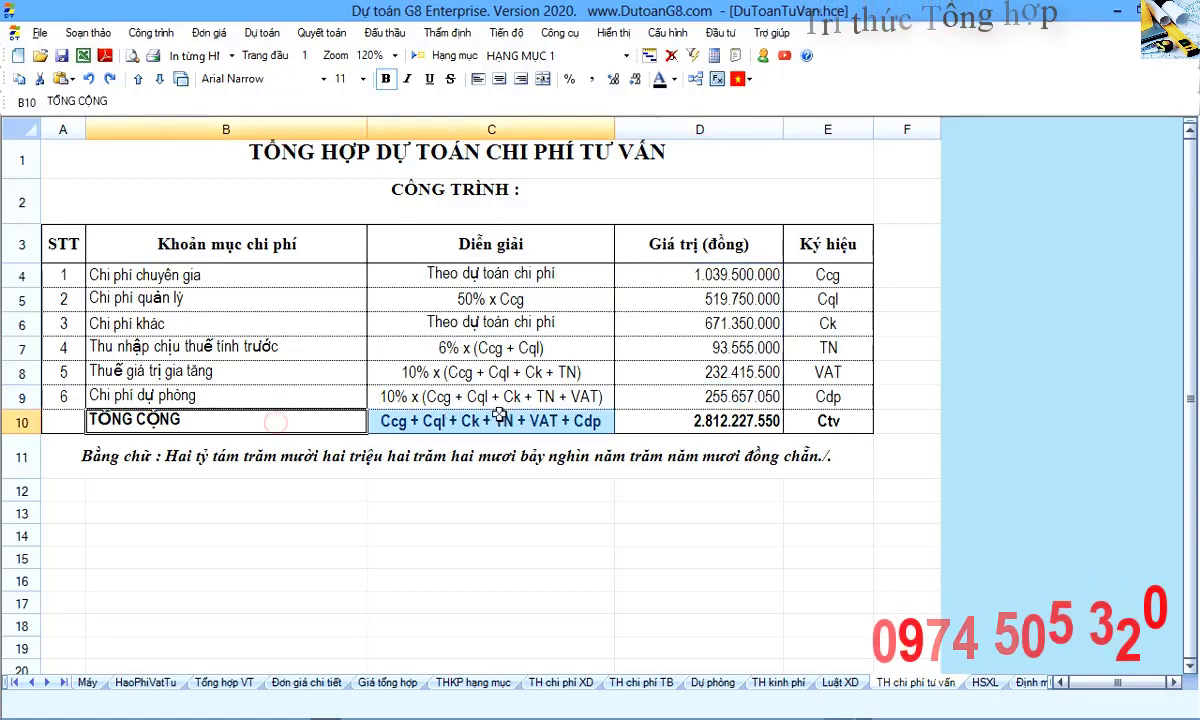
pyautogui.doubleClick(737, 422)
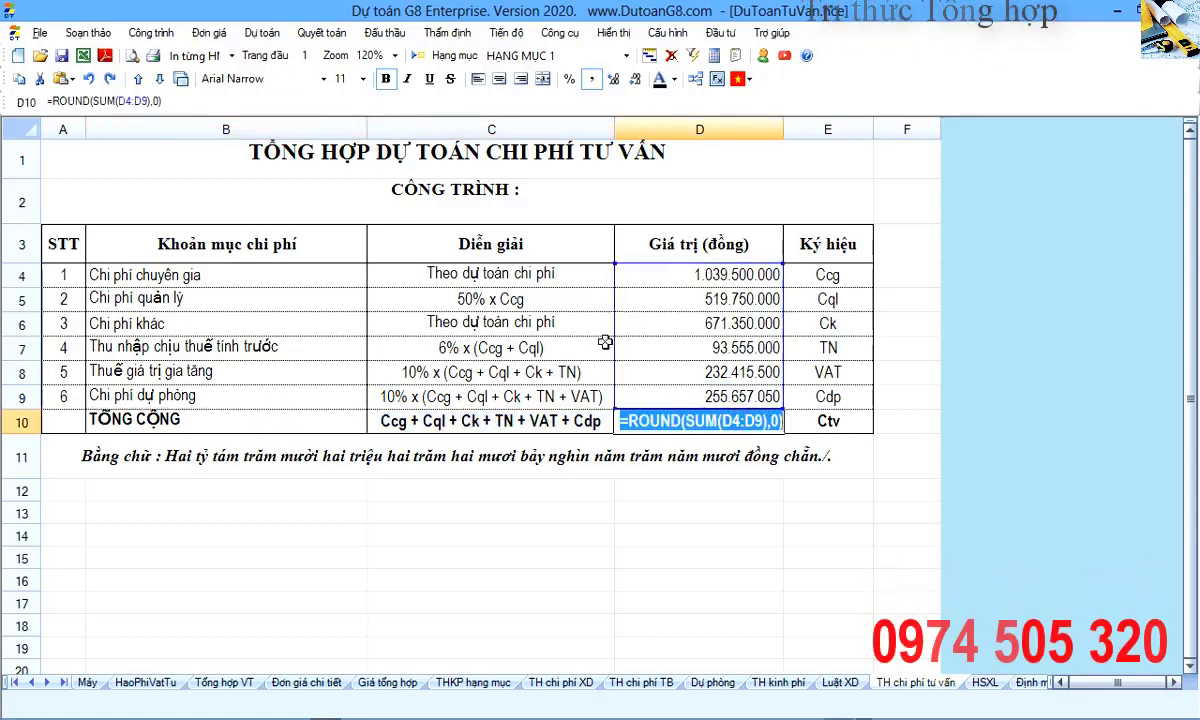
pyautogui.press('Escape')
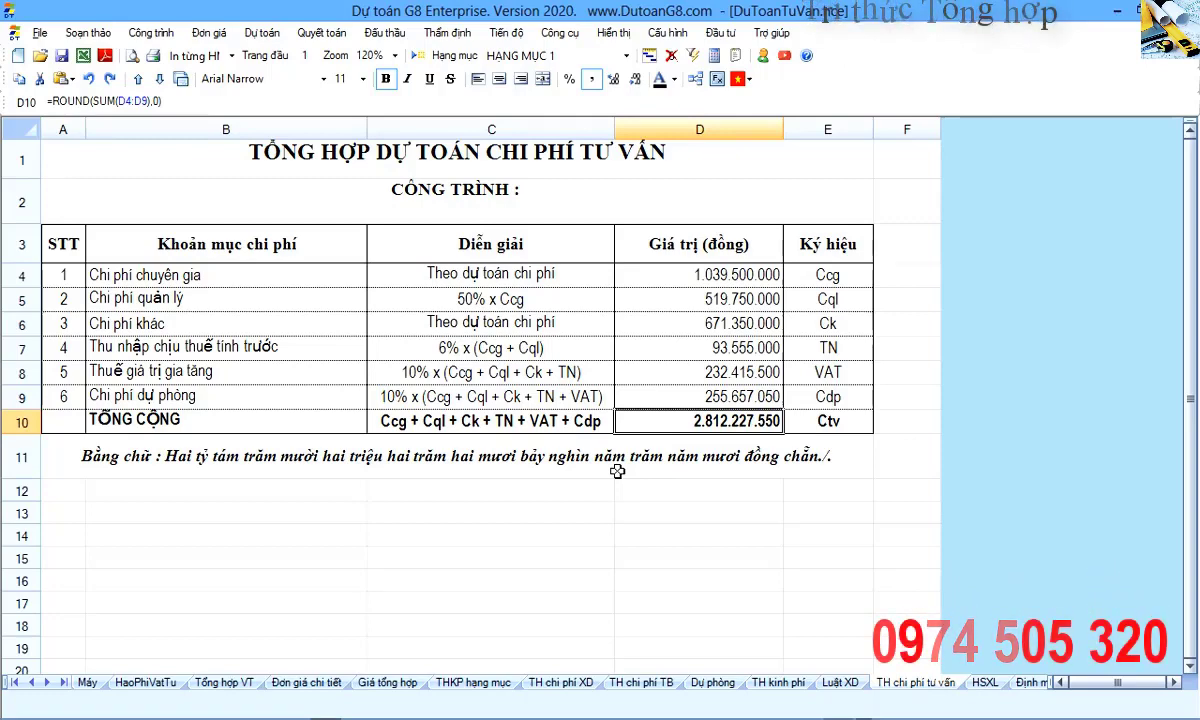
pyautogui.click(537, 388)
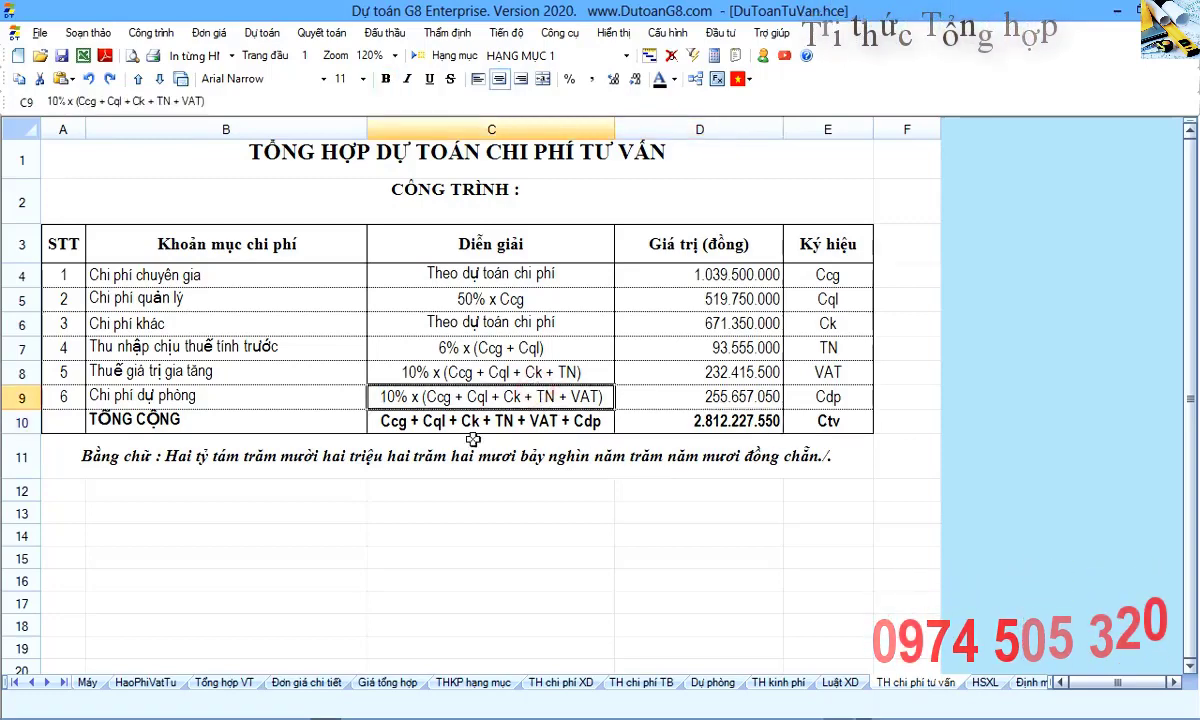
# - Go to the Công trình sheet and review the work items listed under HẠNG MỤC 1
pyautogui.click(15, 682)
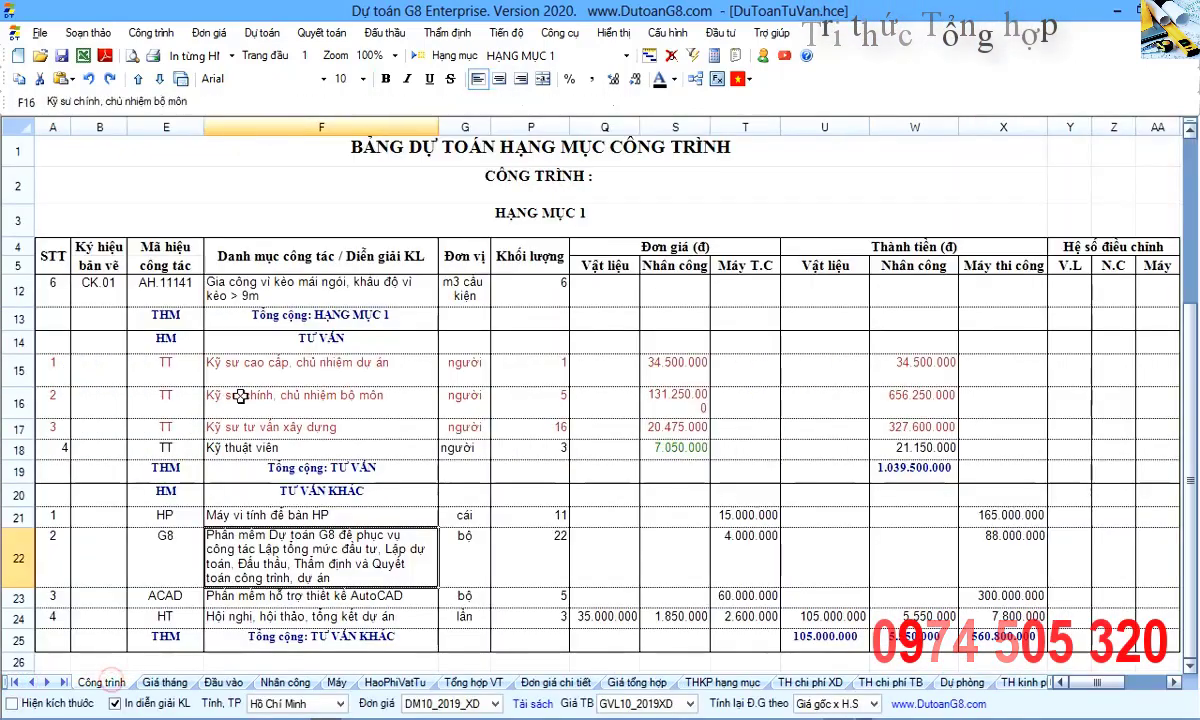
pyautogui.click(290, 366)
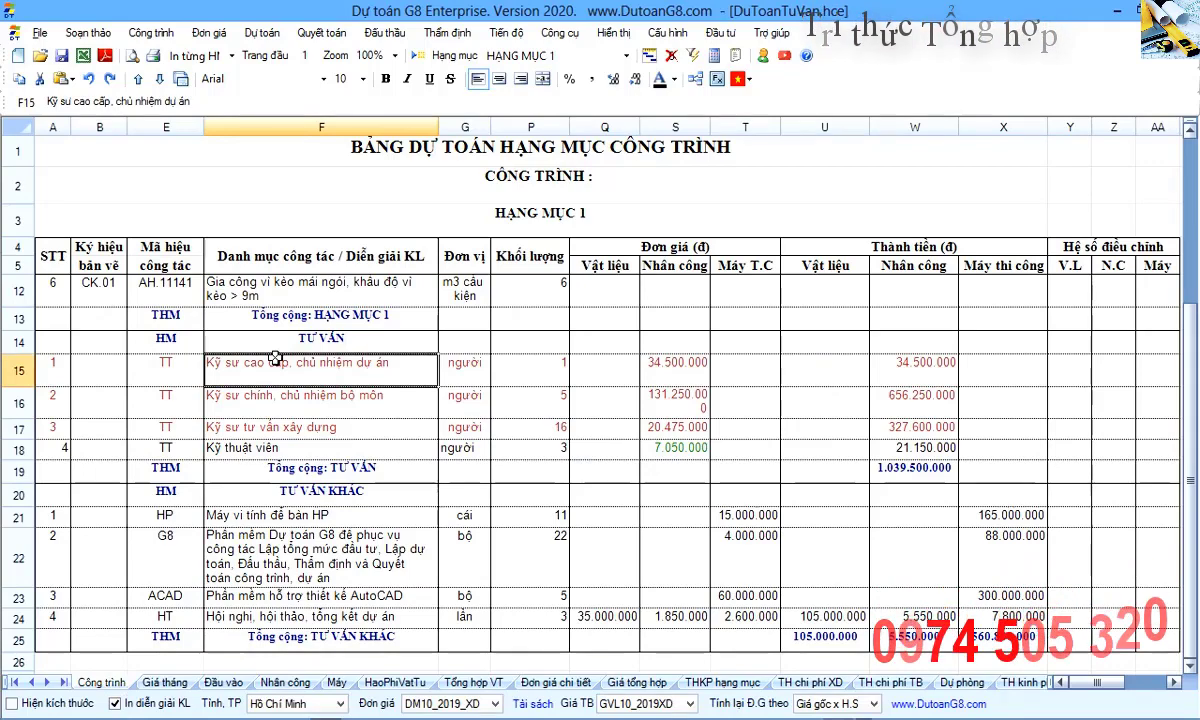
pyautogui.scroll(2, 275, 360)
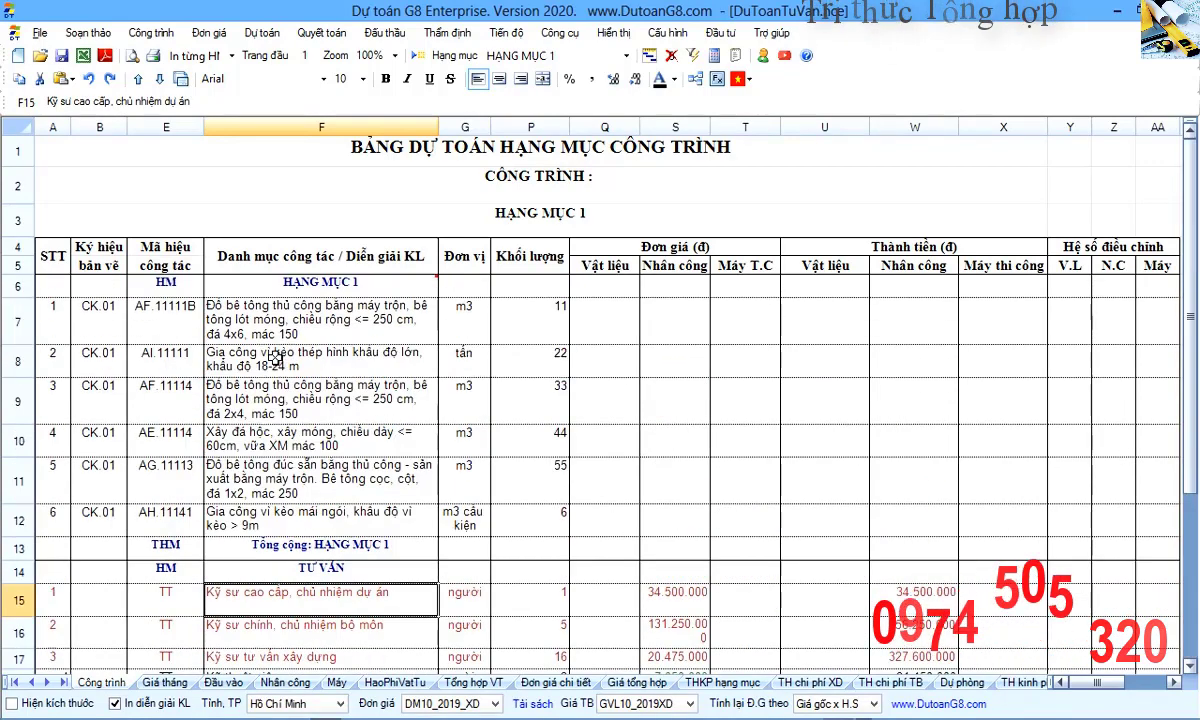
pyautogui.moveTo(152, 293); pyautogui.dragTo(538, 524)
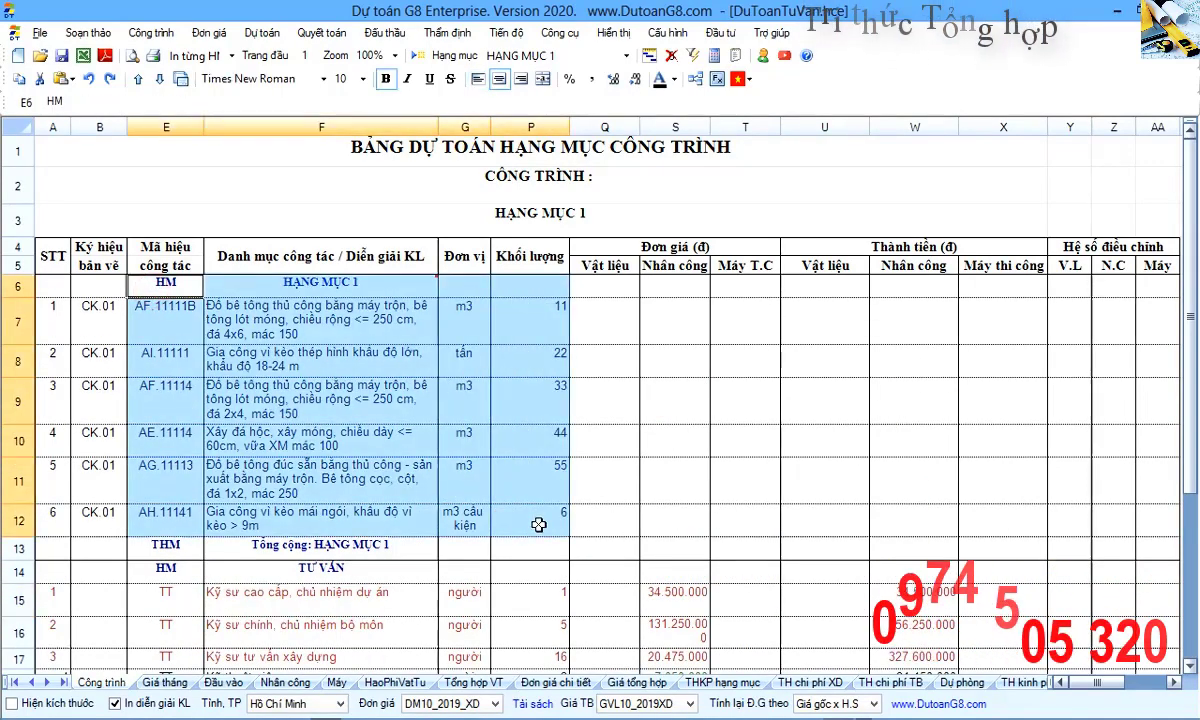
pyautogui.click(370, 464)
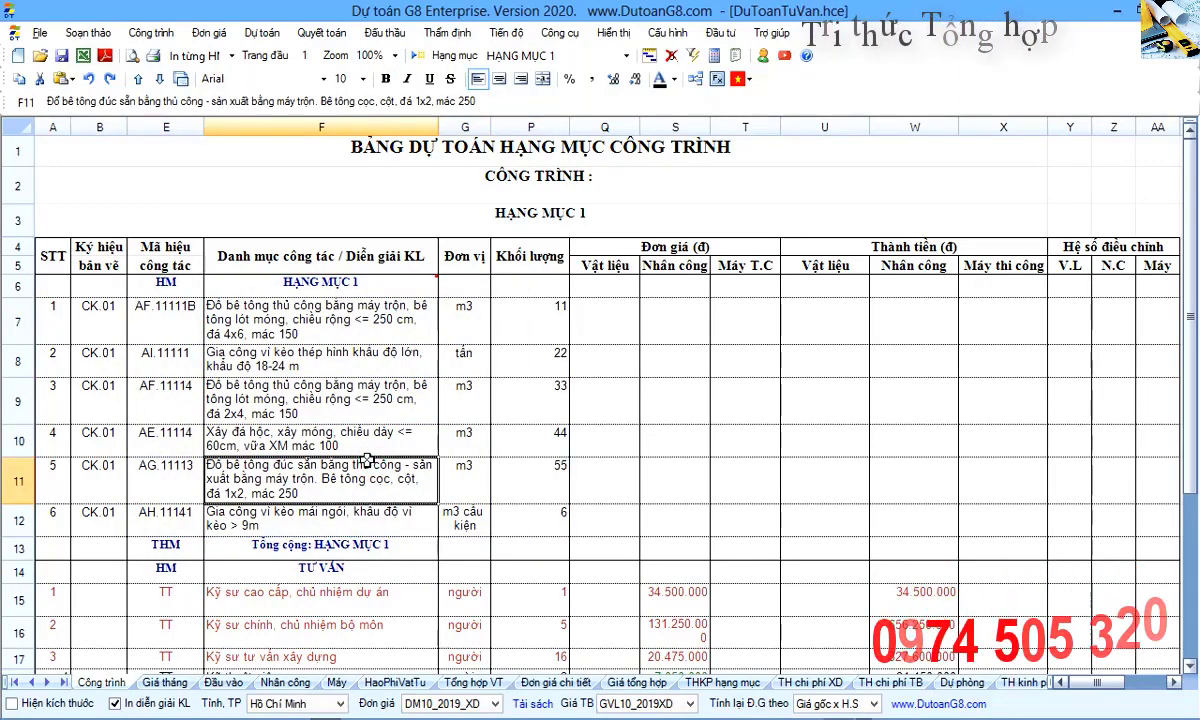
pyautogui.scroll(-2, 368, 461)
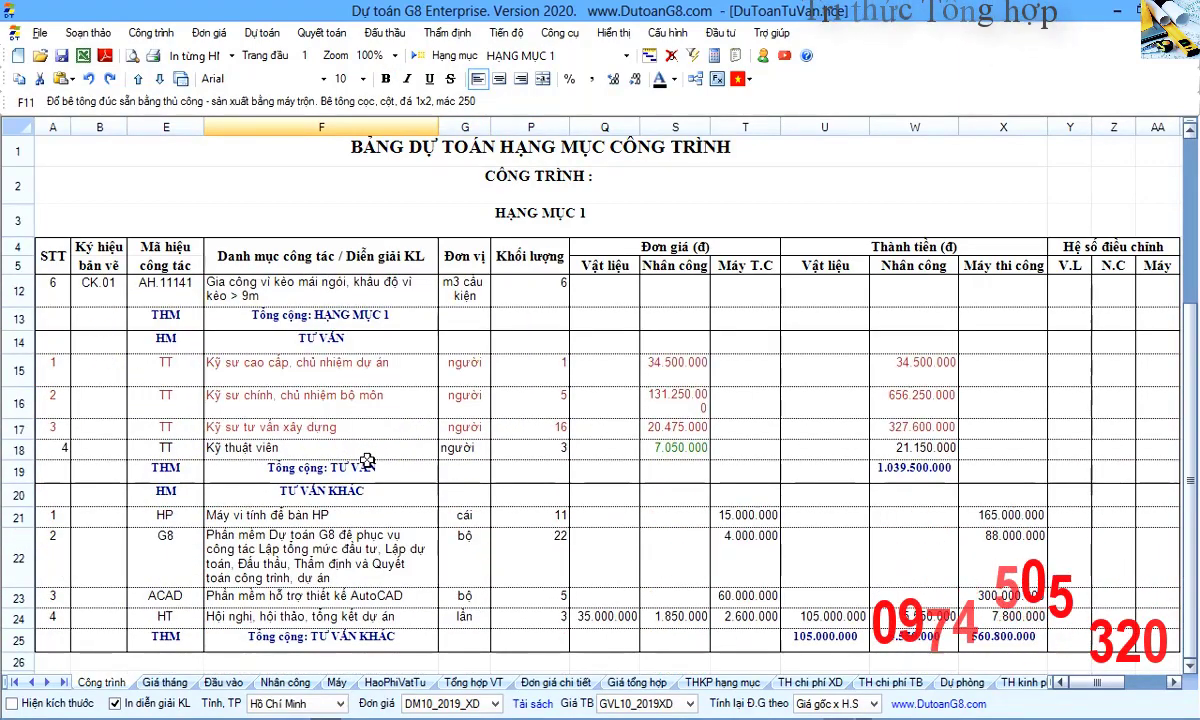
# - Examine the TƯ VẤN item group in Công trình, including its HM heading, expert rows, units and quantities
pyautogui.moveTo(161, 341); pyautogui.dragTo(445, 447)
pyautogui.click(147, 314)
pyautogui.press('Down')
pyautogui.press('Right')
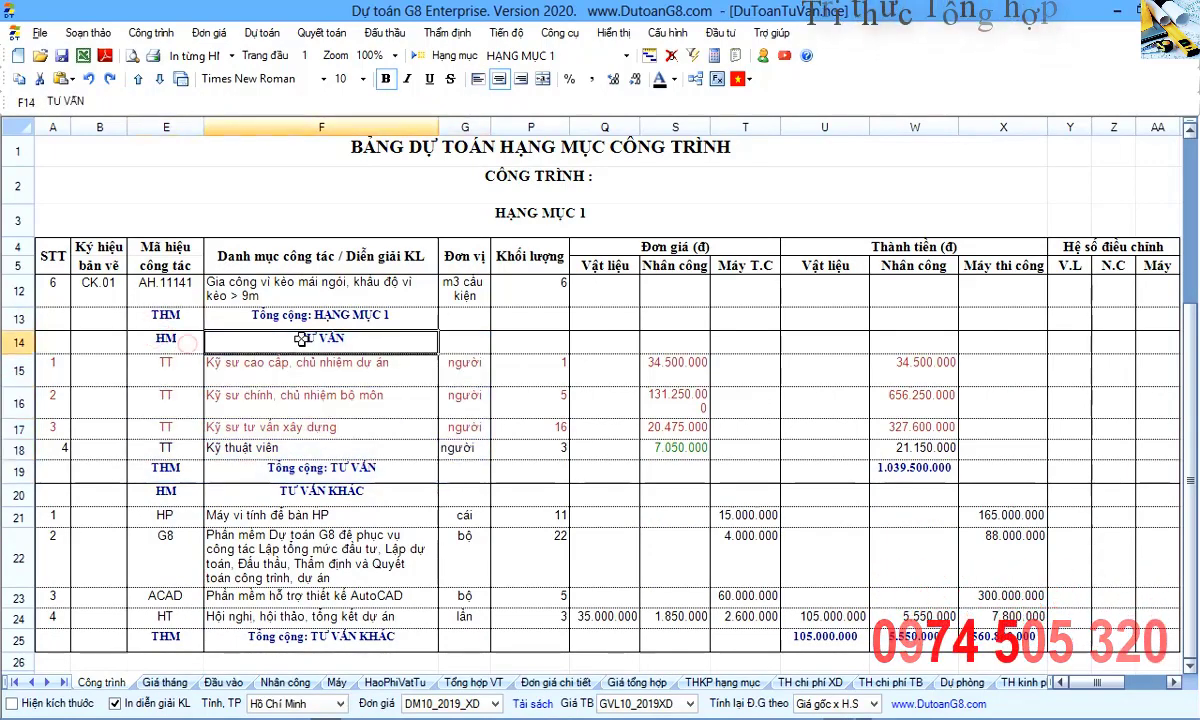
pyautogui.moveTo(163, 365); pyautogui.dragTo(534, 442)
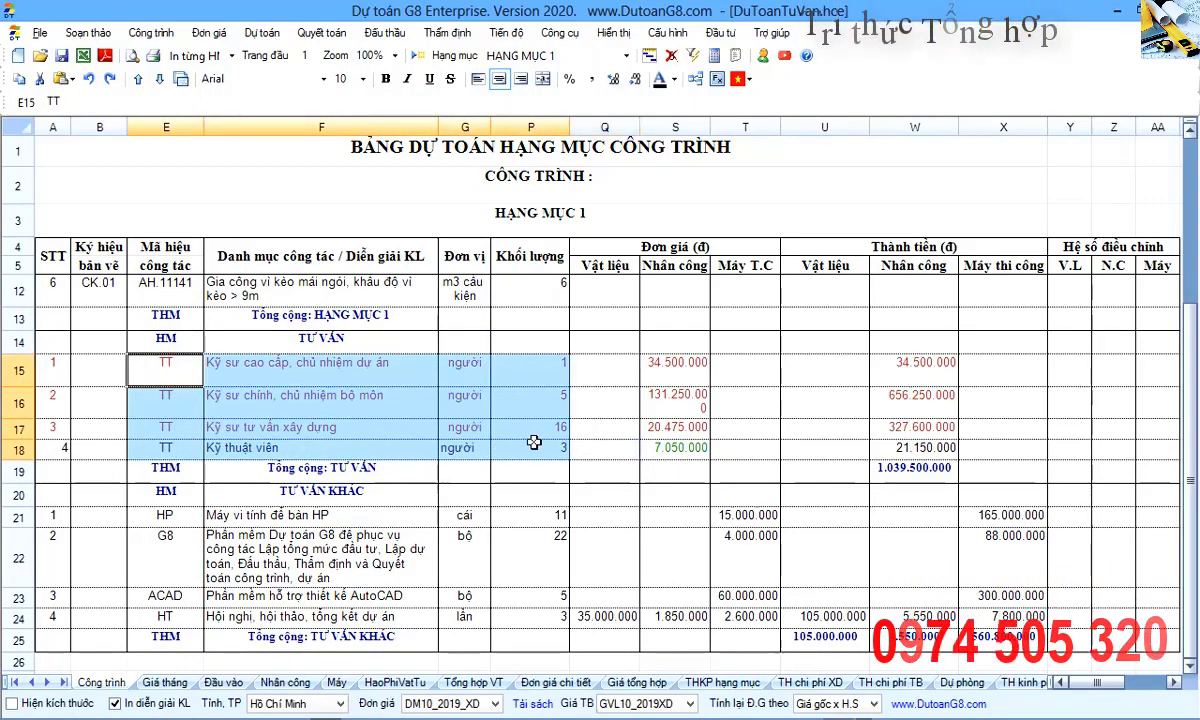
pyautogui.click(427, 423)
pyautogui.click(429, 394)
pyautogui.click(418, 367)
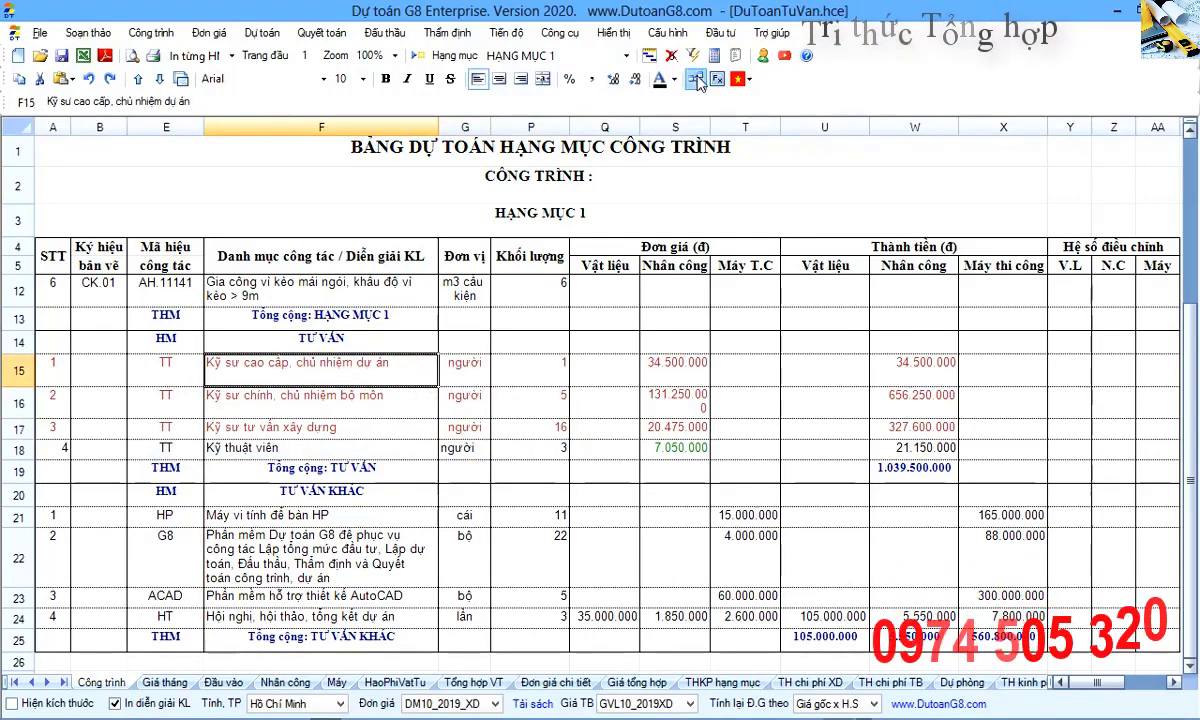
# - Show the Nhân công consumption details for Kỹ sư cao cấp, chủ nhiệm dự án and examine the code, norm and prices
pyautogui.click(649, 57)
pyautogui.click(105, 521)
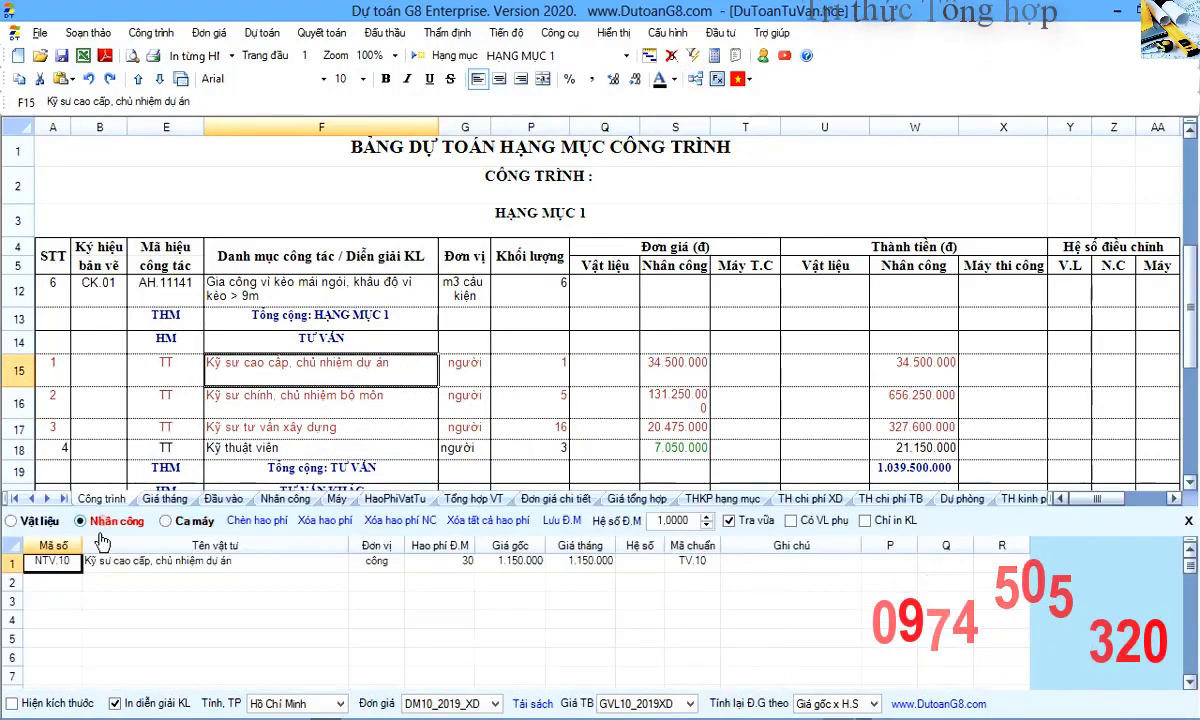
pyautogui.click(60, 582)
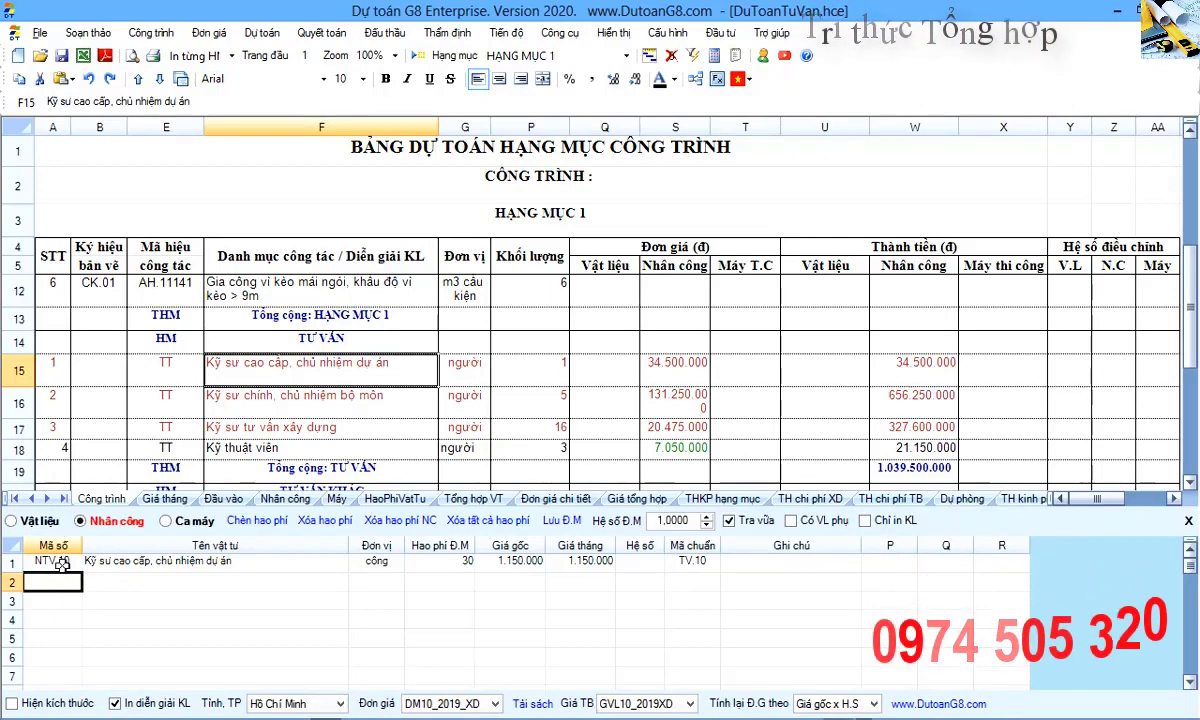
pyautogui.click(58, 563)
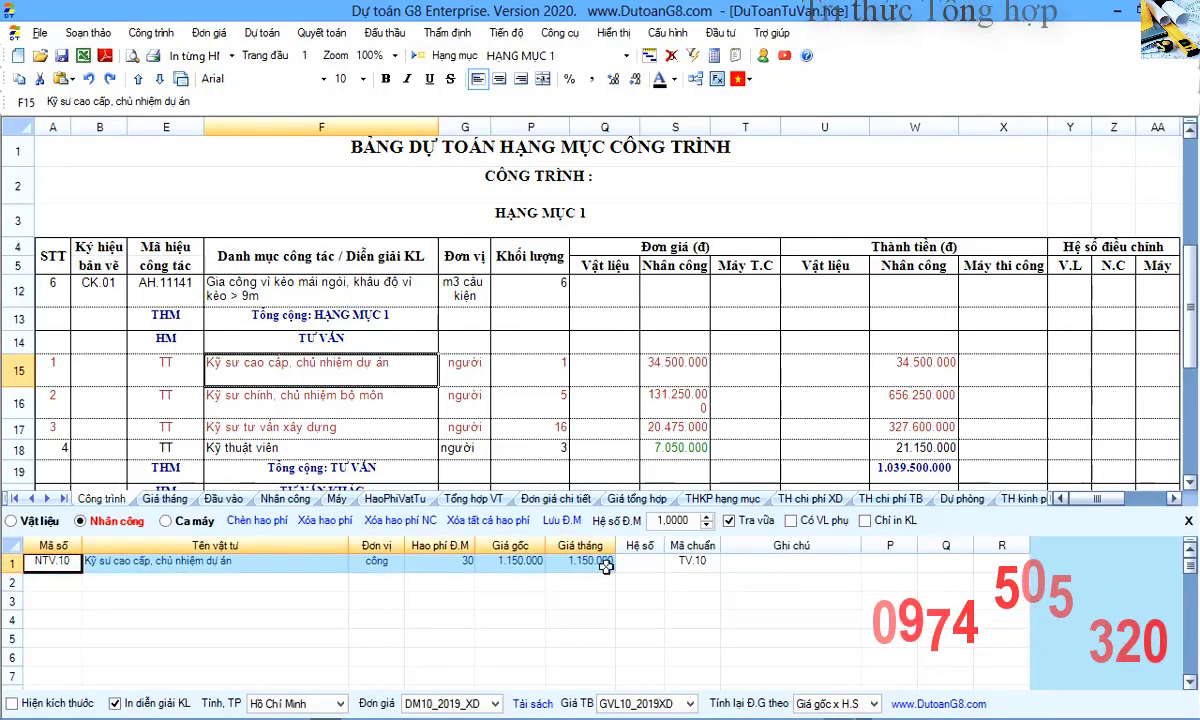
pyautogui.click(433, 564)
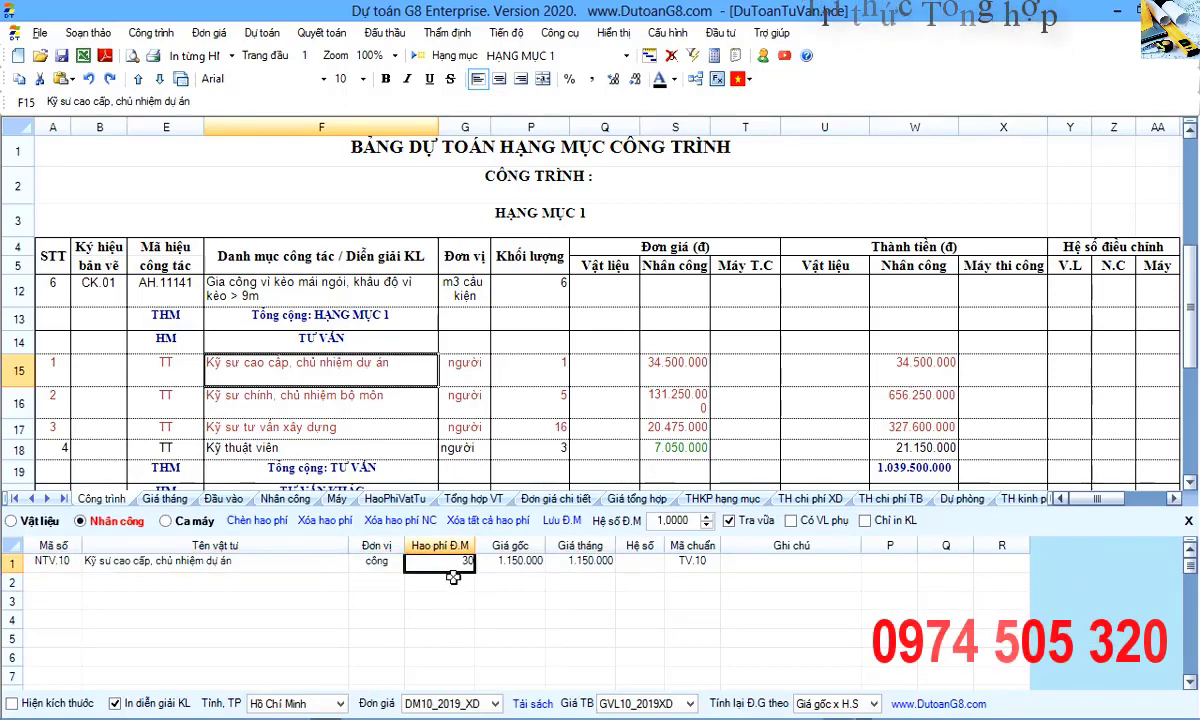
# - Review the TƯ VẤN KHÁC group in Công trình, covering the computer, software and Hội nghị, hội thảo items
pyautogui.click(316, 430)
pyautogui.scroll(-2, 316, 430)
pyautogui.moveTo(160, 338); pyautogui.dragTo(553, 421)
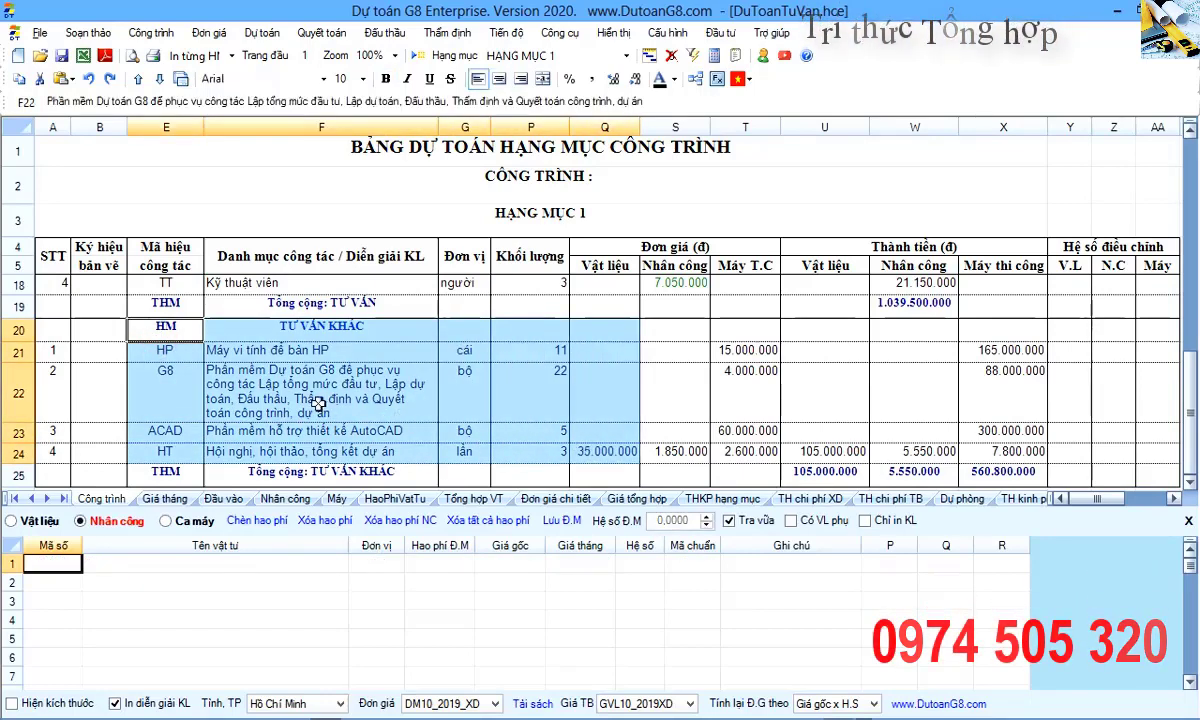
pyautogui.click(316, 401)
pyautogui.click(287, 430)
pyautogui.click(296, 455)
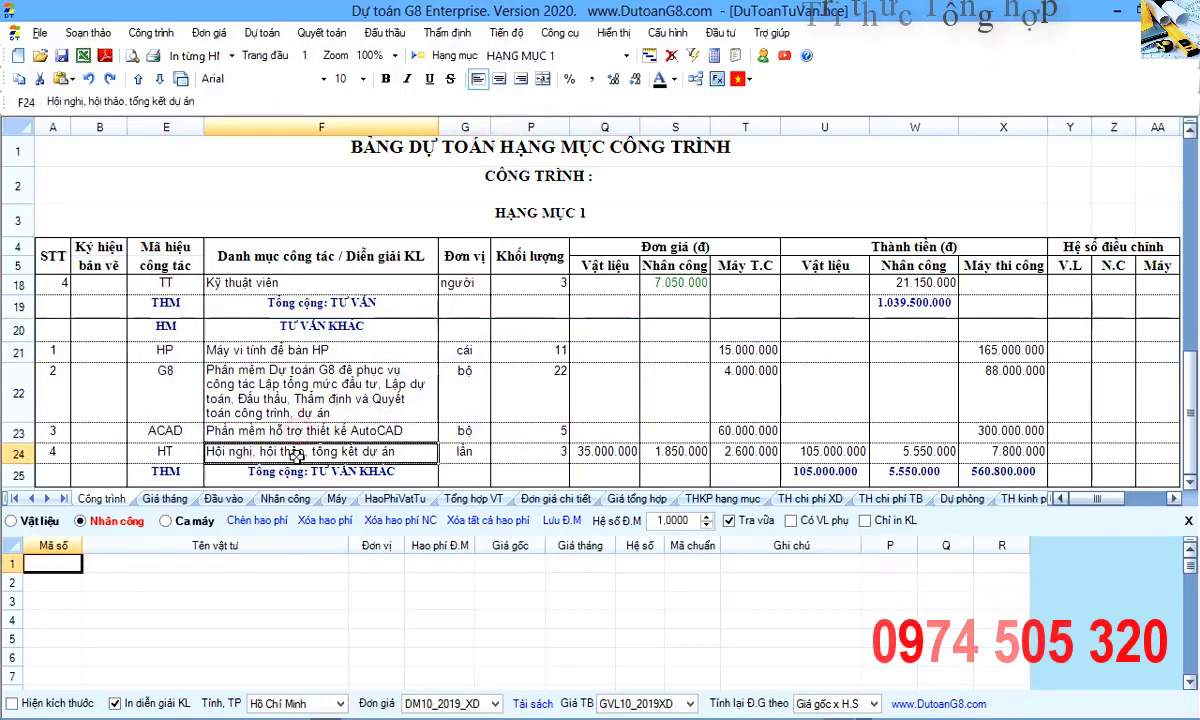
# - Review the quantities and unit prices of the TƯ VẤN KHÁC items, including the Dự toán G8 software and HP computer rows
pyautogui.moveTo(498, 346); pyautogui.dragTo(757, 462)
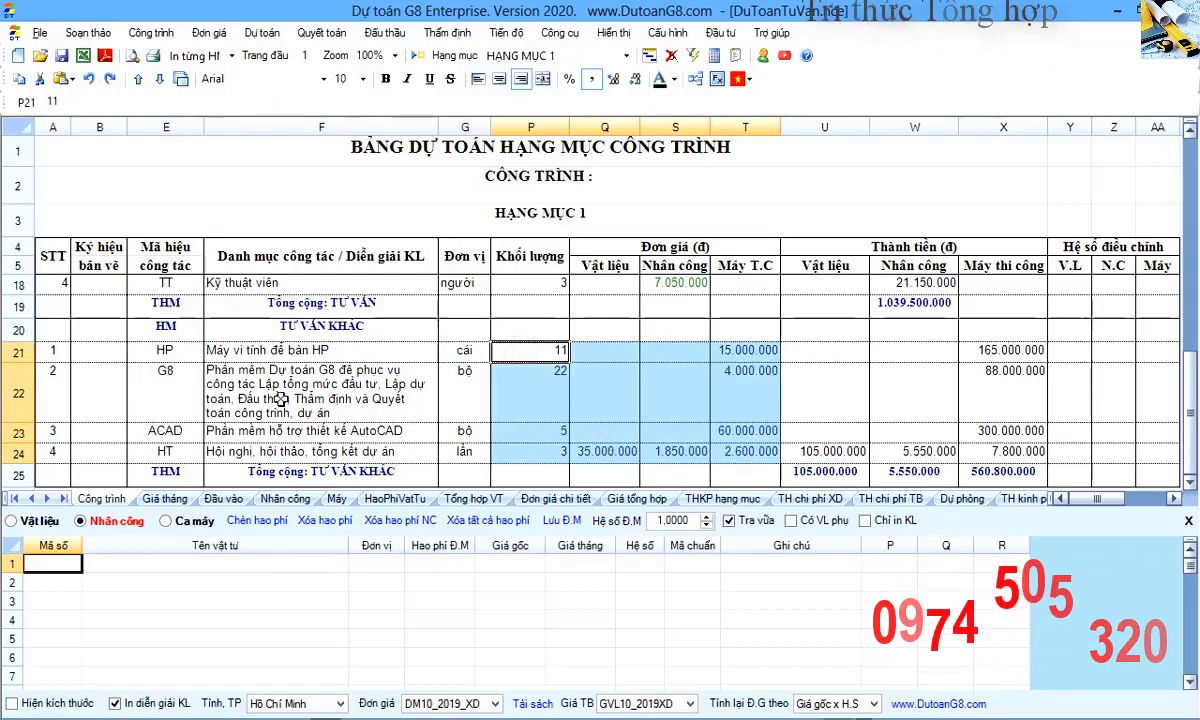
pyautogui.click(264, 376)
pyautogui.click(278, 350)
# - Go to the TH chi phí tư vấn sheet and examine the cost table from the STT heading through the TỔNG CỘNG value
pyautogui.click(57, 499)
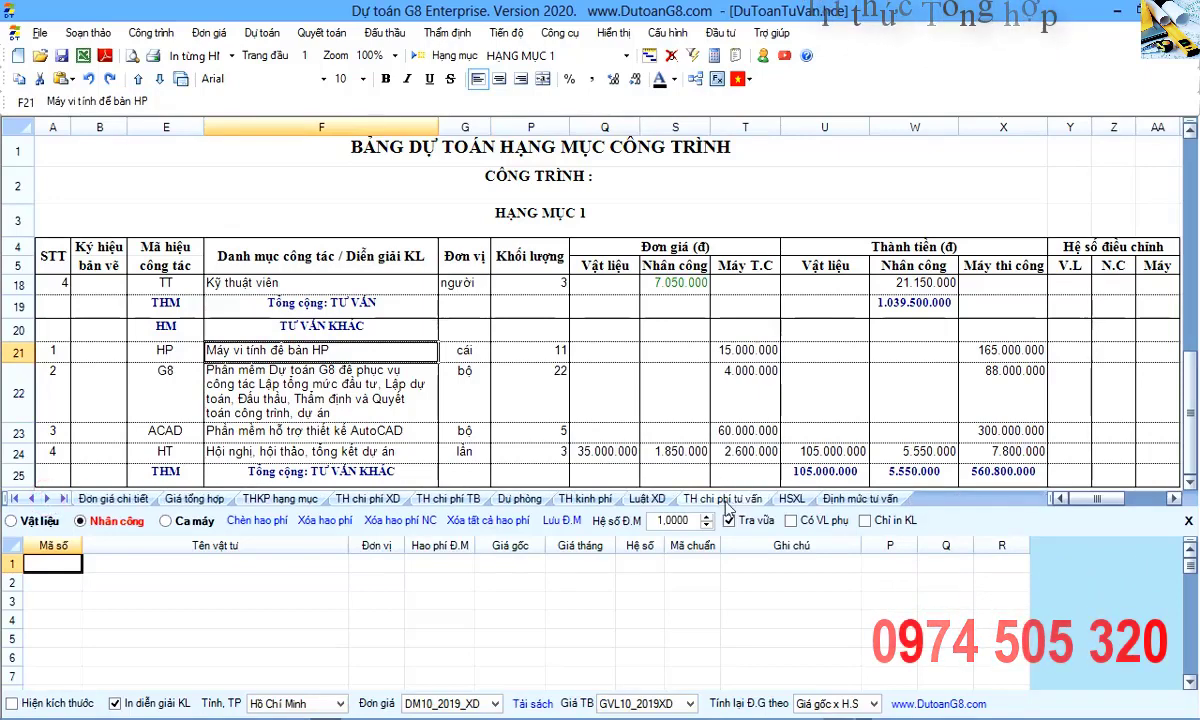
pyautogui.click(722, 499)
pyautogui.click(290, 368)
pyautogui.click(72, 252)
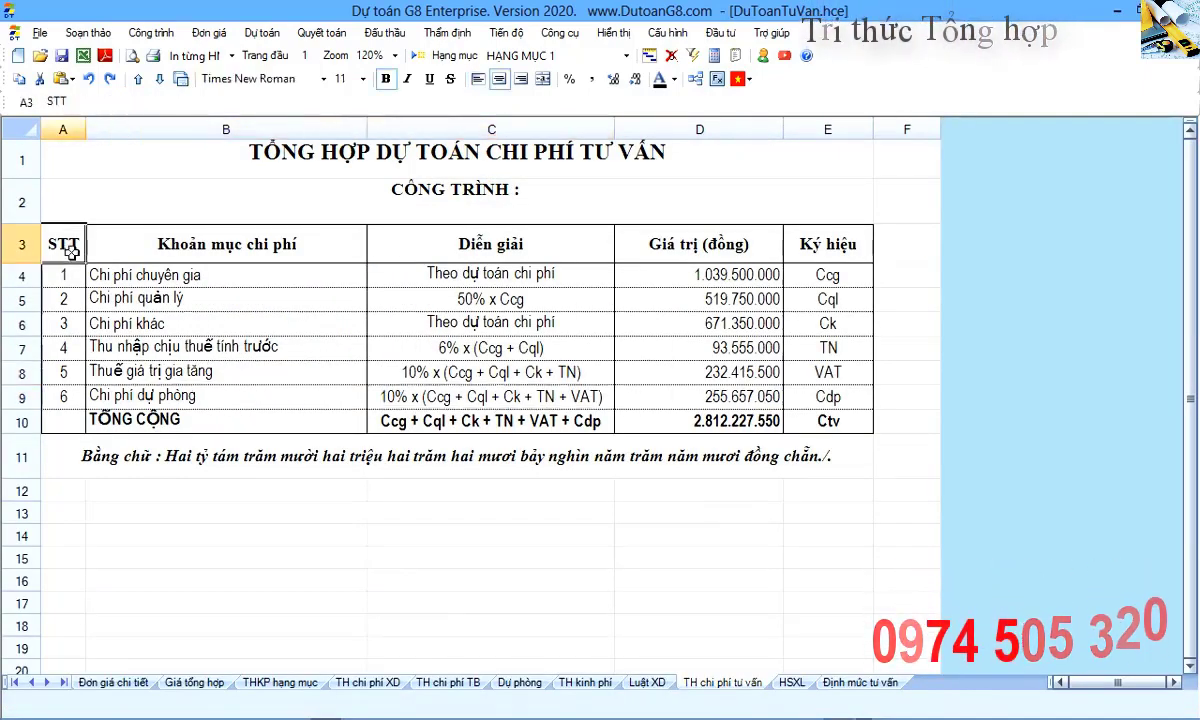
pyautogui.moveTo(72, 252); pyautogui.dragTo(700, 396)
pyautogui.click(700, 418)
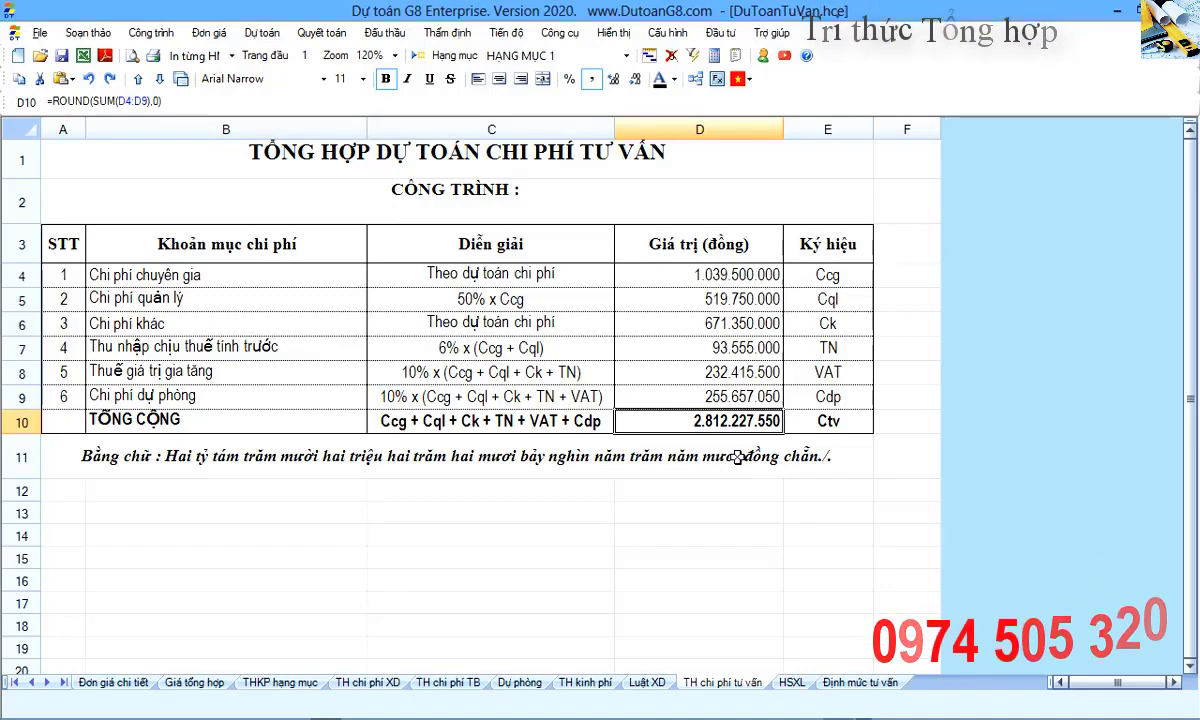
pyautogui.hotkey('alt', 'Tab')
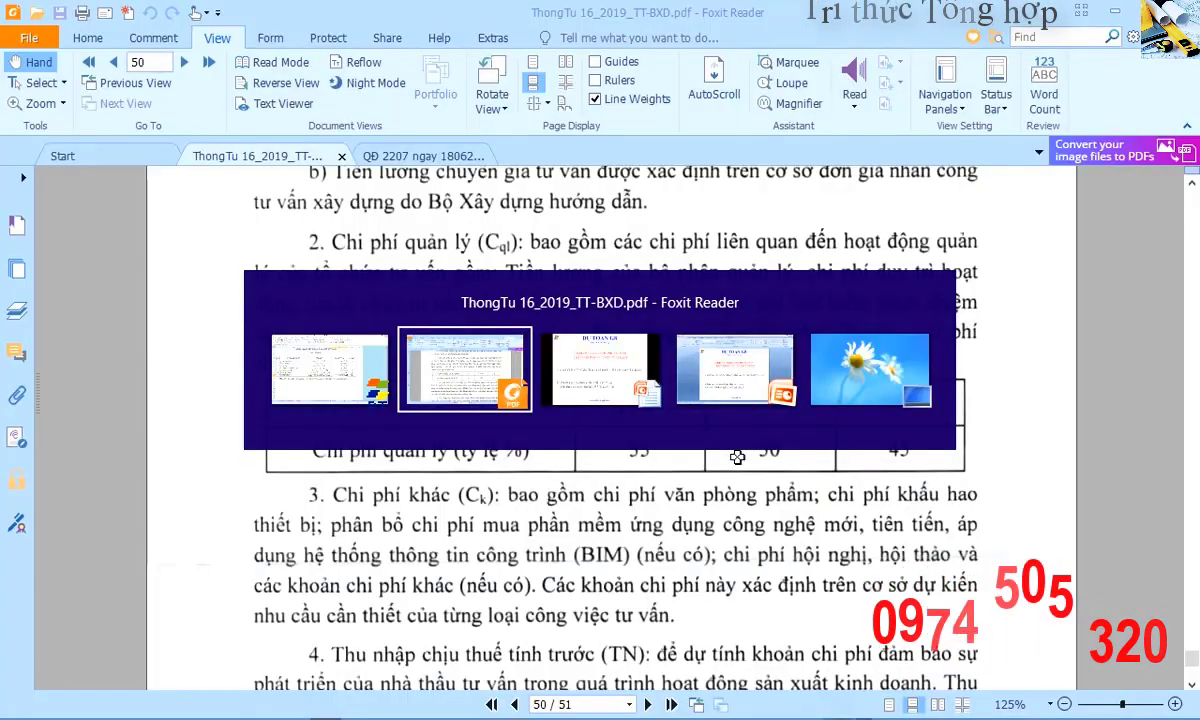
pyautogui.hotkey('alt', 'Tab')
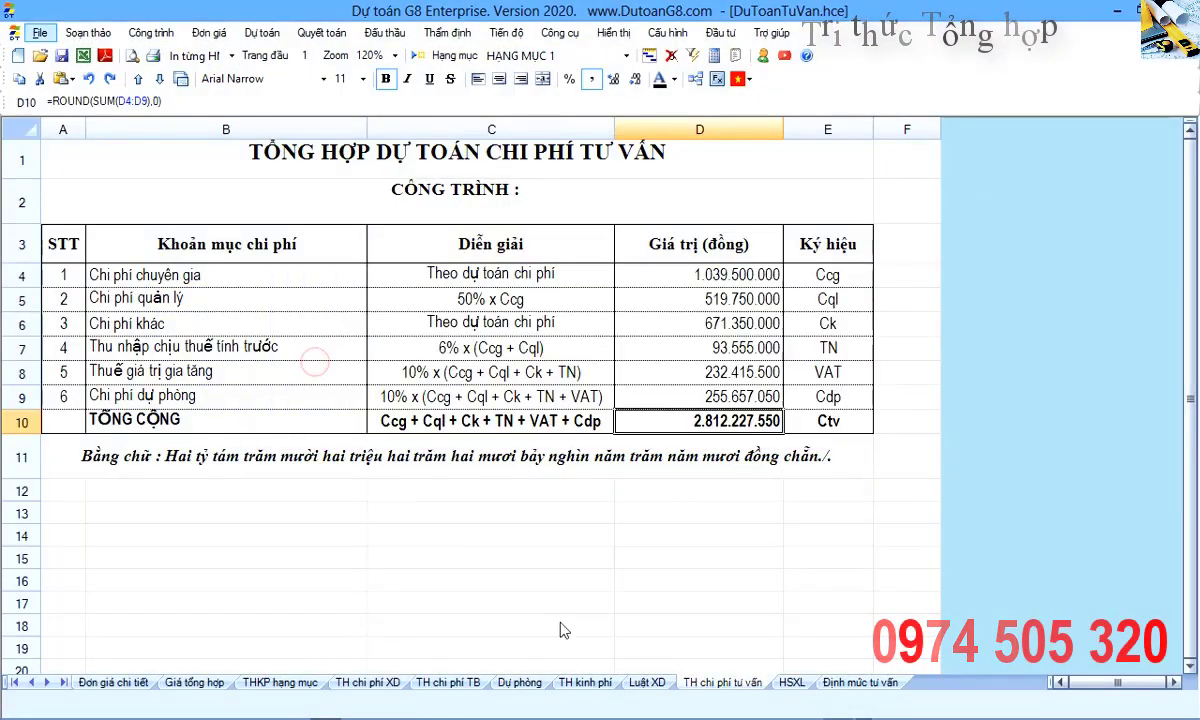
pyautogui.click(262, 32)
pyautogui.click(660, 345)
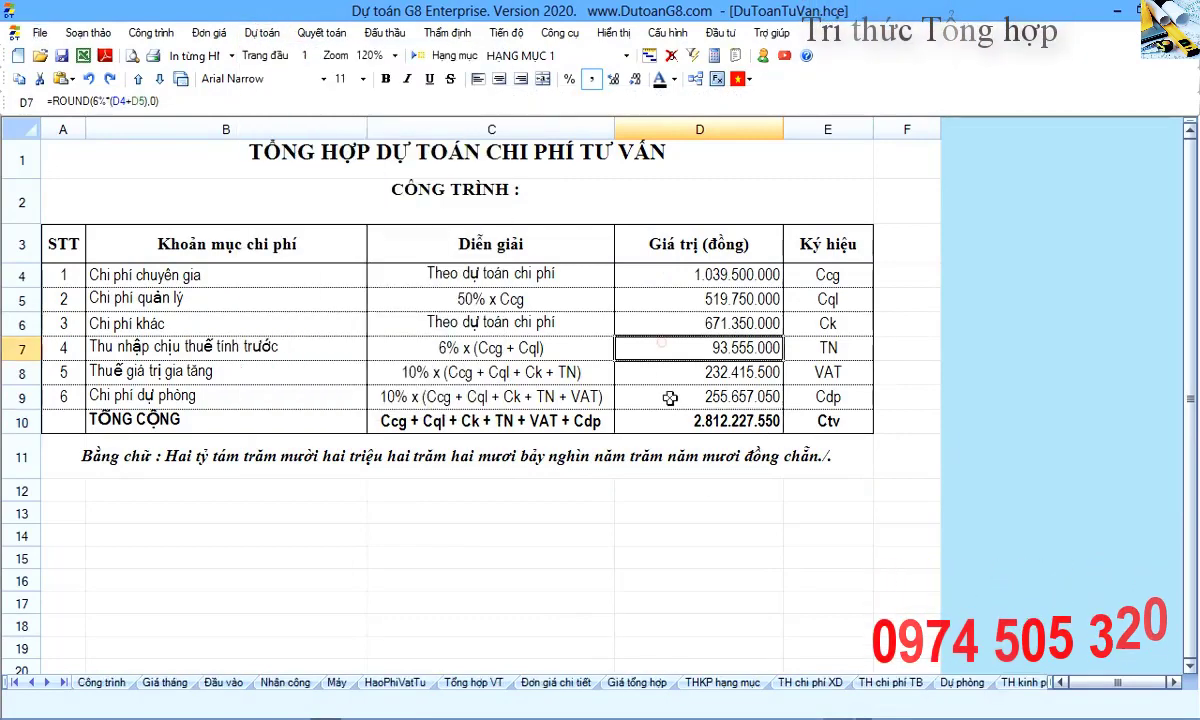
# - Go to the Luật XD sheet and find the row for Thông tư 16/2019/TT-BXD in the BỘ XÂY DỰNG group
pyautogui.click(48, 682)
pyautogui.click(48, 682)
pyautogui.click(840, 682)
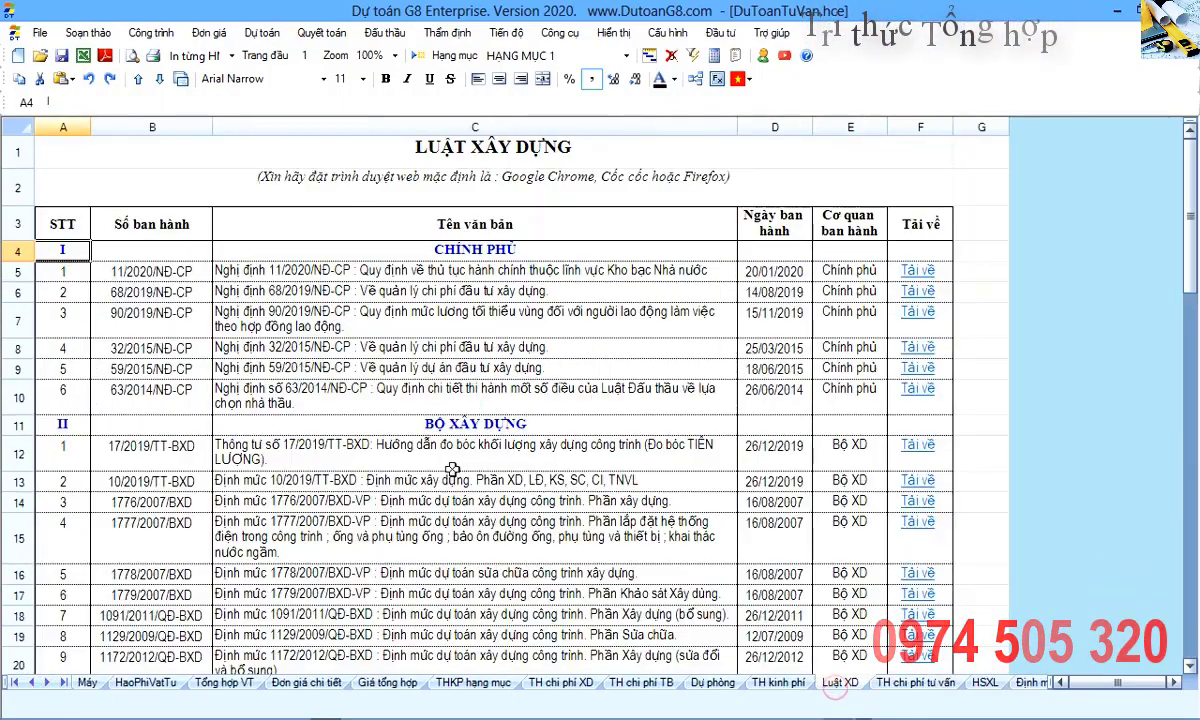
pyautogui.click(480, 445)
pyautogui.scroll(-5, 455, 461)
pyautogui.scroll(-1, 452, 469)
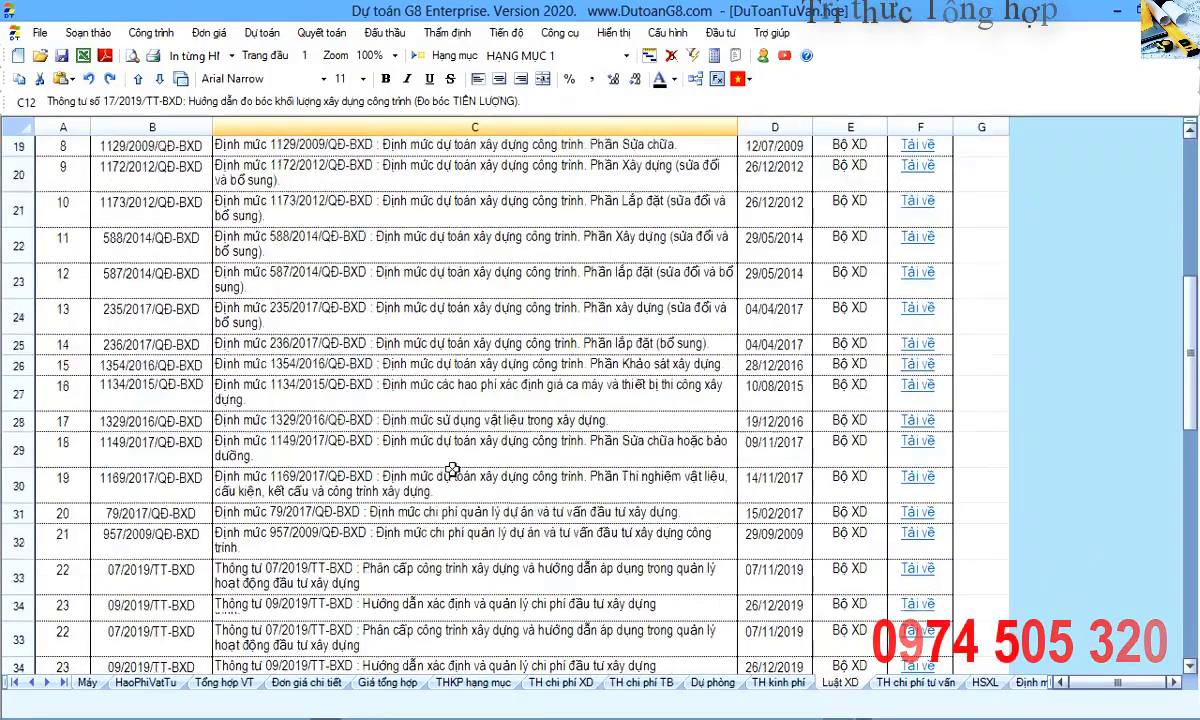
pyautogui.scroll(-2, 452, 469)
pyautogui.scroll(-1, 428, 427)
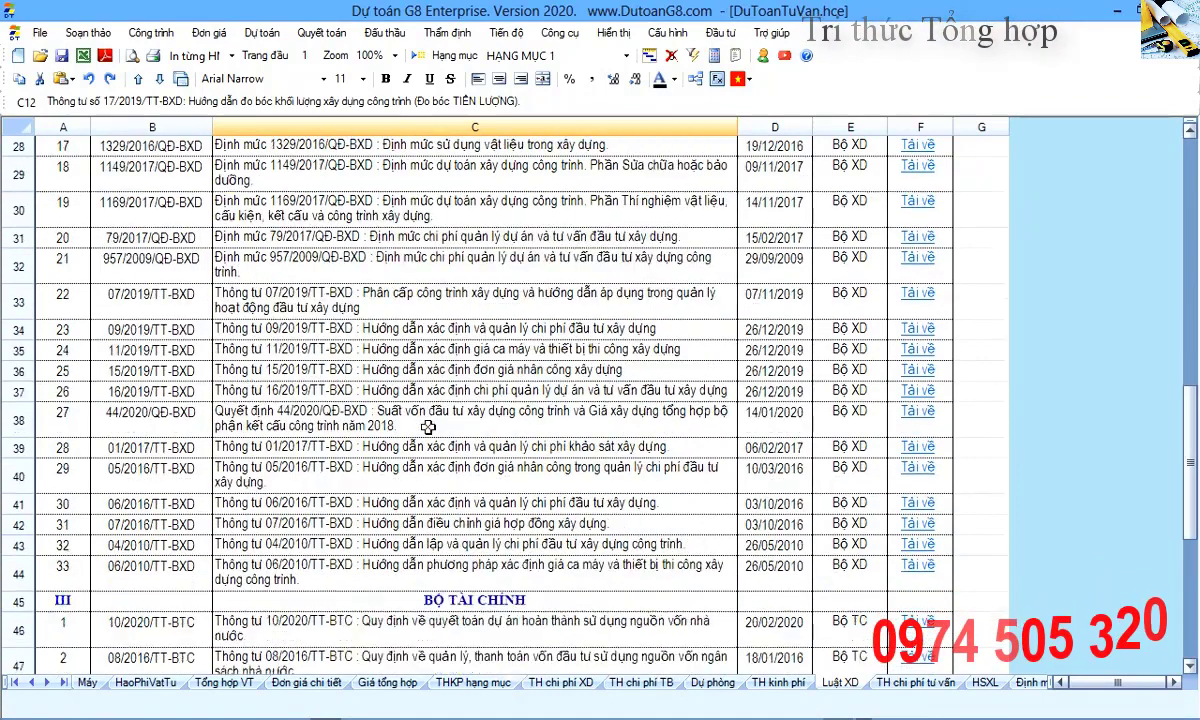
pyautogui.click(18, 391)
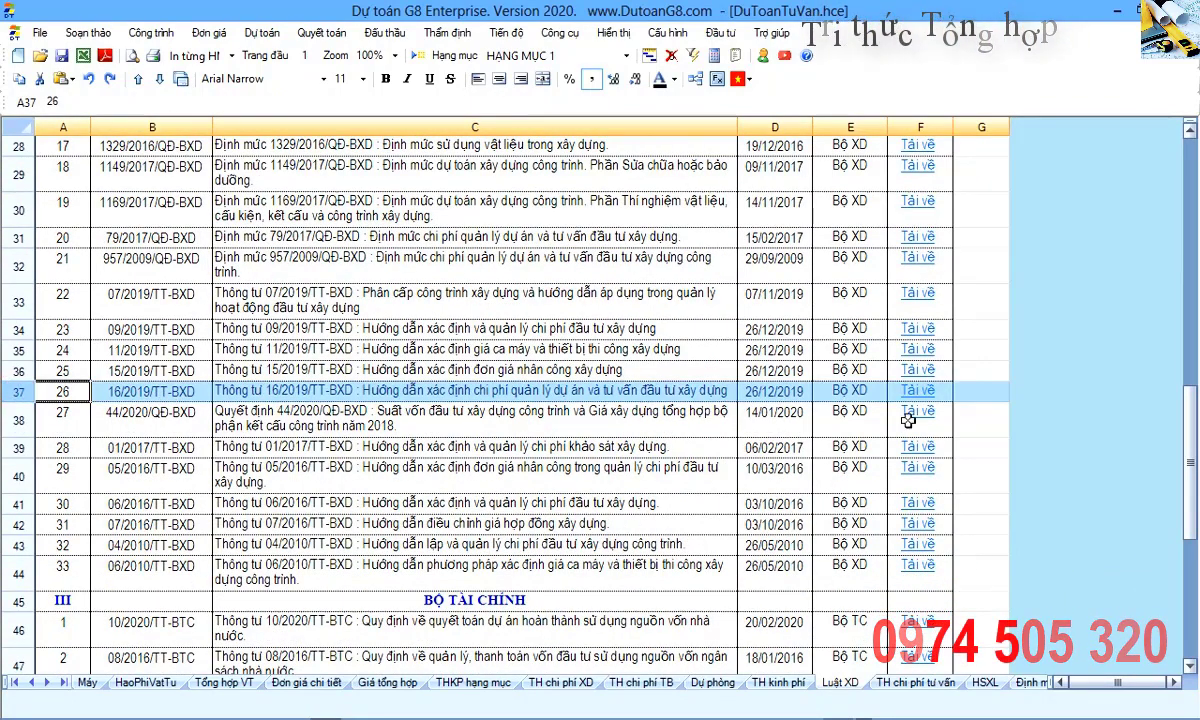
# - Open the Tải về link of Thông tư 16/2019/TT-BXD and examine the circular's heading, number and text on the web page
pyautogui.click(918, 391)
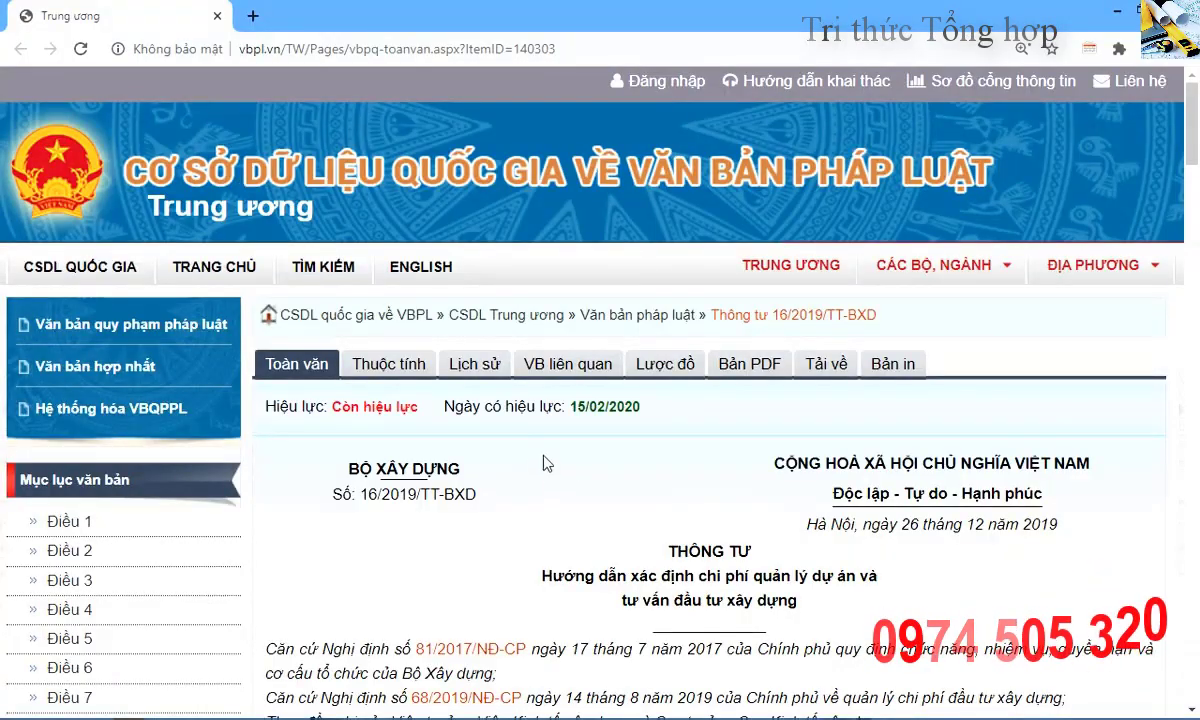
pyautogui.scroll(-2, 535, 490)
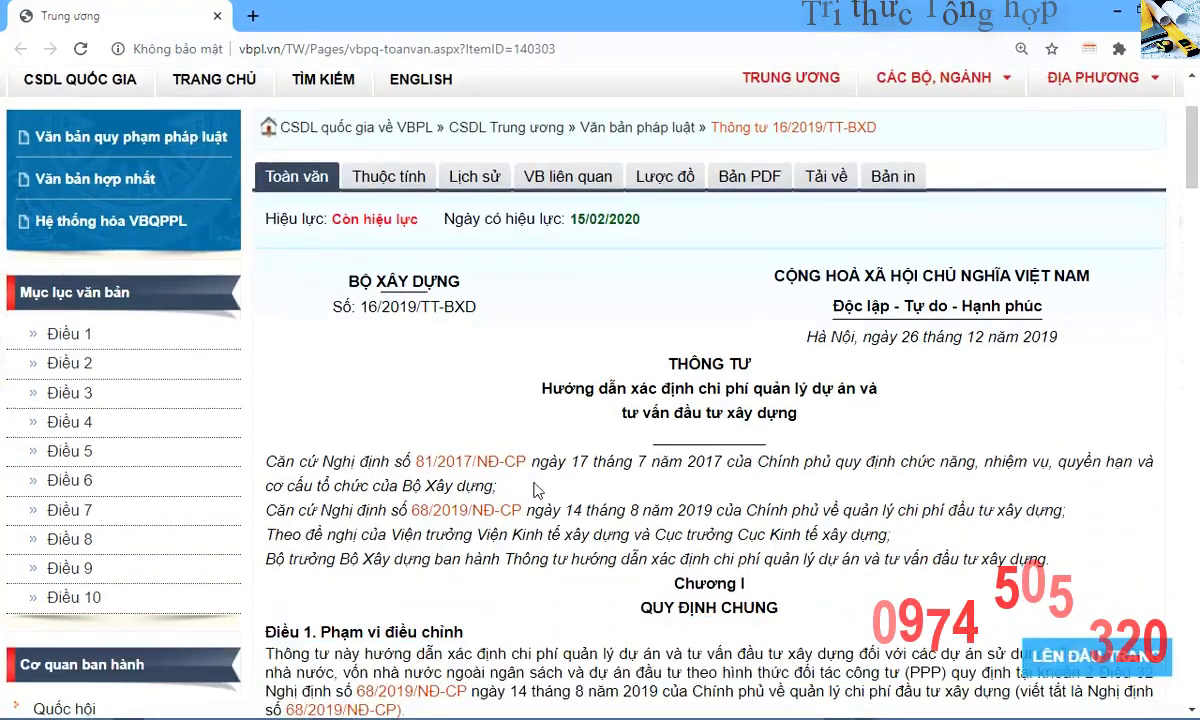
pyautogui.scroll(2, 487, 440)
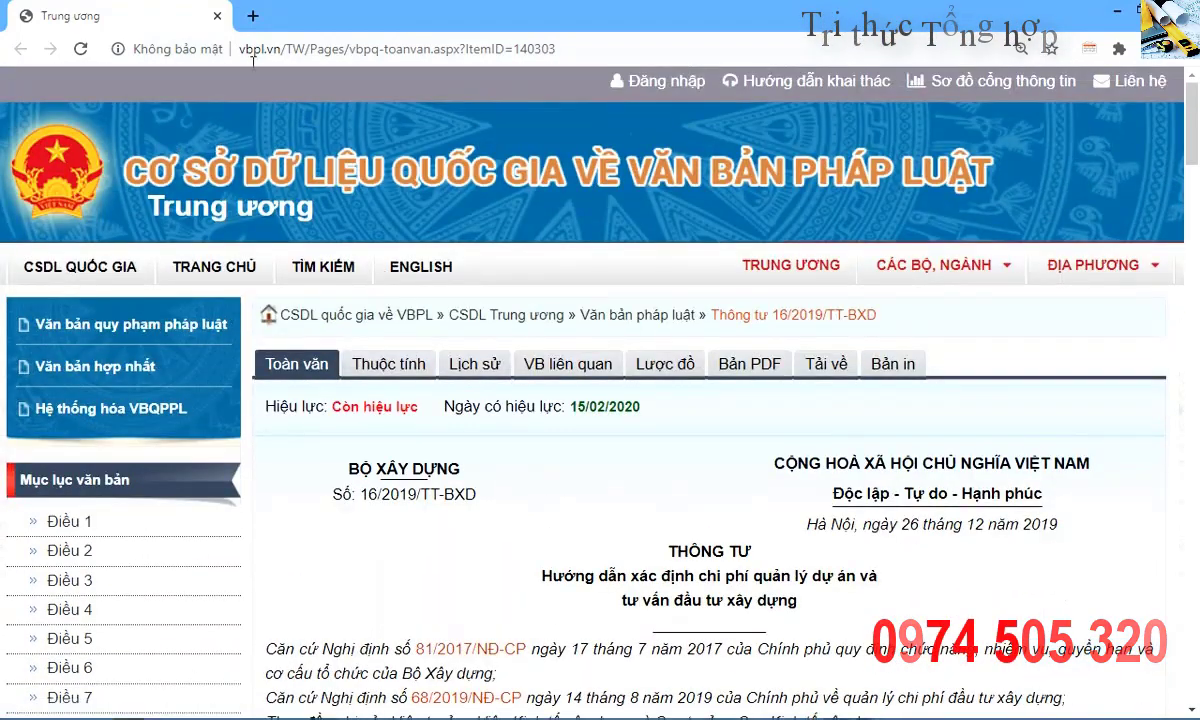
pyautogui.scroll(-3, 391, 285)
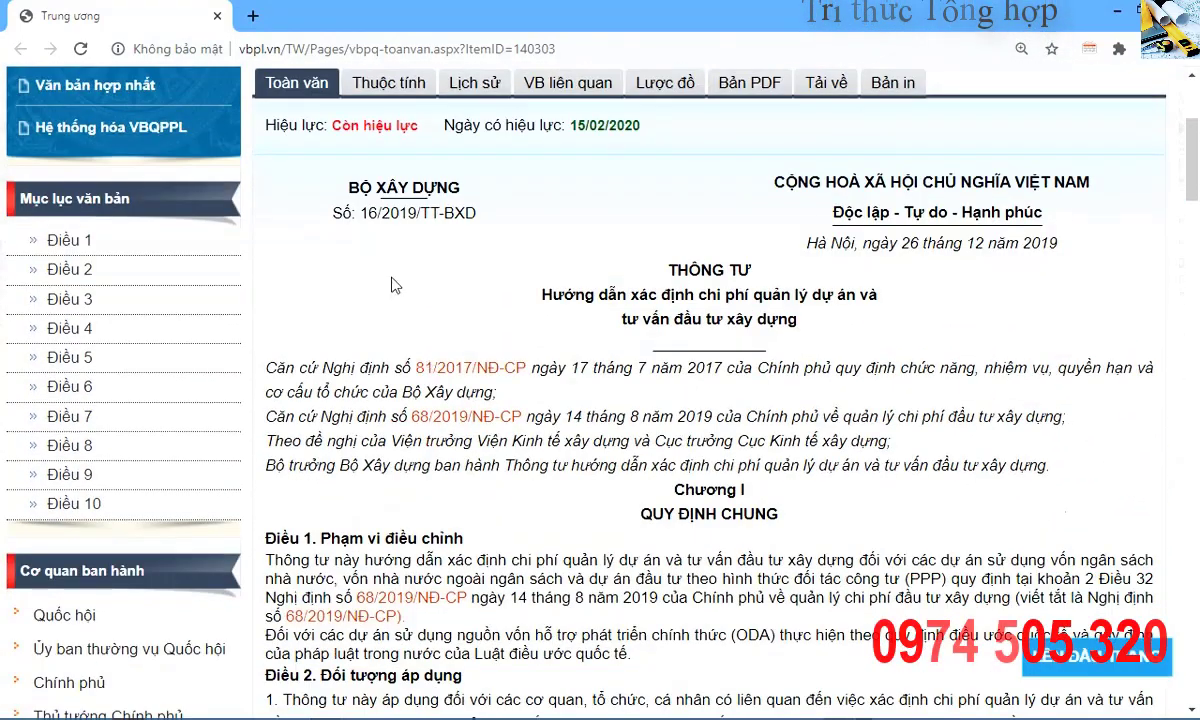
pyautogui.moveTo(352, 187); pyautogui.dragTo(477, 212)
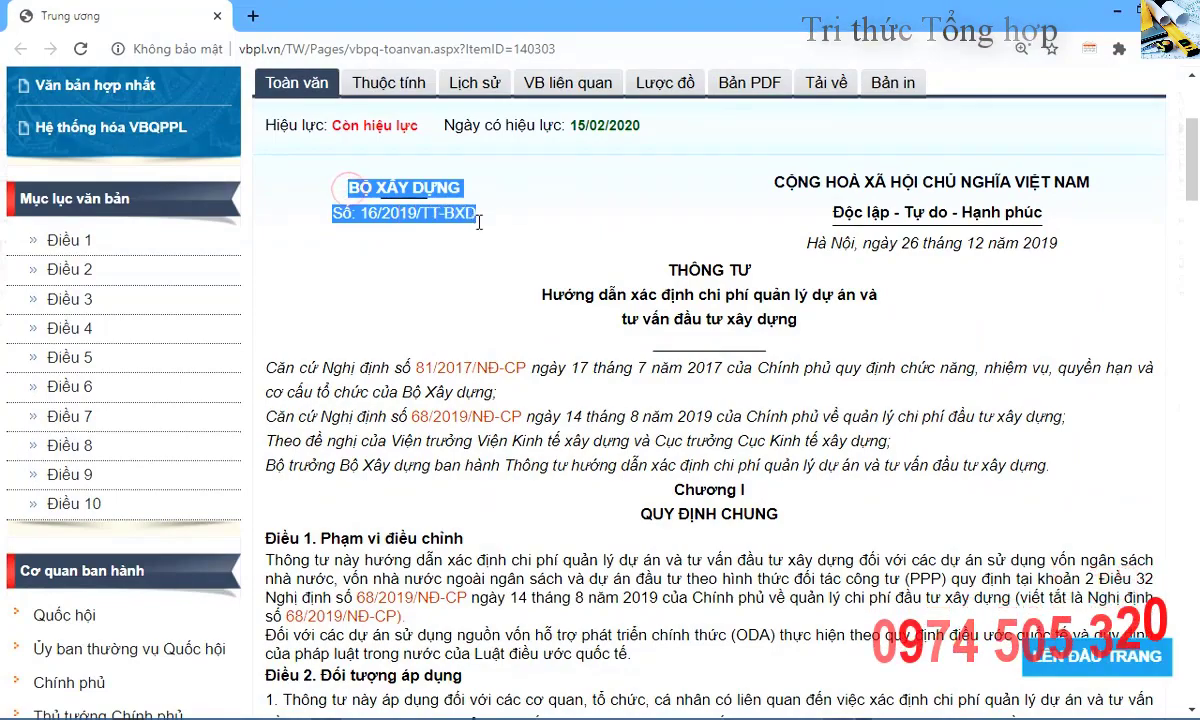
pyautogui.scroll(-4, 490, 300)
pyautogui.scroll(-5, 511, 320)
pyautogui.scroll(12, 511, 320)
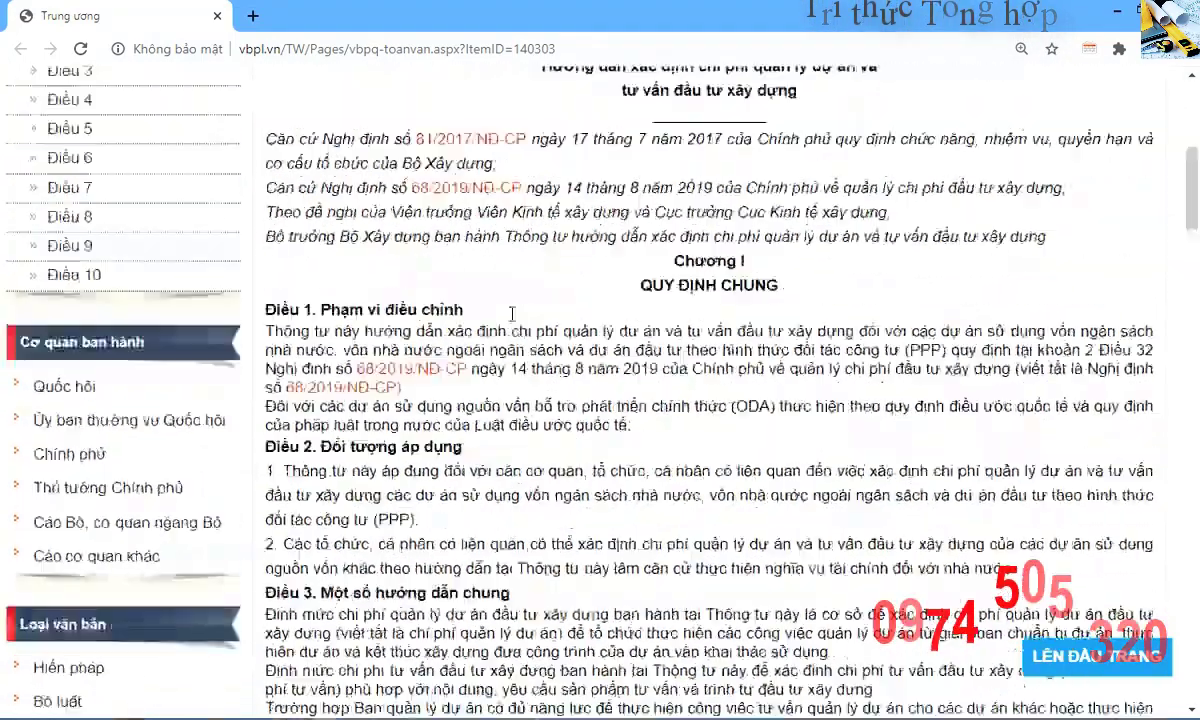
# - Show the circular's downloadable files, and return to the Luật XD list in Dự toán G8 to point out neighbouring documents such as Thông tư 15/2019/TT-BXD
pyautogui.click(838, 370)
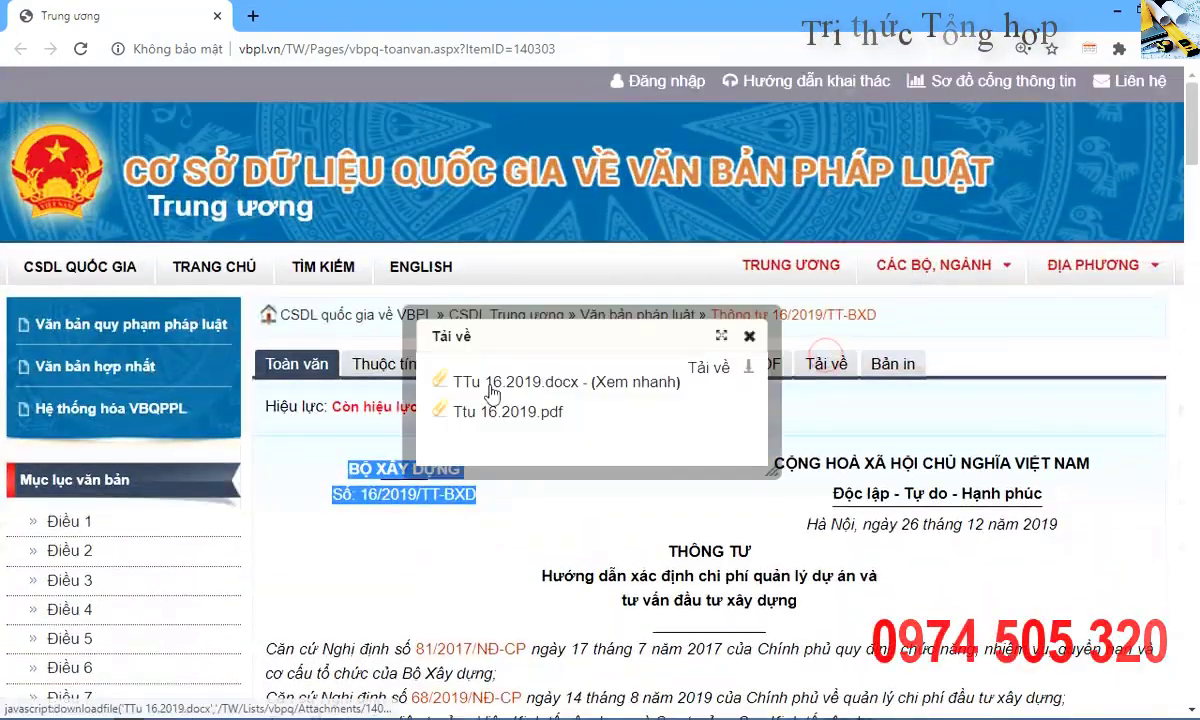
pyautogui.hotkey('alt', 'Tab')
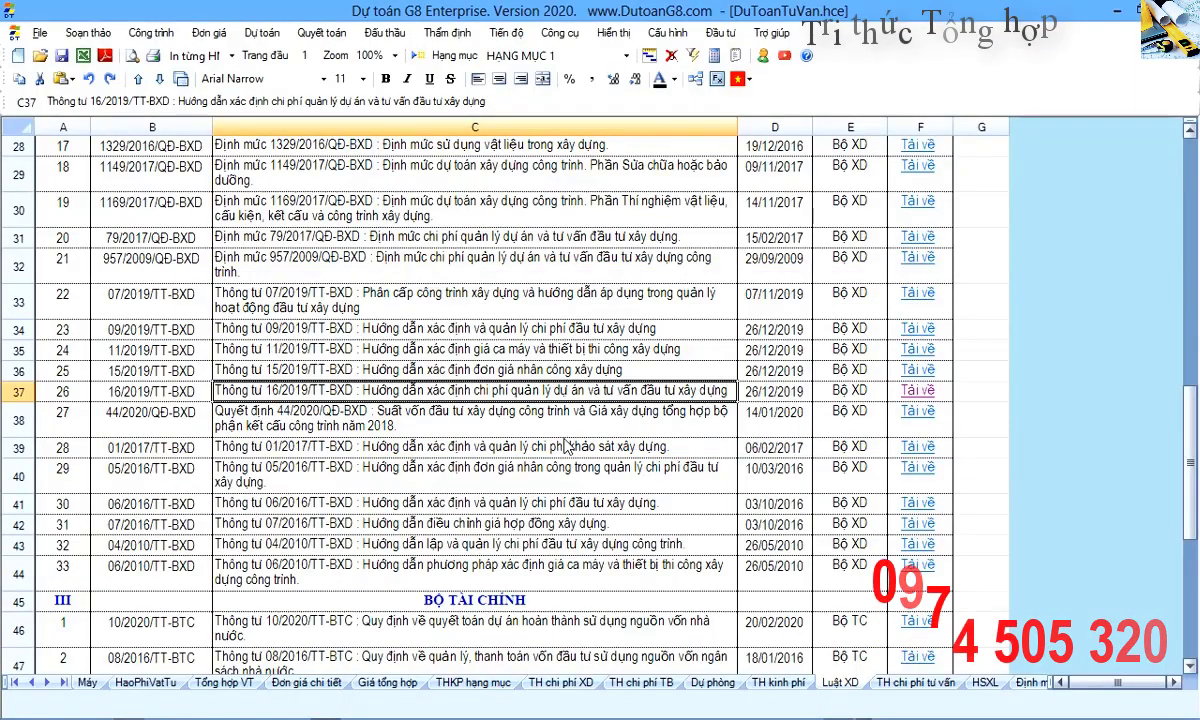
pyautogui.click(515, 425)
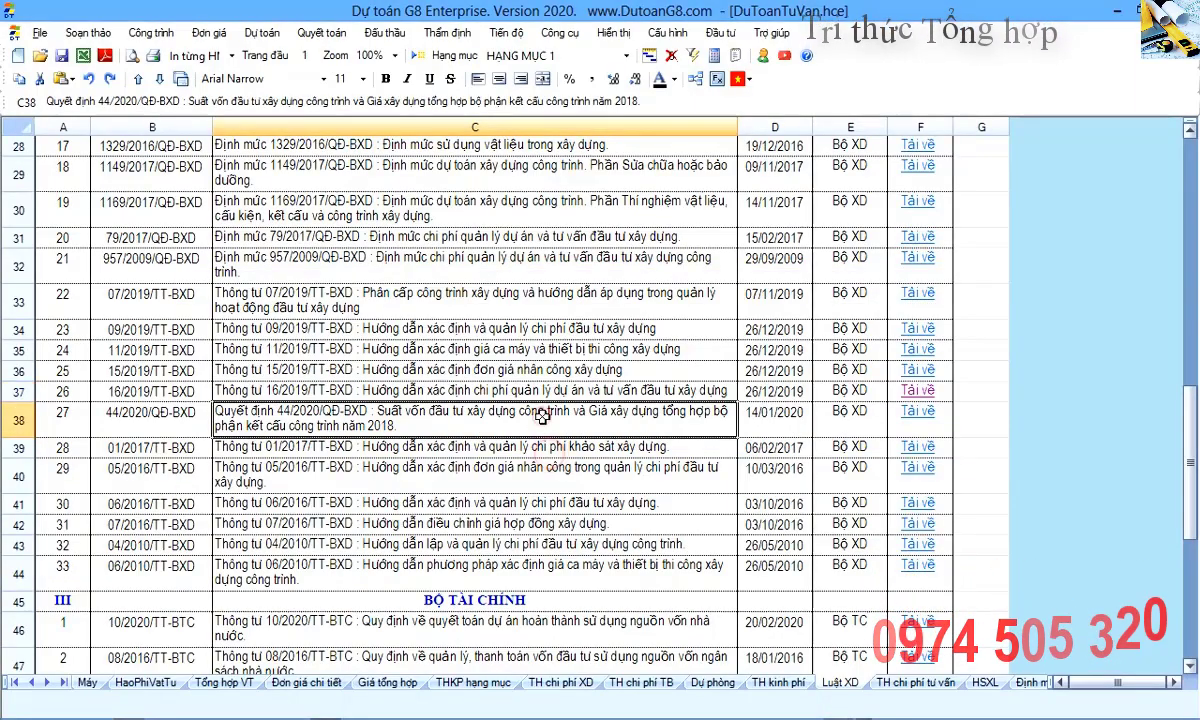
pyautogui.click(537, 364)
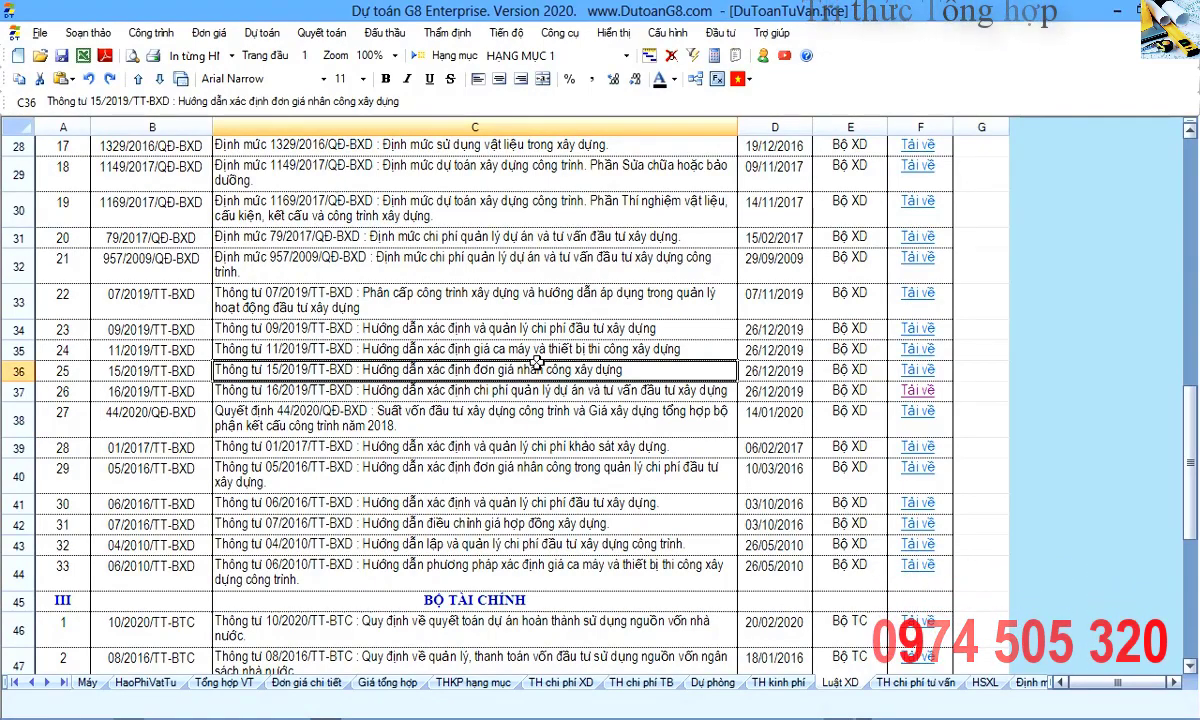
pyautogui.click(777, 34)
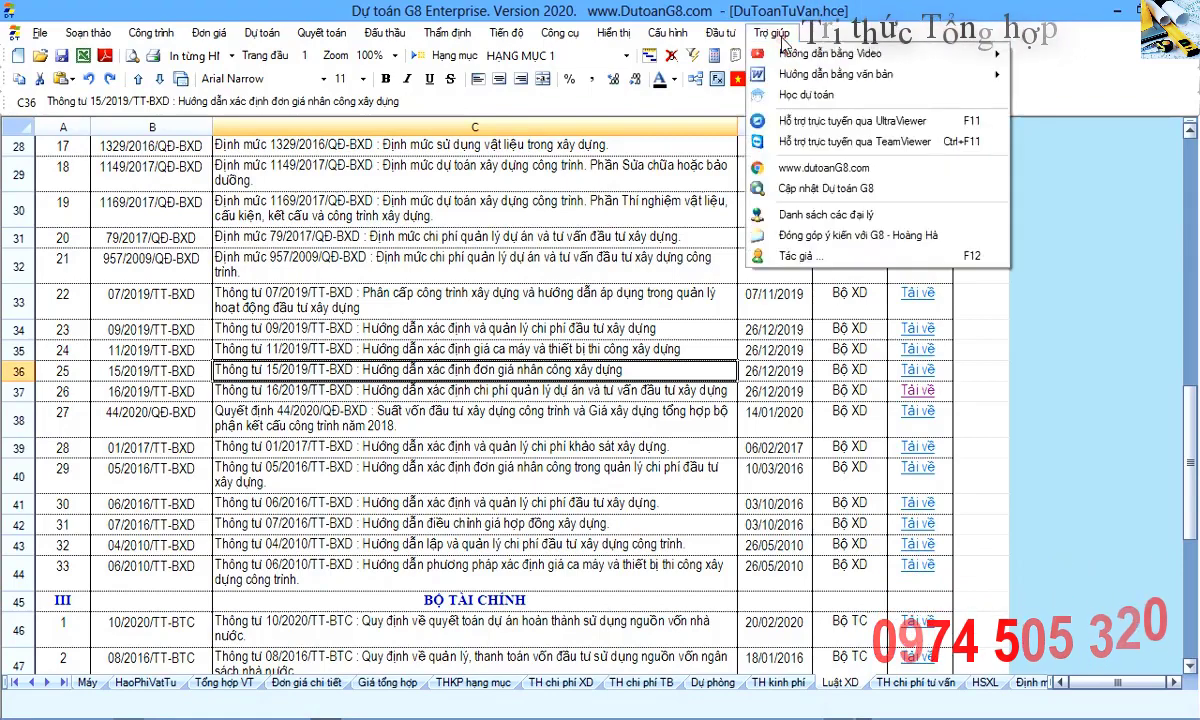
pyautogui.click(810, 168)
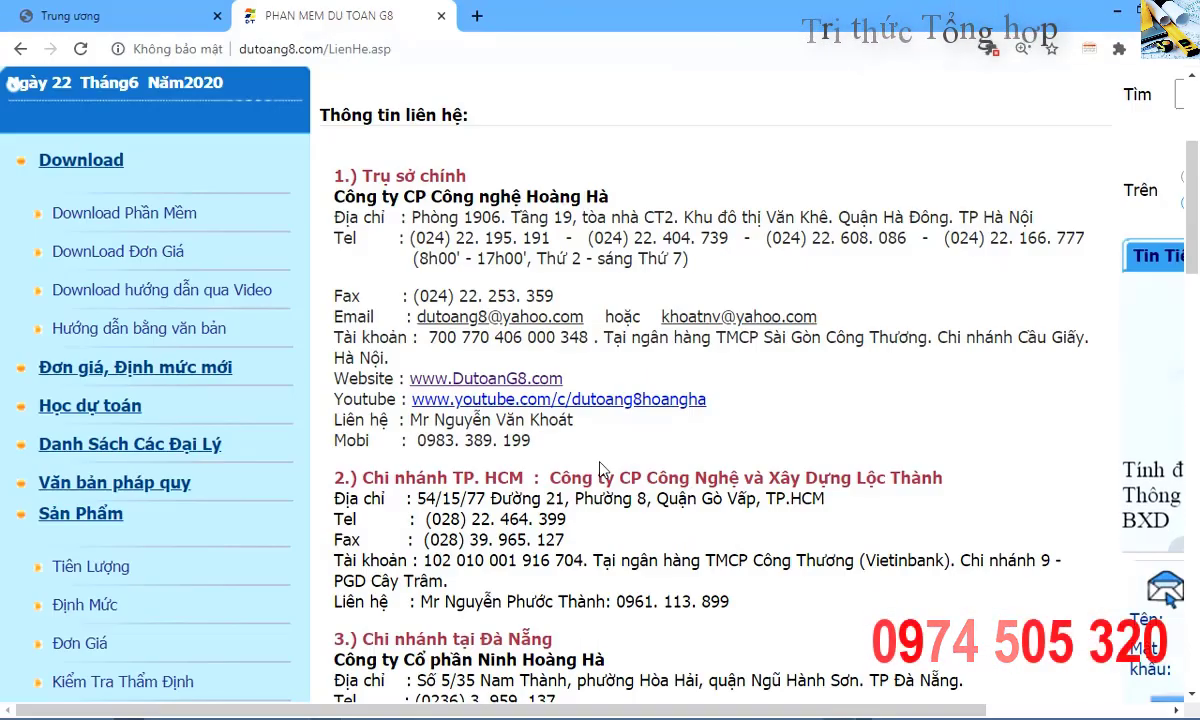
pyautogui.hotkey('alt', 'Tab')
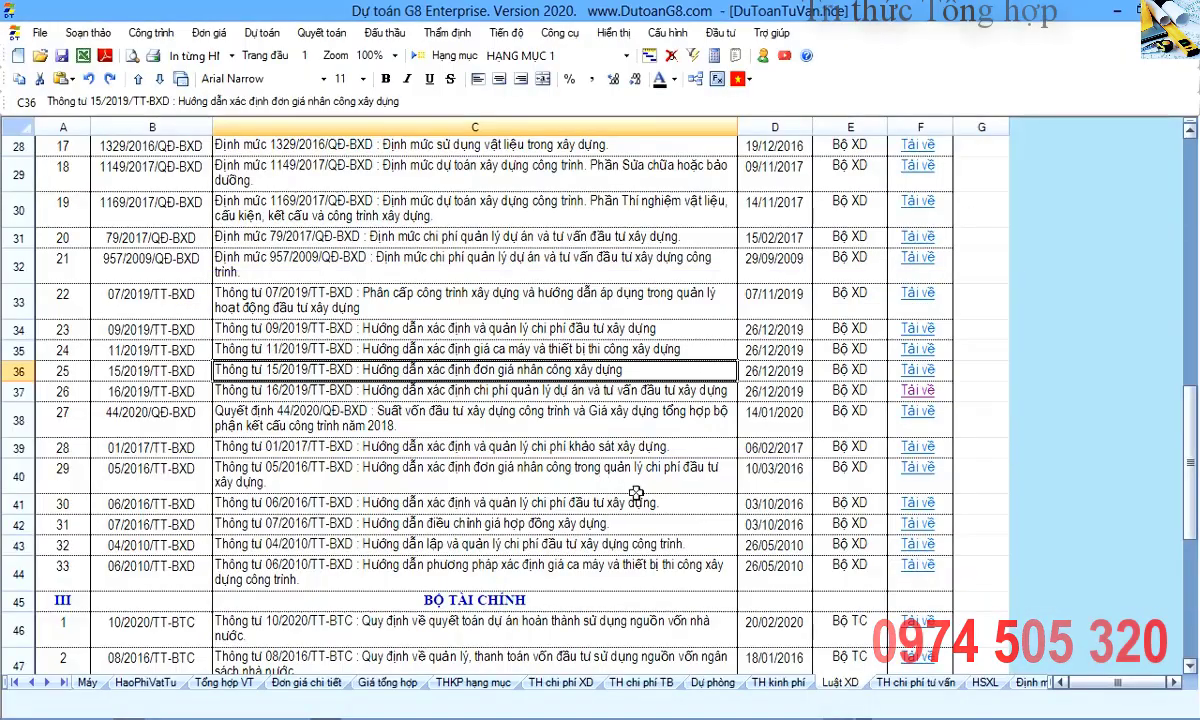
# - Return to the TH chi phí tư vấn sheet and select the TỔNG HỢP DỰ TOÁN CHI PHÍ TƯ VẤN title
pyautogui.click(55, 683)
pyautogui.click(55, 683)
pyautogui.click(55, 683)
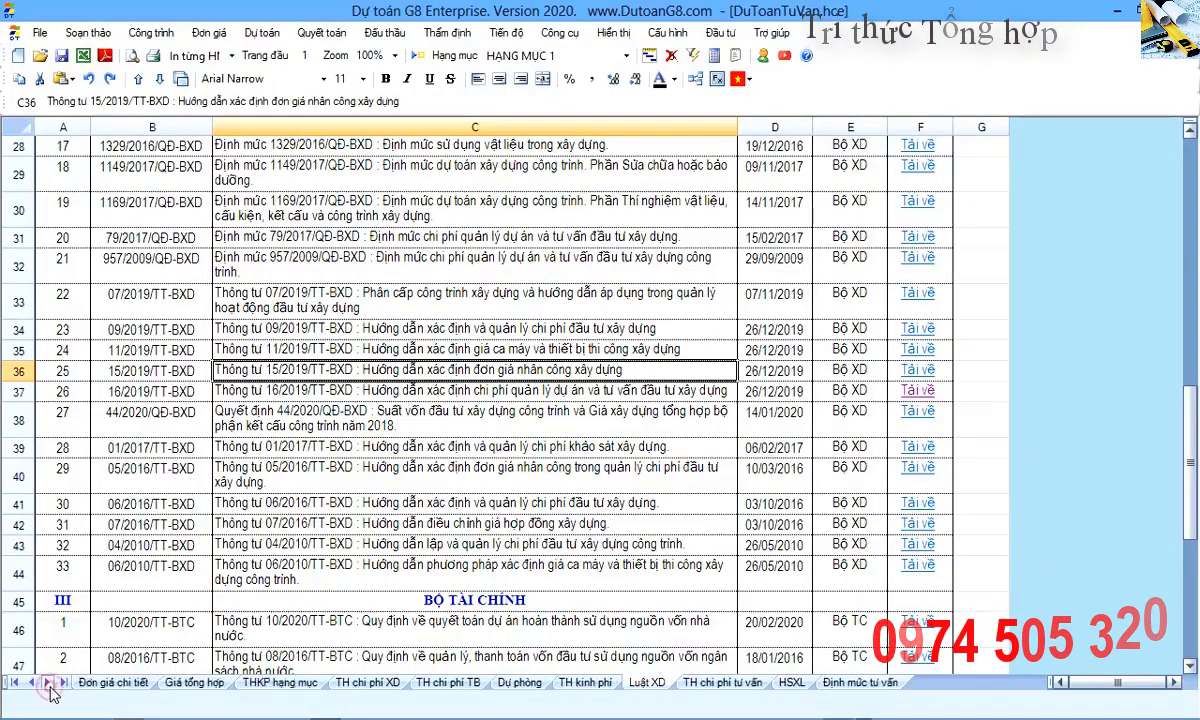
pyautogui.click(720, 682)
pyautogui.click(380, 392)
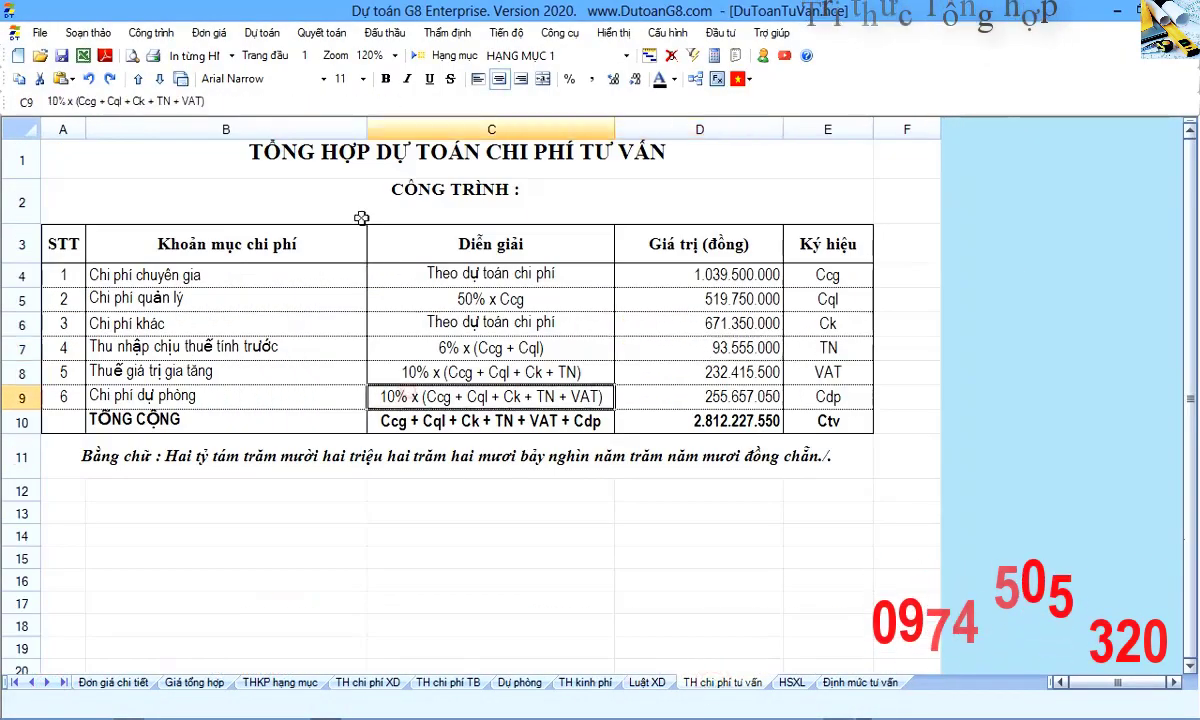
pyautogui.click(330, 192)
pyautogui.click(357, 167)
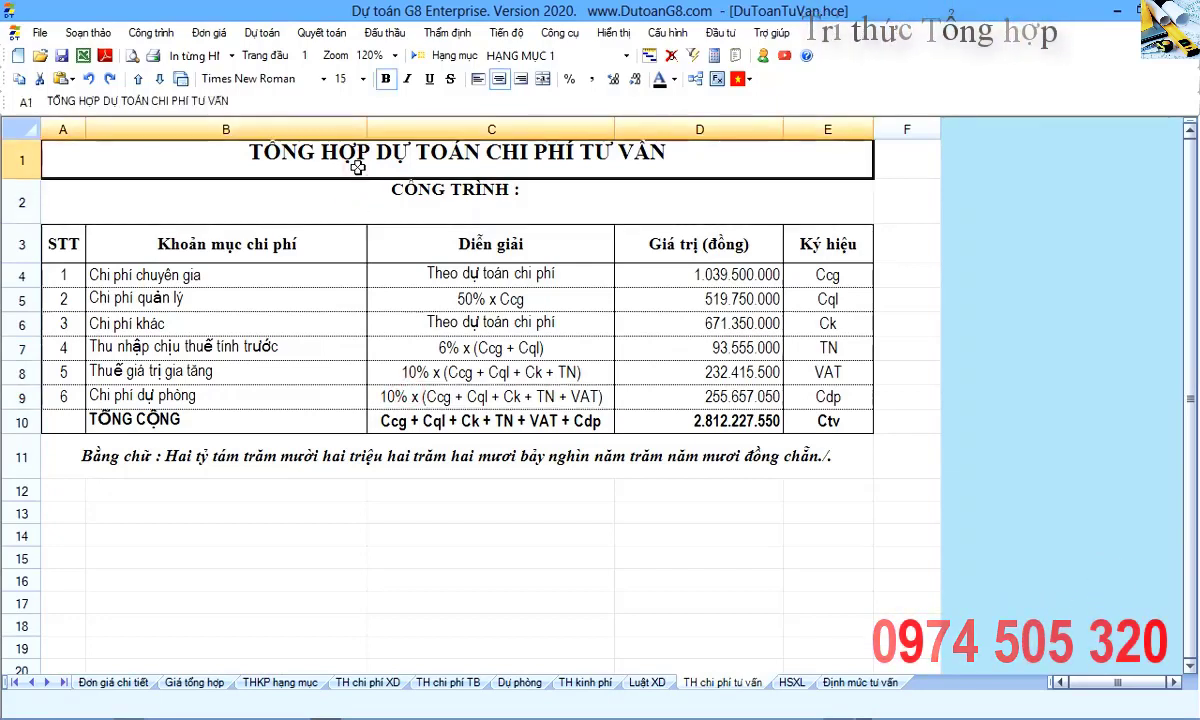